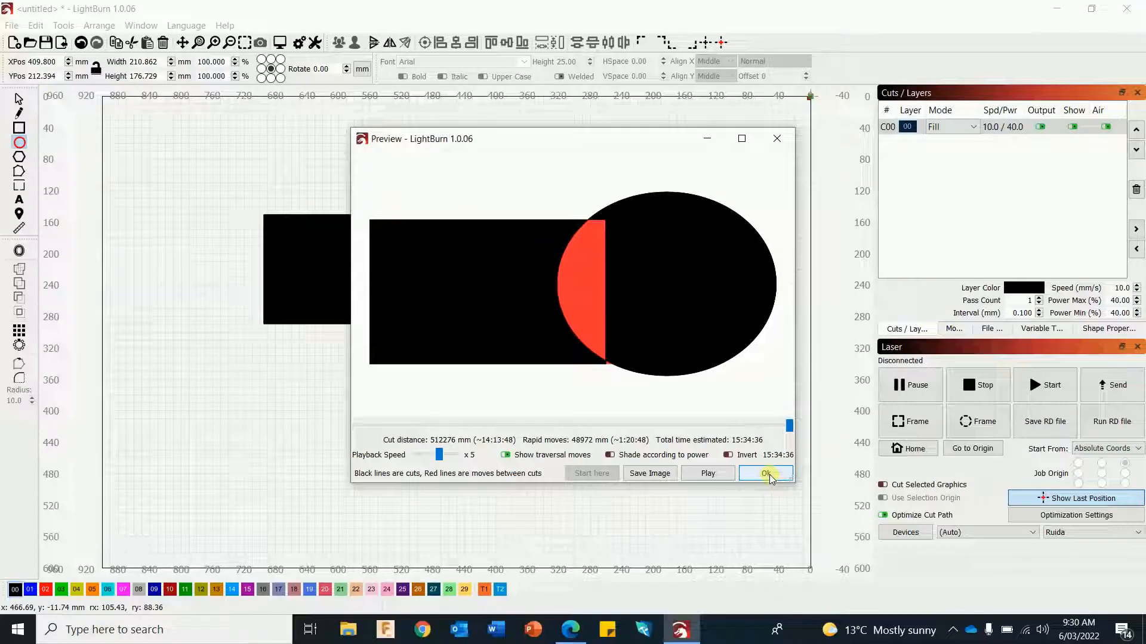
- Close the preview and assign the ellipse to blue layer 01
left_click(768, 474)
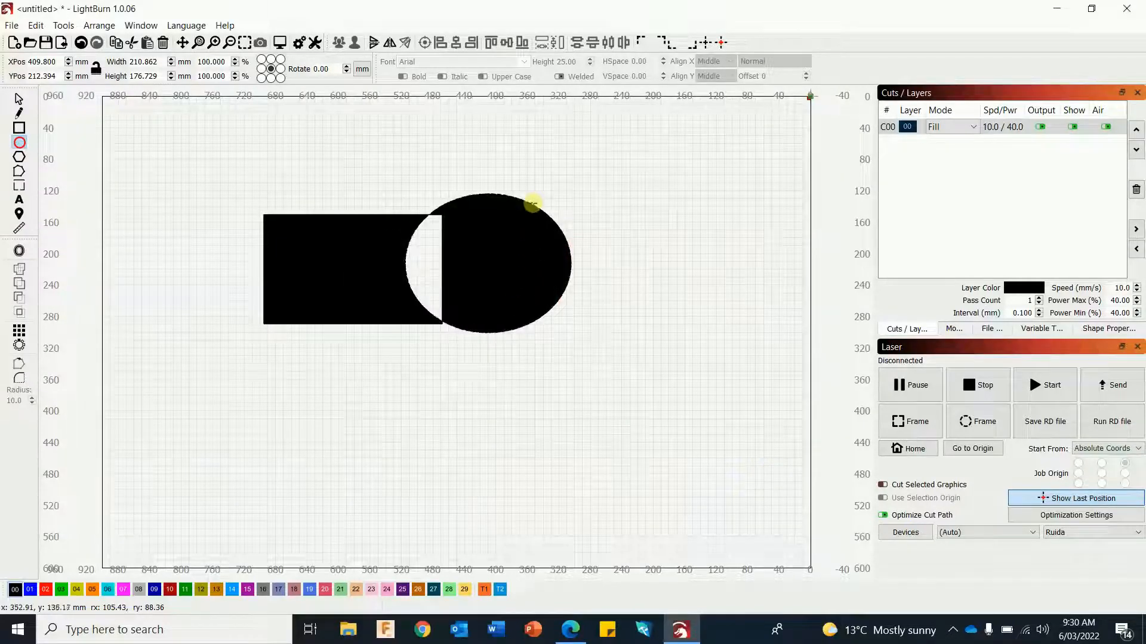
left_click(18, 97)
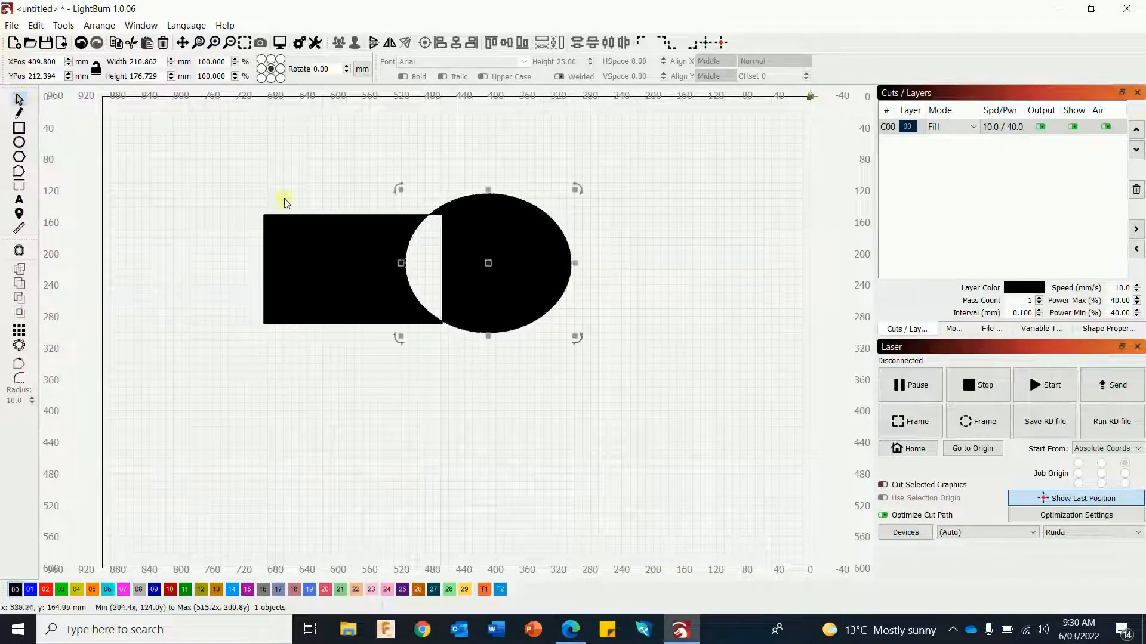
left_click(31, 589)
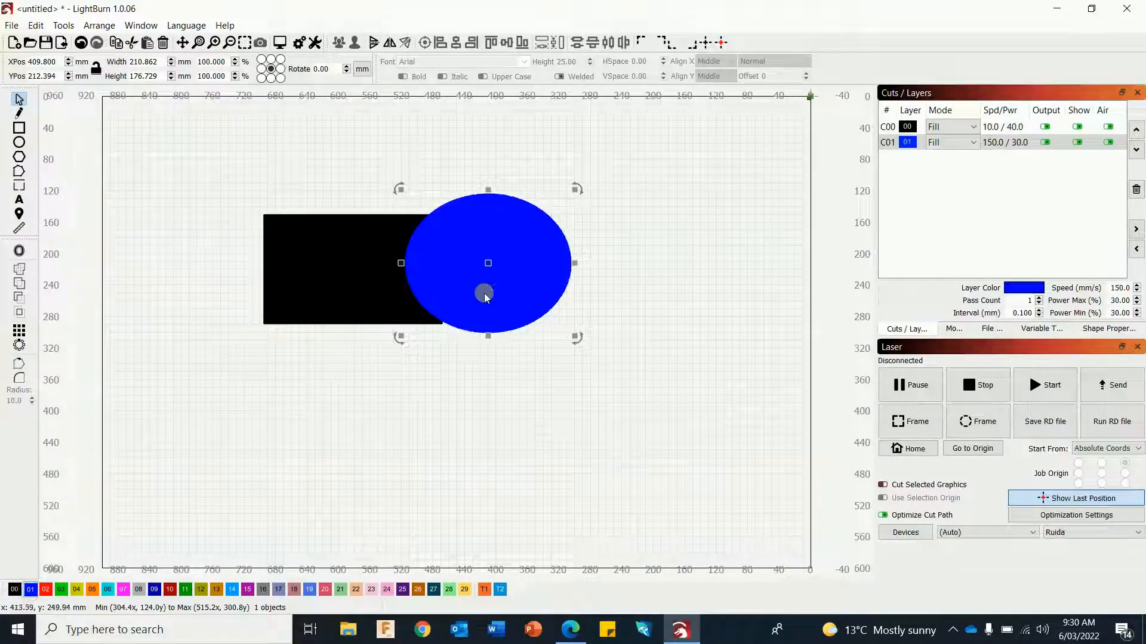
- Preview the two-layer job, scrub the playback back to check the cutting order, and close the preview
left_click(279, 42)
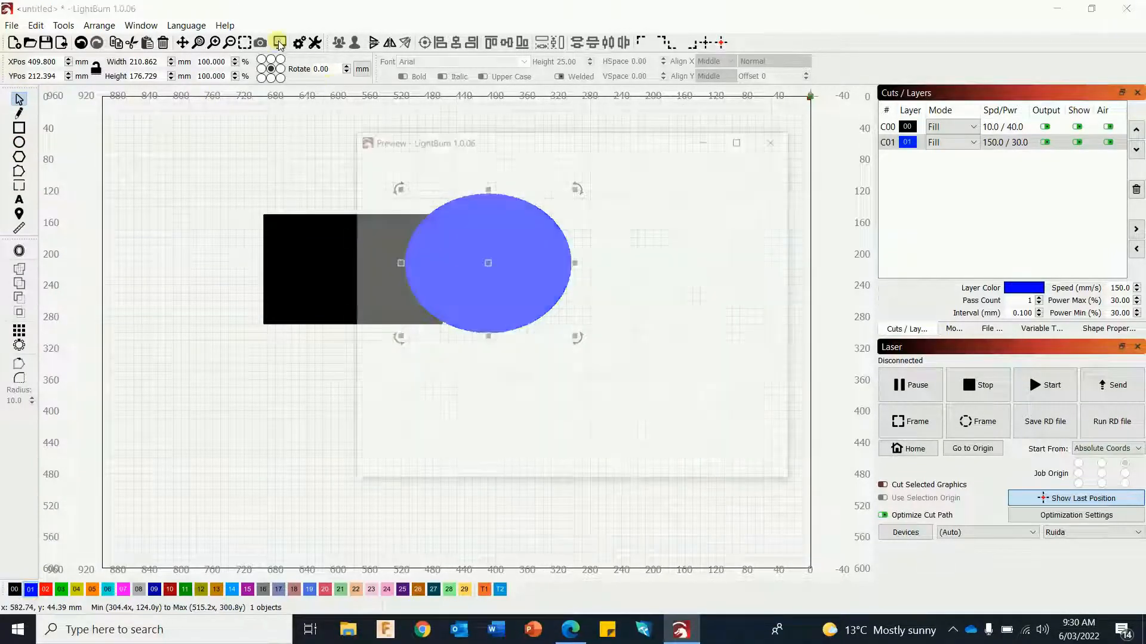
mouse_move(792, 429)
left_mouse_down()
mouse_move(445, 429)
mouse_move(746, 425)
left_mouse_up()
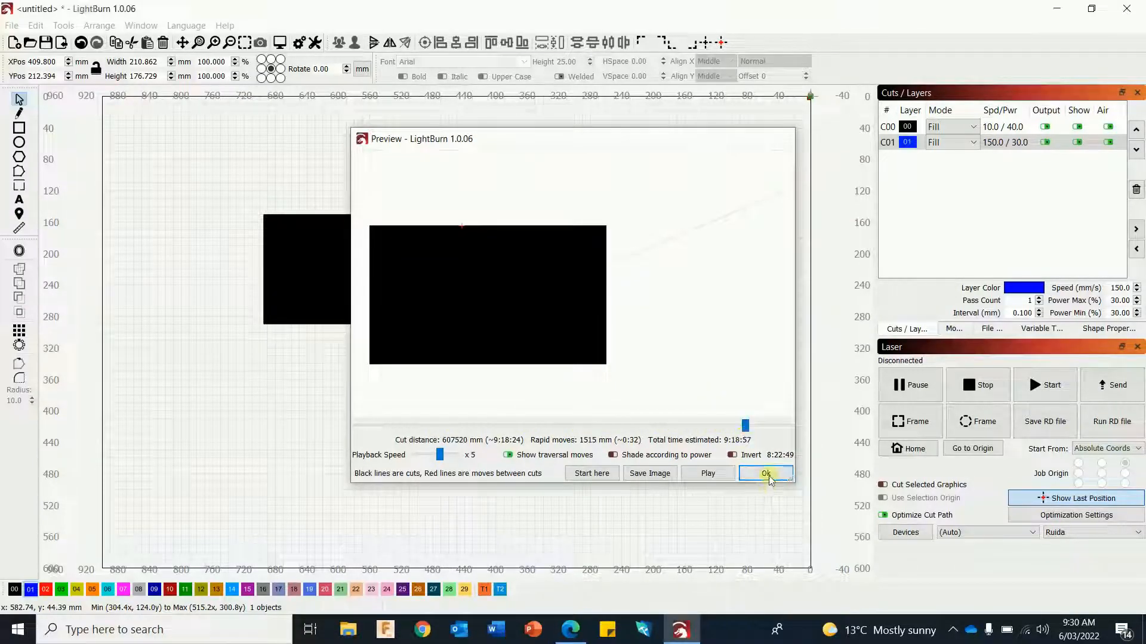
left_click(767, 474)
- Disable output for black layer 00 and preview the job with only the blue layer
left_click(1045, 127)
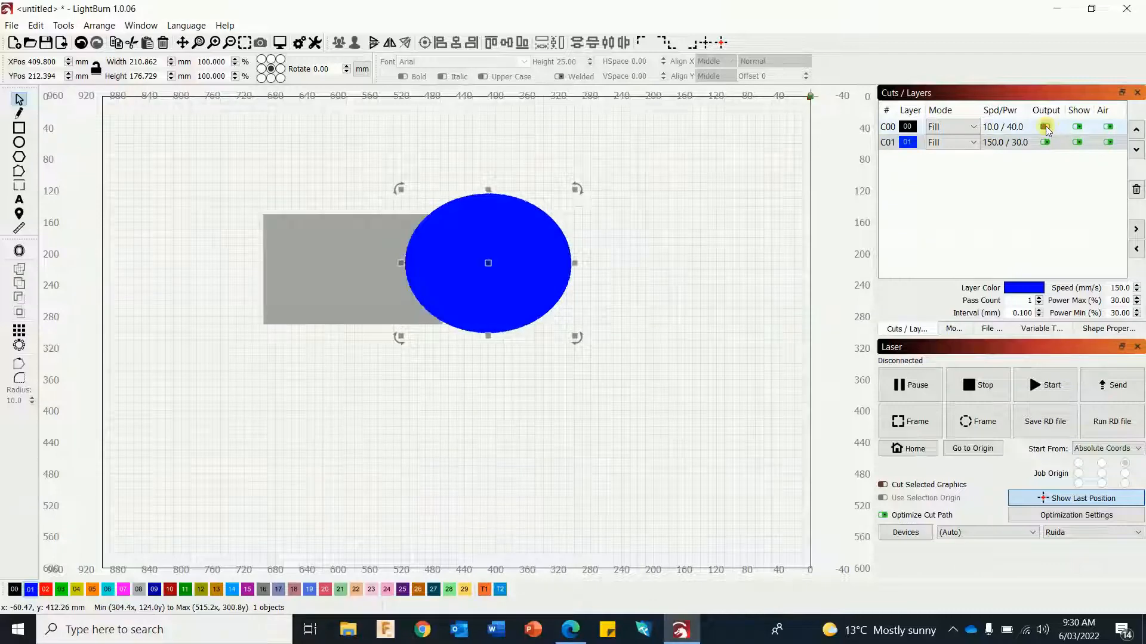
left_click(280, 42)
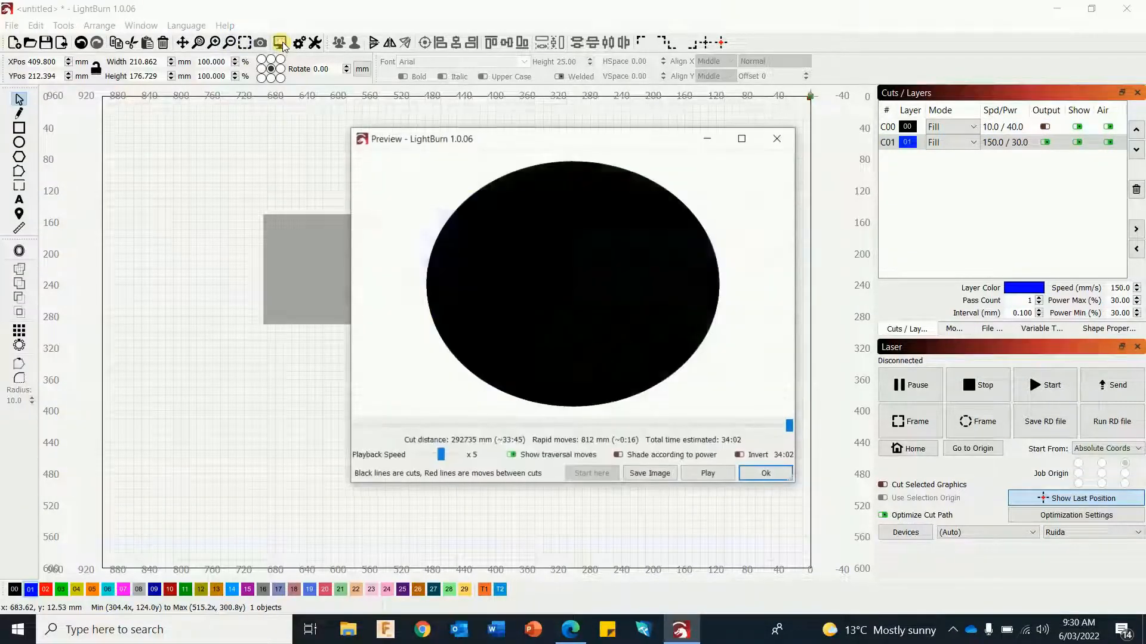
left_click(761, 474)
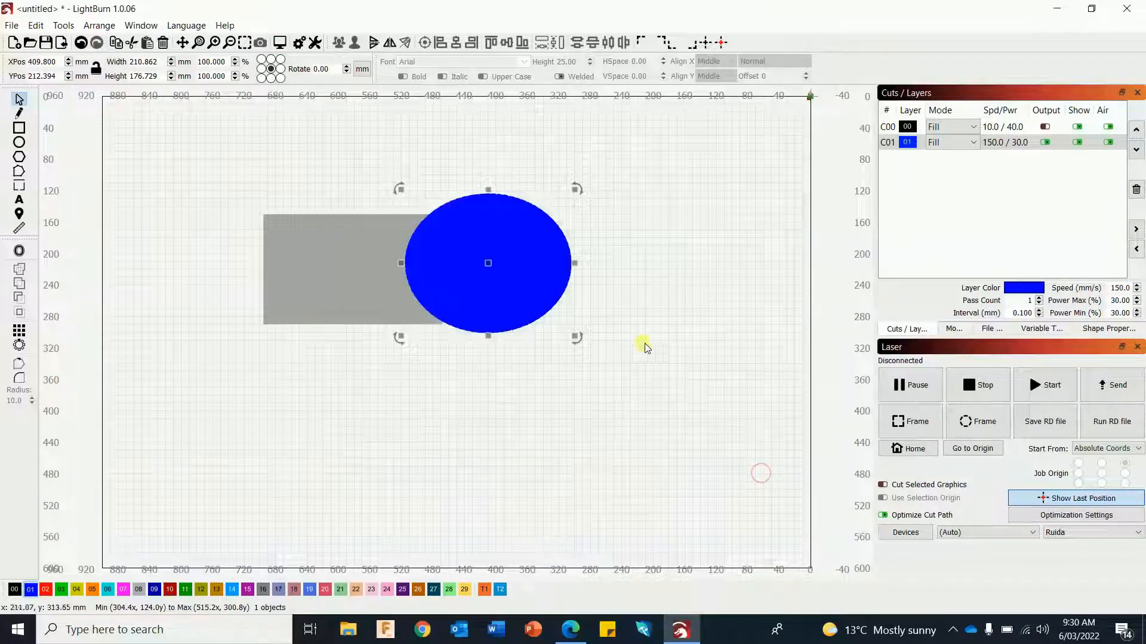
- Toggle the output and visibility of black layer 00, leaving both enabled
left_click(1044, 127)
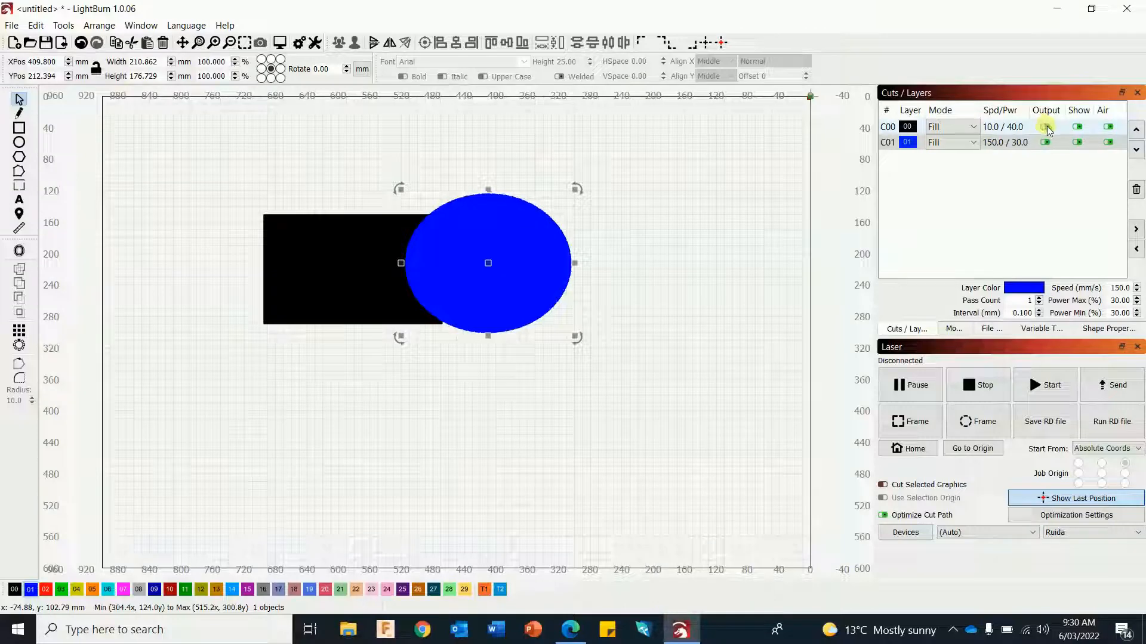
left_click(1046, 127)
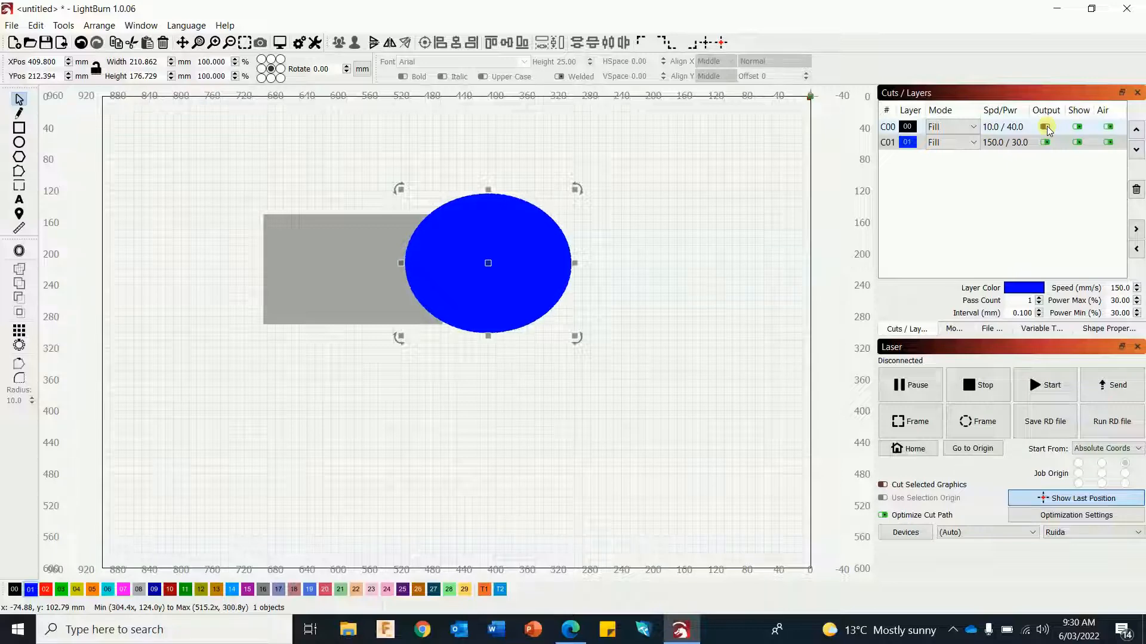
left_click(1045, 127)
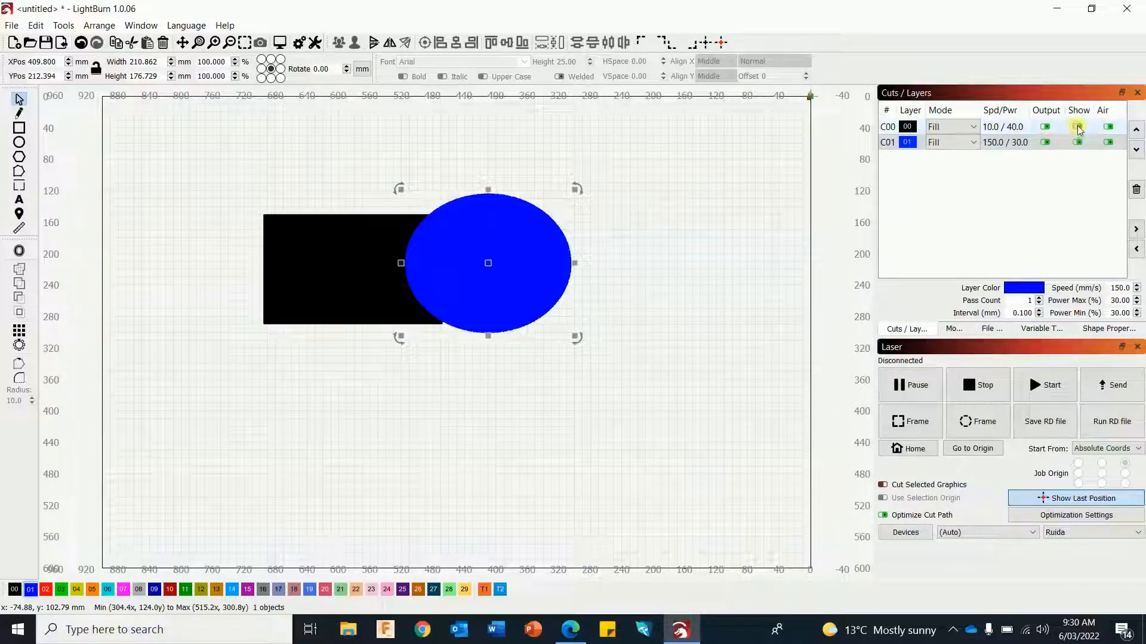
left_click(1078, 127)
left_click(1044, 127)
left_click(1077, 127)
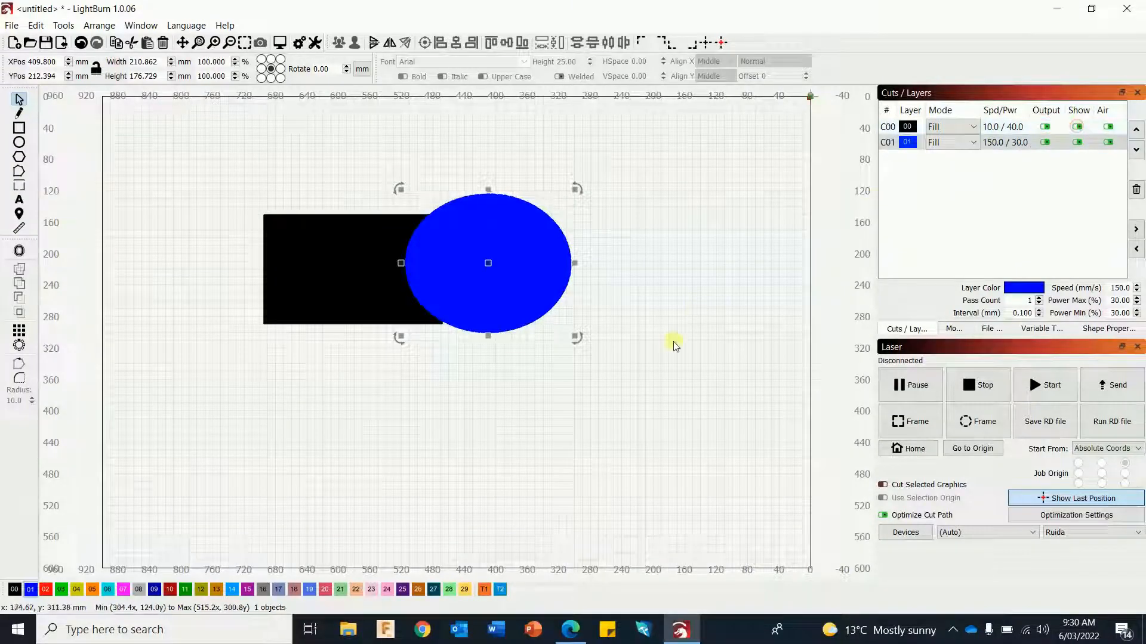
- Shift the ellipse up about 1.5 mm and assign it to black layer 00
left_click(492, 197)
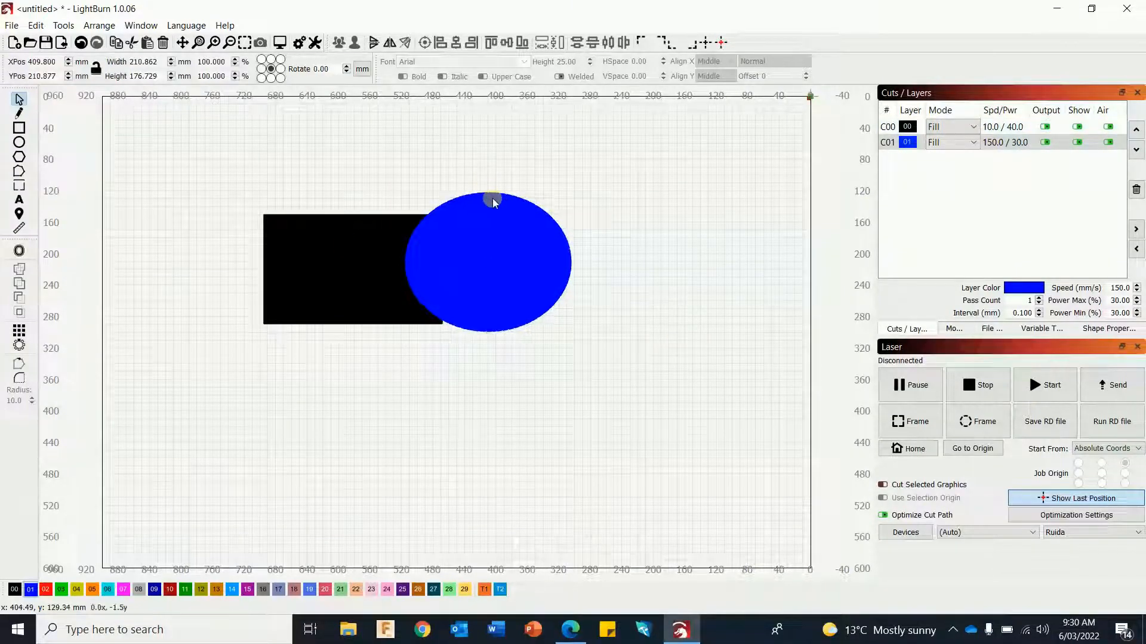
left_click(15, 589)
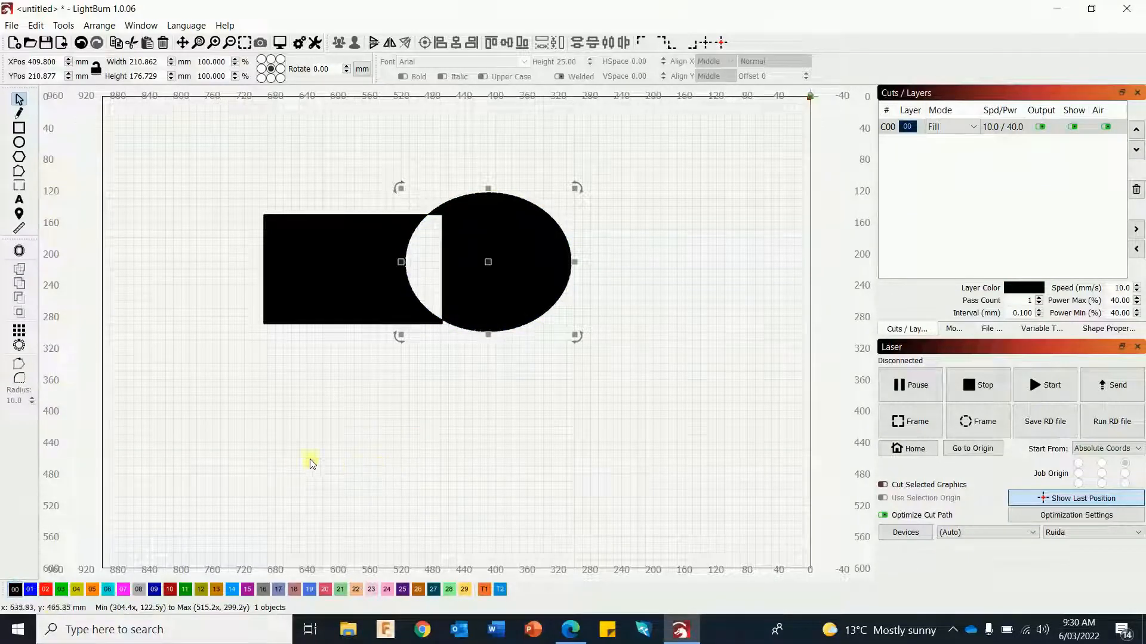
- Try a Boolean Union of the rectangle and the ellipse, and undo it
left_click(247, 163)
left_click_drag(176, 142, 780, 442)
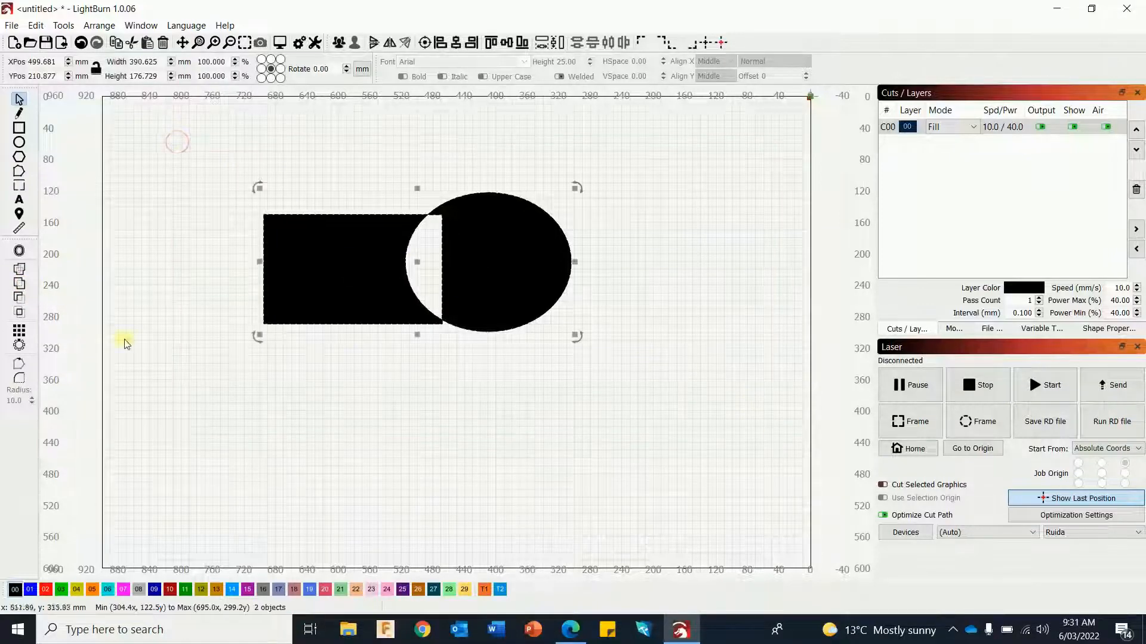
left_click(20, 284)
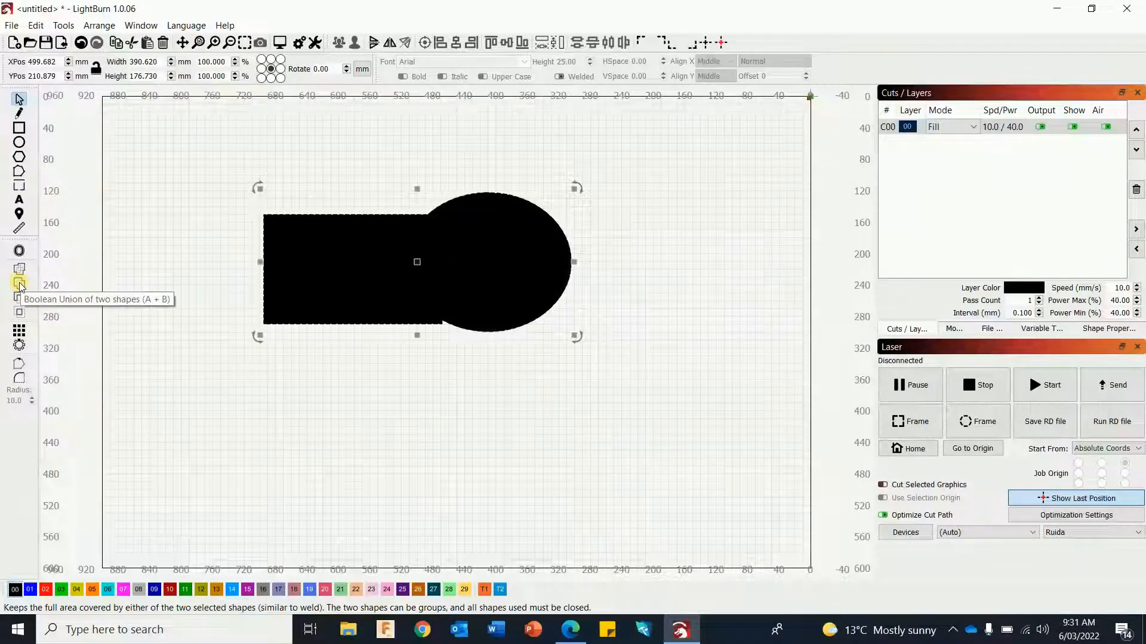
left_click(437, 263)
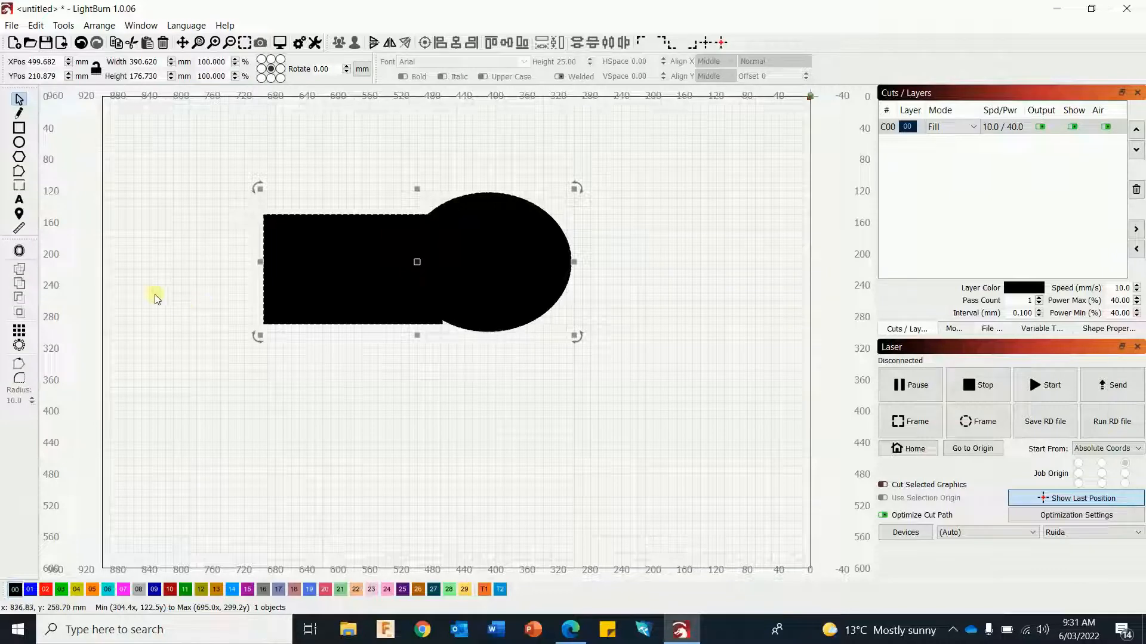
left_click(80, 44)
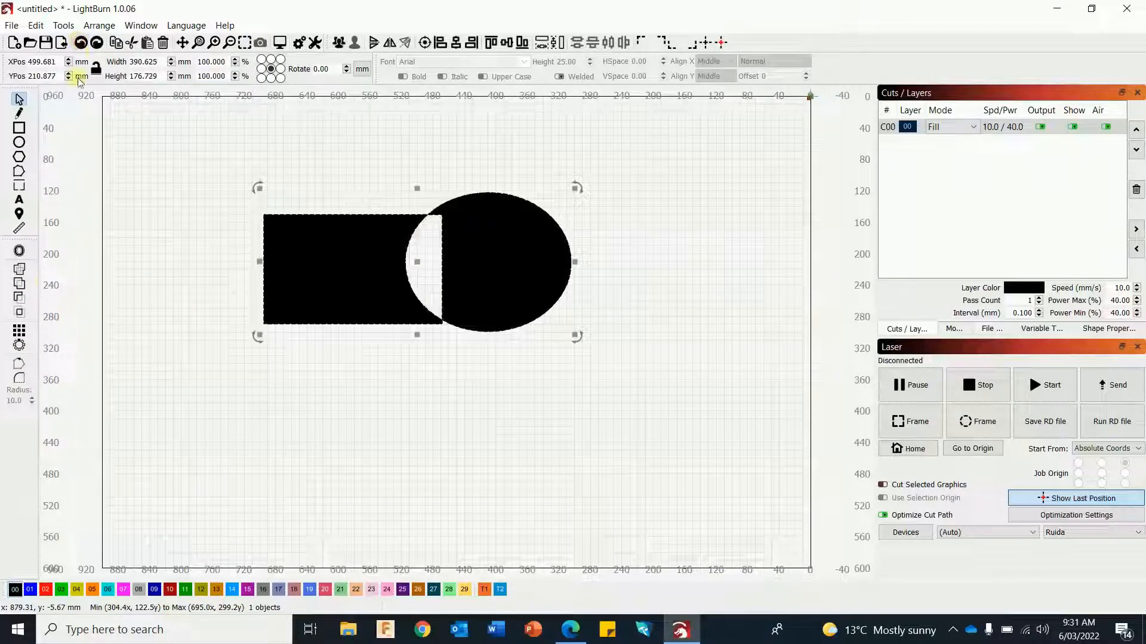
- Try Boolean subtraction in both orders, rectangle from ellipse and ellipse from rectangle, undoing each result
left_click(19, 297)
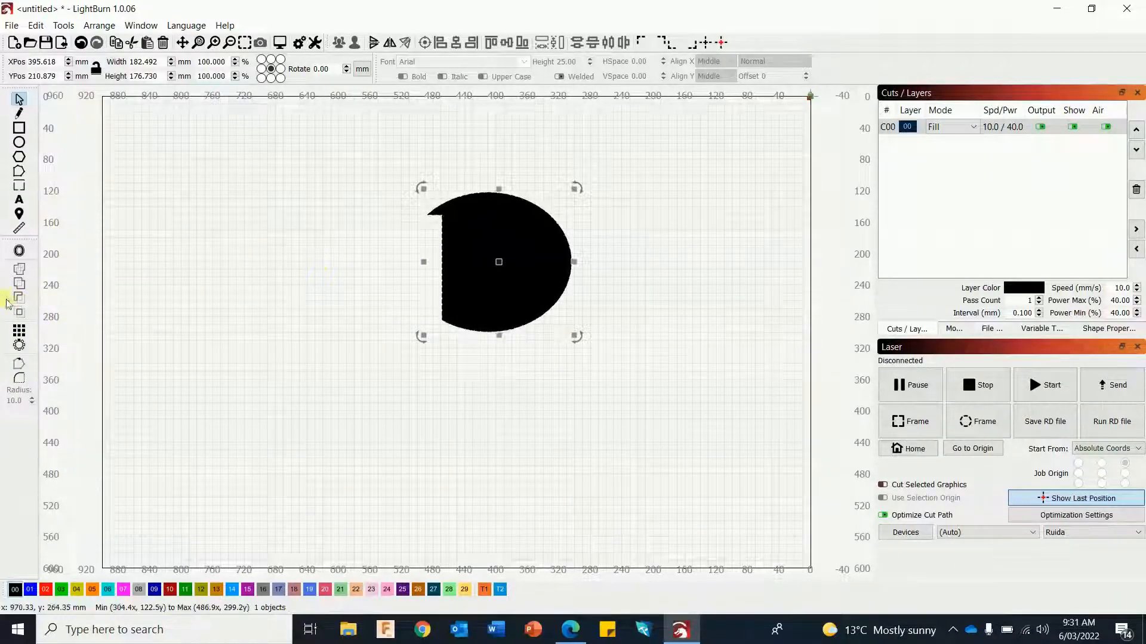
left_click(80, 45)
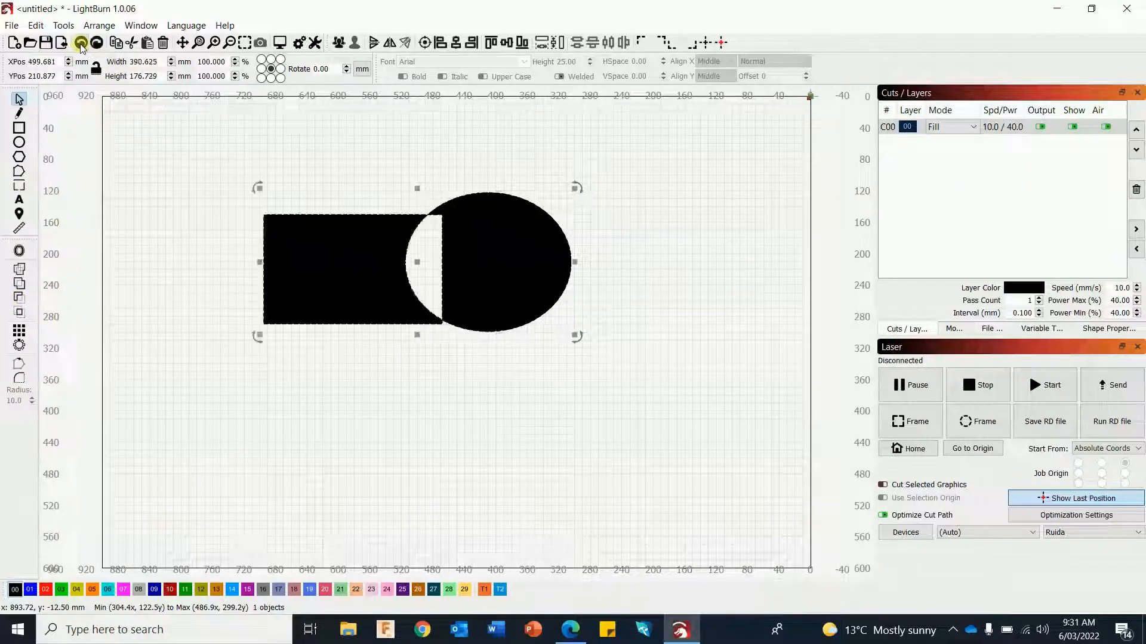
left_click(20, 297)
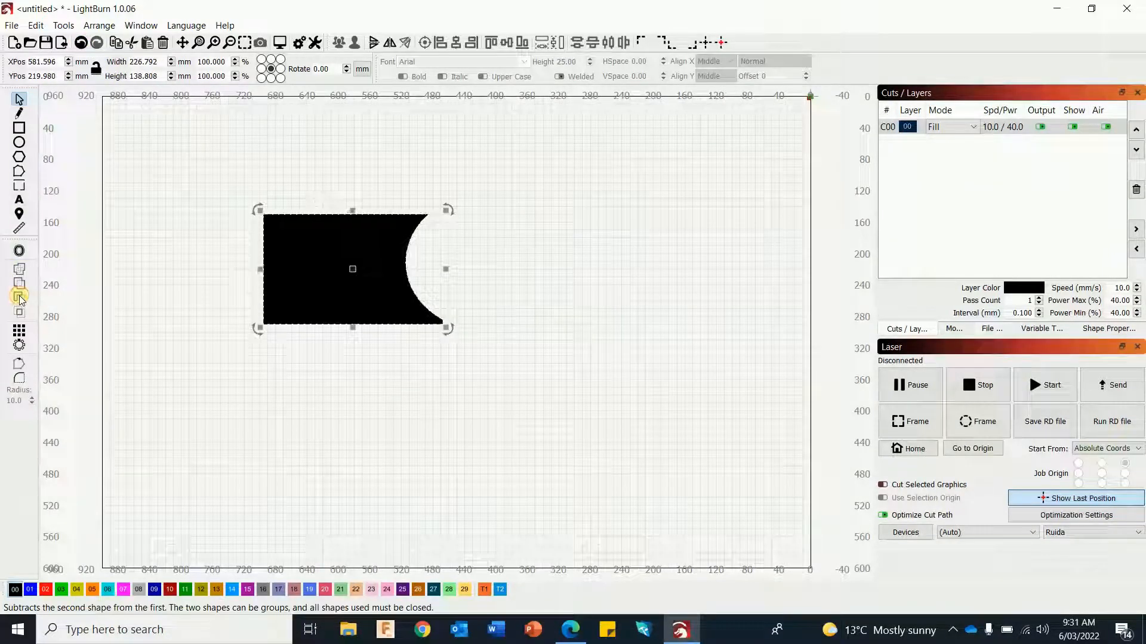
left_click(81, 45)
left_click(20, 297)
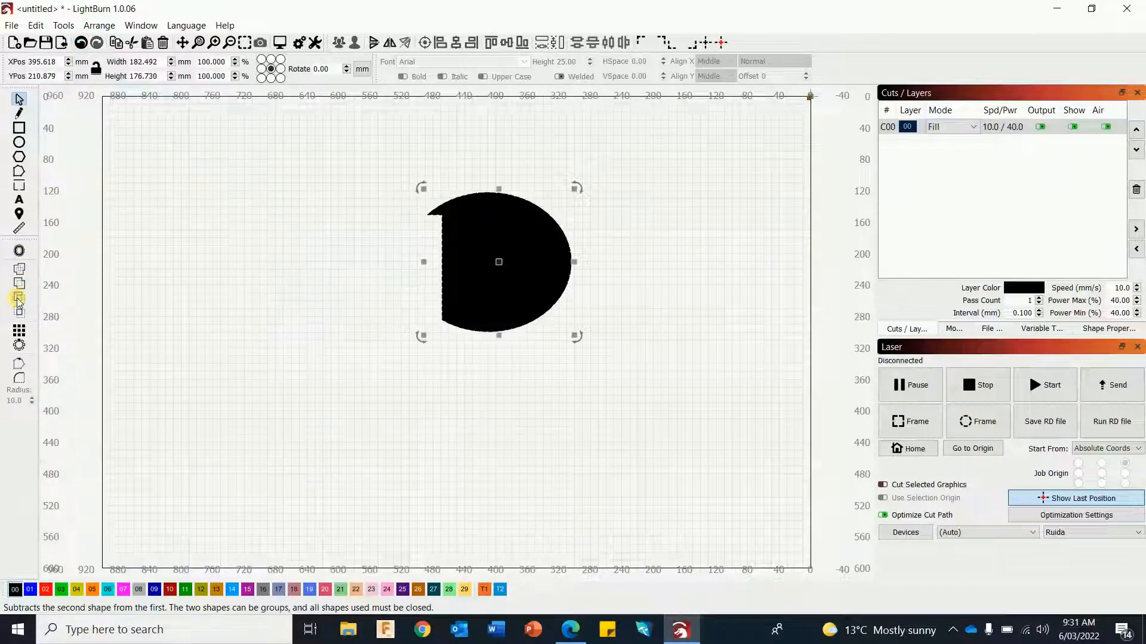
left_click(81, 44)
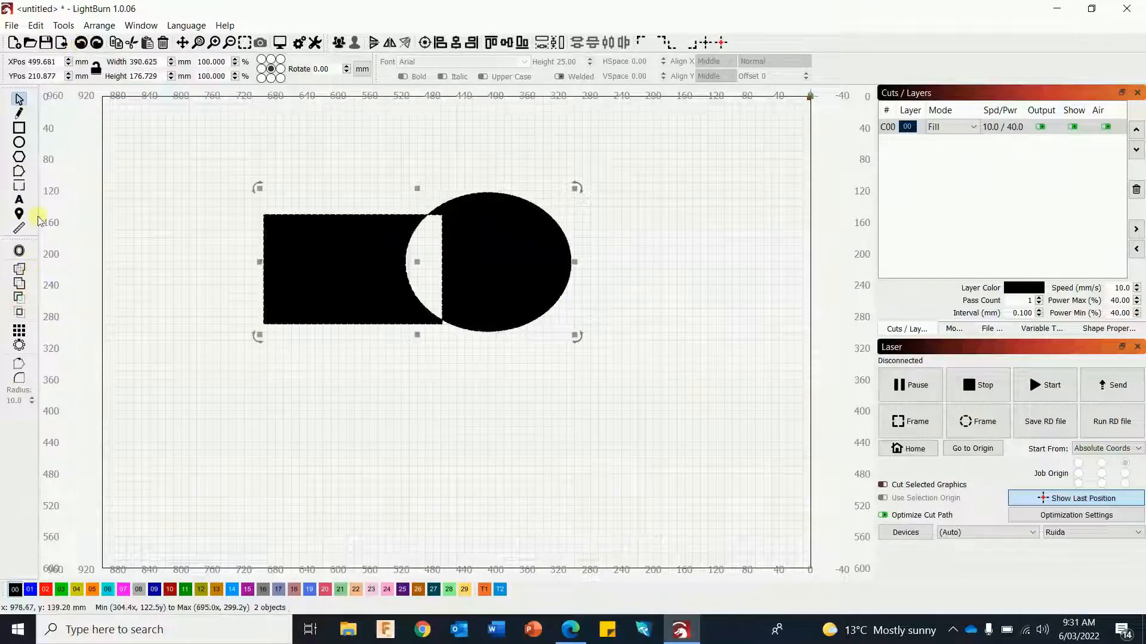
left_click(19, 298)
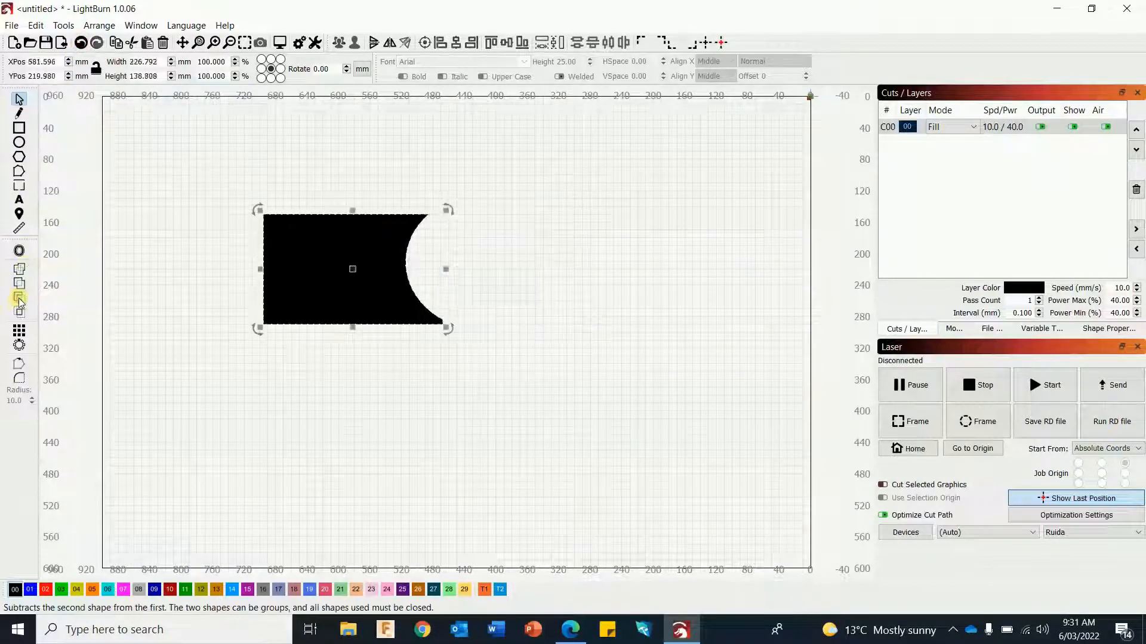
left_click(81, 44)
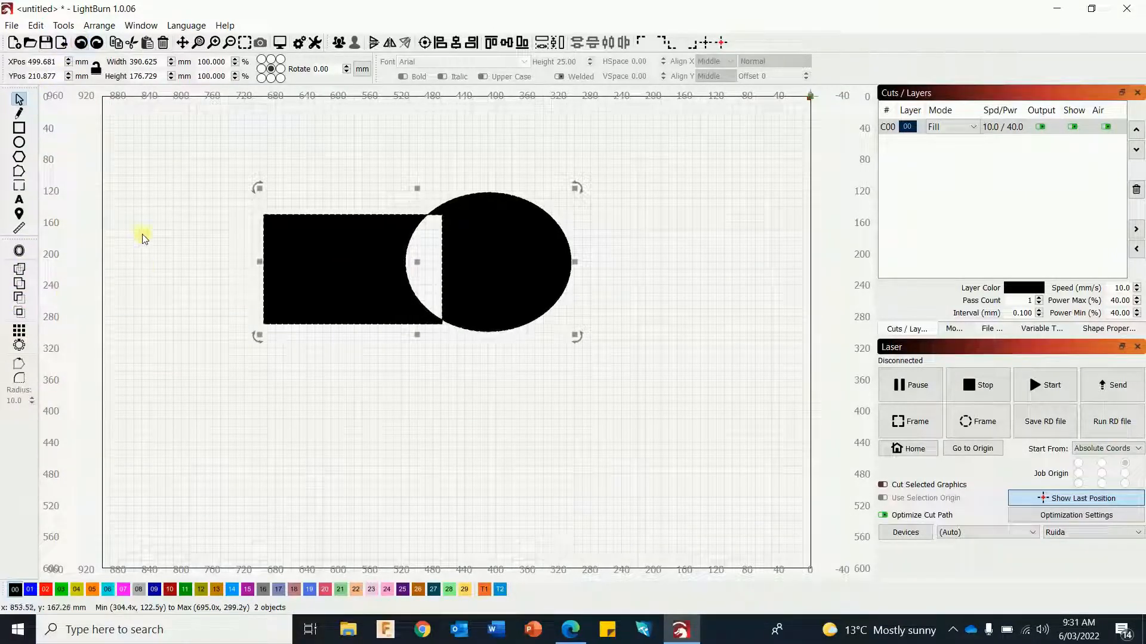
- Try a Boolean intersection of the rectangle and the ellipse, and undo it
left_click(19, 311)
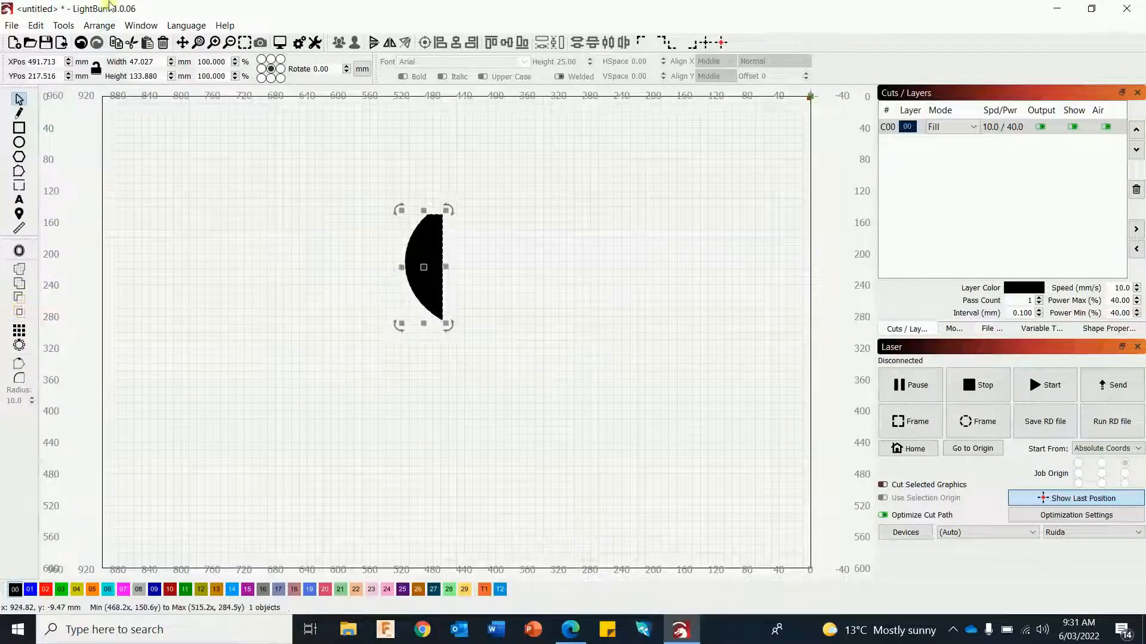
left_click(81, 43)
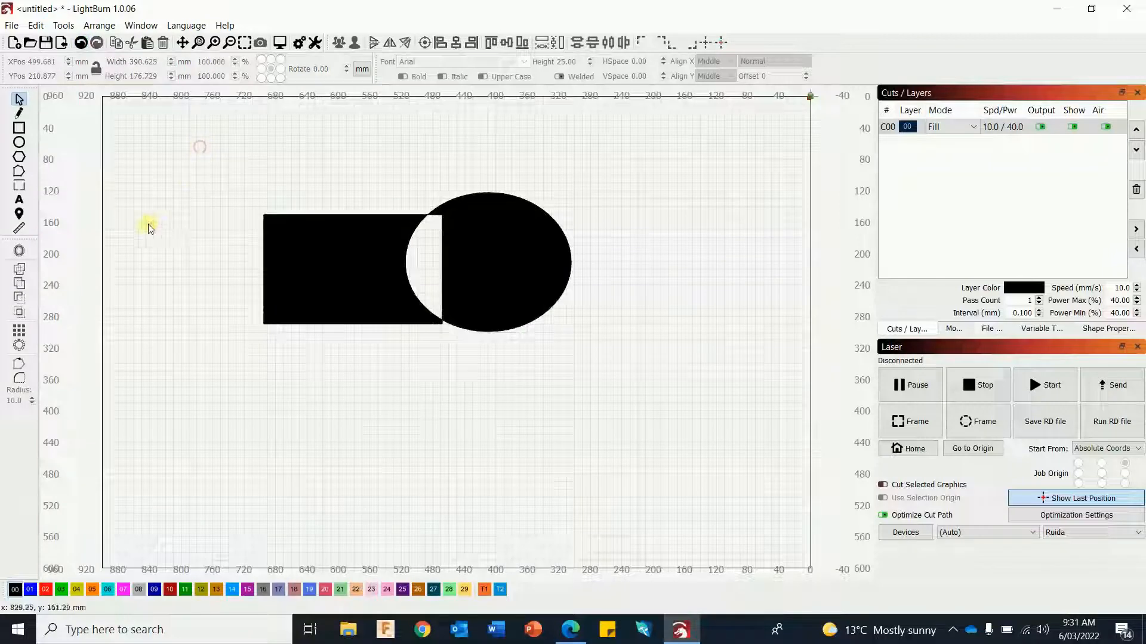
- Draw a wide ellipse about 397 by 167 mm overlapping the upper part of both shapes, and weld all three shapes together
left_click(20, 144)
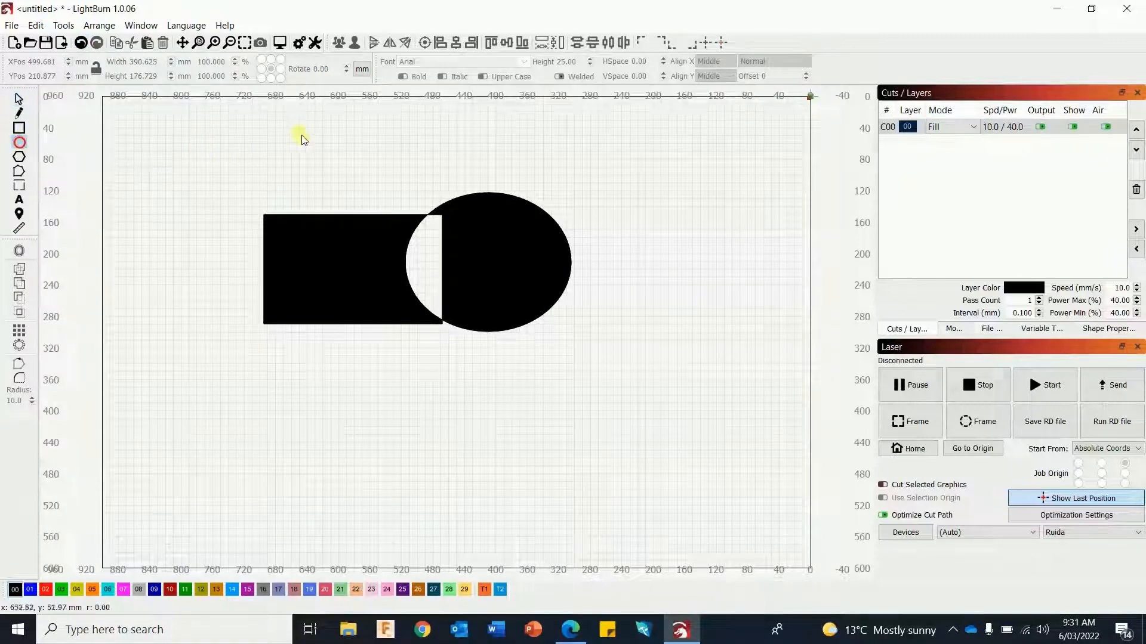
left_click_drag(306, 125, 618, 261)
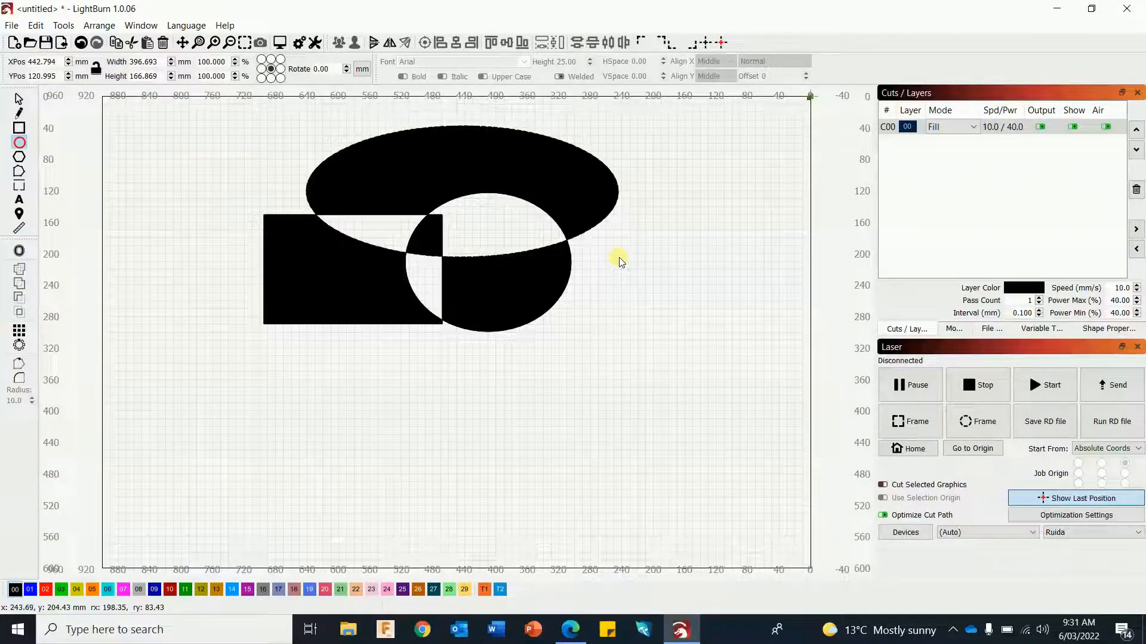
left_click(20, 99)
left_click_drag(149, 106, 716, 412)
left_click(25, 270)
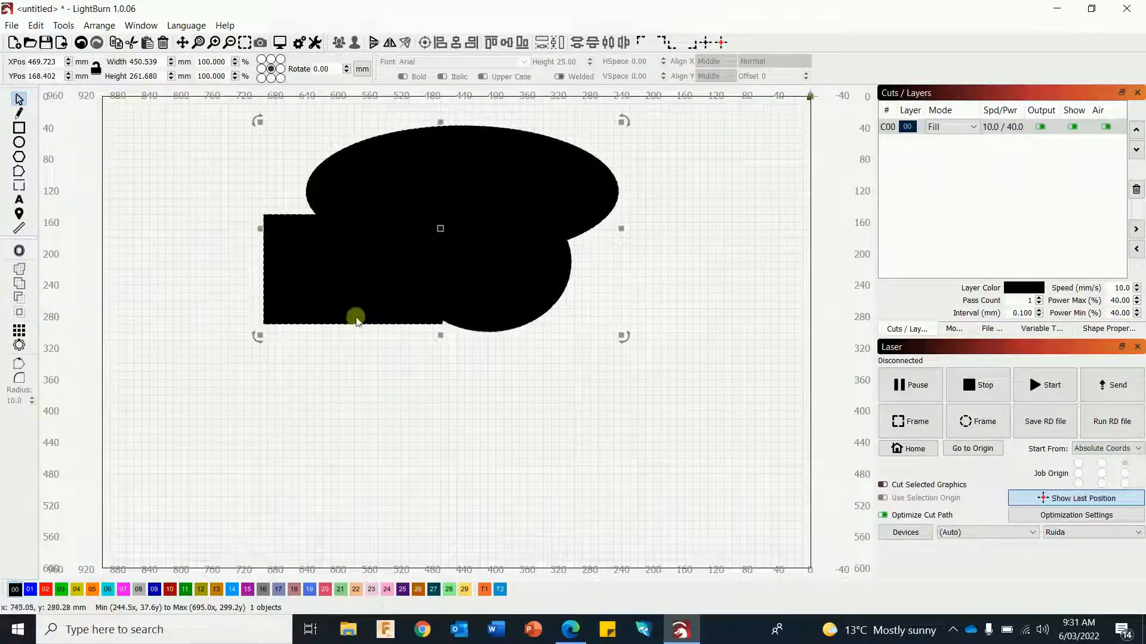
- Move the welded shape down toward the middle of the work area and delete it
left_click_drag(440, 228, 476, 314)
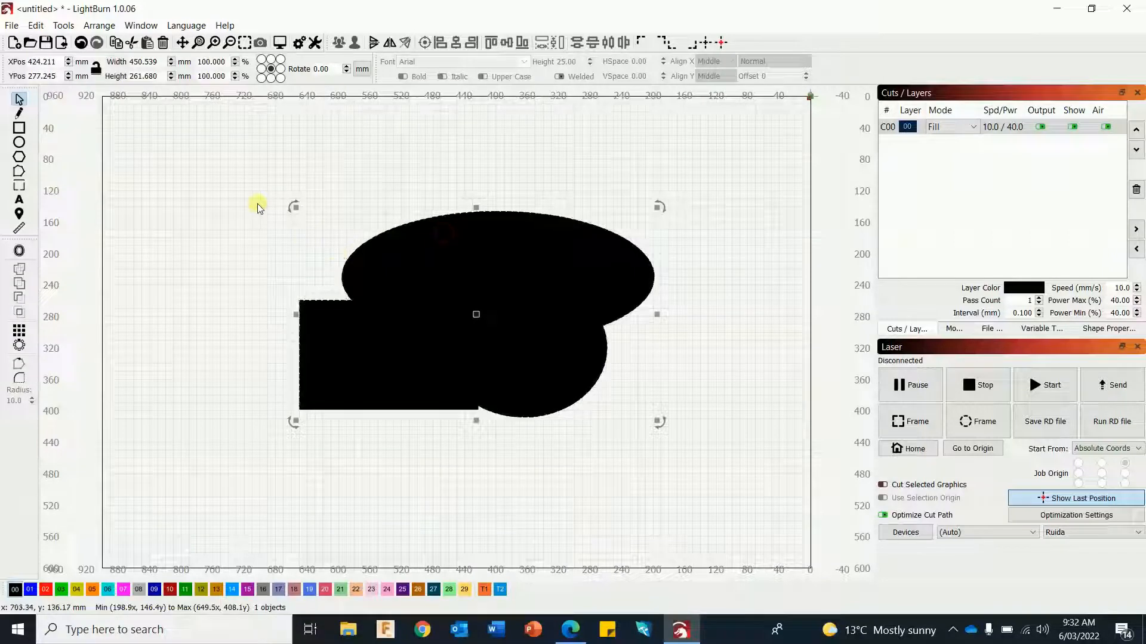
left_click(251, 205)
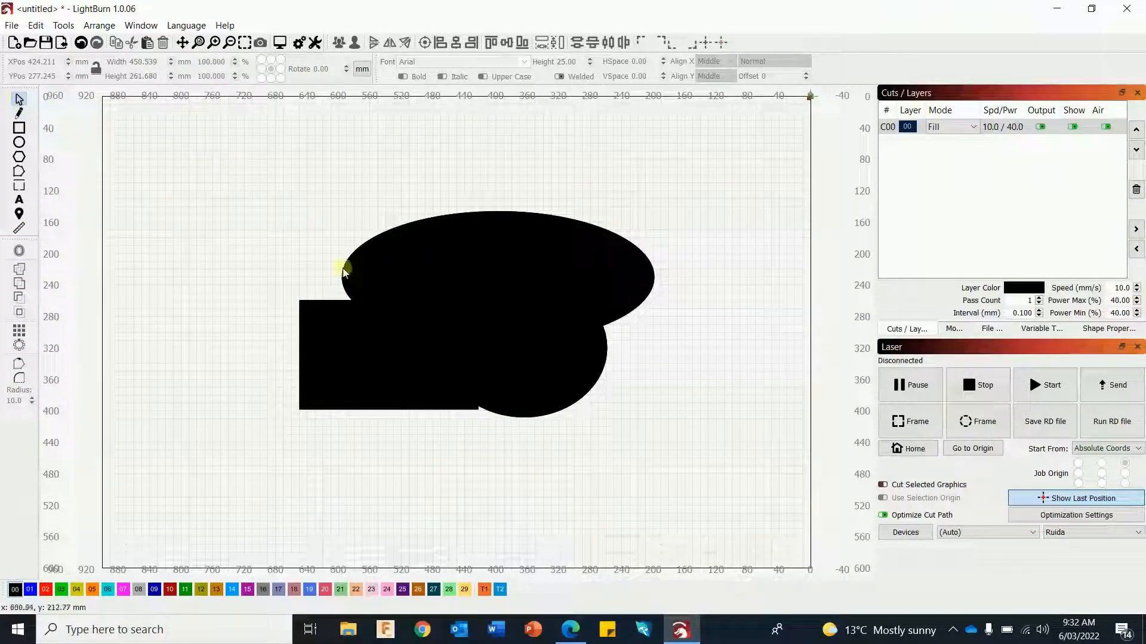
left_click_drag(155, 134, 718, 474)
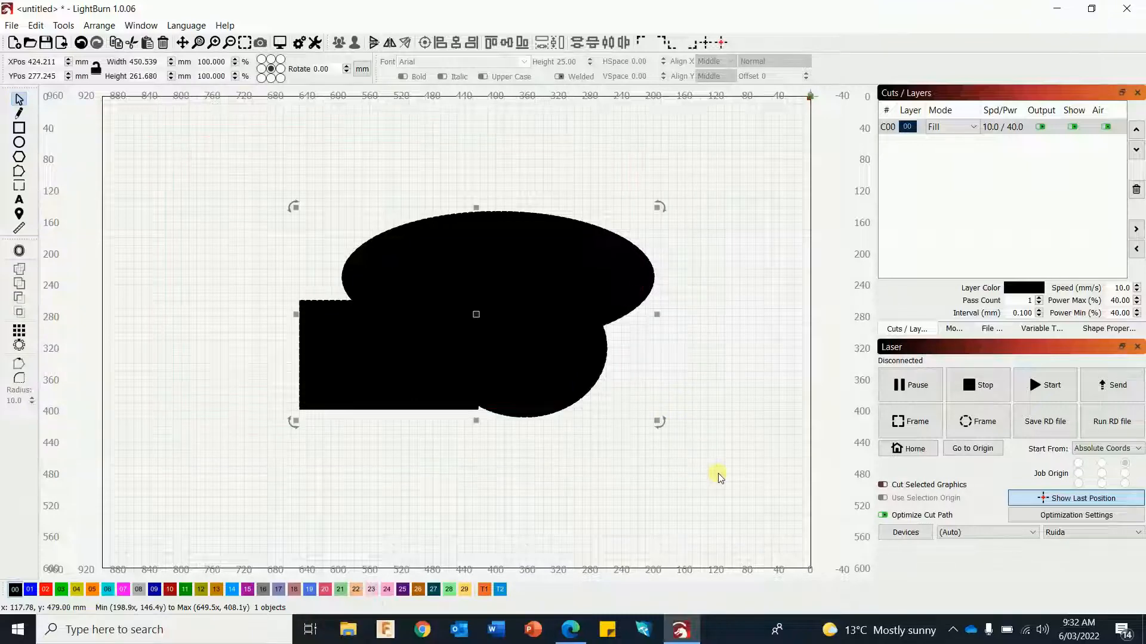
key("Delete")
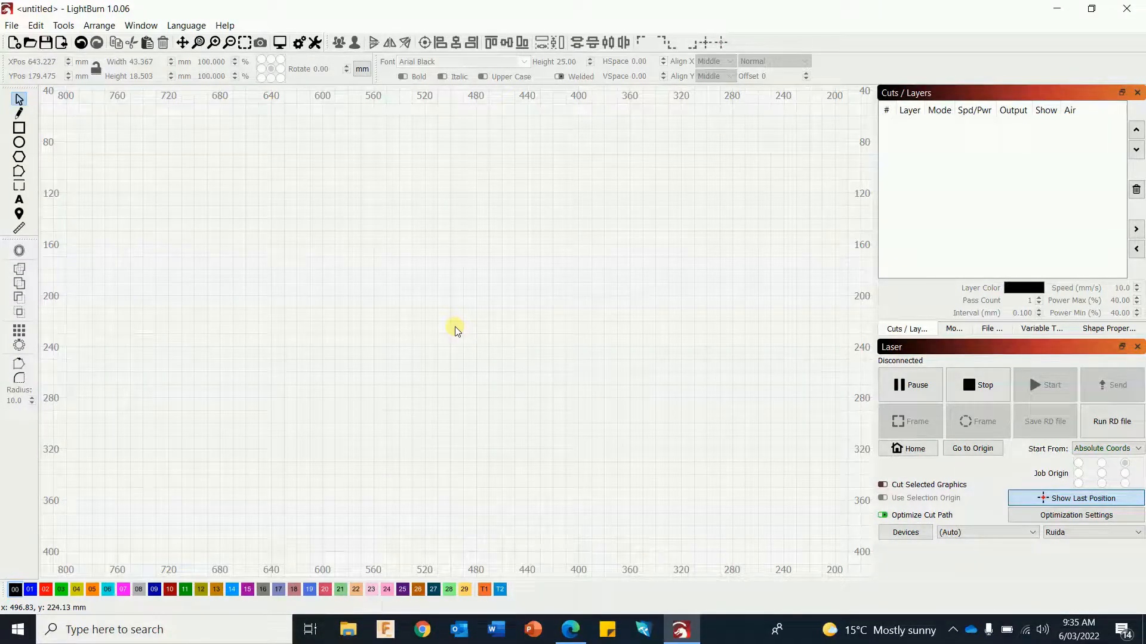
- Place four separate text characters, F, 8, B and 4, at scattered spots in Arial Black with a 25 mm height
left_click(19, 201)
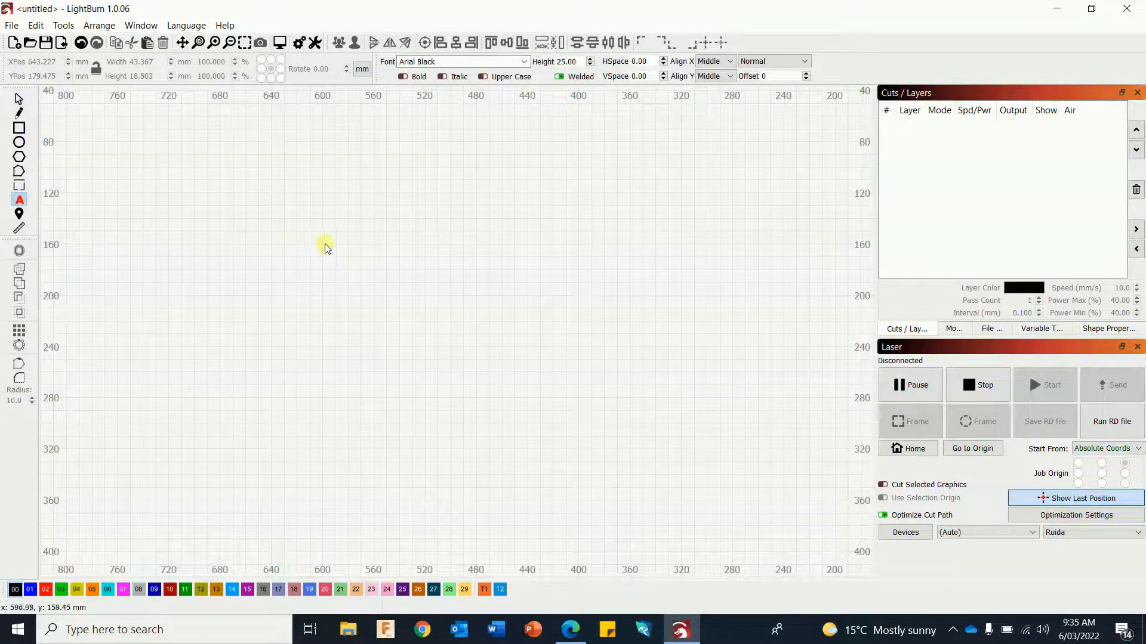
left_click(373, 242)
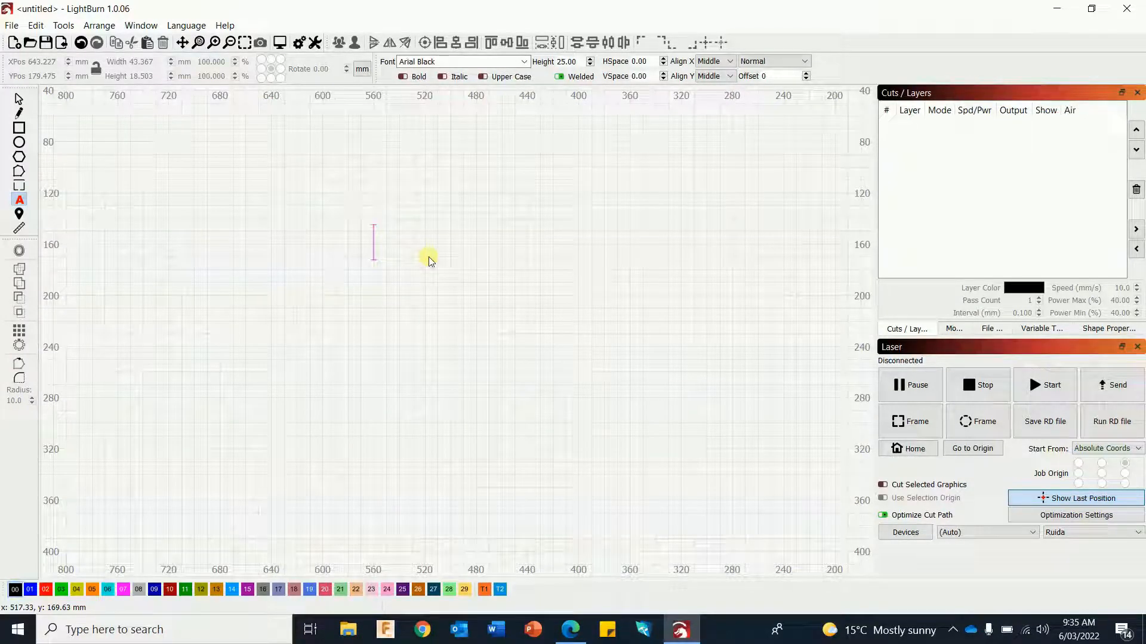
type("F")
left_click(438, 298)
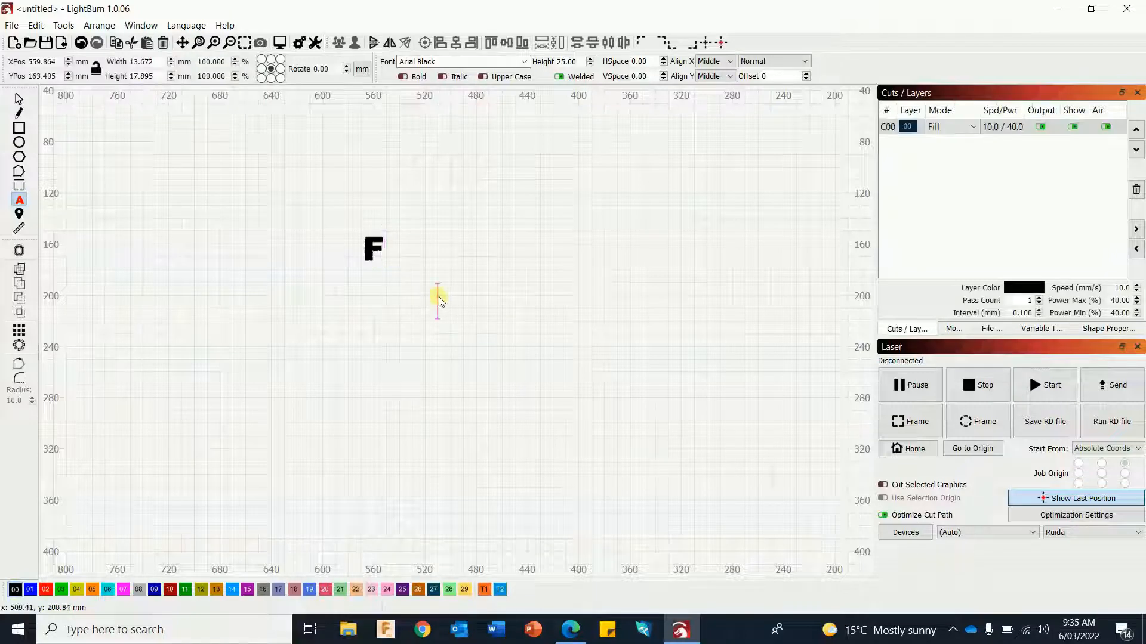
type("8")
left_click(500, 358)
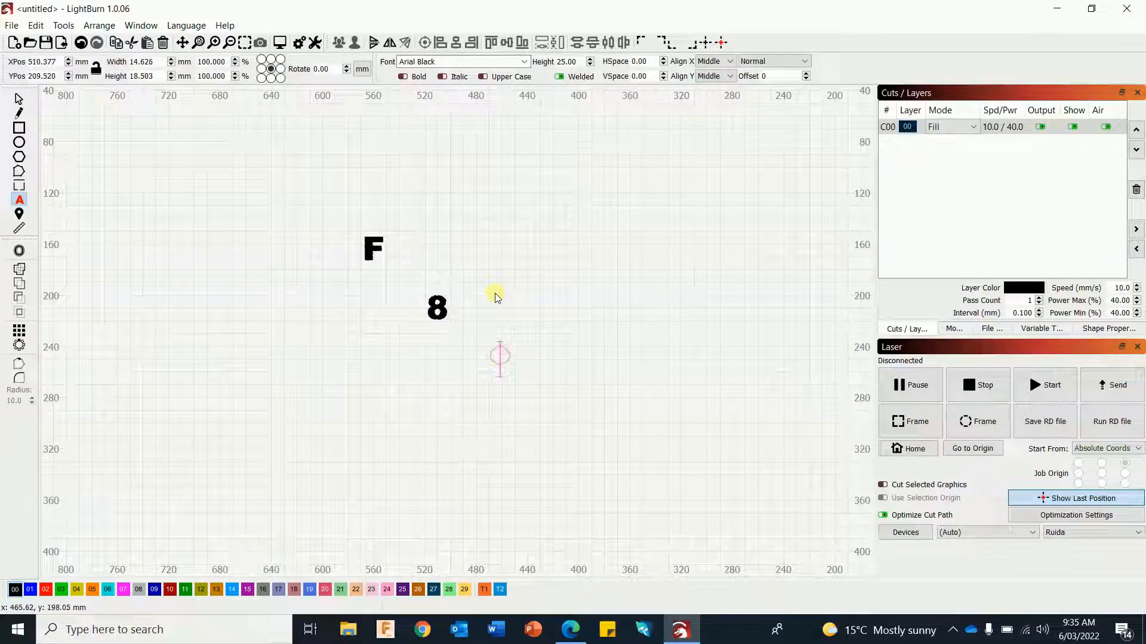
type("B")
left_click(579, 306)
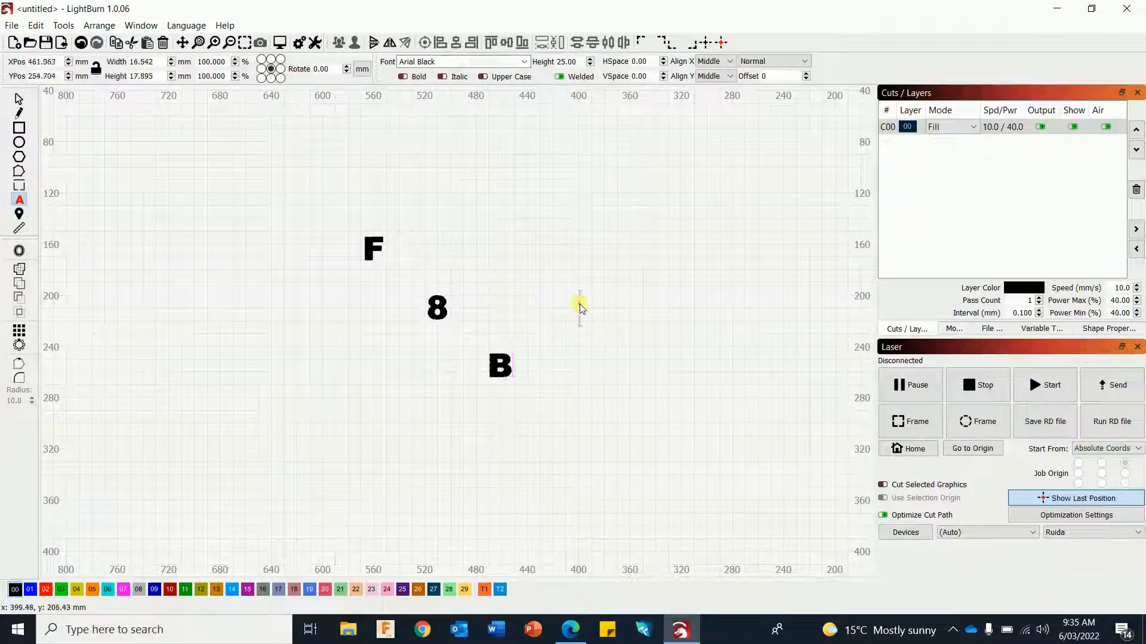
type("4")
left_click(639, 338)
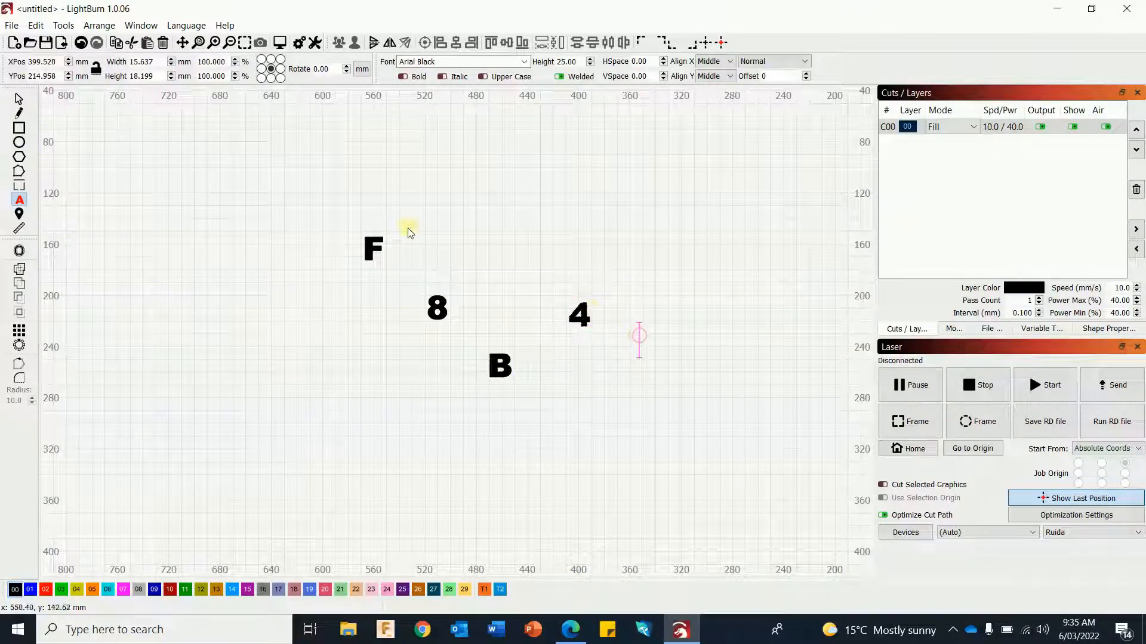
- Select all four characters and align their top edges
left_click(19, 99)
left_click_drag(297, 183, 686, 440)
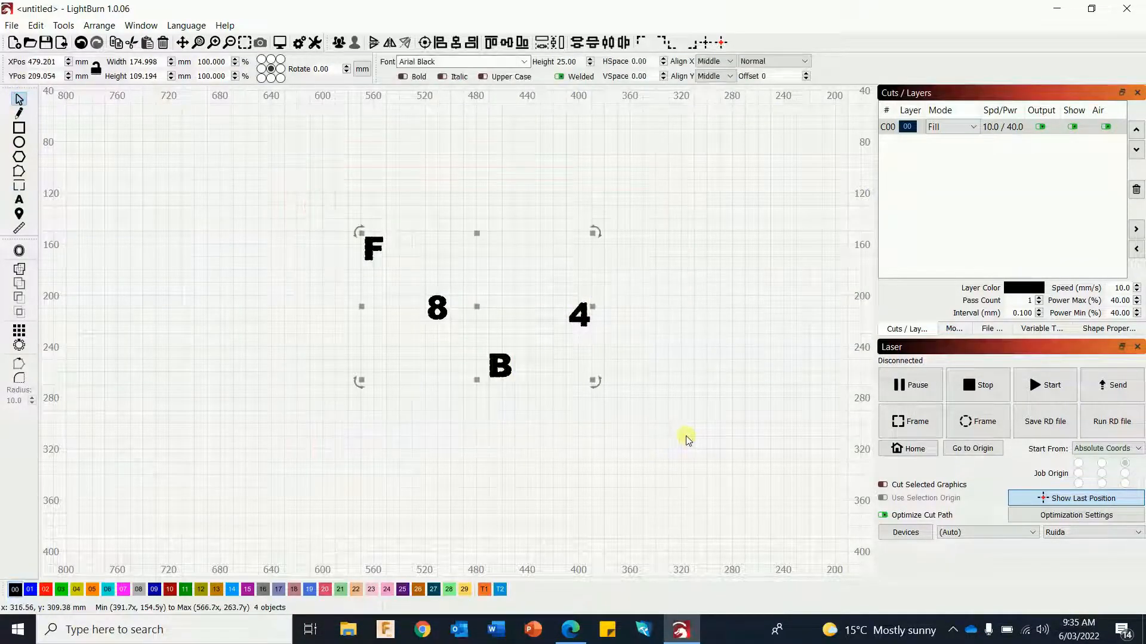
left_click(490, 43)
left_click(599, 260)
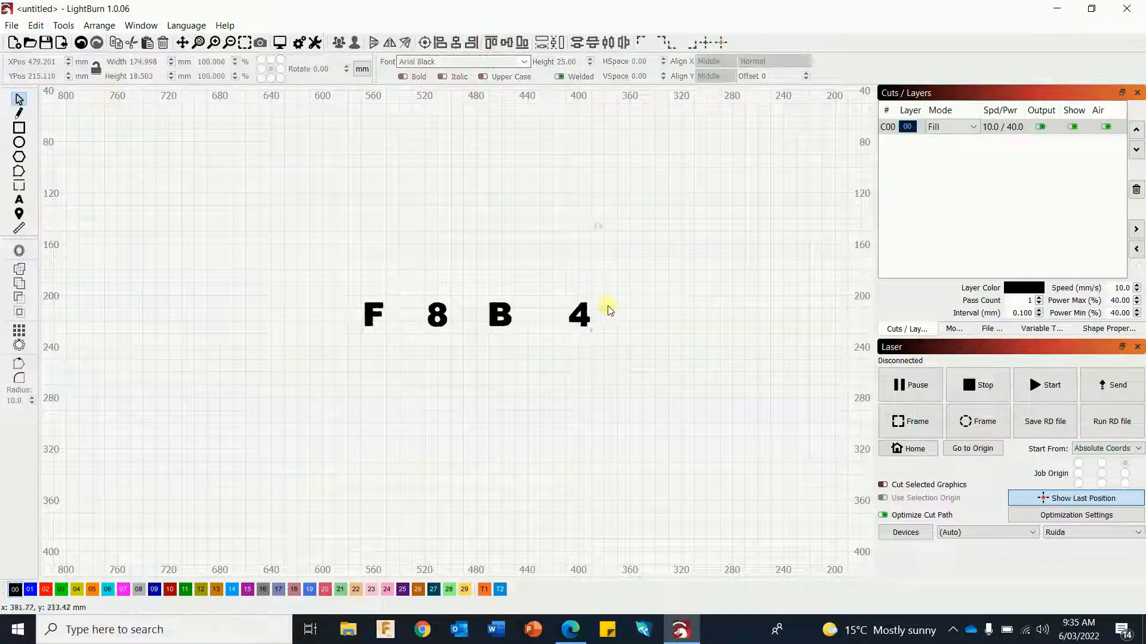
- Move the 4, the 8 and the F toward the B so that neighbouring characters overlap
left_click(578, 314)
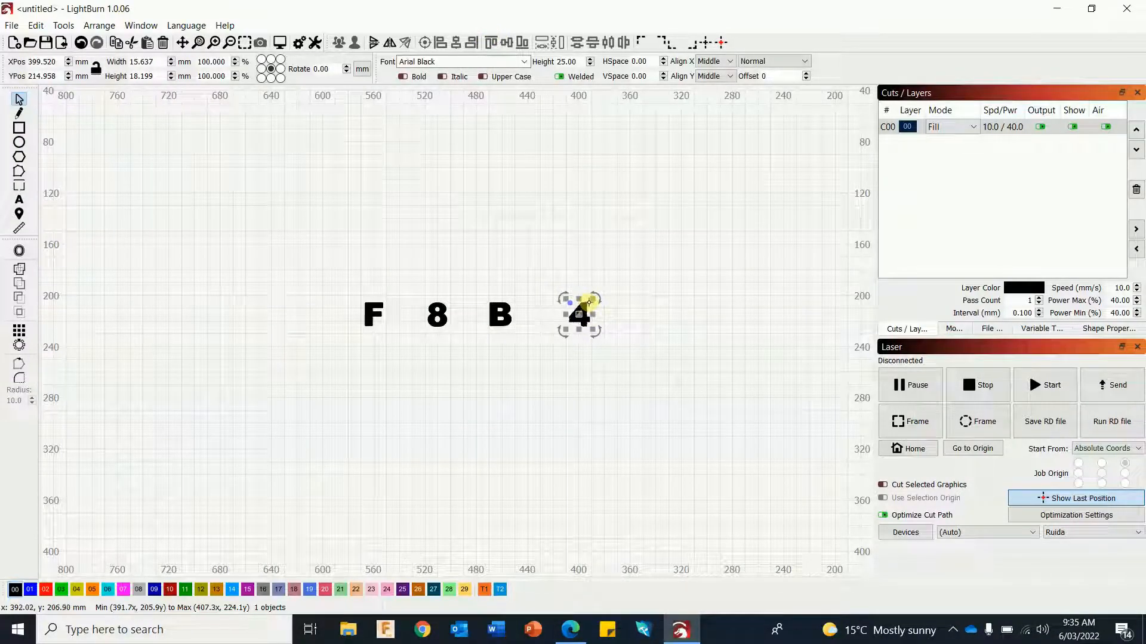
left_click_drag(589, 303, 529, 303)
left_click_drag(436, 317, 488, 317)
left_click_drag(374, 314, 647, 389)
- Align the top edges of the four overlapping characters again
scroll(426, 250, "up", 4)
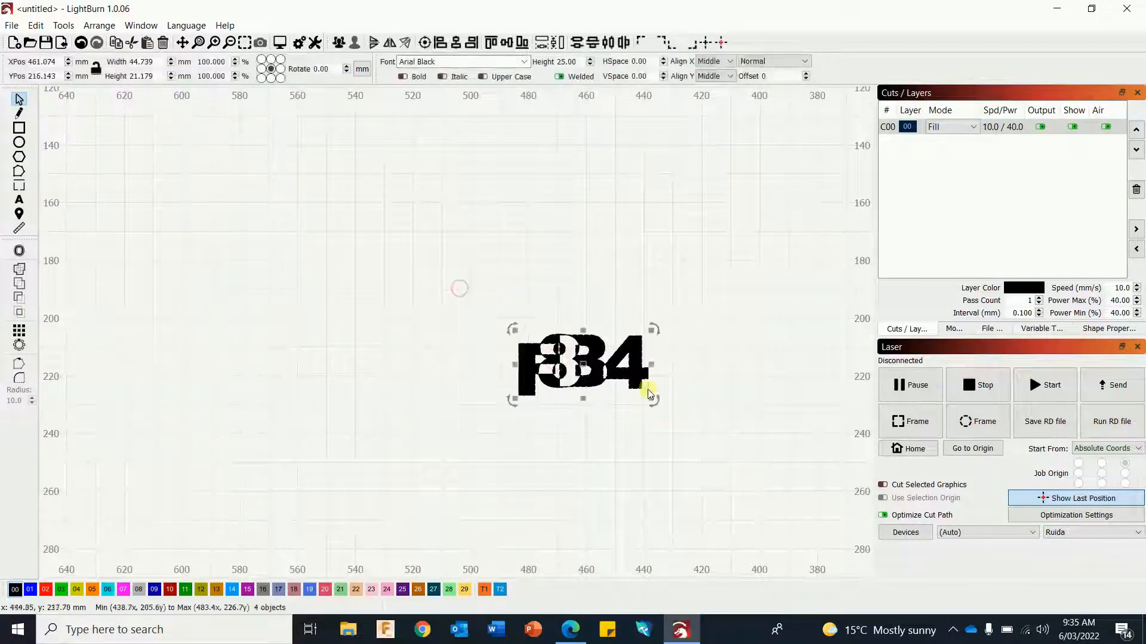
left_click(506, 42)
scroll(573, 434, "up", 3)
left_click(596, 430)
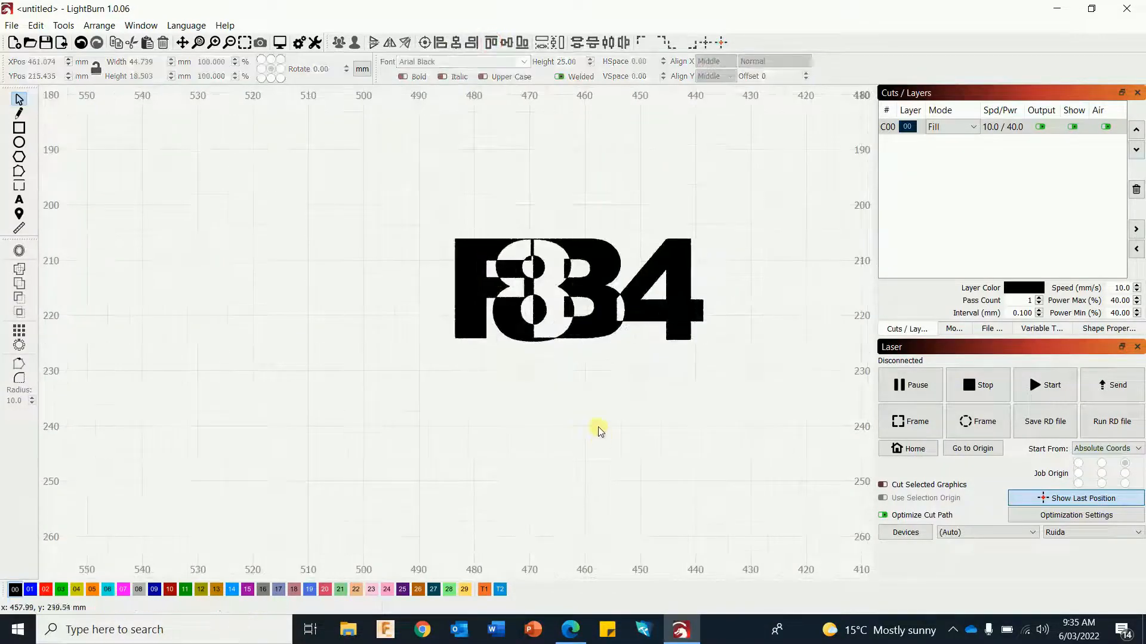
- Nudge the F left, away from the 8, and partly back to an X position of 478.007 mm
left_click(481, 302)
key("ctrl+Left")
key("ctrl+Left")
key("ctrl+Left")
key("ctrl+Left")
key("ctrl+Left")
key("ctrl+Left")
key("ctrl+Left")
key("ctrl+Left")
key("ctrl+Left")
key("ctrl+Left")
key("ctrl+Left")
key("ctrl+Left")
key("ctrl+Left")
key("ctrl+Left")
key("ctrl+Left")
key("ctrl+Left")
key("ctrl+Left")
key("Left")
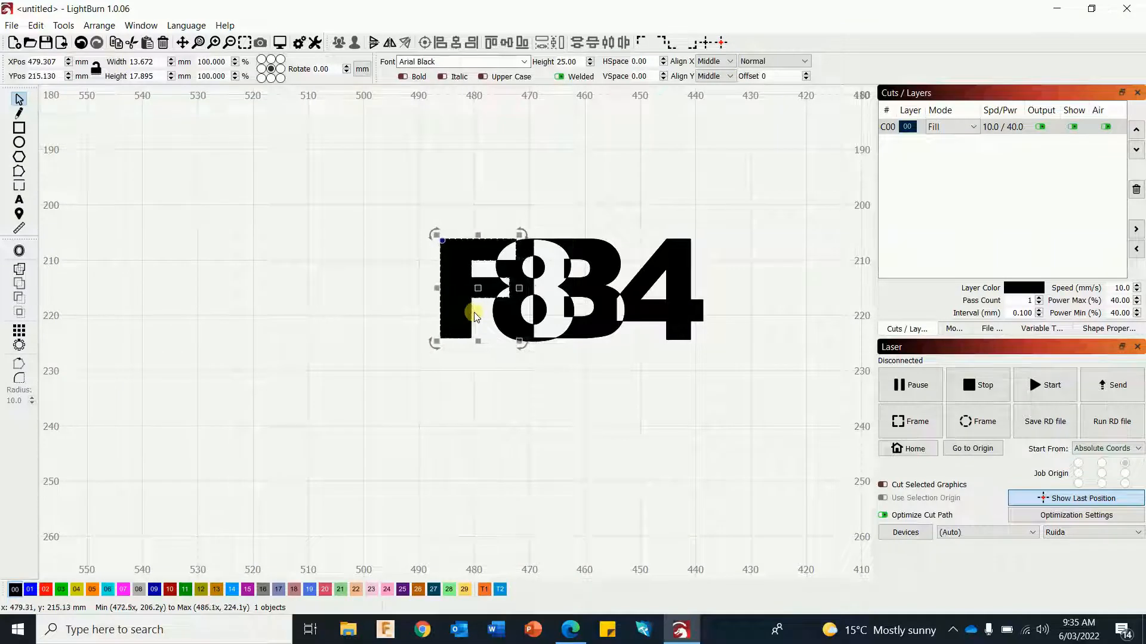
key("Right")
key("ctrl+Right")
key("ctrl+Right")
key("ctrl+Right")
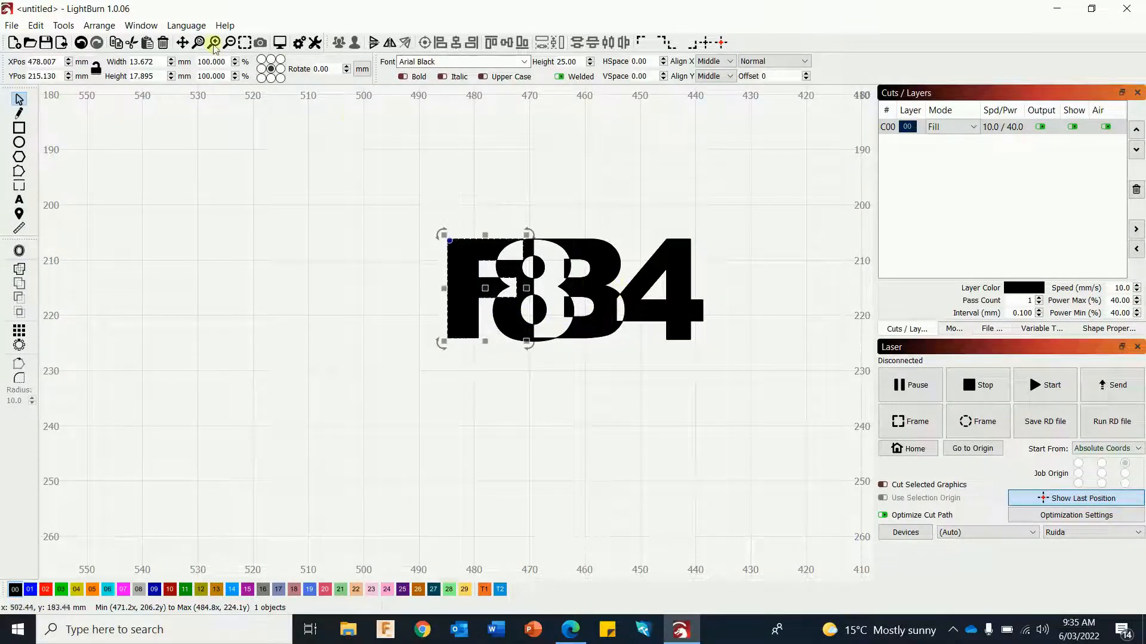
- Check the shape move increments in the settings, and nudge the F right by 0.1 mm
left_click(299, 43)
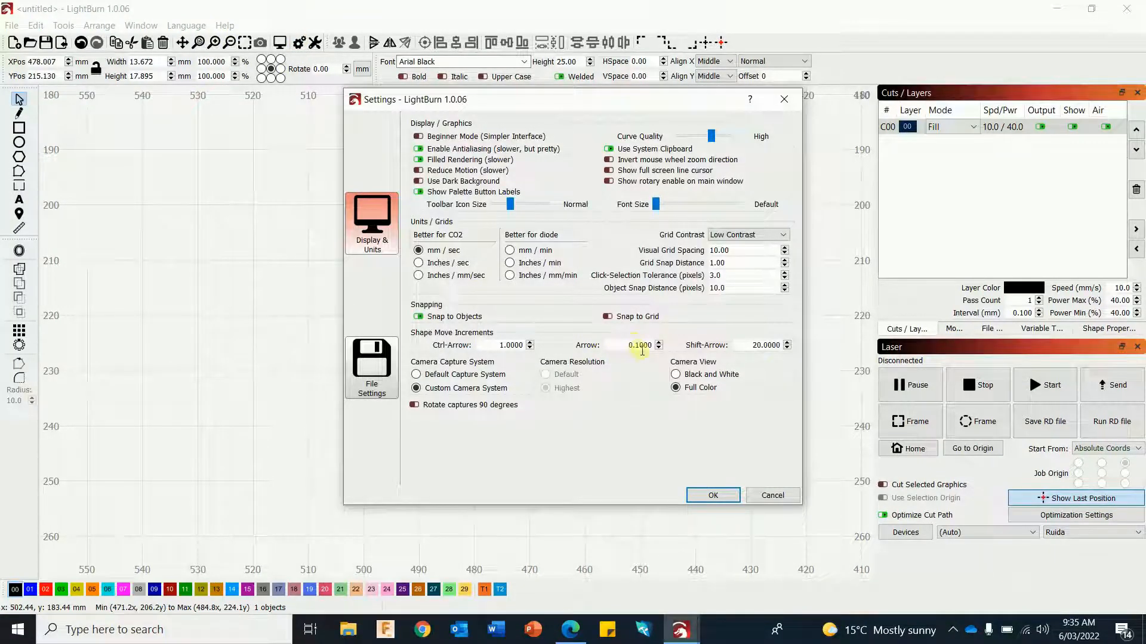
left_click(713, 496)
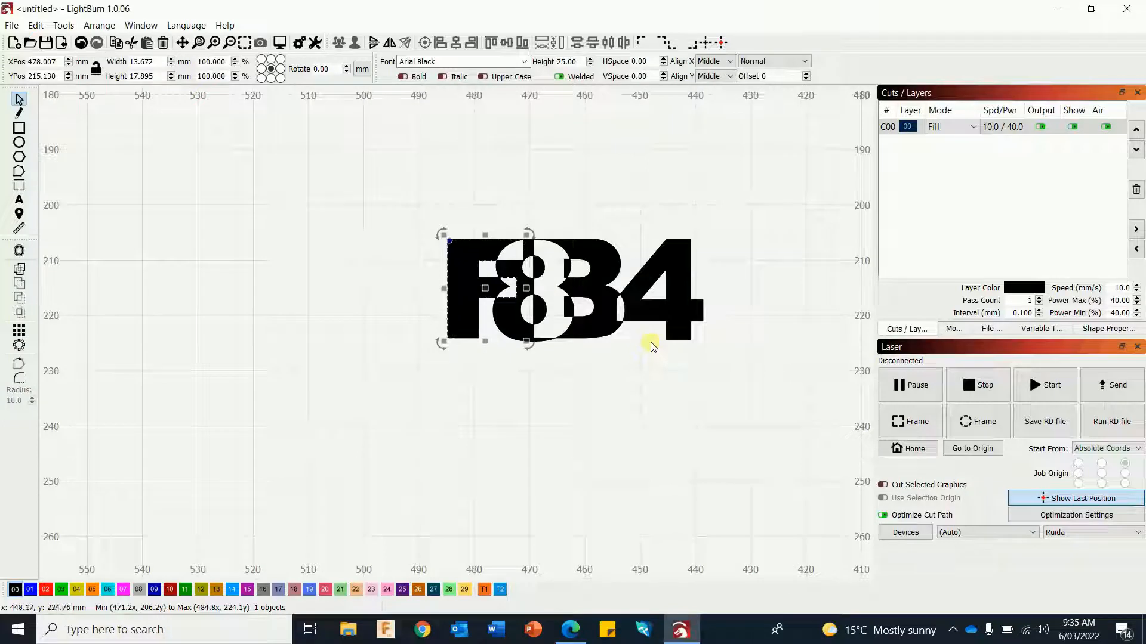
key("Right")
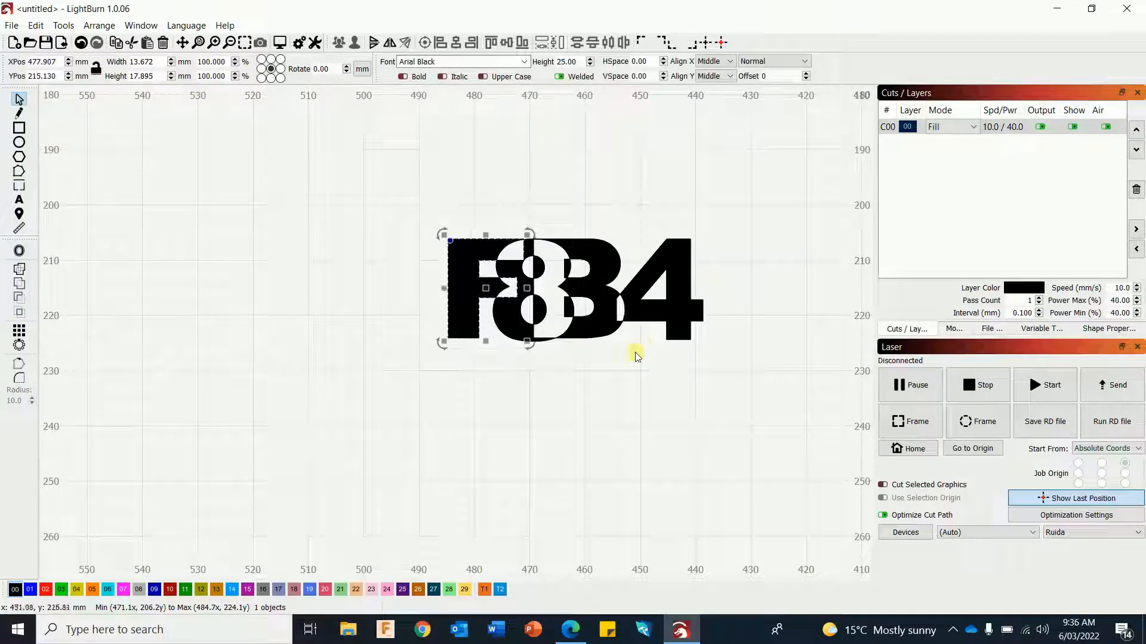
- Nudge the B right in small increments to an X position of 458.063 mm
left_click(586, 242)
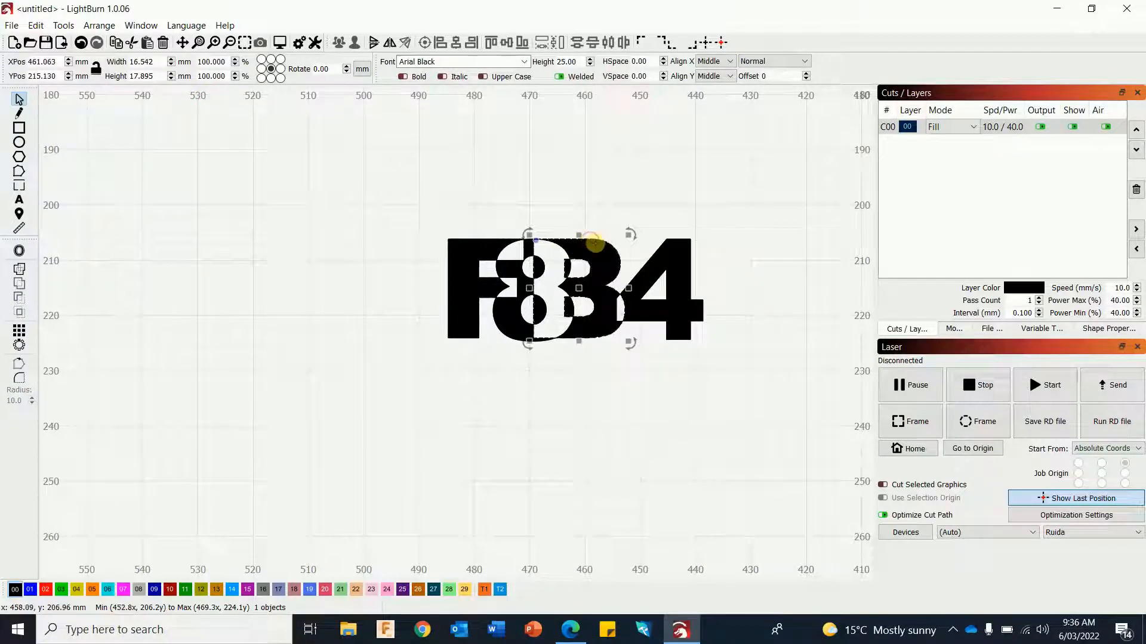
key("Right")
key("Right")
key("Right")
key("Right")
key("Right")
key("Right")
key("Right")
key("Right")
key("Right")
key("Right")
key("Right")
key("Right")
key("Right")
key("Right")
key("Right")
key("Right")
key("Right")
key("Right")
key("Right")
key("Right")
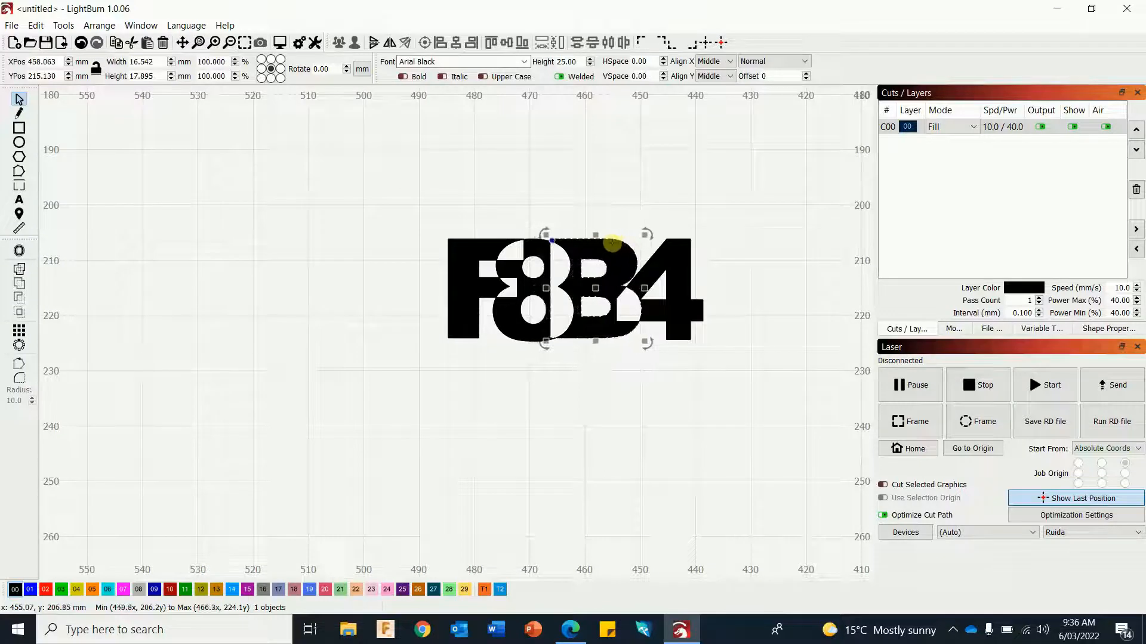
- Nudge the 4 back and forth, settling it closer to the B at an X position of 447.322 mm
left_click(677, 245)
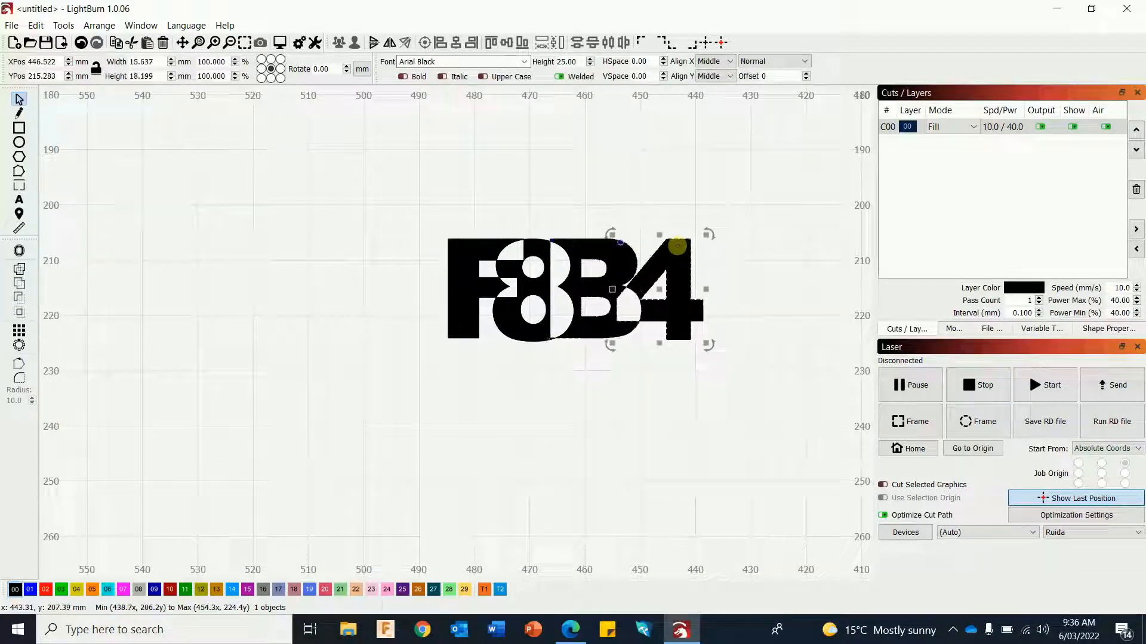
key("Left")
key("Left")
key("Left")
key("Left")
key("Left")
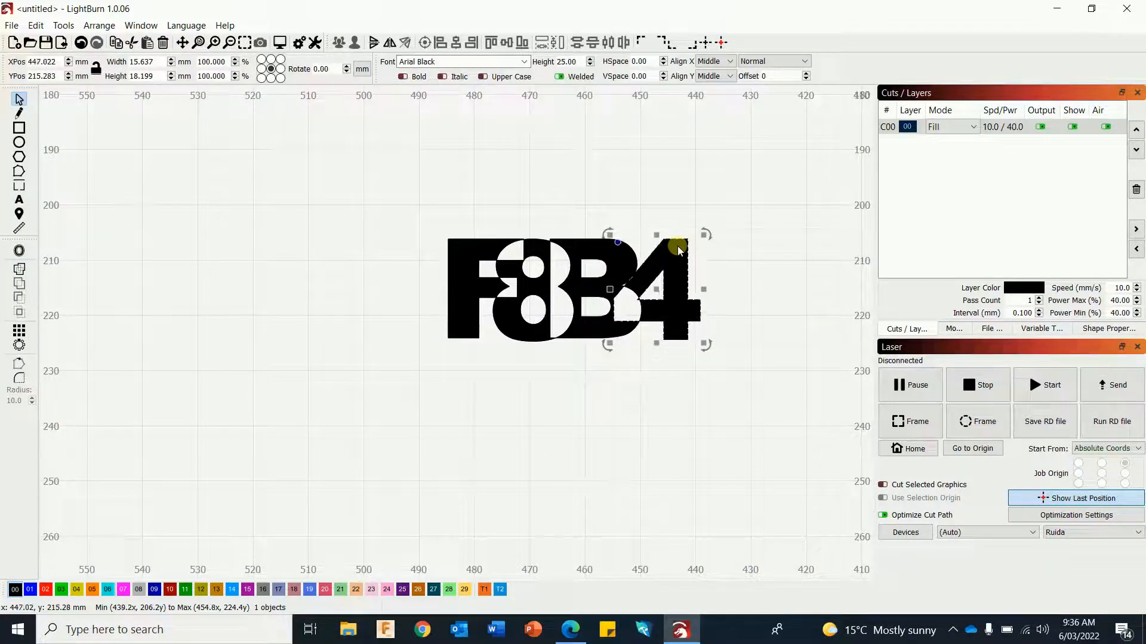
key("Right")
key("Right")
key("Right")
key("Right")
key("Right")
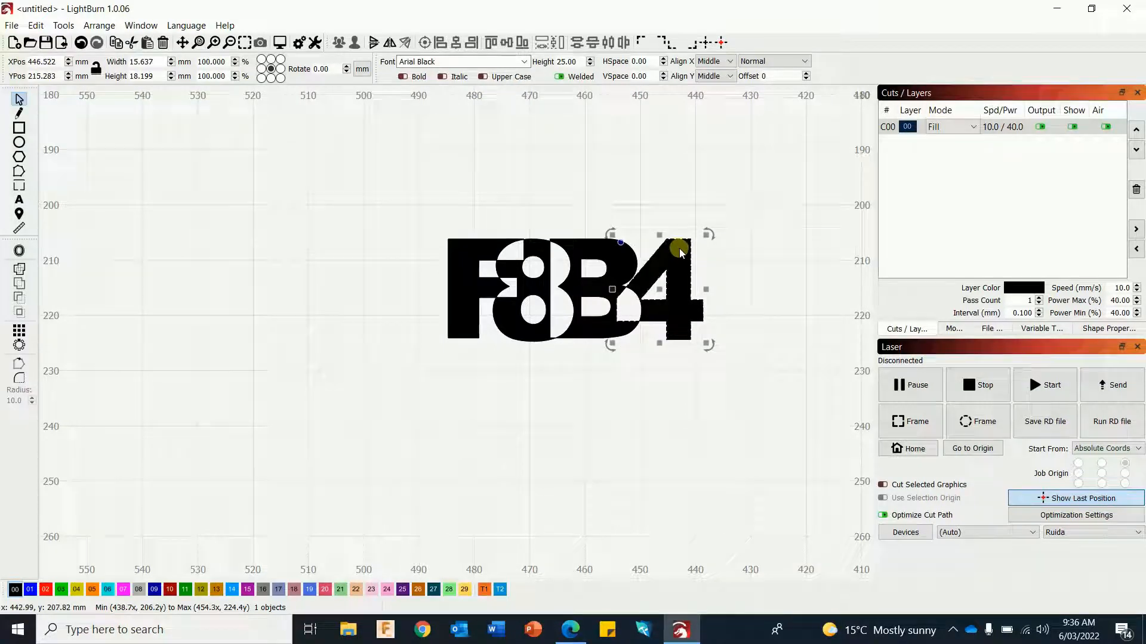
key("Left")
key("Left")
key("Left")
key("Left")
key("Left")
key("Left")
key("Left")
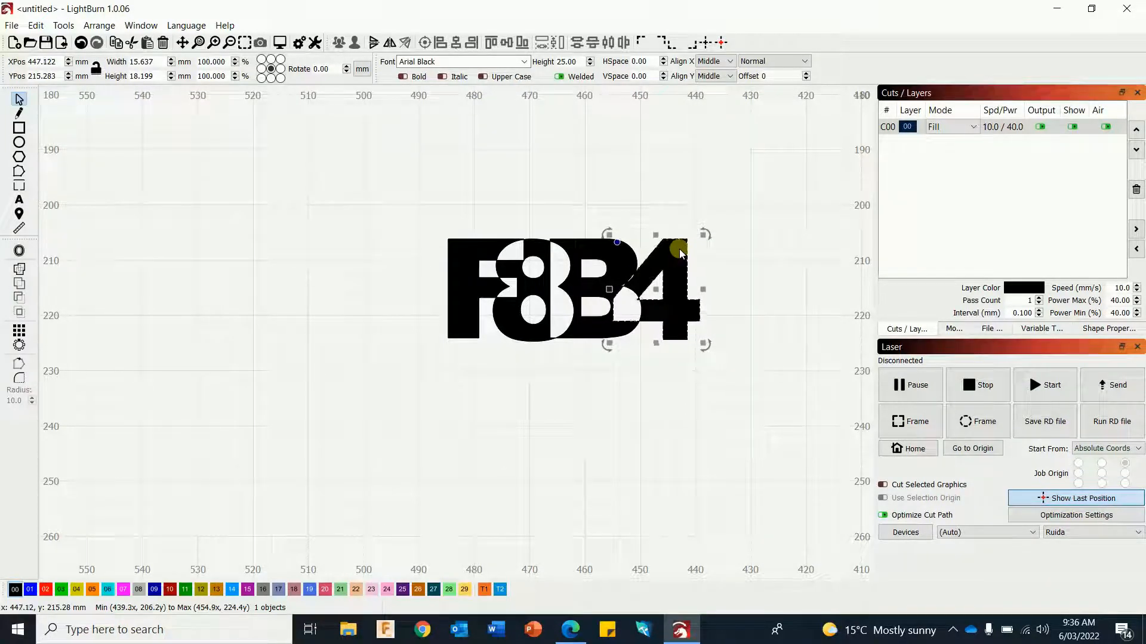
key("Left")
left_click(762, 357)
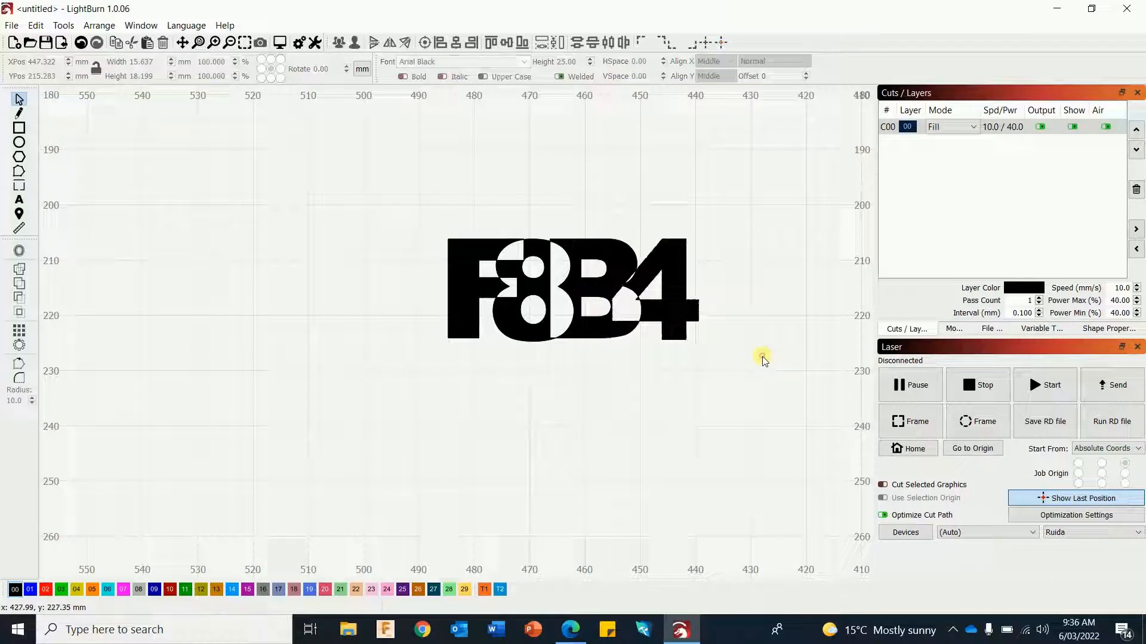
- Select all four characters and align them by their vertical centres
left_click_drag(361, 197, 859, 412)
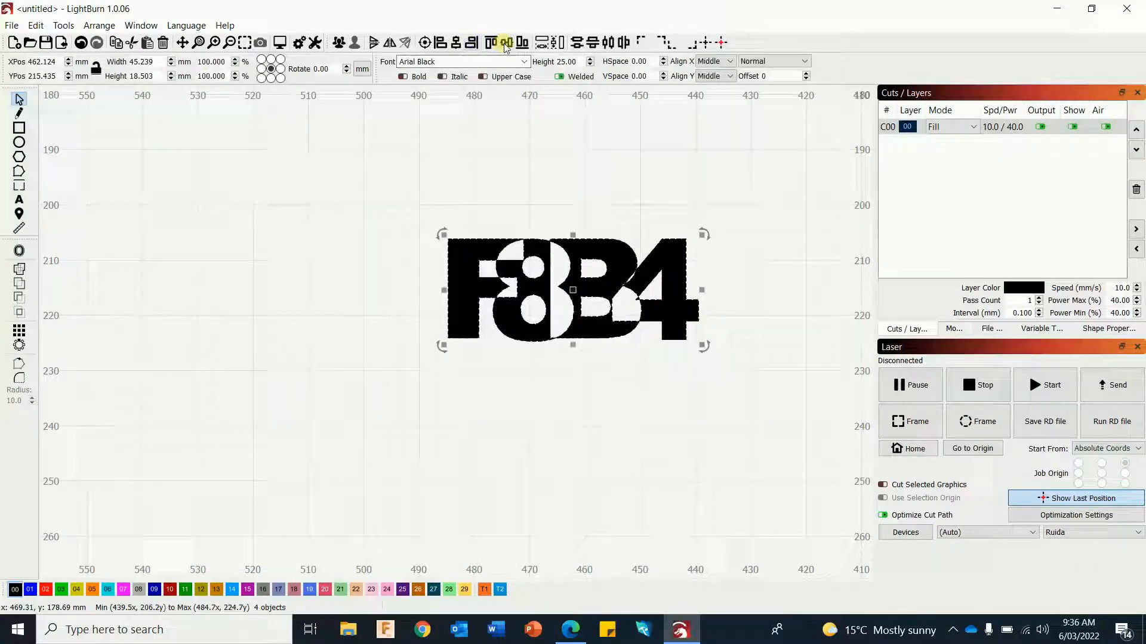
left_click(503, 43)
left_click(493, 162)
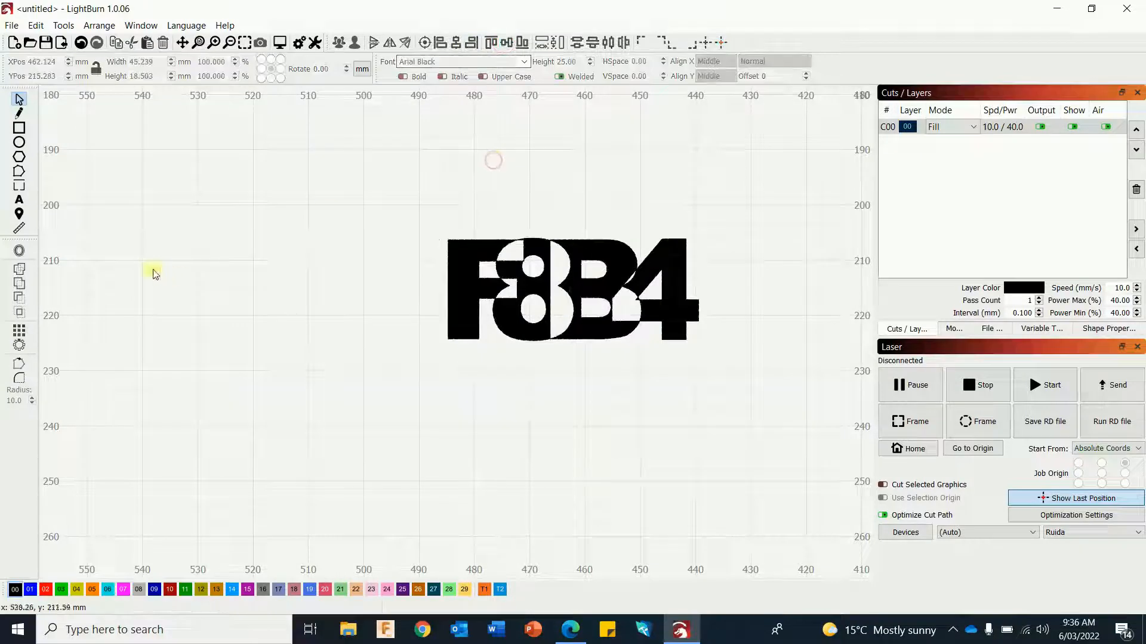
- Weld the four overlapping characters into one shape
left_click_drag(402, 199, 738, 376)
left_click_drag(755, 381, 754, 379)
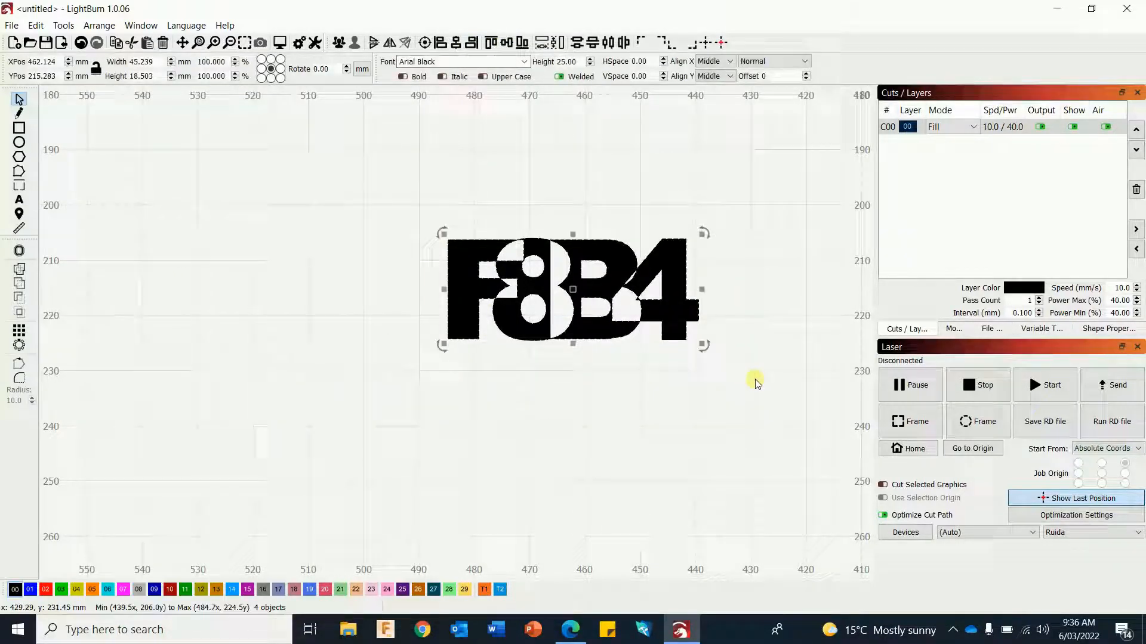
left_click(19, 268)
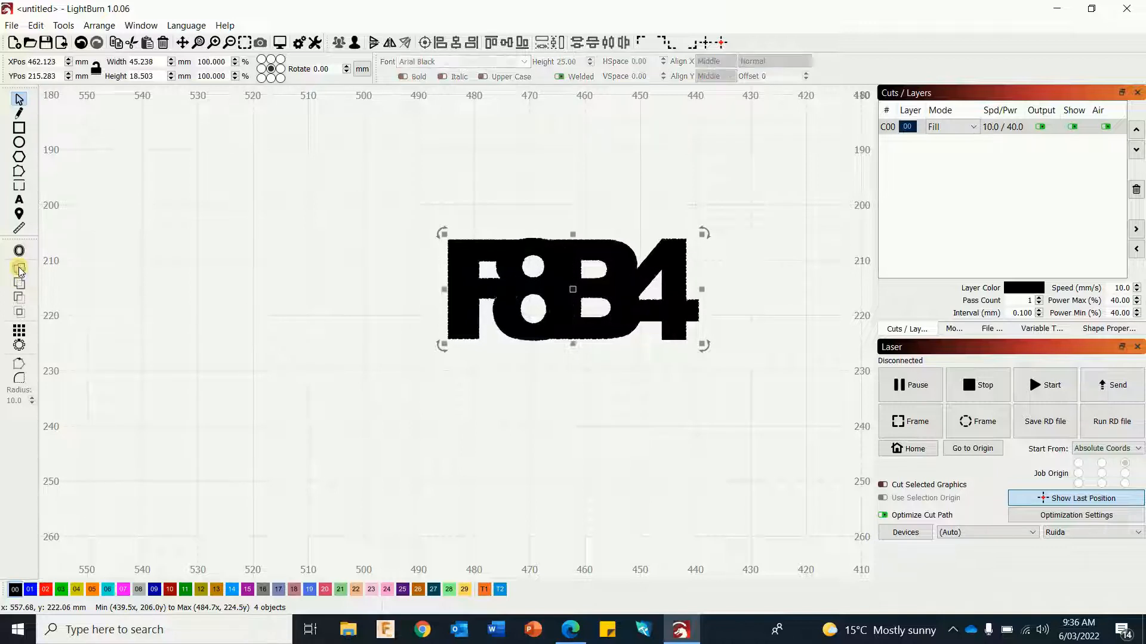
left_click(187, 307)
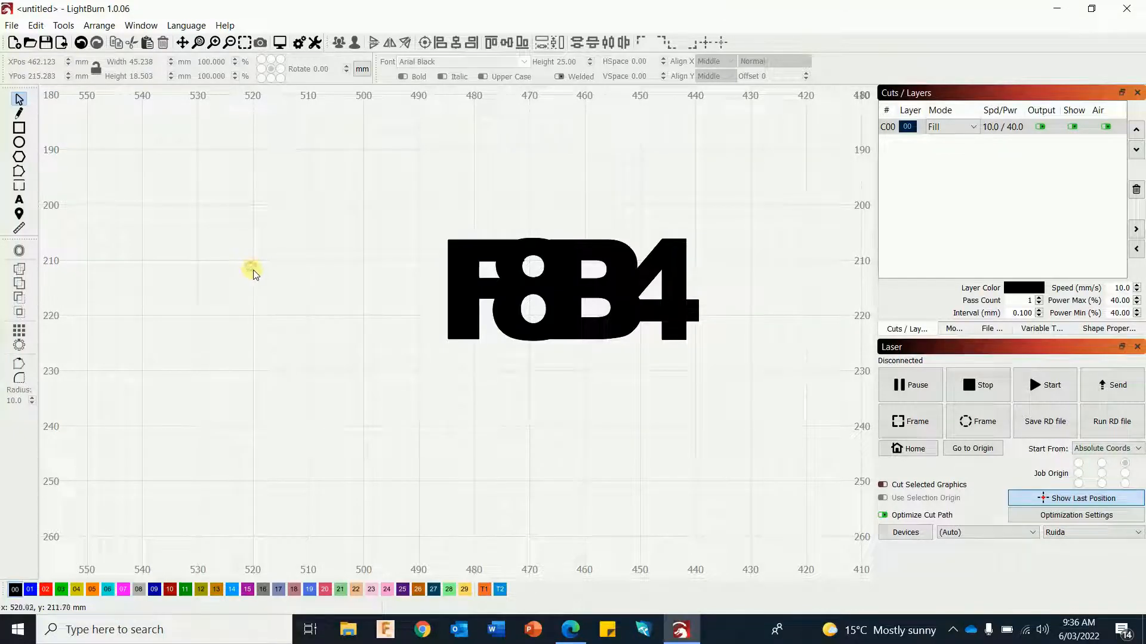
- Import the image of the tree with roots from the Lightburn Basics folder
scroll(297, 264, "down", 6)
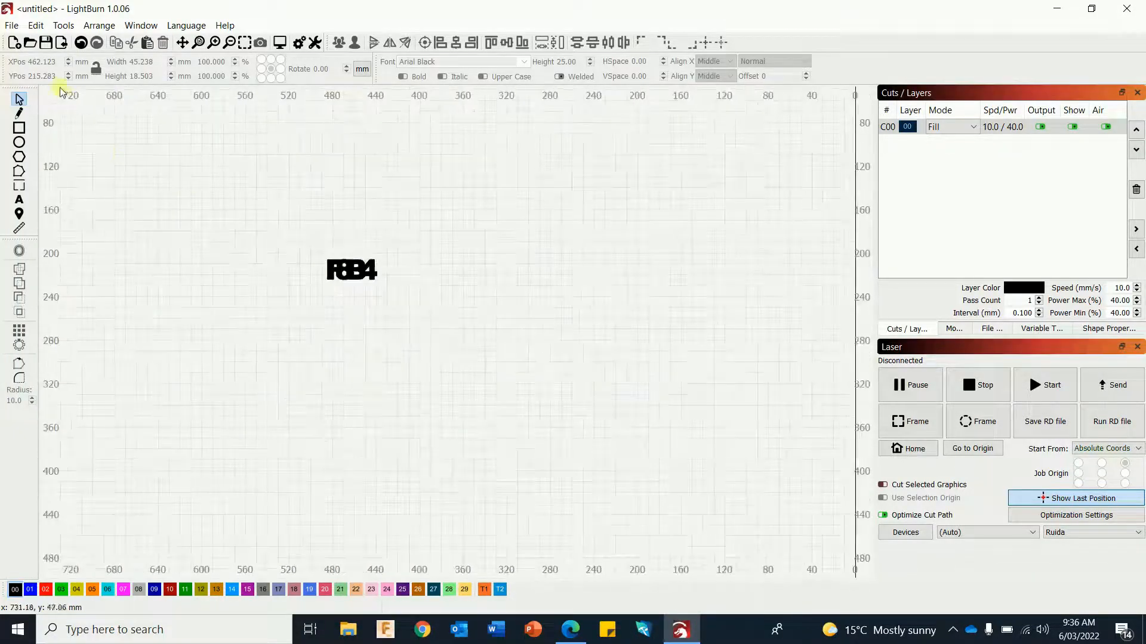
left_click(10, 25)
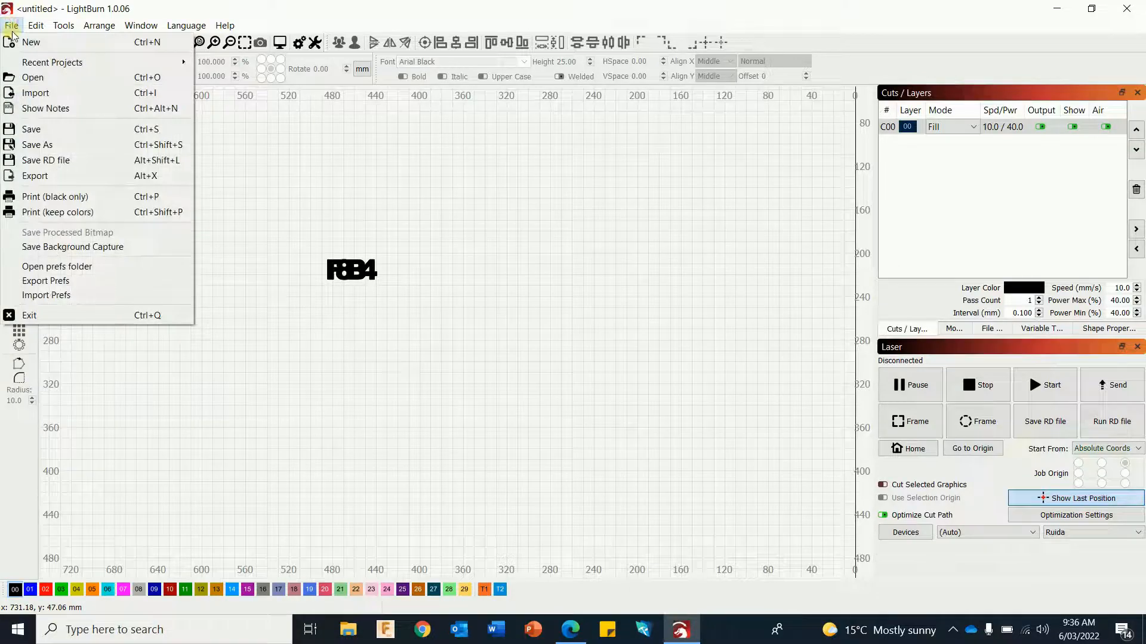
left_click(46, 95)
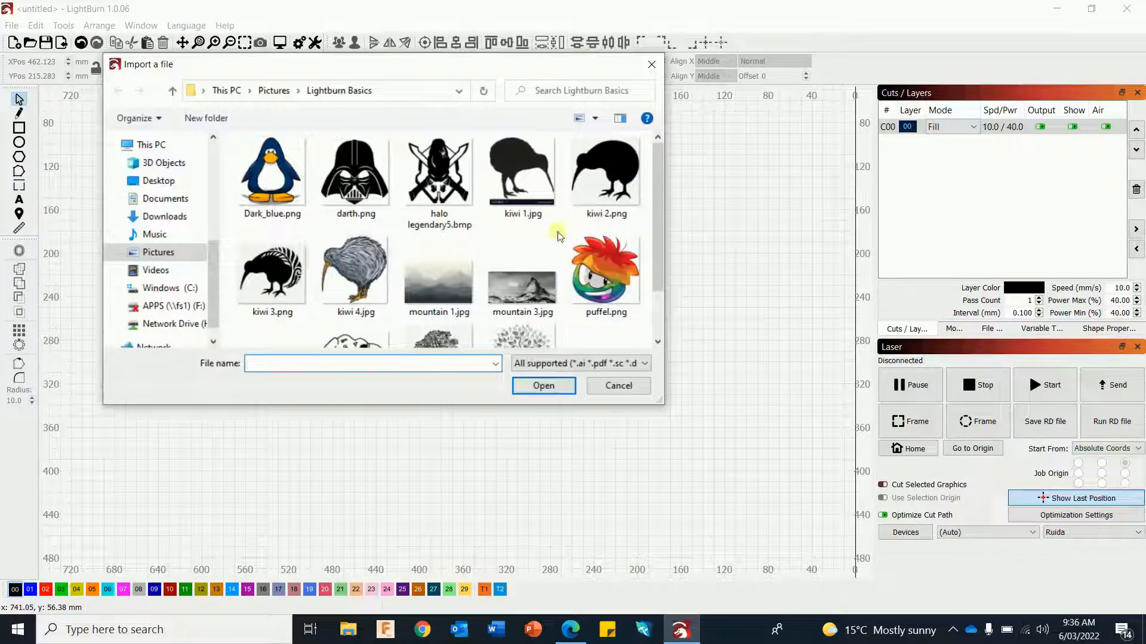
scroll(552, 334, "down", 1)
left_click(432, 295)
left_click(564, 392)
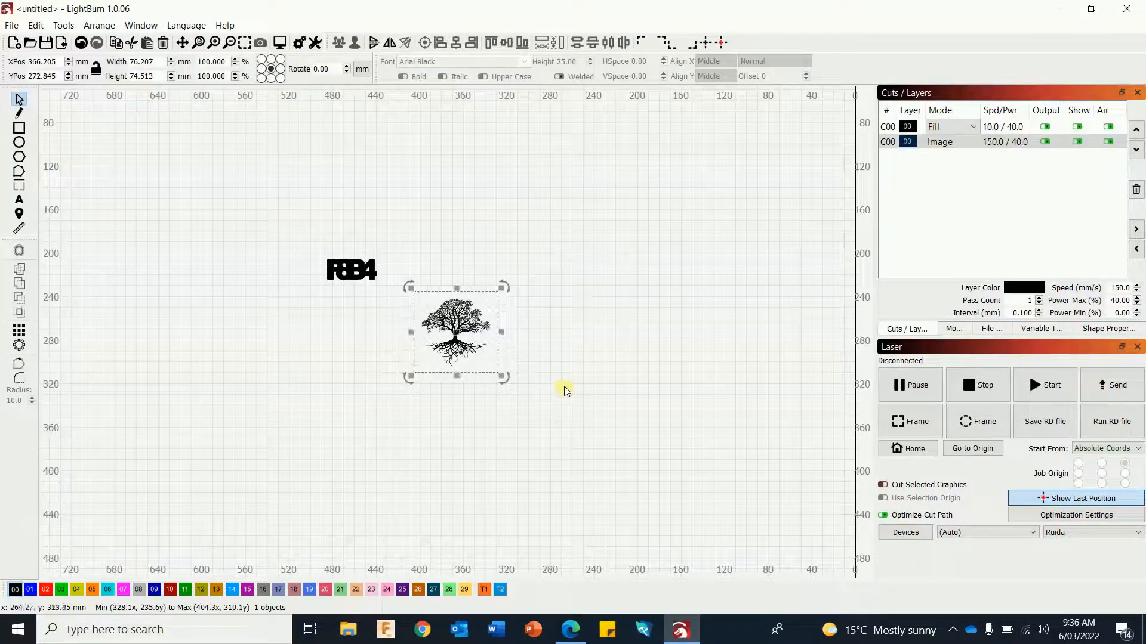
left_click(565, 390)
- Import the kiwi 2.png image from the Lightburn Basics folder
left_click(12, 27)
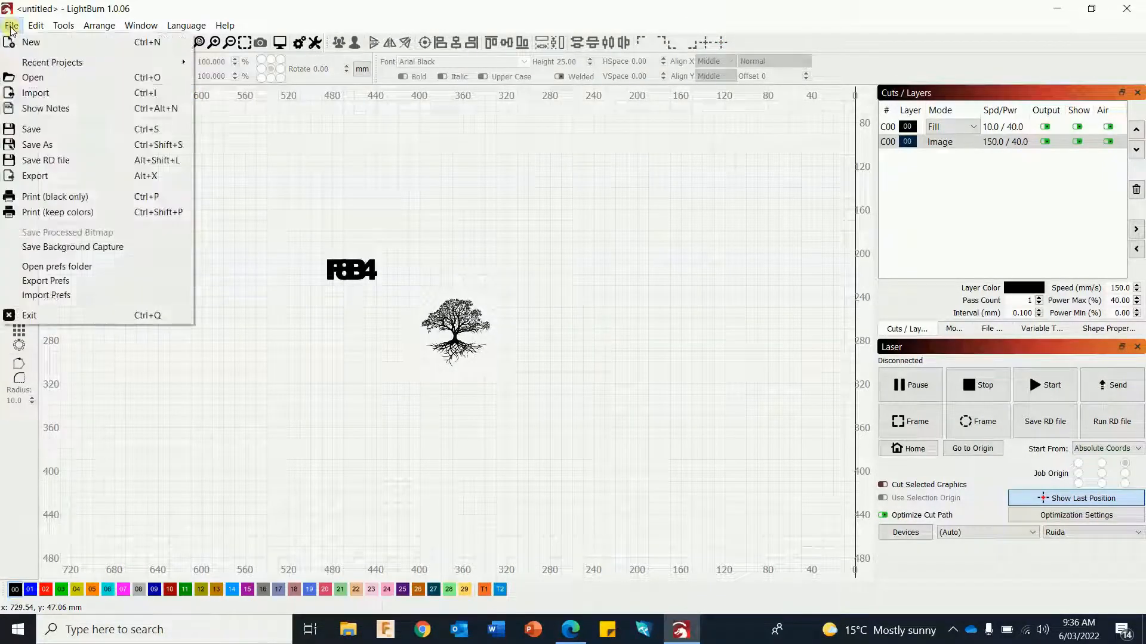
left_click(33, 100)
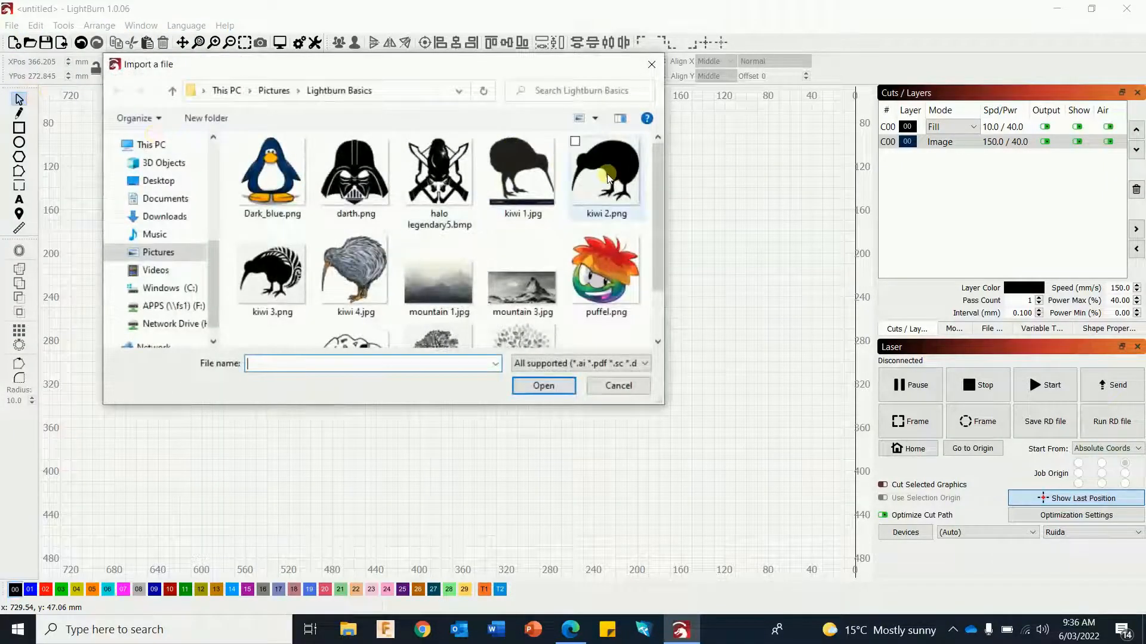
left_click(609, 178)
left_click(545, 386)
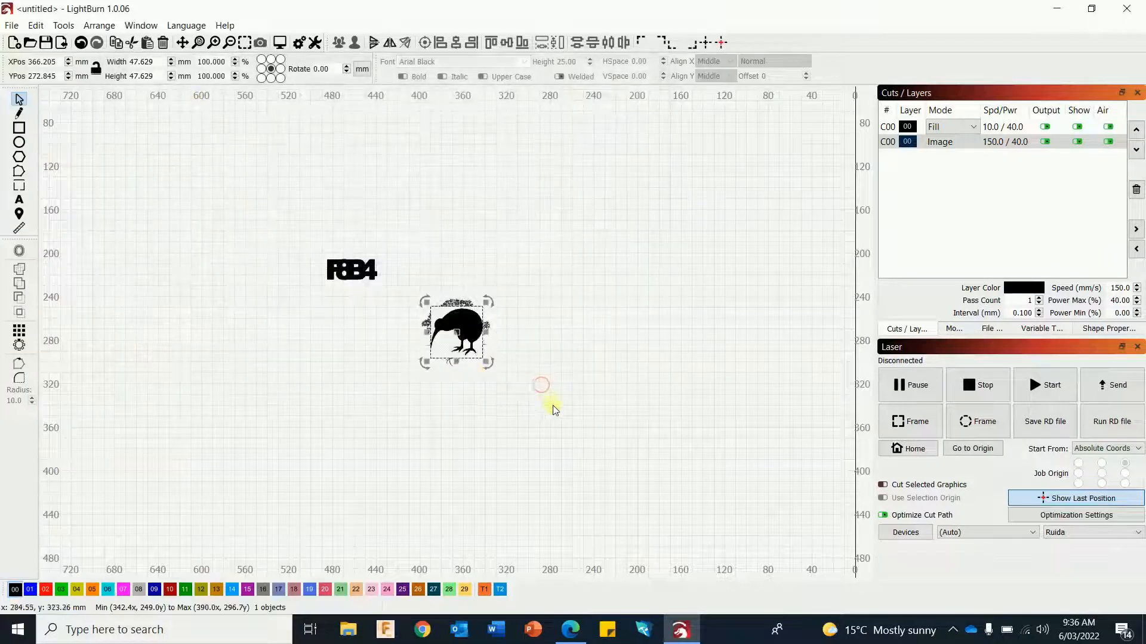
- Separate the kiwi image from the tree image and enlarge both, making the kiwi image about 83 mm square
left_click_drag(456, 329, 593, 327)
left_click_drag(503, 287, 536, 256)
left_click(607, 317)
left_click_drag(618, 298, 655, 265)
left_click(707, 334)
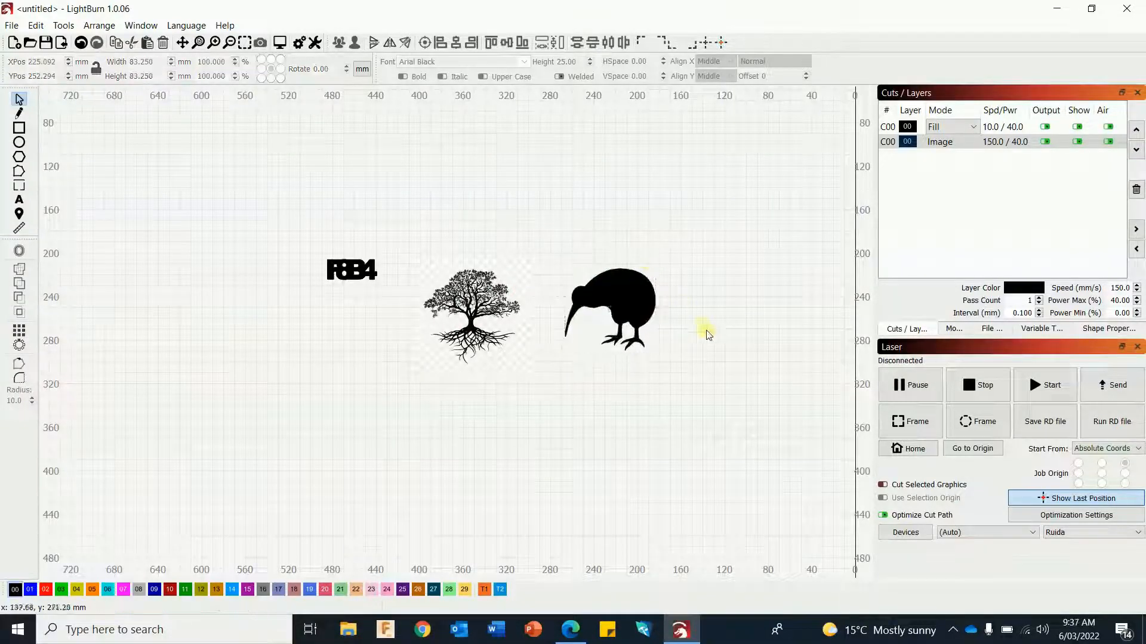
- Trace the kiwi image with threshold 128 and move the traced silhouette away from the original image
left_click(609, 300)
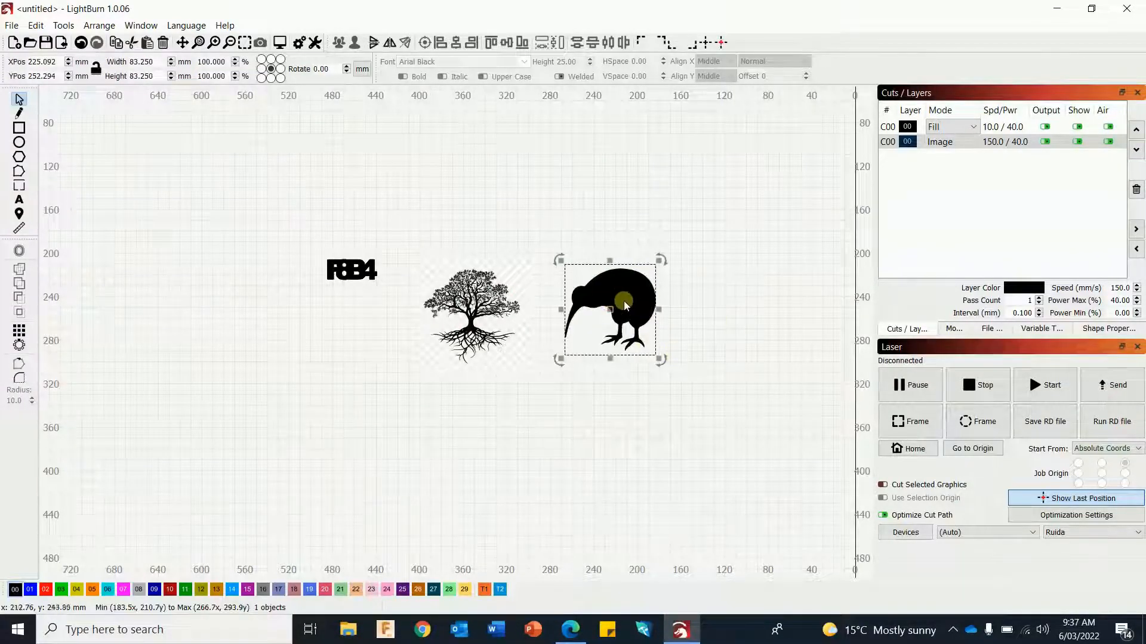
right_click(624, 301)
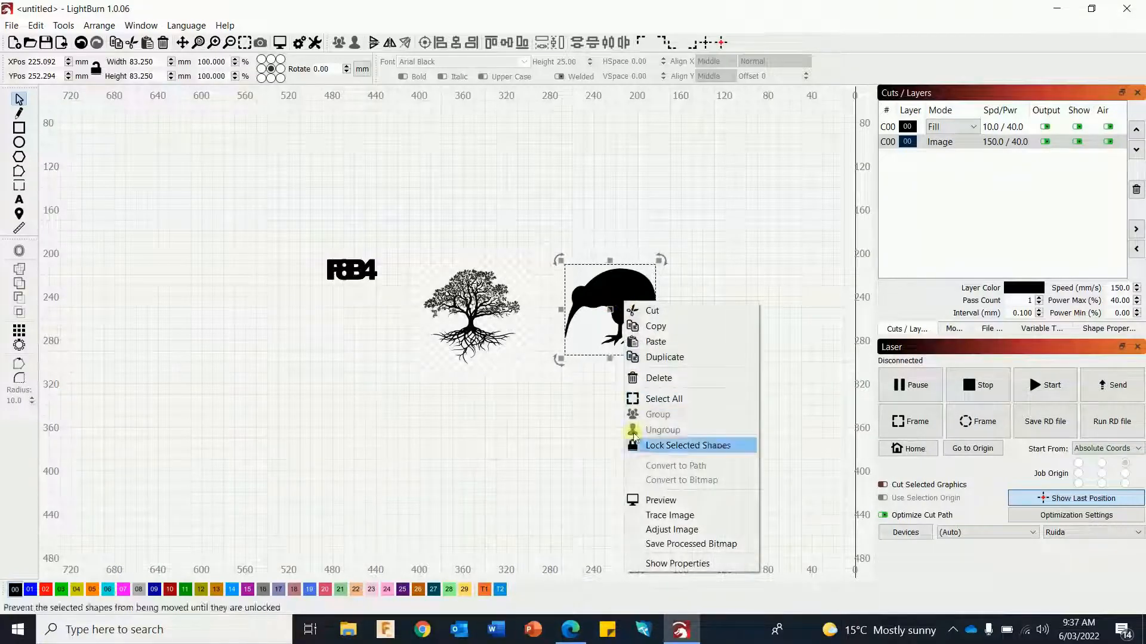
left_click(650, 514)
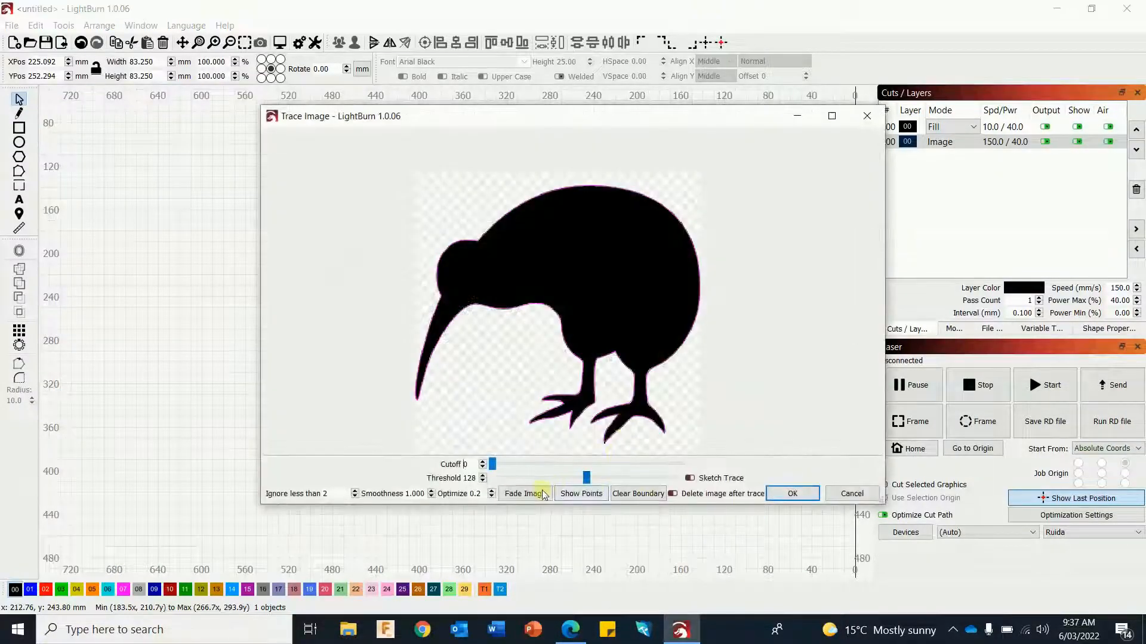
left_click(535, 495)
left_click(786, 496)
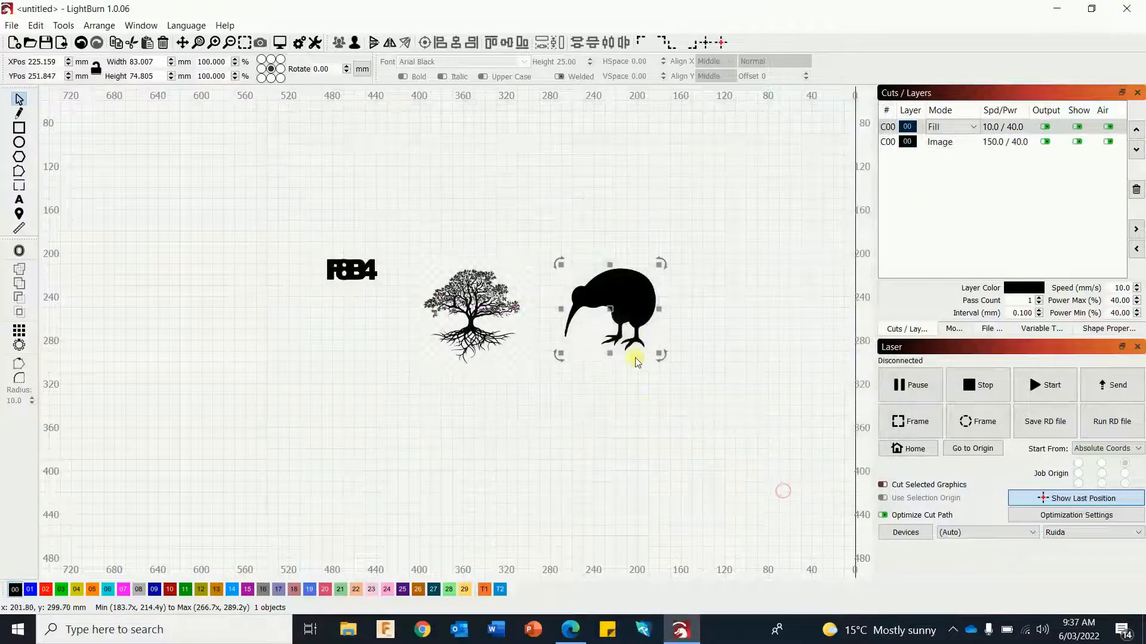
mouse_move(606, 307)
left_mouse_down()
mouse_move(706, 292)
mouse_move(746, 271)
left_mouse_up()
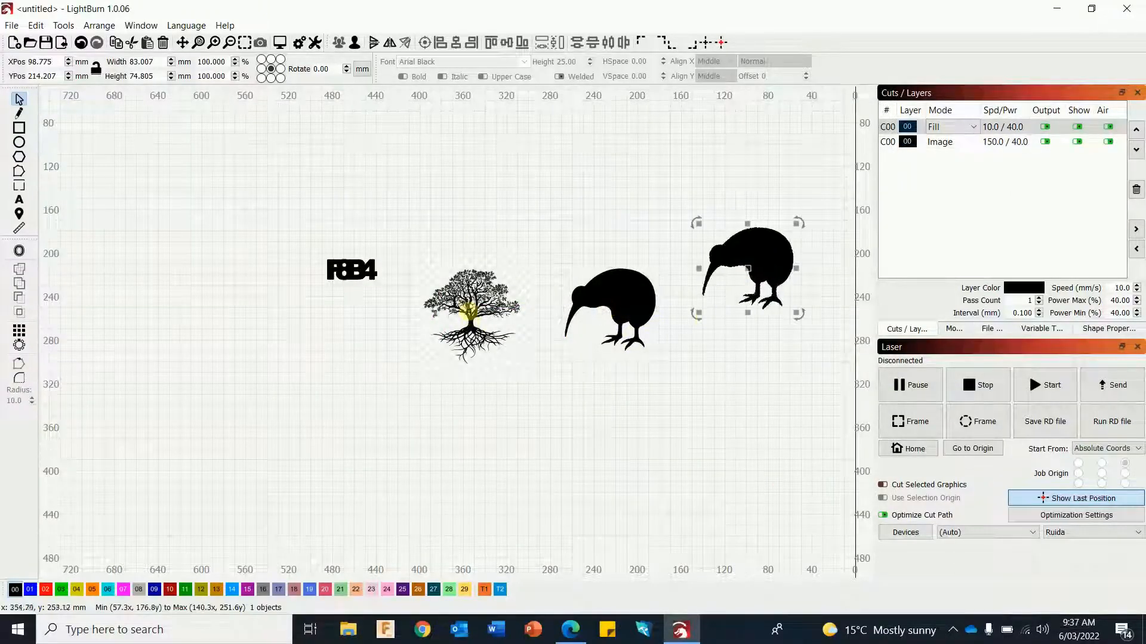
- Trace the tree image with threshold 128 and move the traced tree above the original kiwi image
left_click(469, 312)
right_click(471, 310)
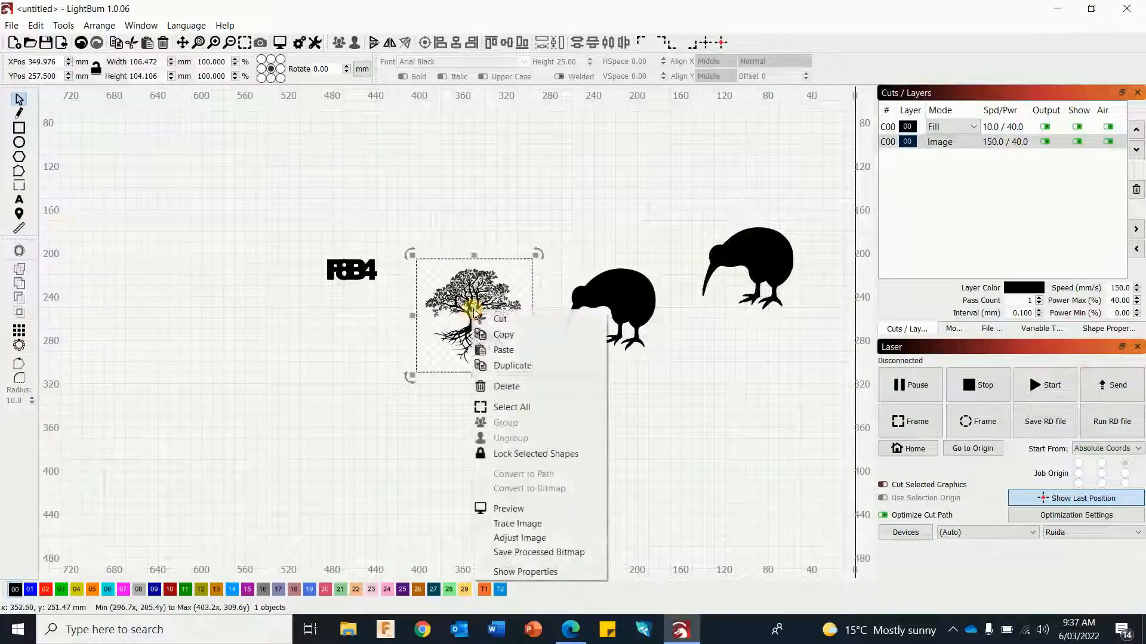
left_click(519, 525)
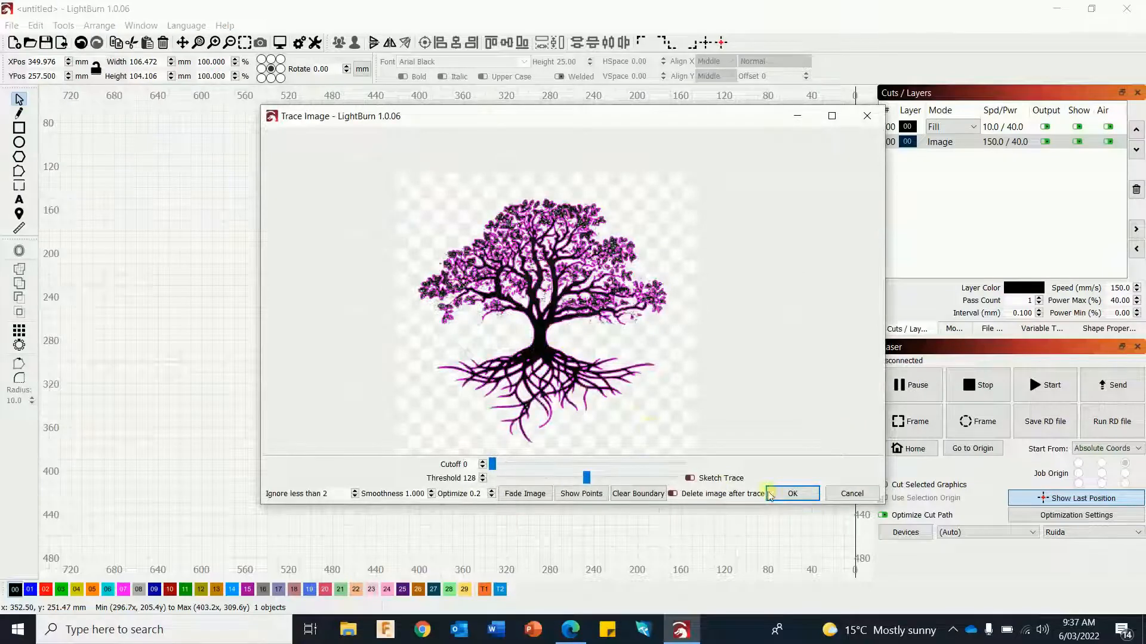
left_click(771, 495)
mouse_move(468, 317)
left_mouse_down()
mouse_move(485, 285)
mouse_move(596, 206)
mouse_move(607, 217)
left_mouse_up()
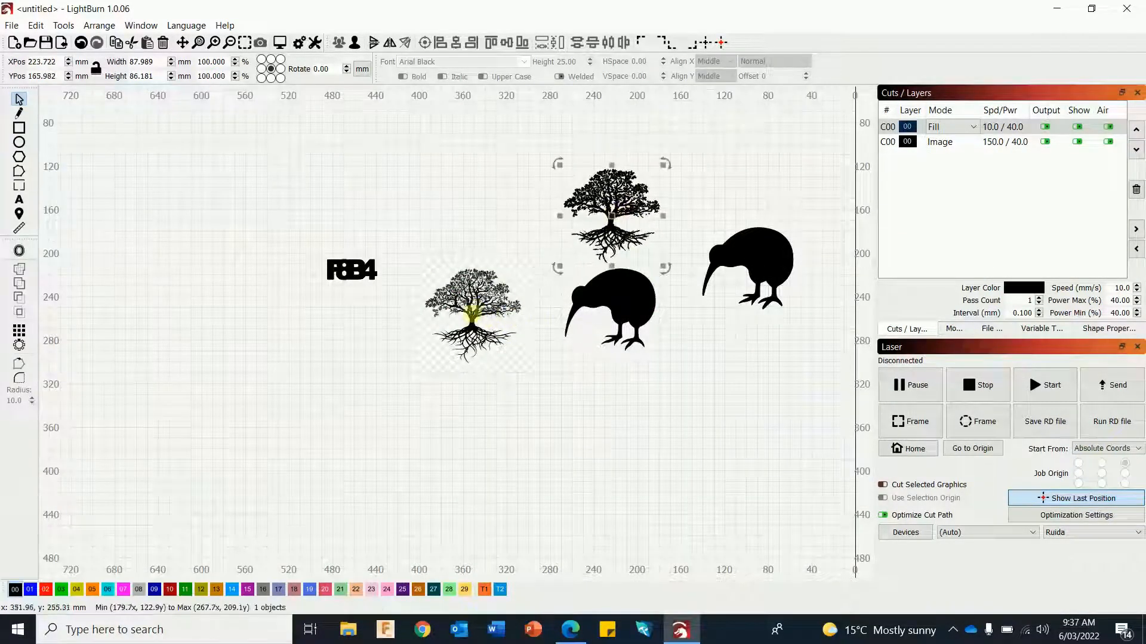
- Delete the original tree and kiwi images, keeping the traced shapes
left_click(471, 313)
key("Delete")
left_click(619, 320)
key("Delete")
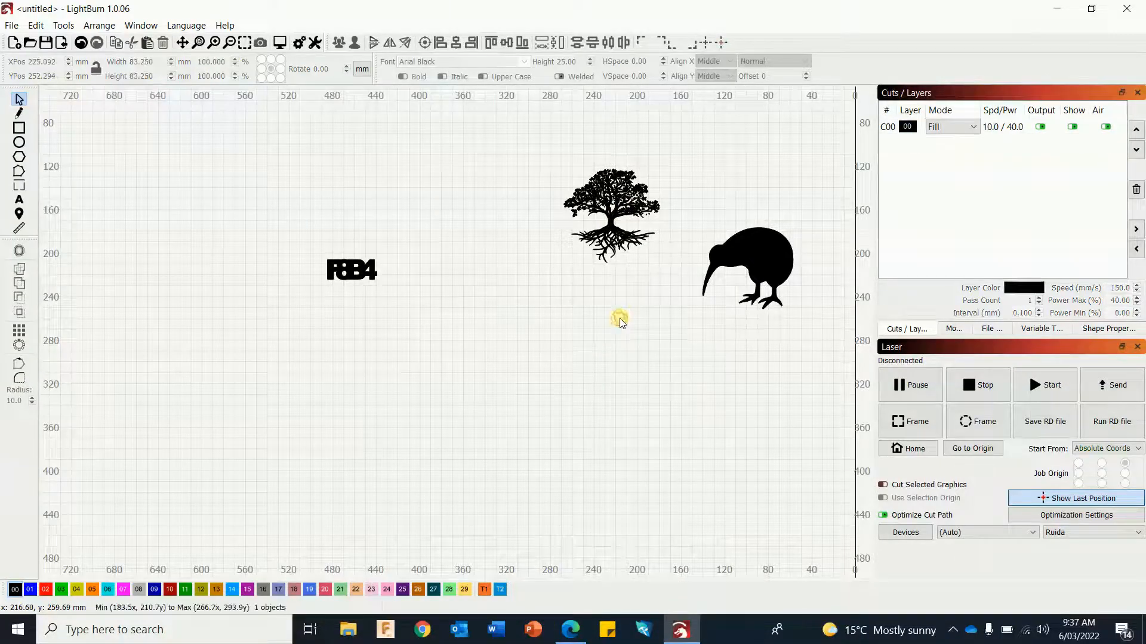
- Place the traced tree over the kiwi silhouette and move both together towards the middle of the workspace
left_click(599, 203)
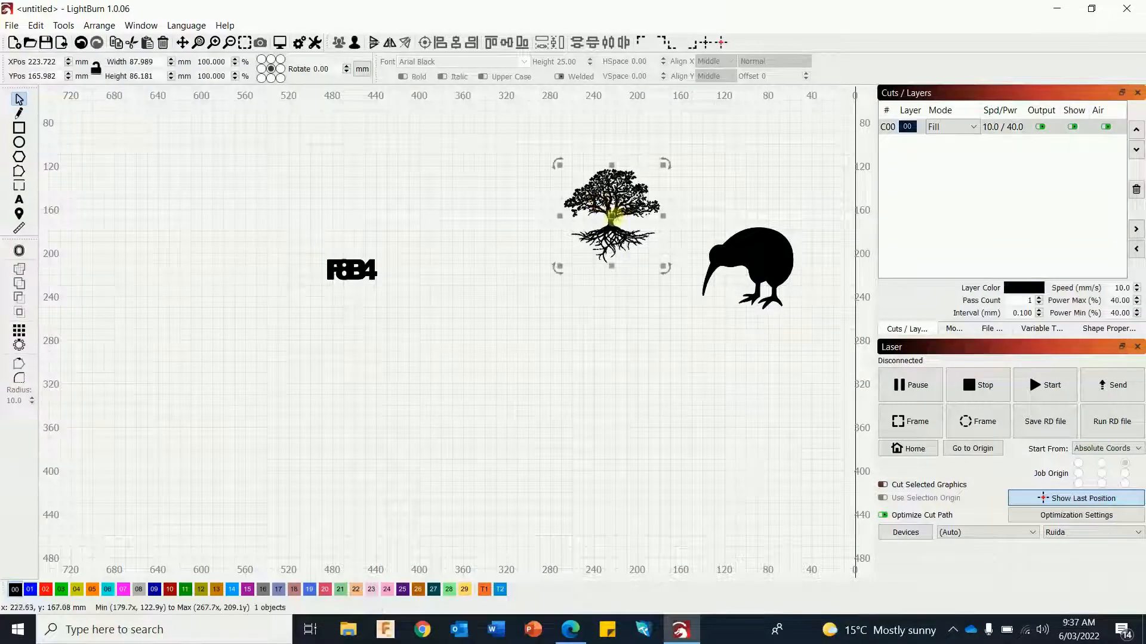
left_click_drag(614, 217, 766, 250)
left_click_drag(628, 169, 834, 411)
left_click_drag(753, 257, 534, 326)
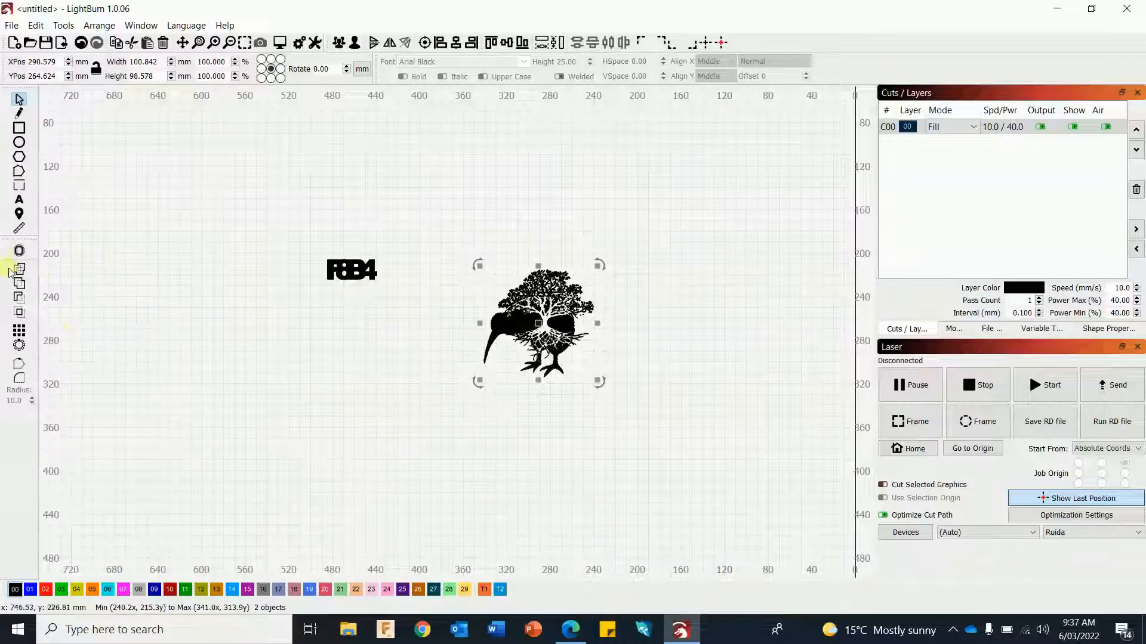
- Try a Boolean union of the overlapping tree and kiwi, and undo it
left_click(19, 284)
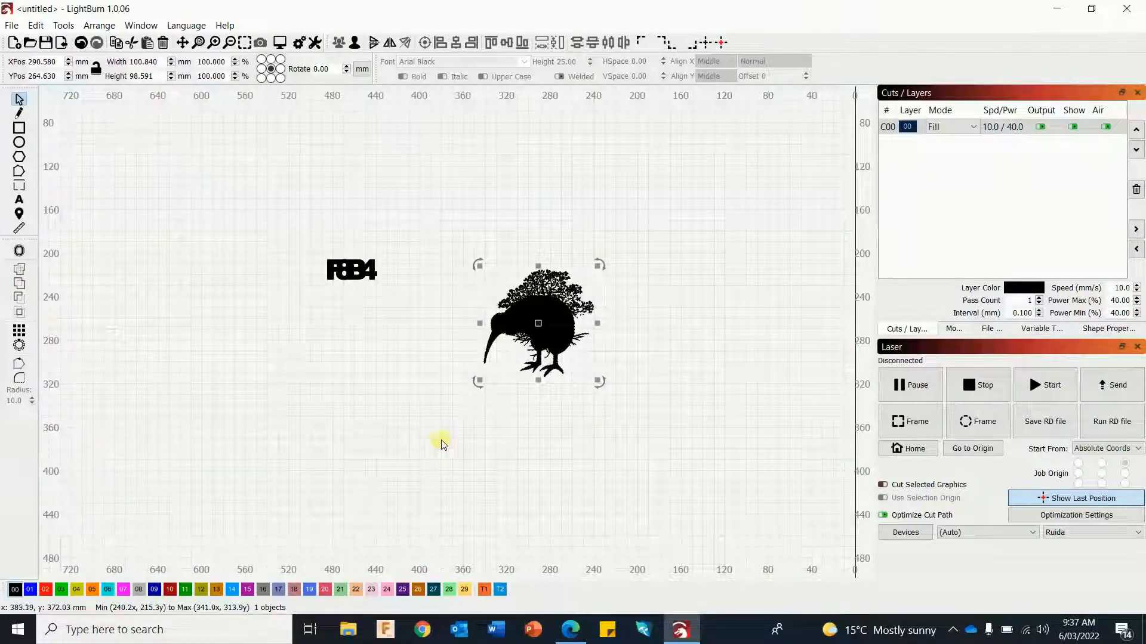
scroll(546, 443, "up", 3)
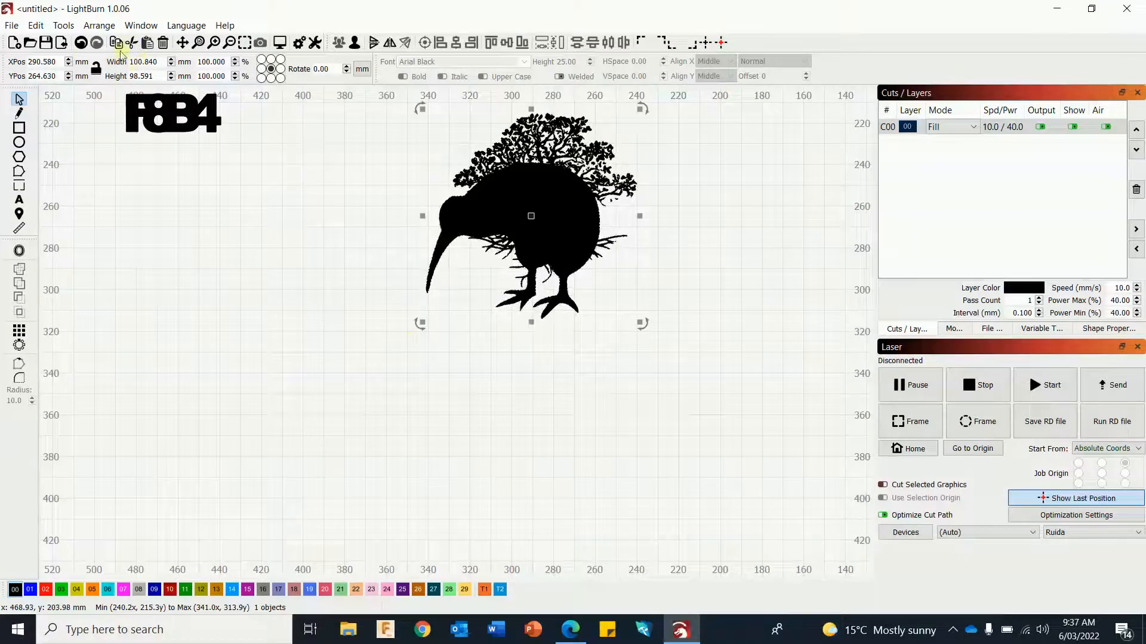
key("ctrl+v")
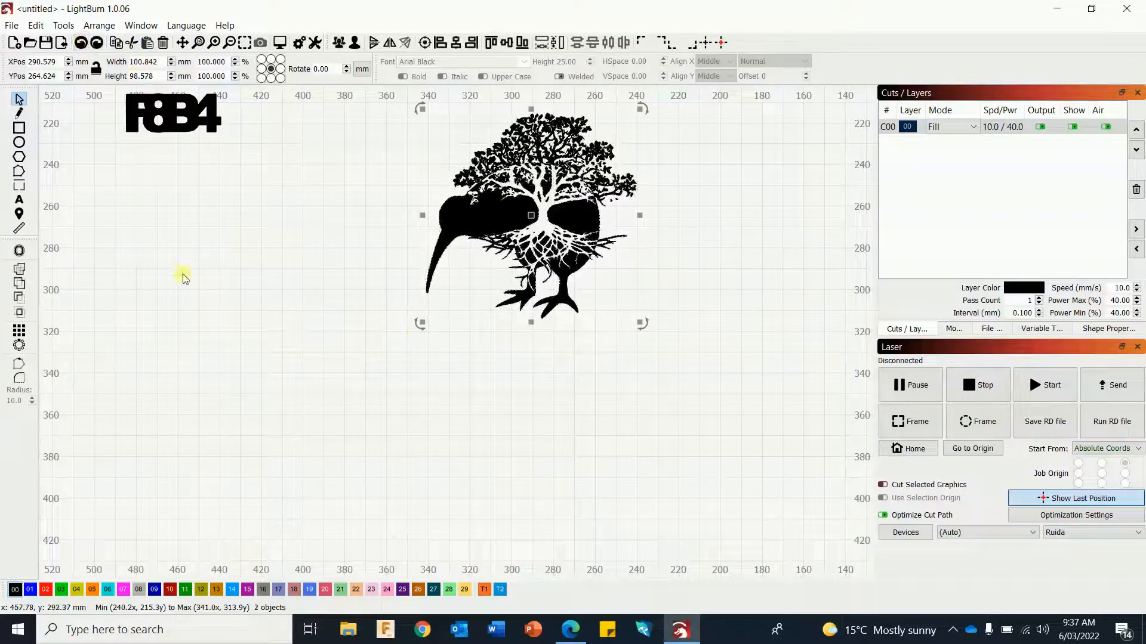
- Try subtracting the kiwi from the tree, undo it, and subtract the tree from the kiwi instead
left_click(20, 294)
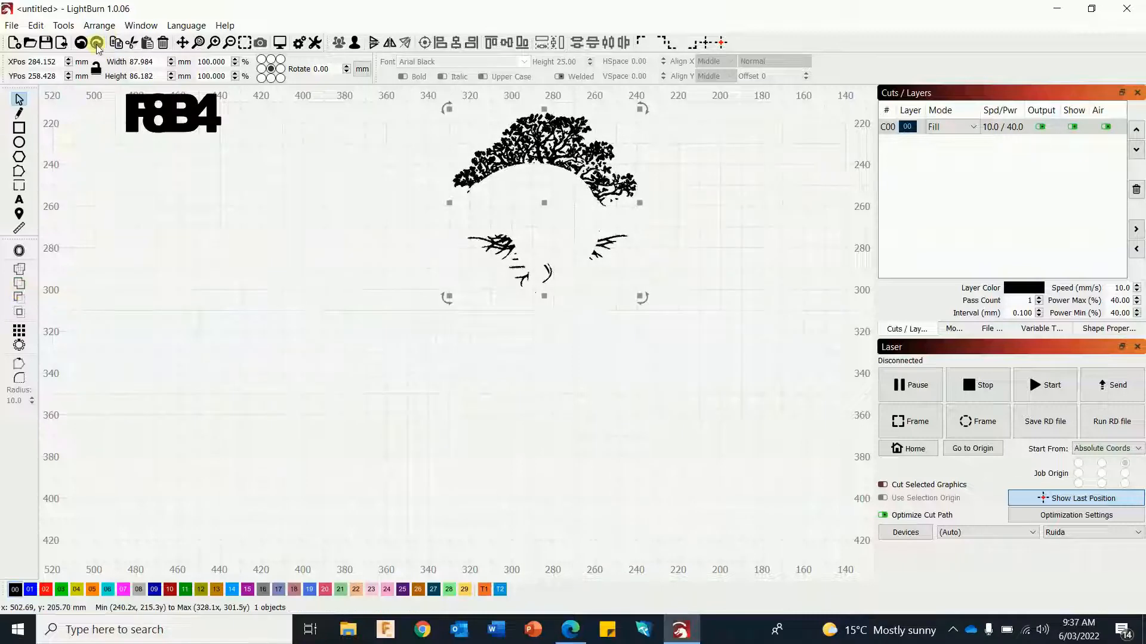
left_click(81, 43)
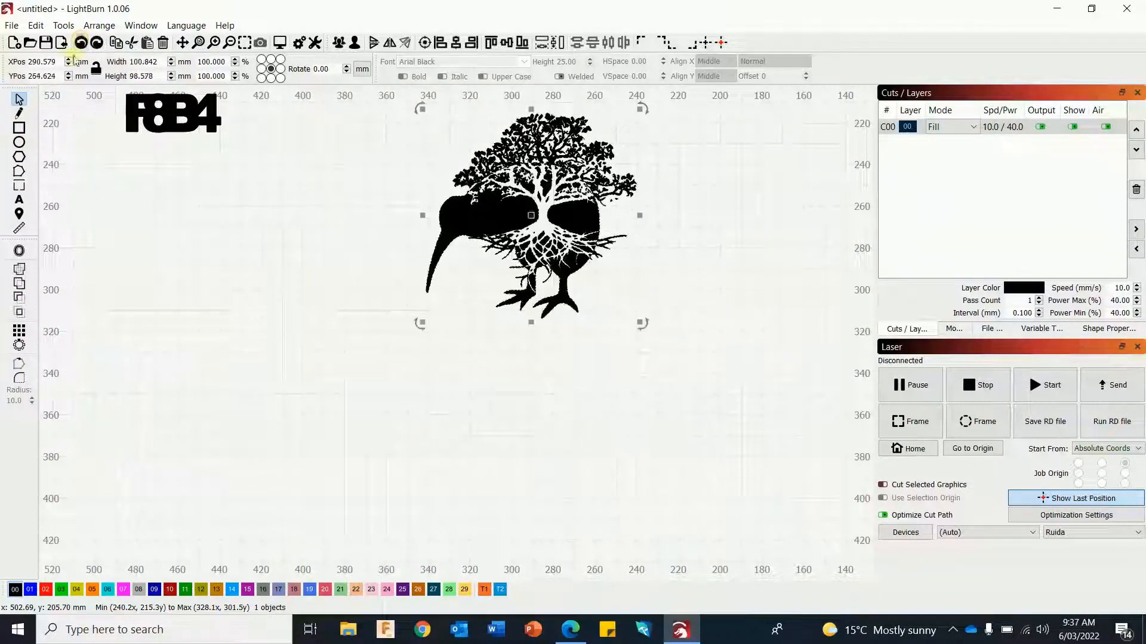
left_click(20, 295)
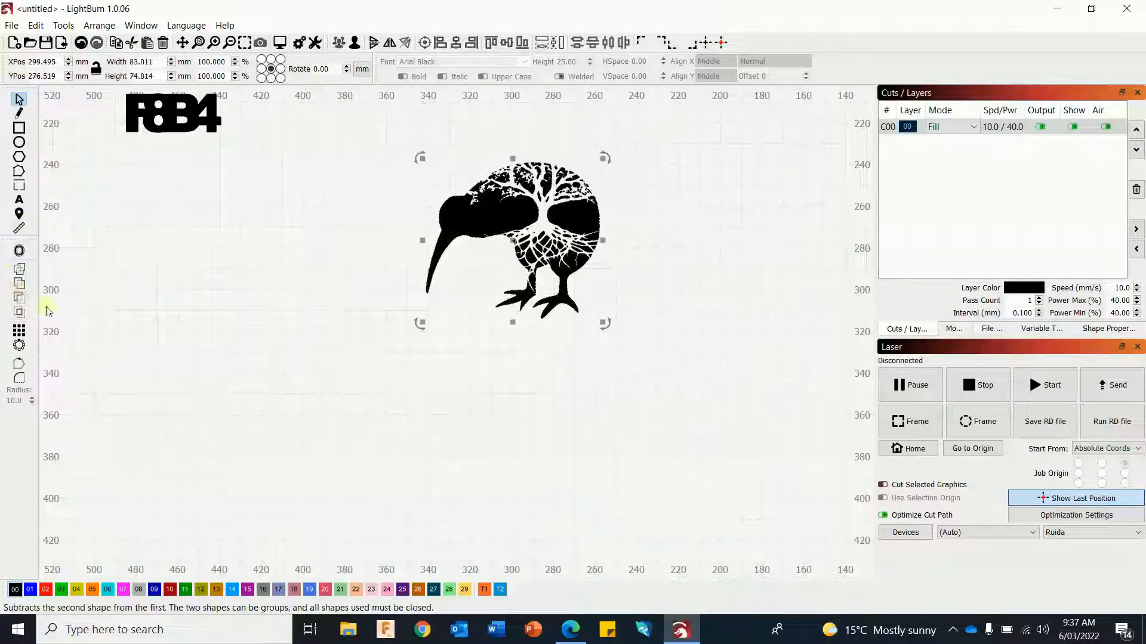
- Delete the welded text and the kiwi shape to clear the workspace
scroll(311, 311, "down", 2)
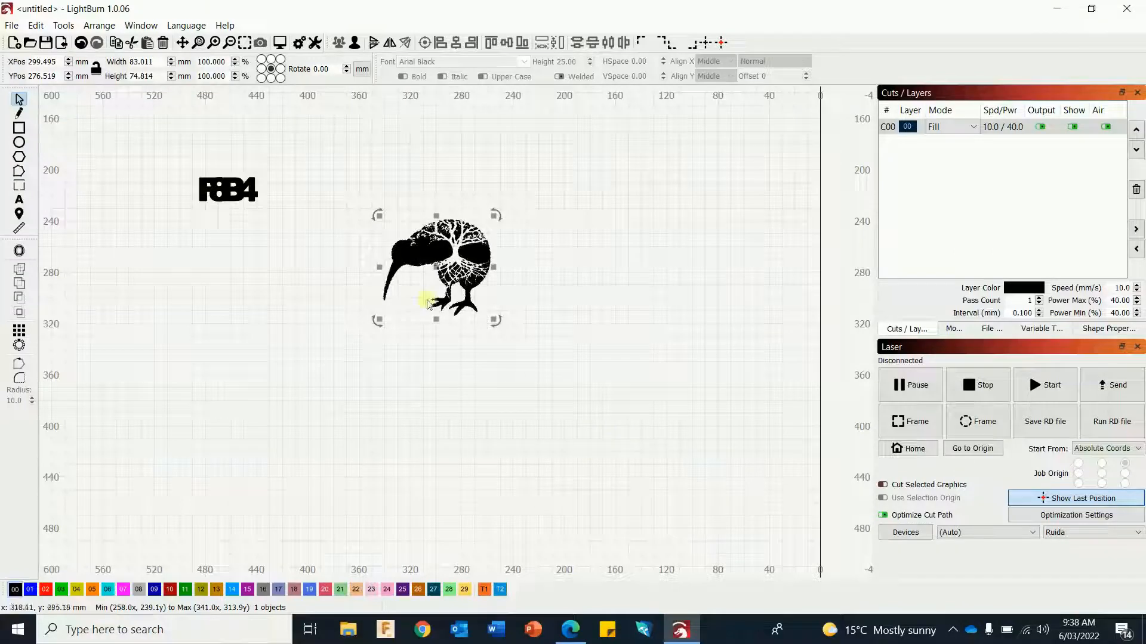
left_click_drag(139, 130, 592, 399)
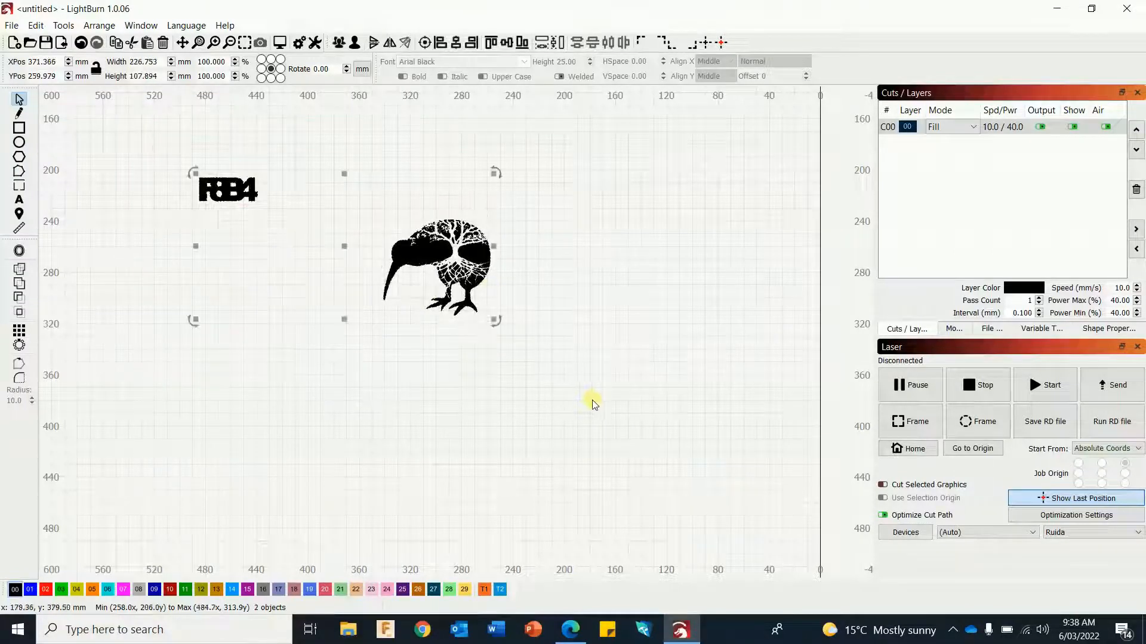
key("Delete")
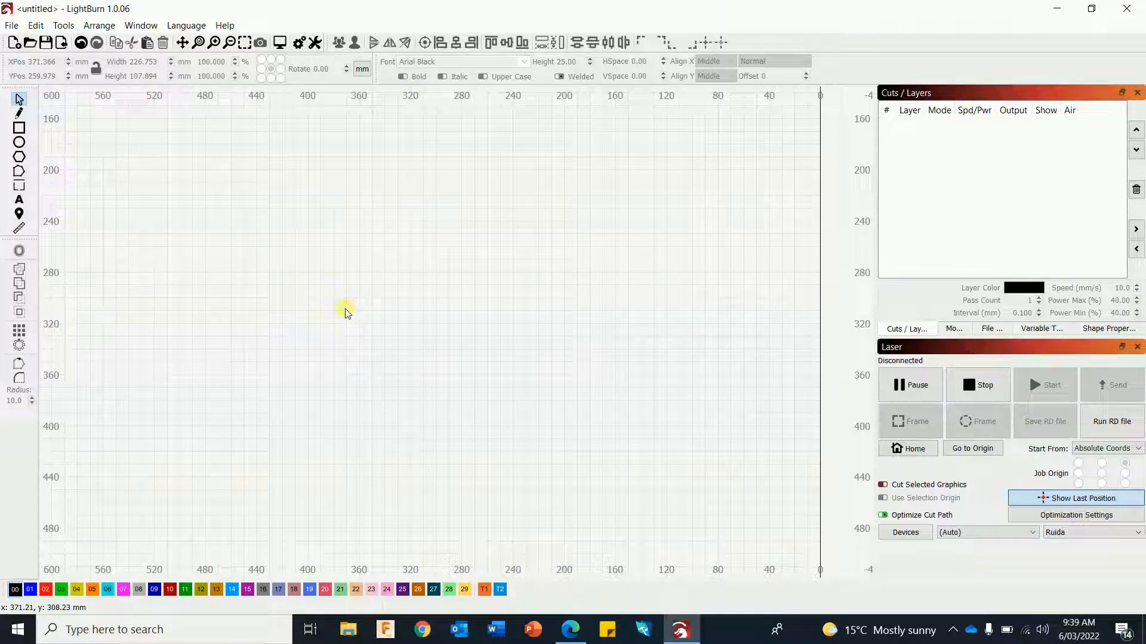
- Import the mountain 1.jpg image from the Lightburn Basics folder
left_click(12, 27)
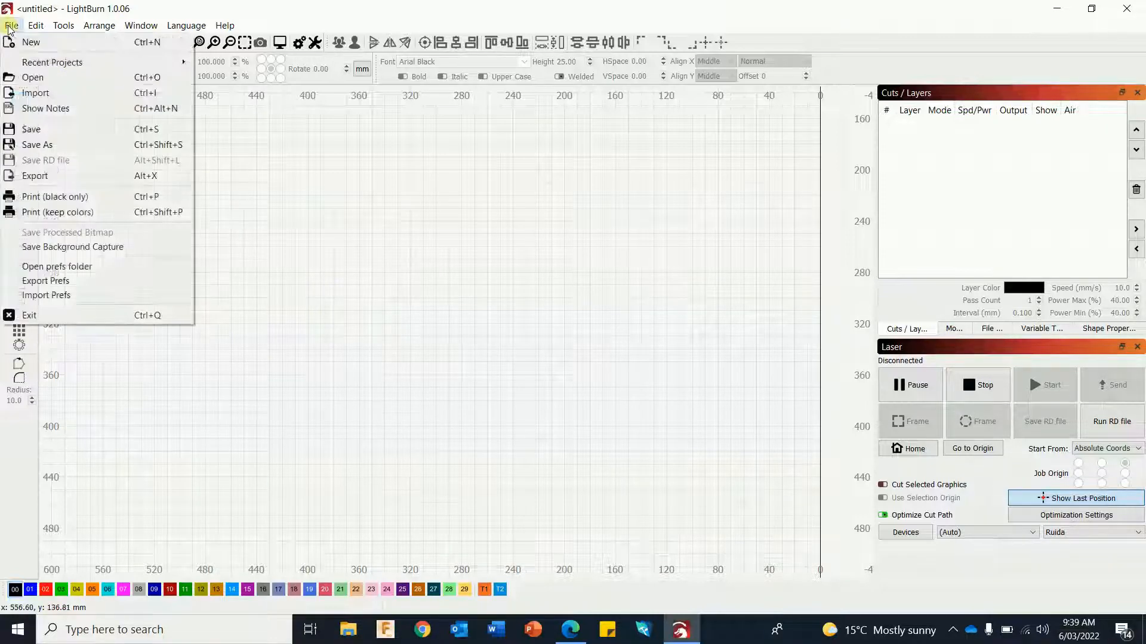
left_click(36, 93)
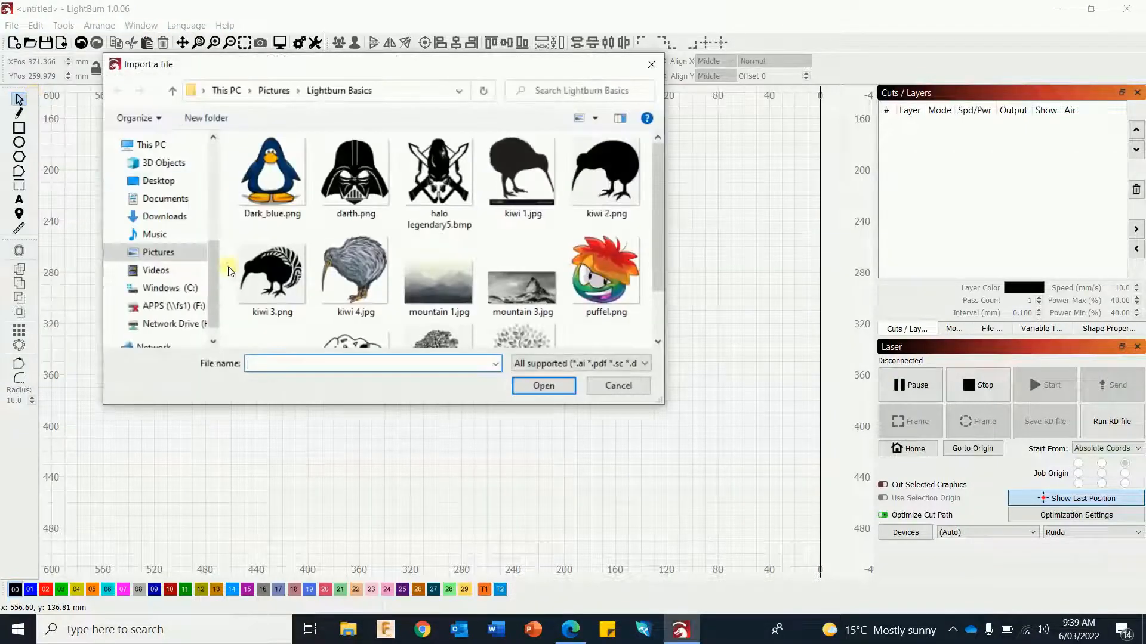
scroll(228, 271, "down", 2)
left_click(447, 219)
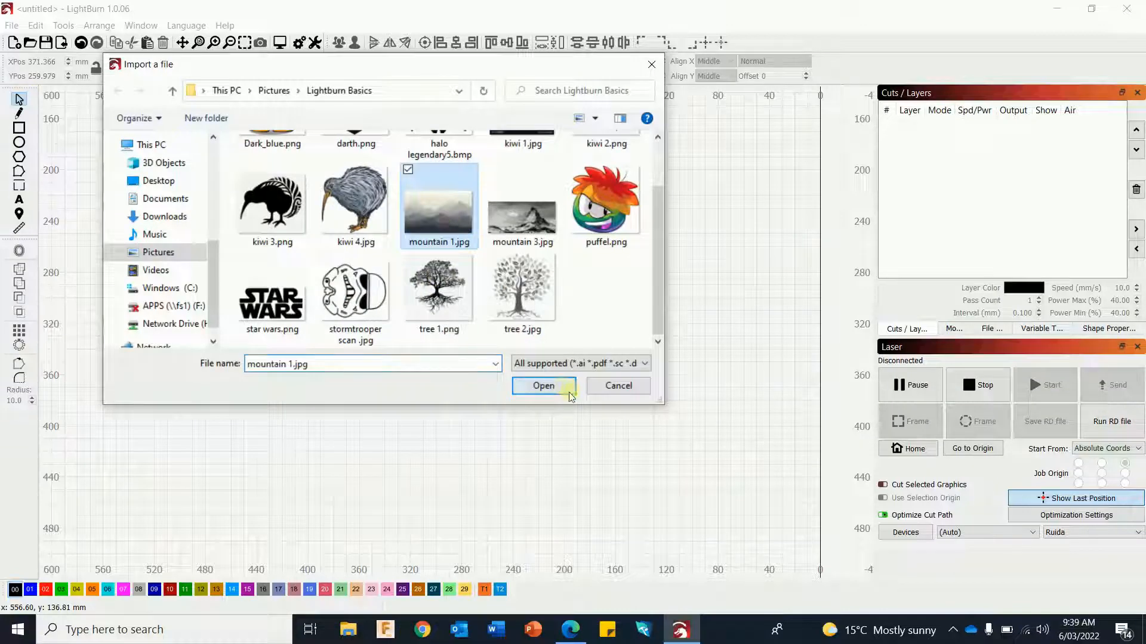
left_click(570, 389)
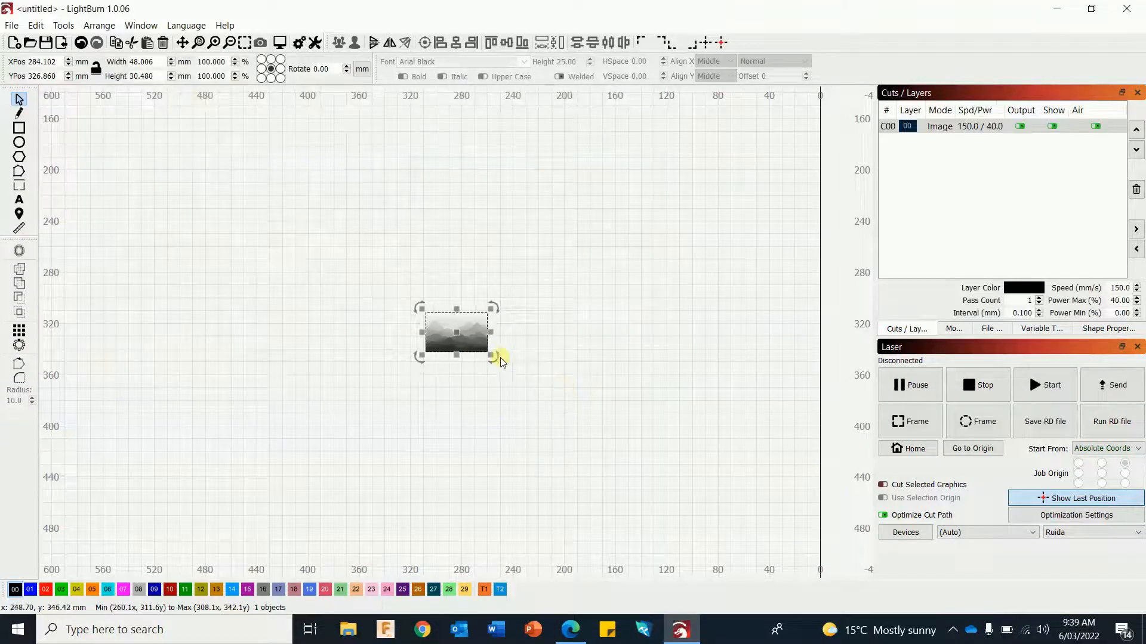
- Enlarge the mountain image to about 166 mm by 105 mm and move it to the middle of the workspace
left_click_drag(490, 355, 642, 450)
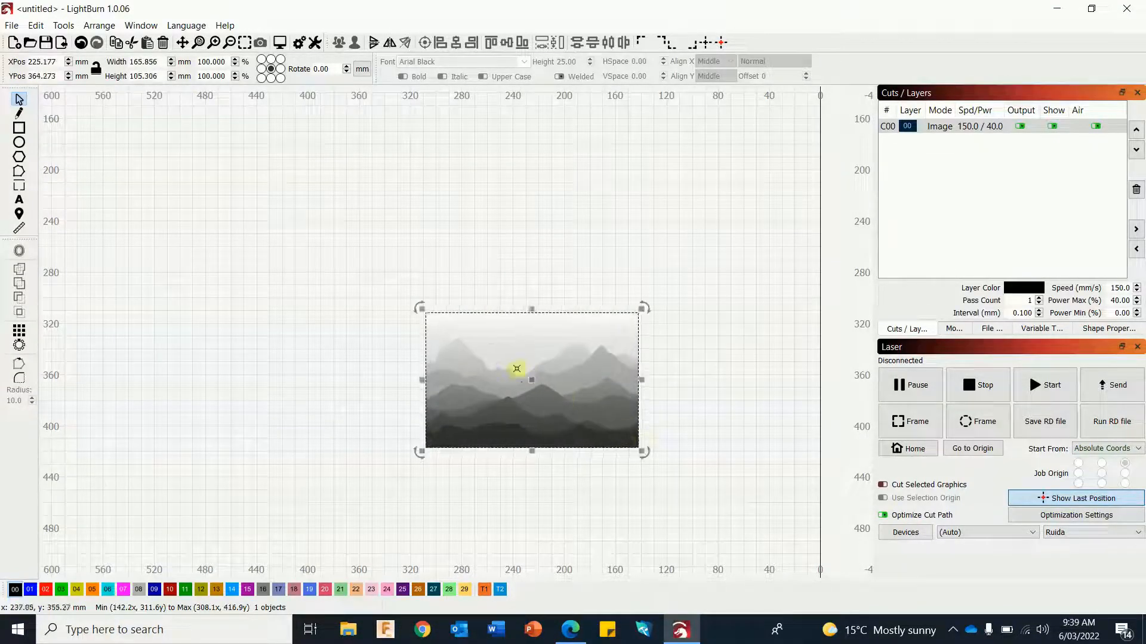
left_click_drag(524, 379, 427, 294)
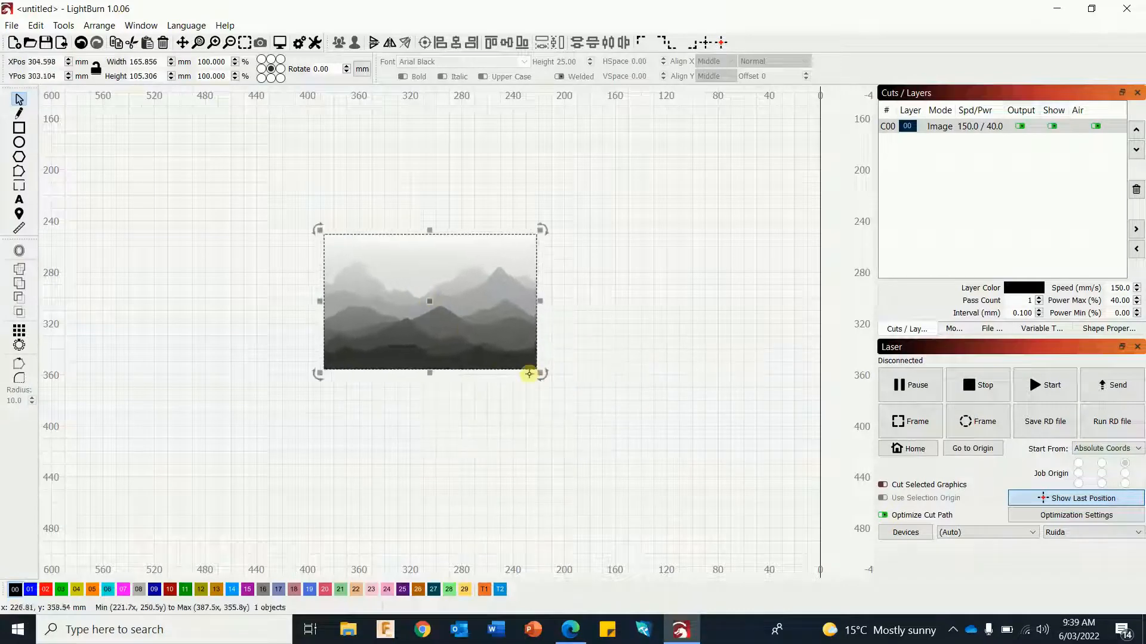
scroll(461, 325, "up", 2)
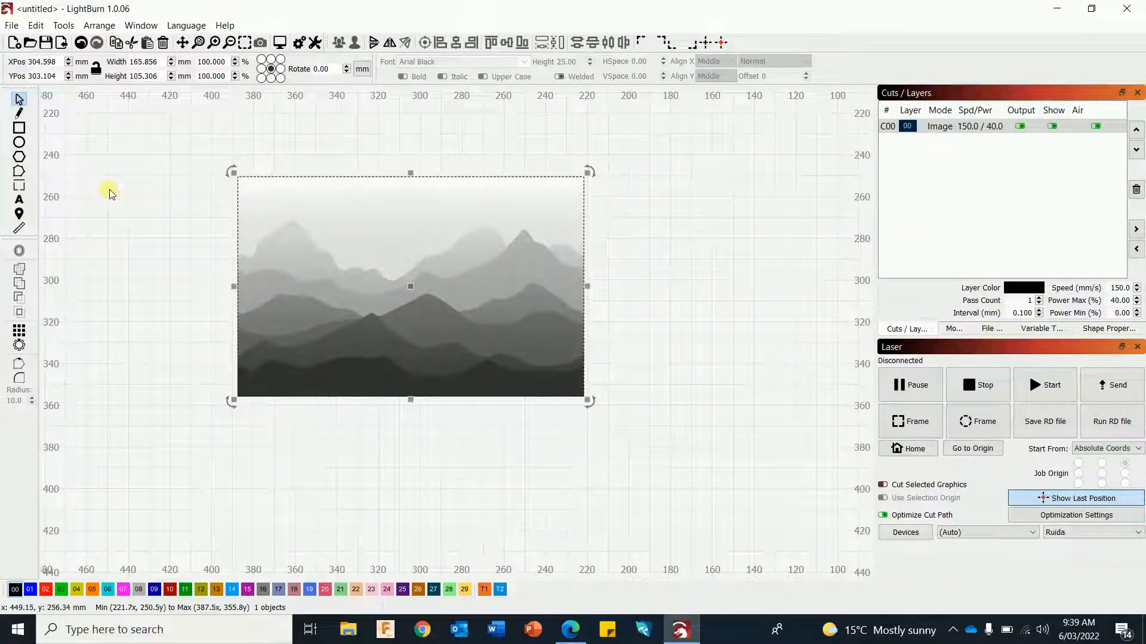
- Preview the laser job and examine the mountain image's engraving pattern up close
left_click(280, 43)
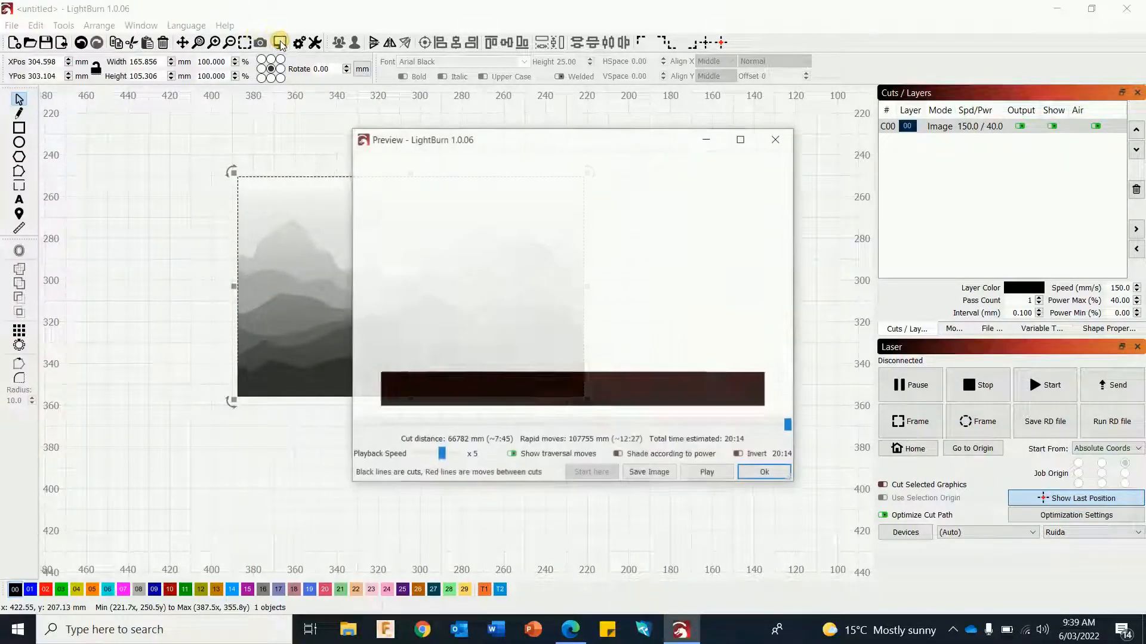
scroll(554, 275, "up", 2)
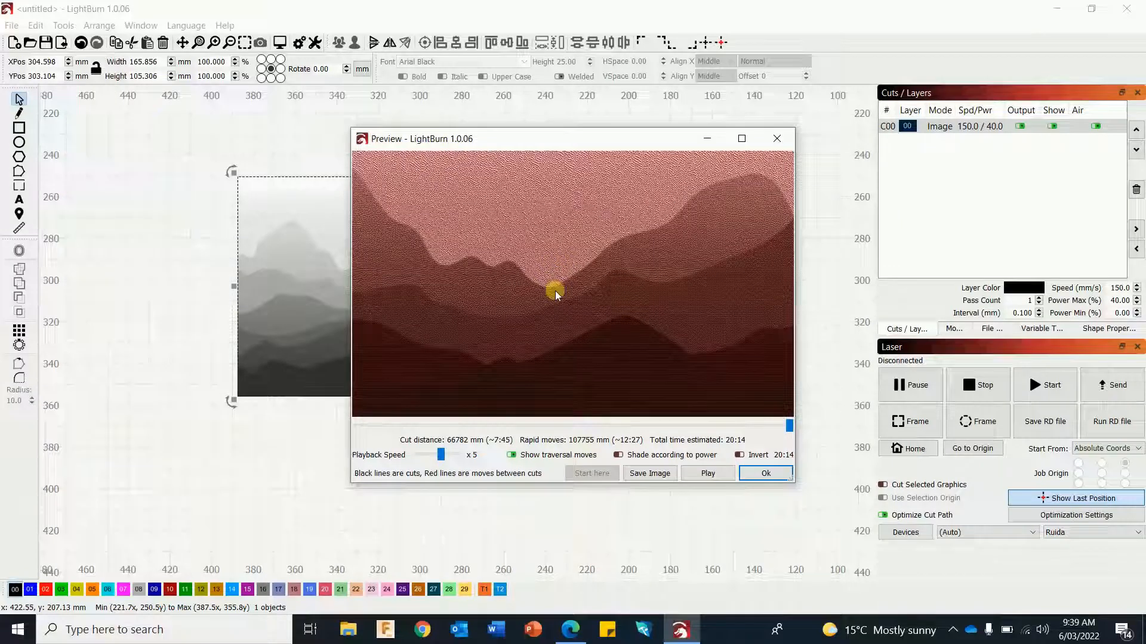
scroll(556, 294, "up", 2)
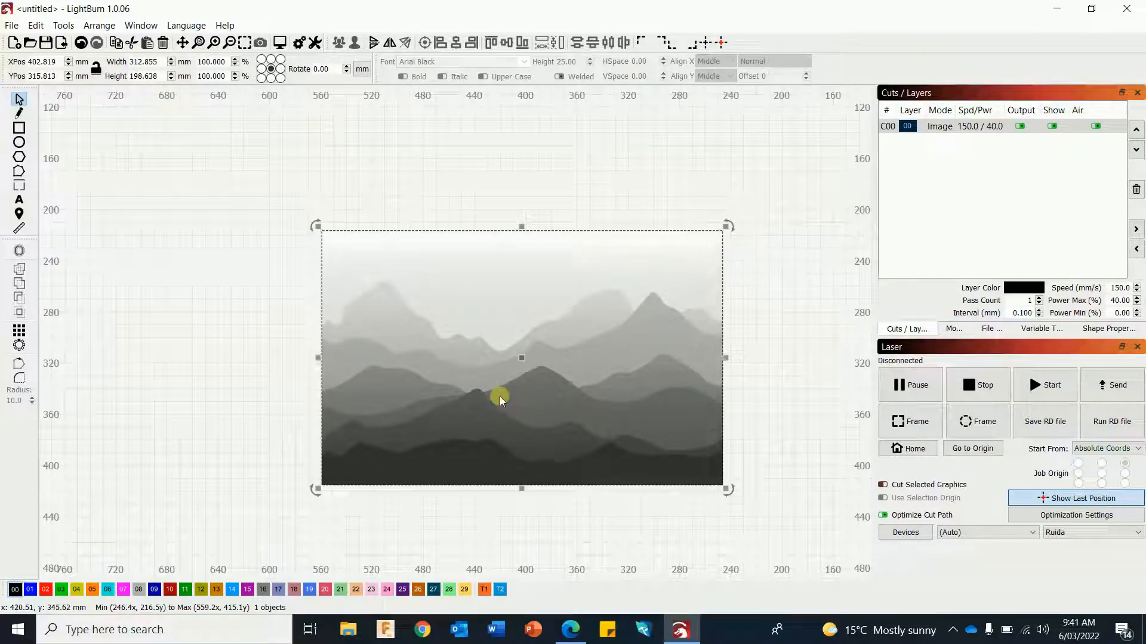
- Trace the darkest foreground ridge of the mountain image using a threshold of 59
right_click(512, 396)
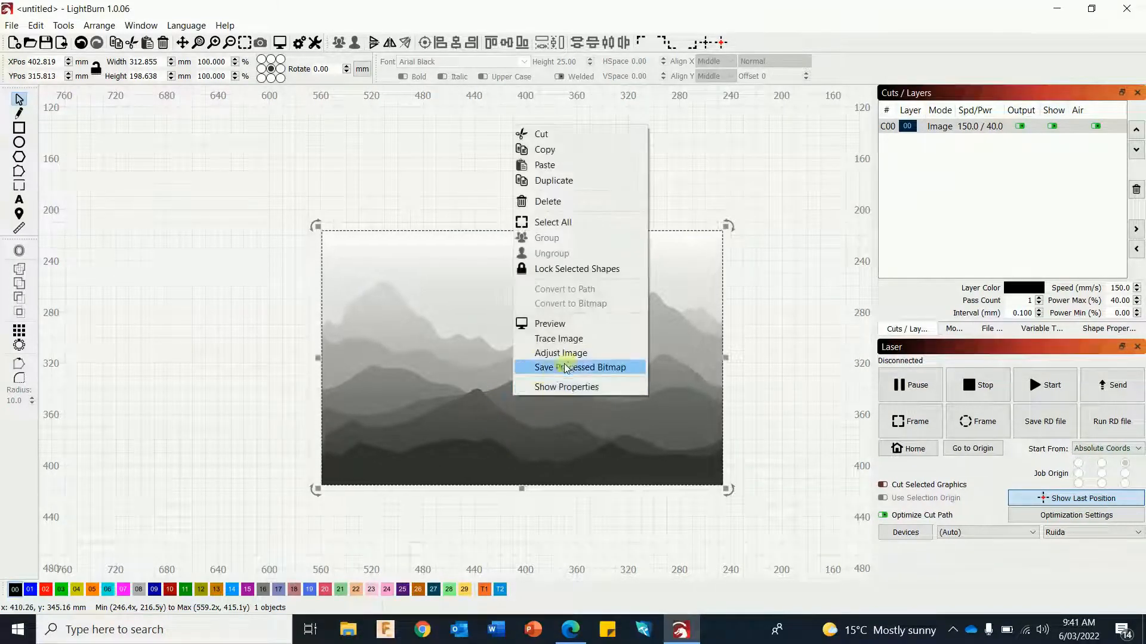
left_click(572, 339)
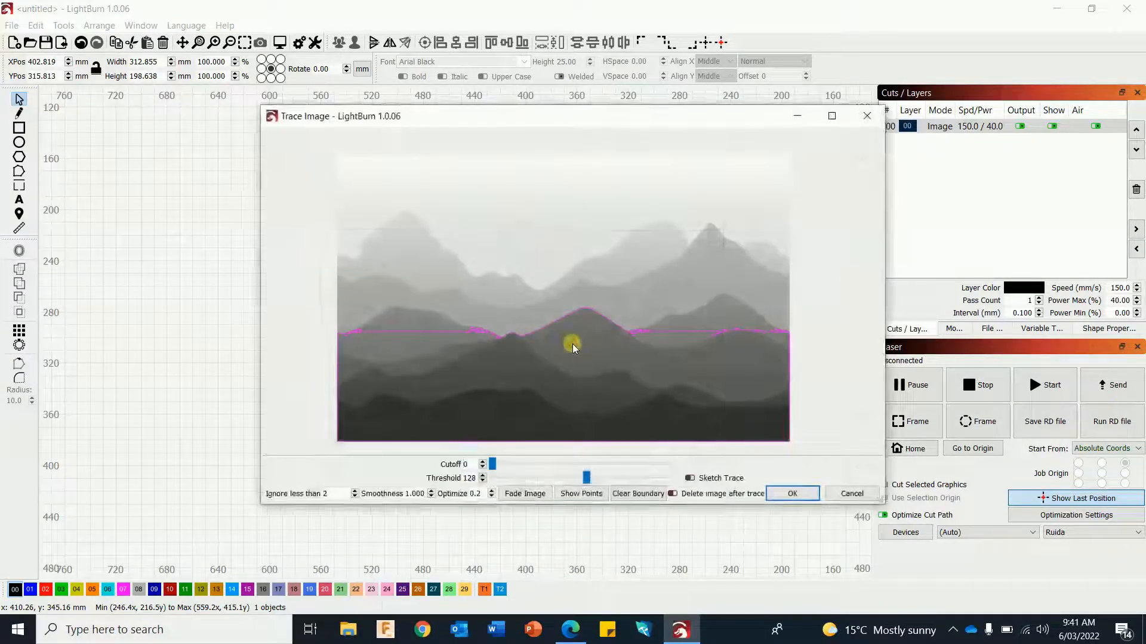
left_click_drag(585, 478, 536, 479)
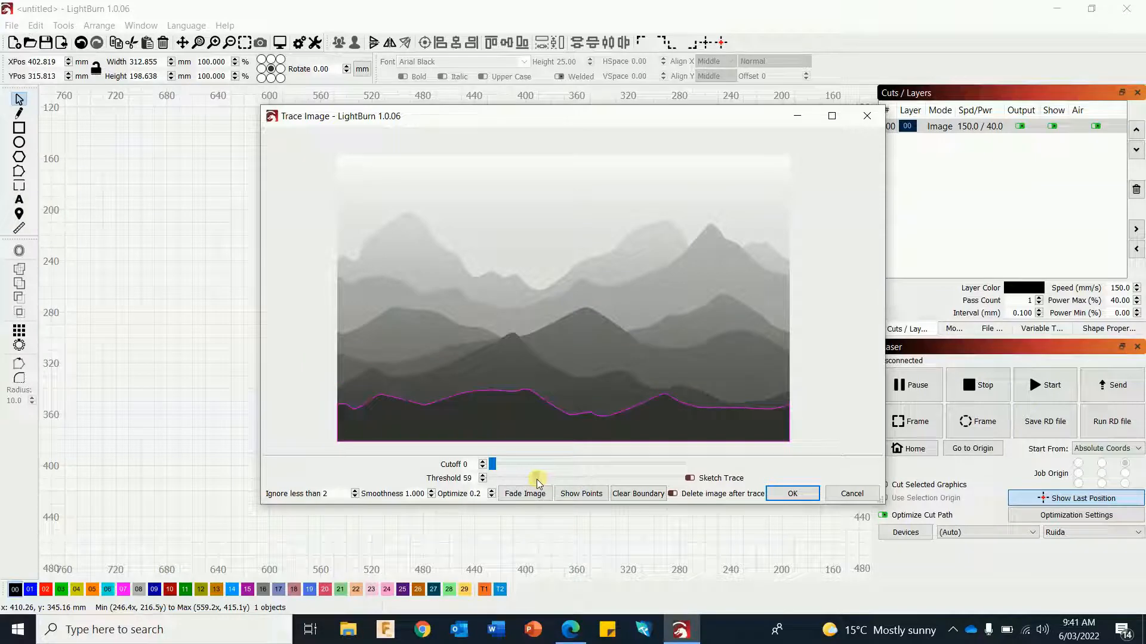
left_click(798, 495)
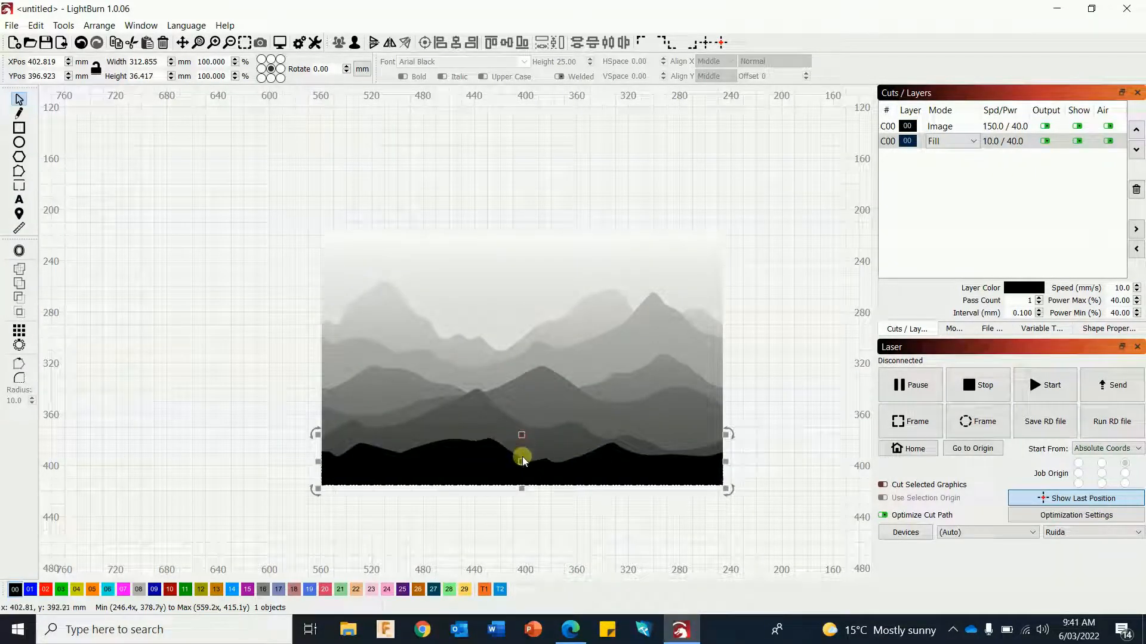
- Move the traced foreground ridge clear of the image and trace the second-darkest ridge with a threshold in the mid-80s
mouse_move(522, 456)
left_mouse_down()
mouse_move(187, 312)
mouse_move(148, 276)
left_mouse_up()
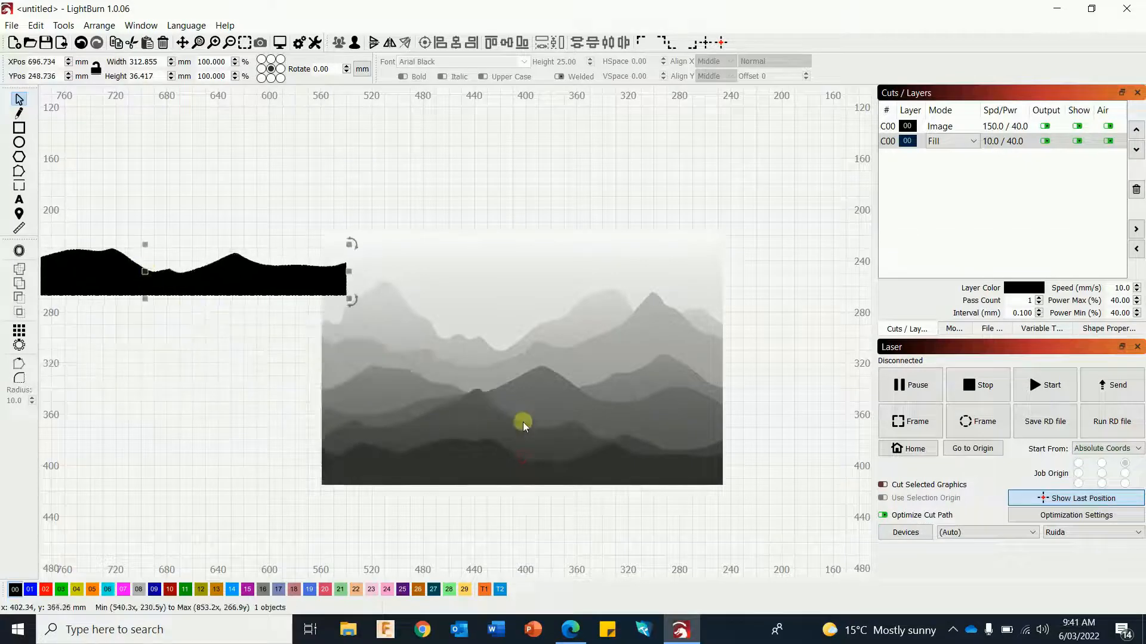
left_click(532, 399)
right_click(532, 398)
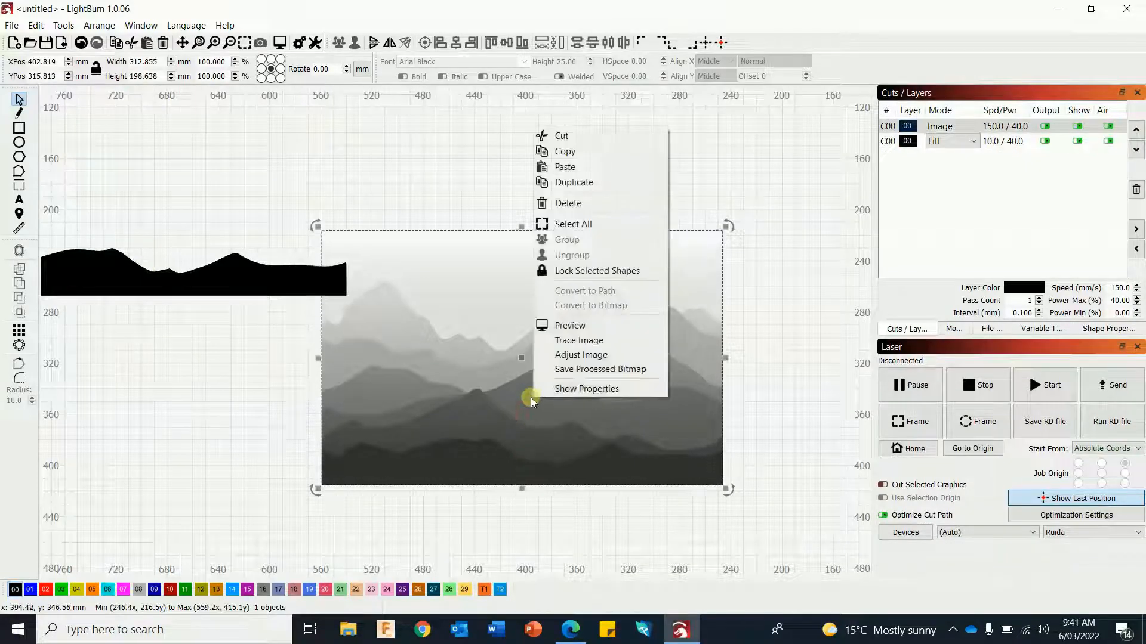
left_click(564, 341)
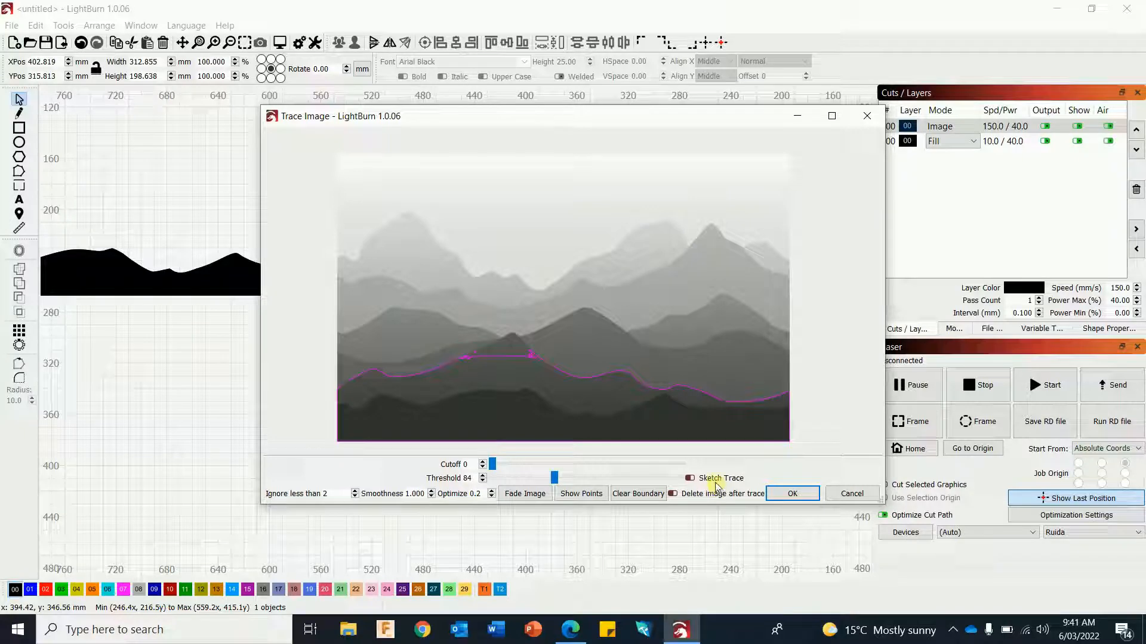
left_click_drag(555, 482, 557, 475)
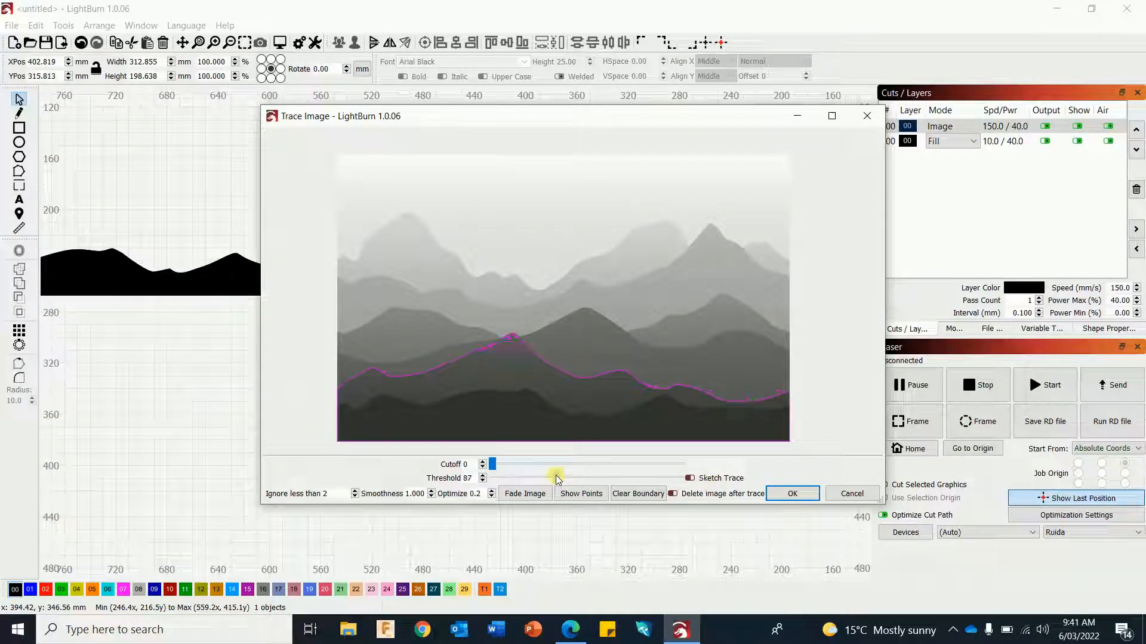
left_click(800, 495)
- Move the second traced ridge clear of the image and trace the mid-grey mountain range with a threshold of 155
mouse_move(513, 436)
left_mouse_down()
mouse_move(192, 417)
mouse_move(199, 425)
left_mouse_up()
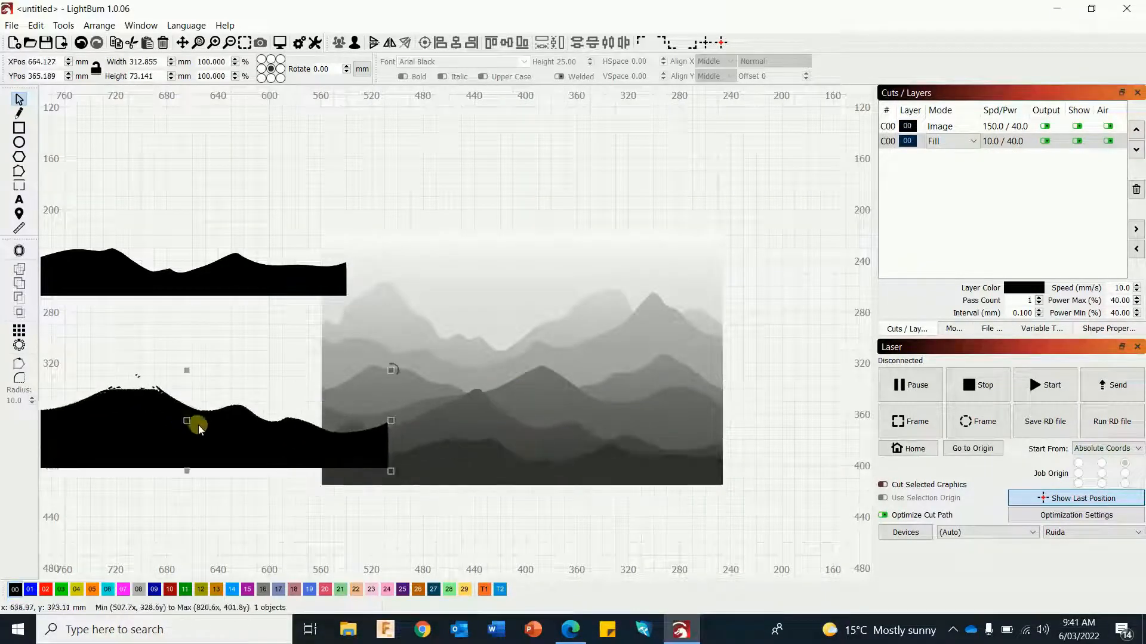
left_click(597, 406)
right_click(550, 398)
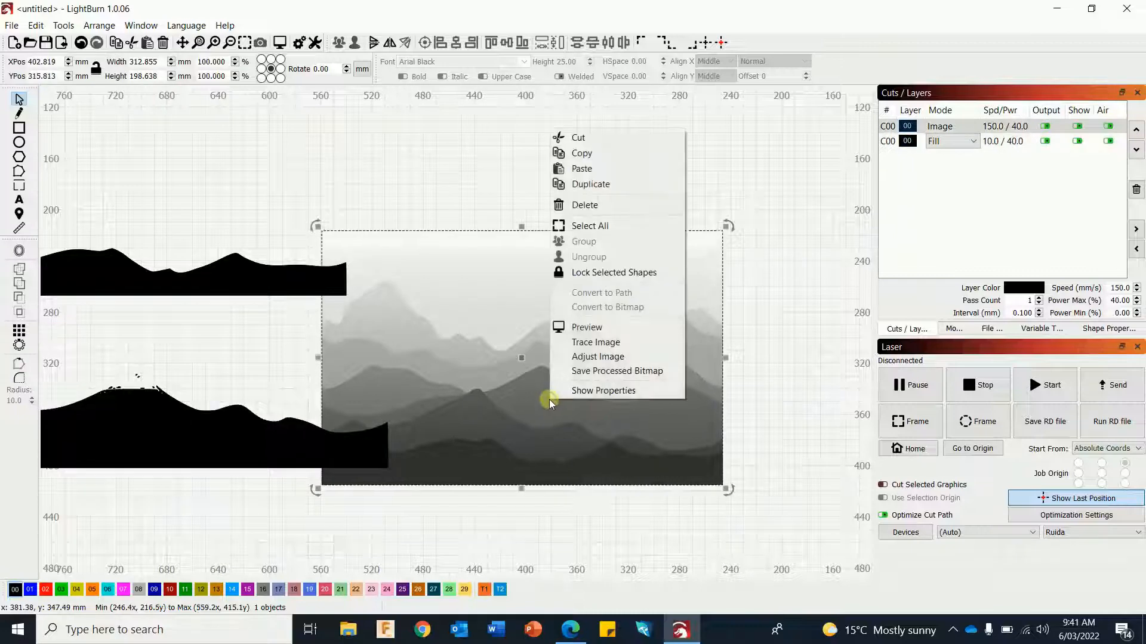
left_click(592, 342)
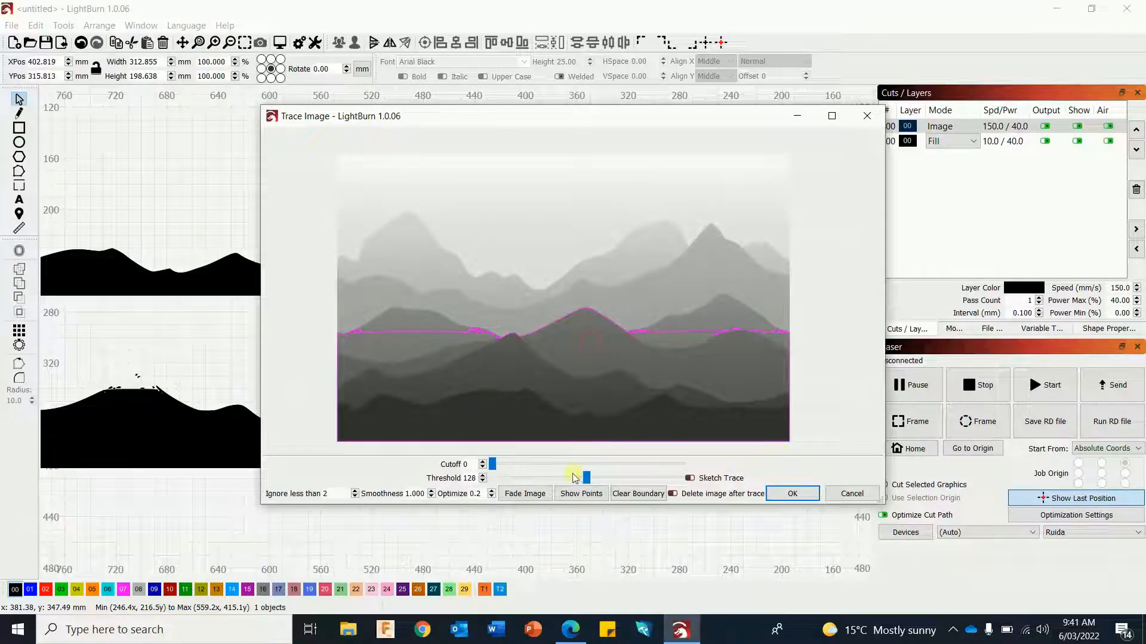
mouse_move(590, 478)
left_mouse_down()
mouse_move(624, 477)
mouse_move(607, 482)
left_mouse_up()
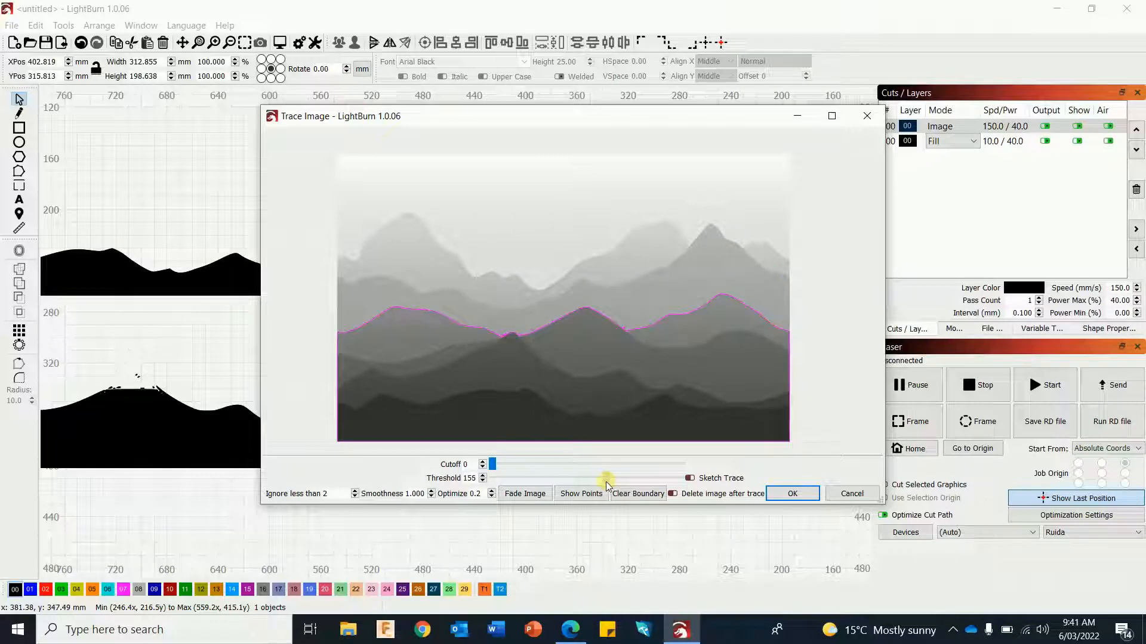
left_click(796, 495)
- Place the third traced ridge above the original picture and delete the mountain image
mouse_move(520, 419)
left_mouse_down()
mouse_move(555, 381)
mouse_move(594, 248)
mouse_move(556, 205)
left_mouse_up()
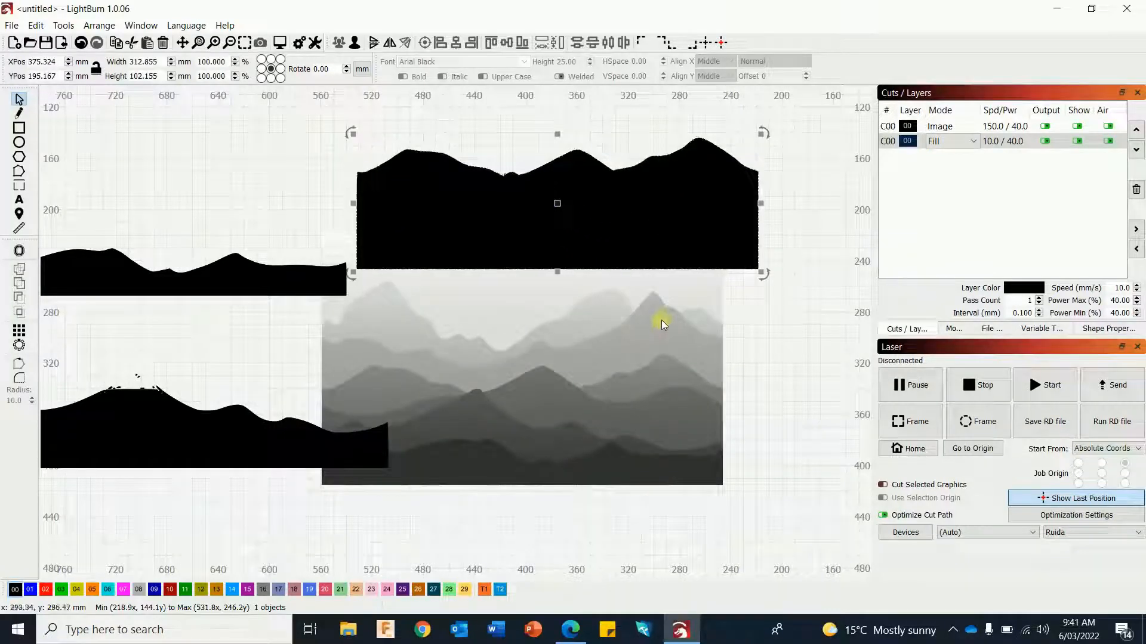
left_click(571, 404)
key("Delete")
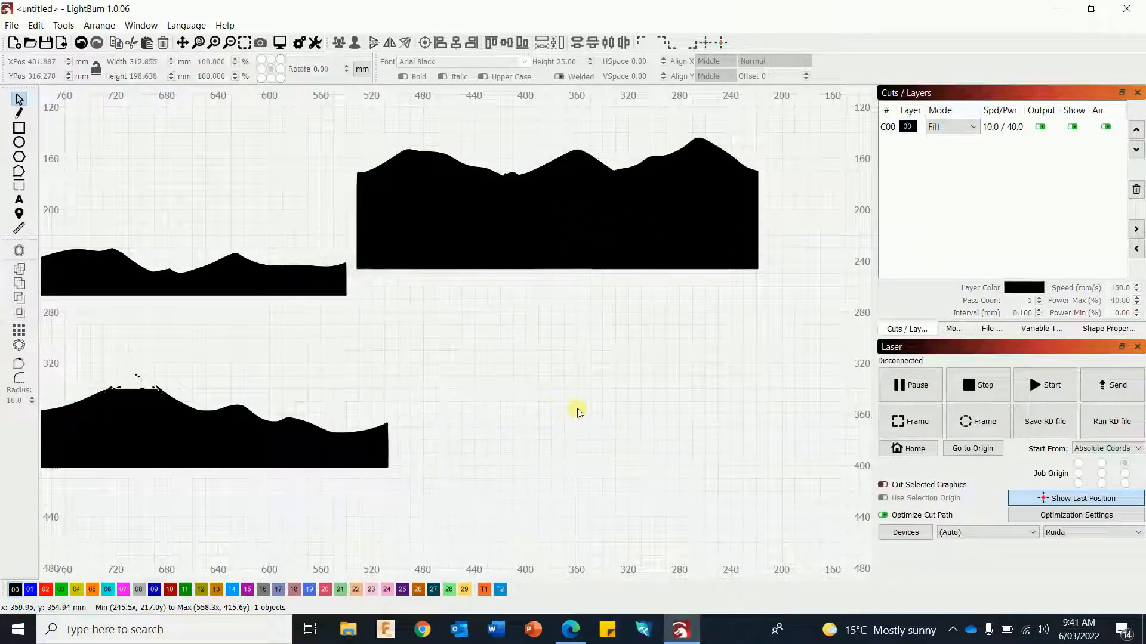
- Switch the black layer from filled to Line mode and move the second ridge outline into the open lower area of the workspace
left_click_drag(192, 422, 197, 418)
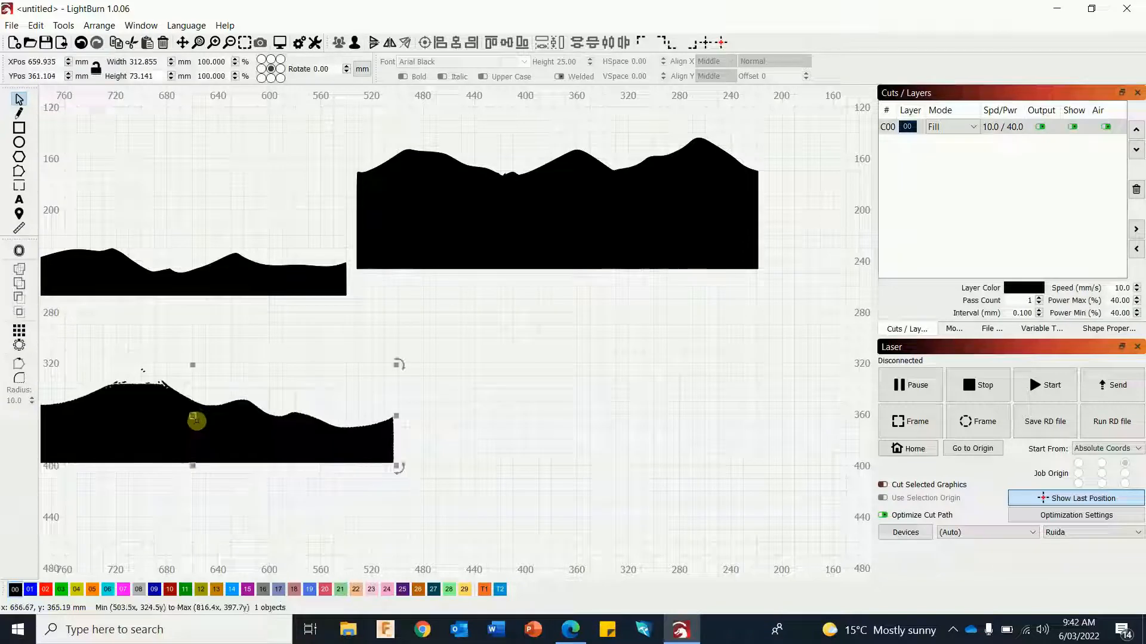
left_click(952, 128)
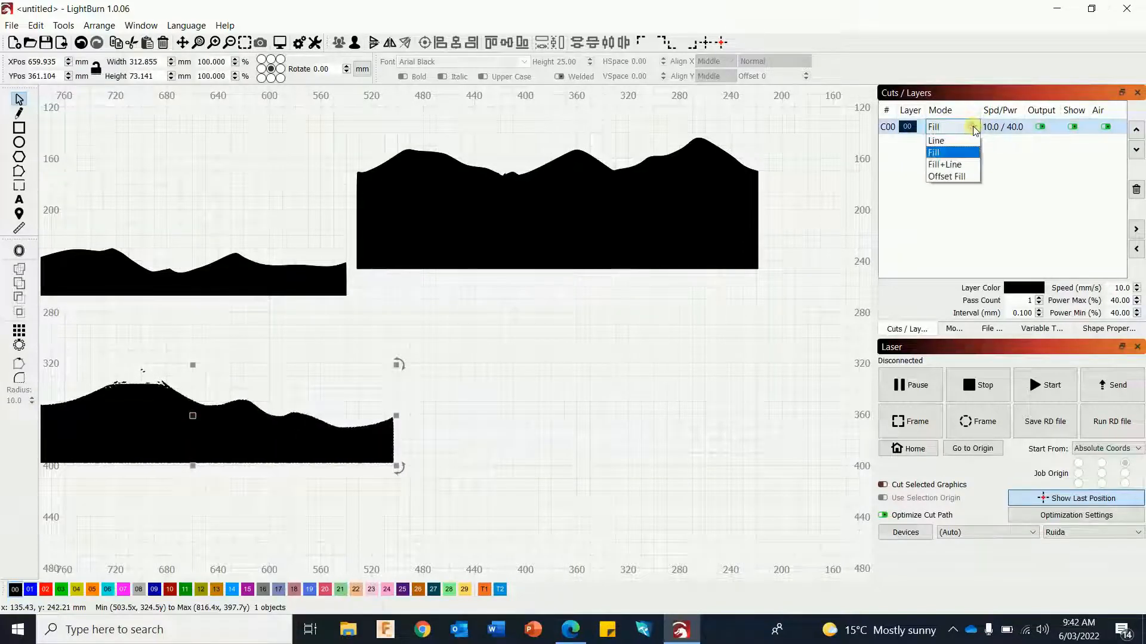
left_click(953, 141)
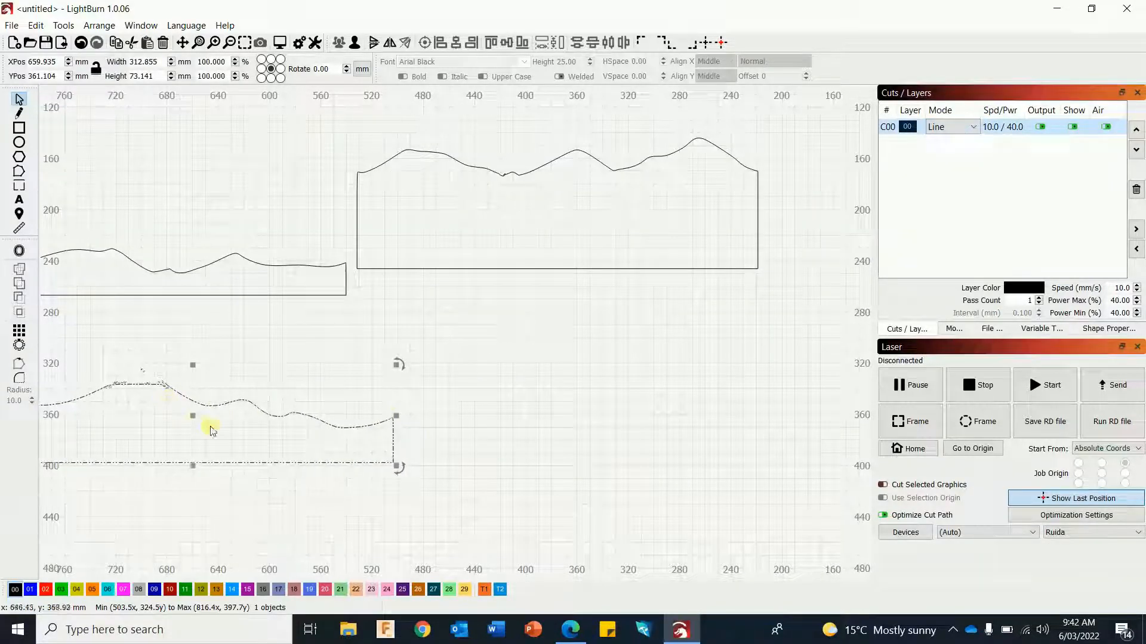
left_click_drag(195, 416, 406, 401)
left_click(478, 482)
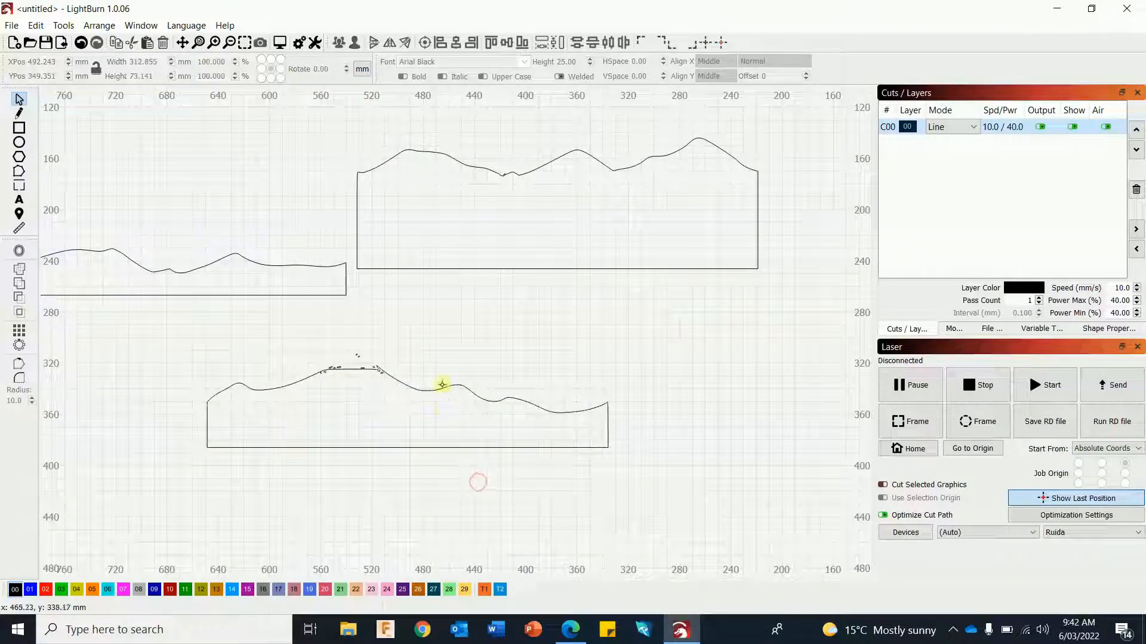
- Delete all the small stray specks around the flat-topped peak of the second ridge outline
left_click(439, 389)
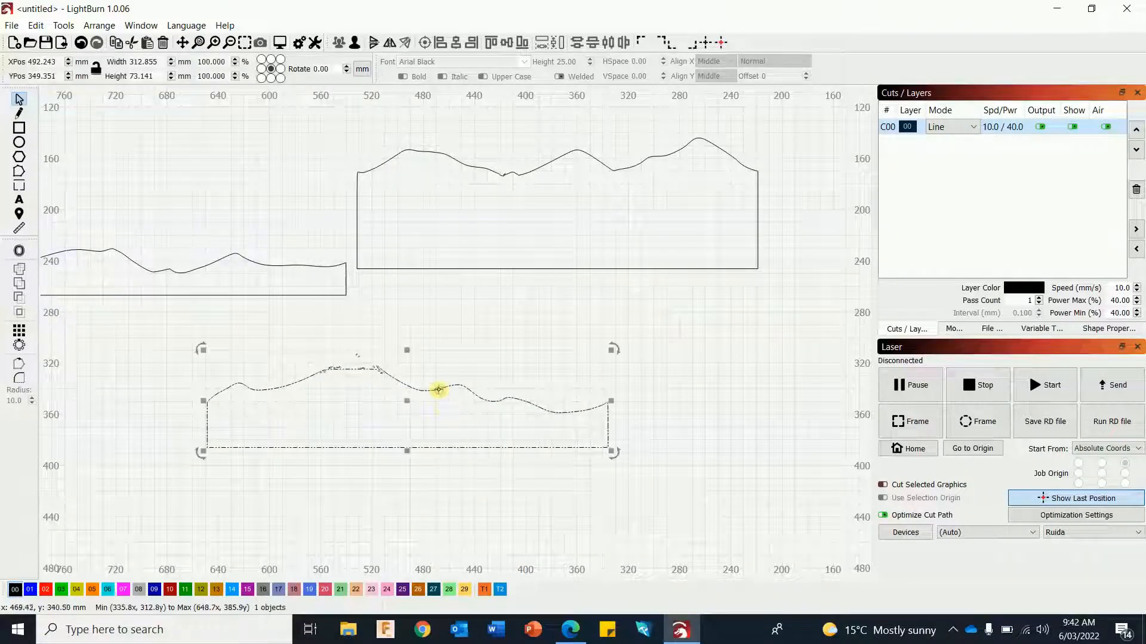
left_click(19, 172)
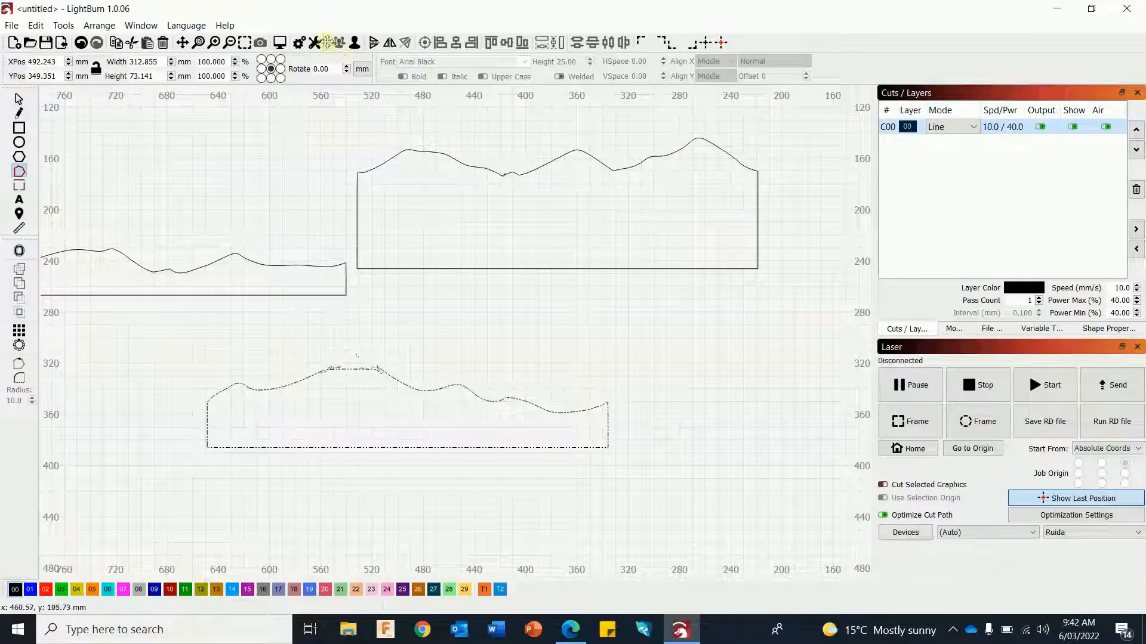
left_click(380, 368)
scroll(382, 369, "up", 2)
scroll(382, 368, "up", 10)
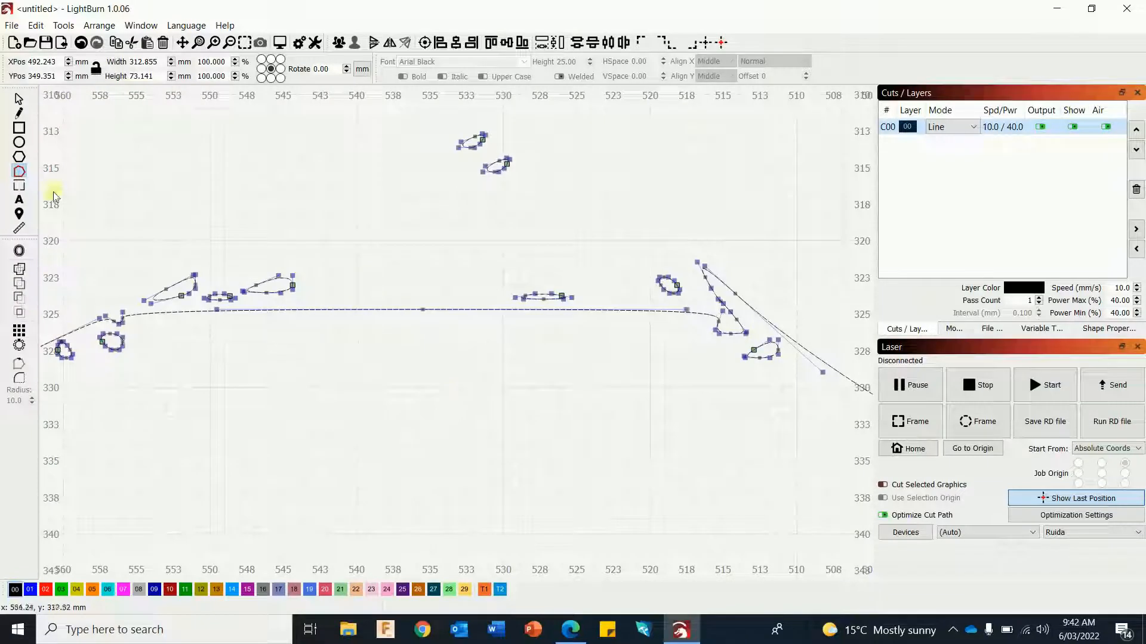
left_click(18, 100)
left_click_drag(398, 125, 621, 376)
key("Delete")
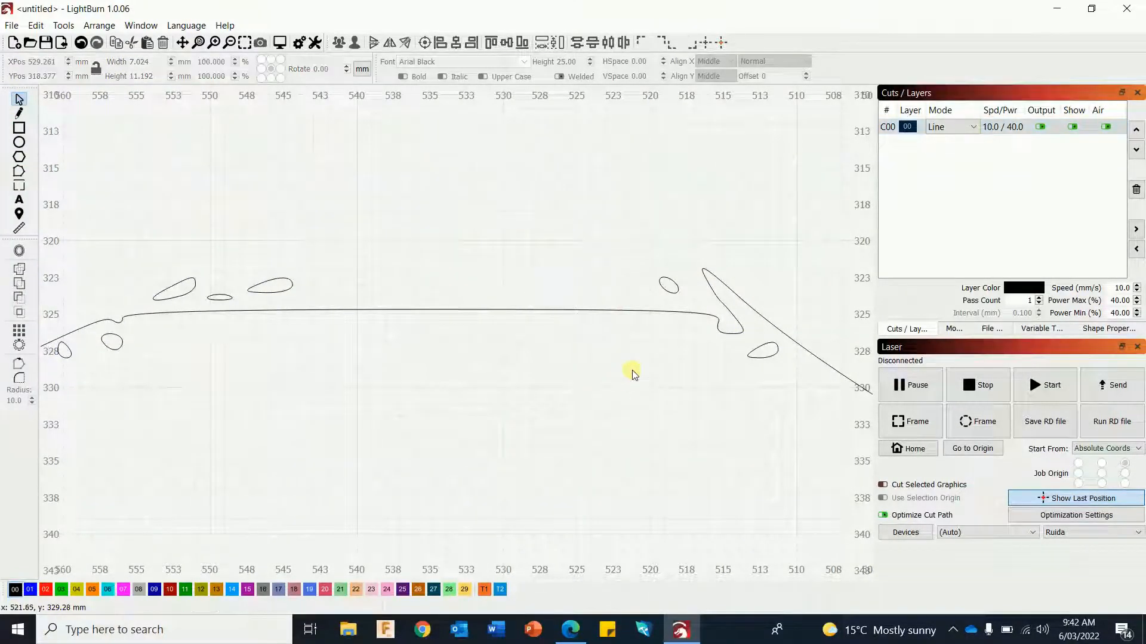
left_click_drag(636, 237, 800, 415)
key("Delete")
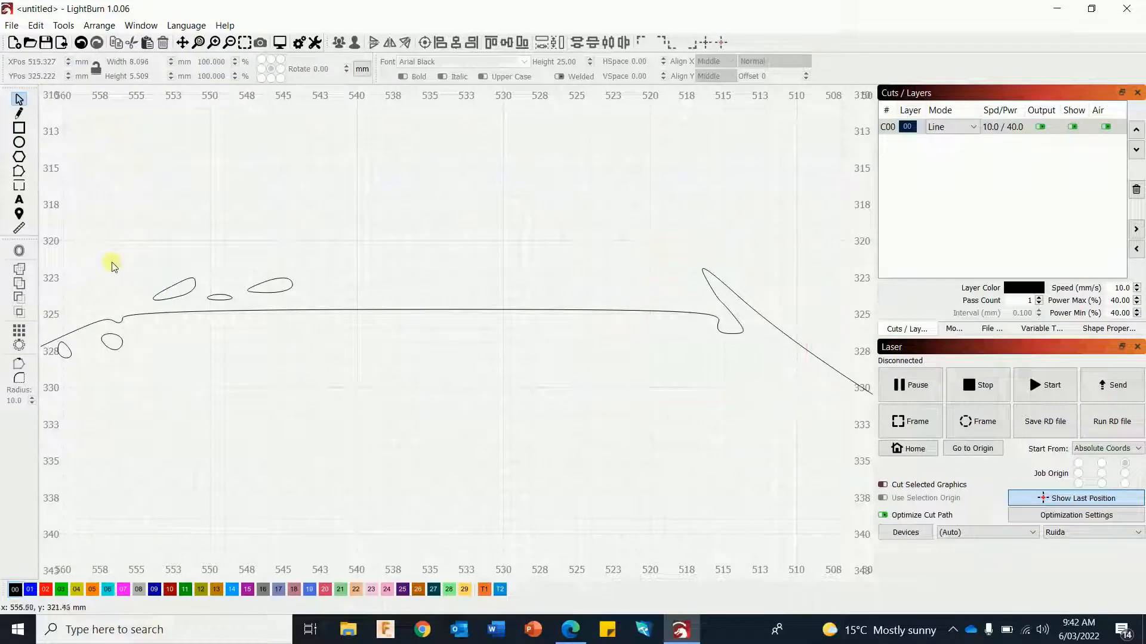
left_click_drag(108, 248, 525, 419)
key("Delete")
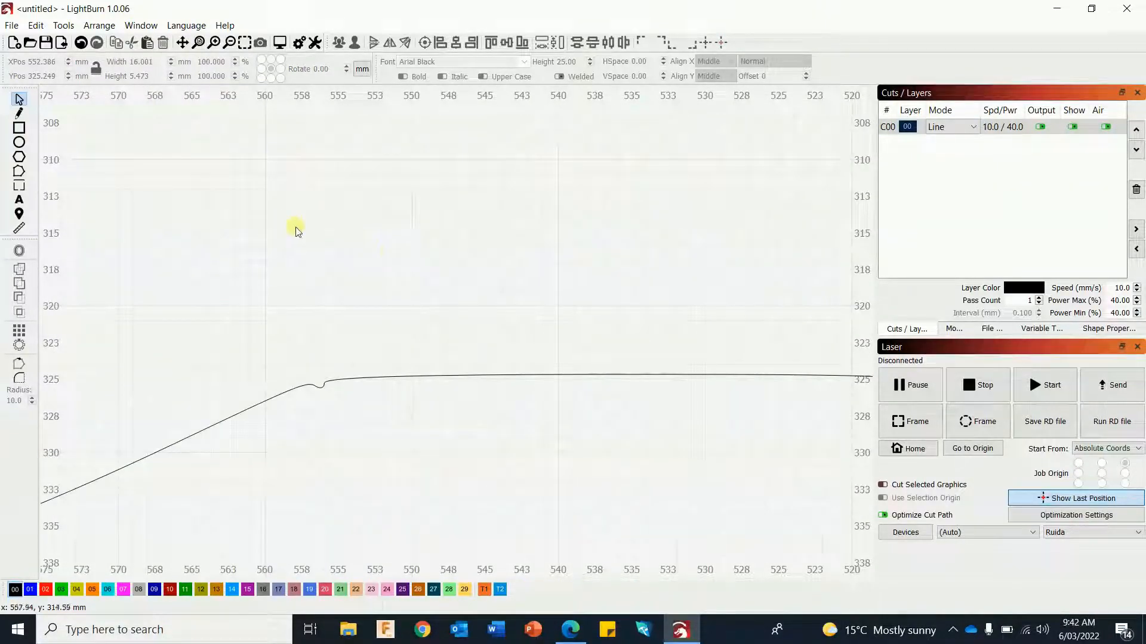
- Edit the second ridge's nodes and delete the first stretch of the flat line cutting off its peak
left_click_drag(291, 239, 455, 416)
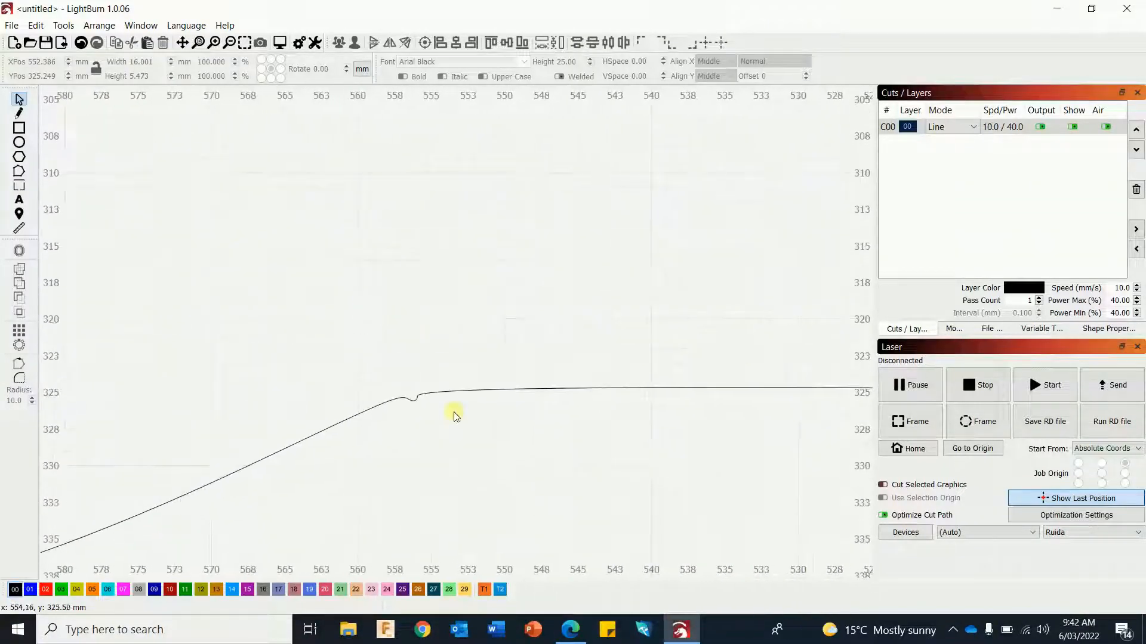
left_click(500, 390)
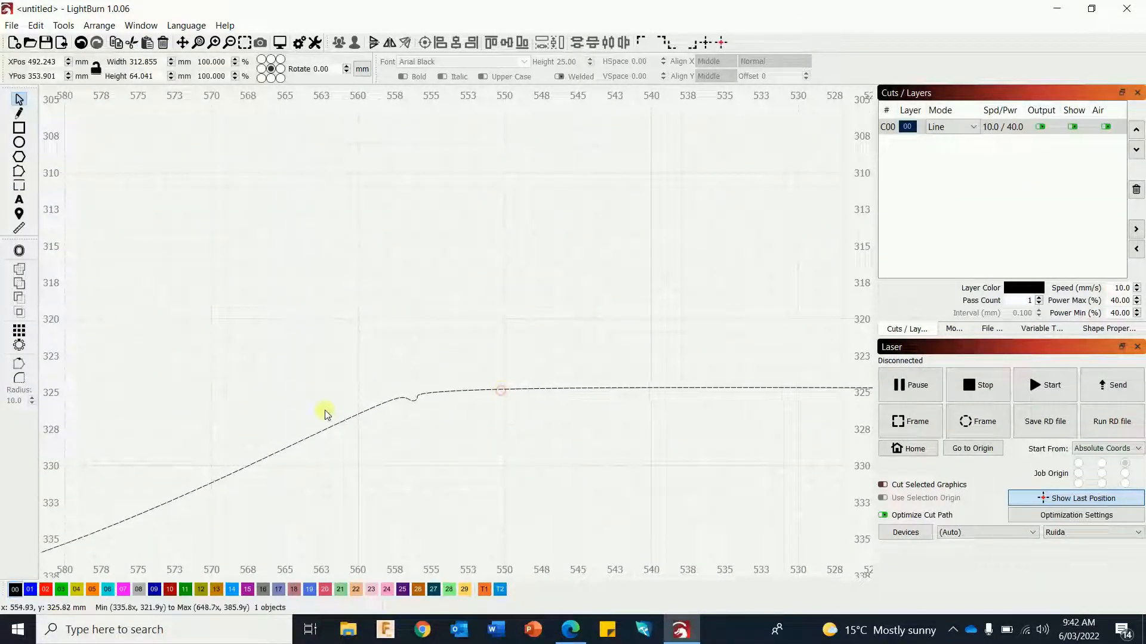
left_click(19, 173)
scroll(531, 454, "down", 2)
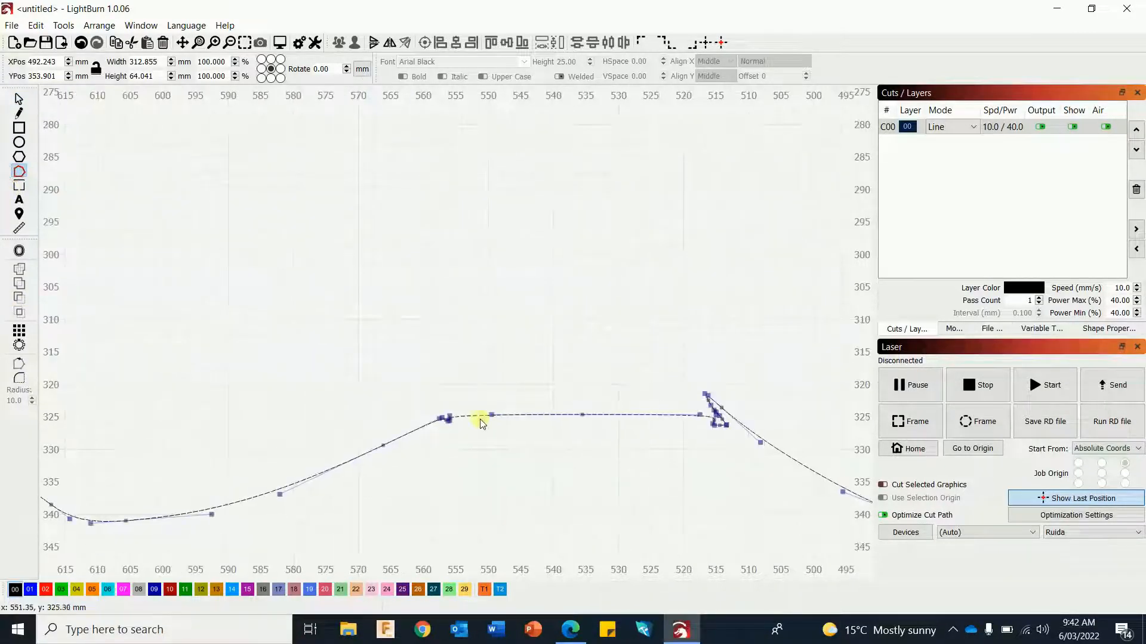
key("d")
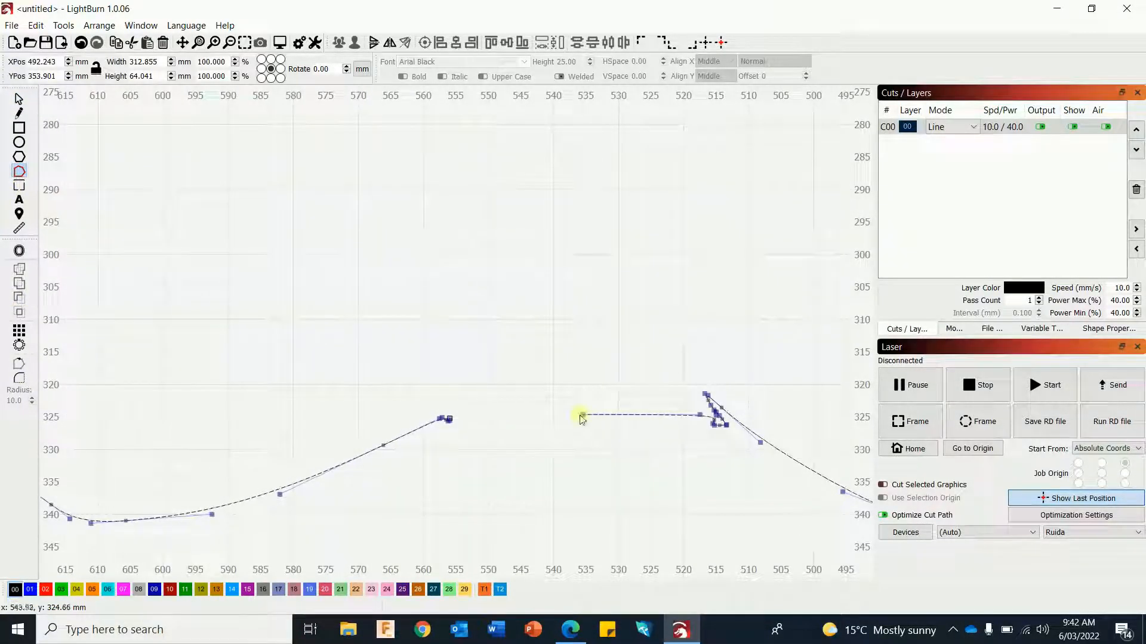
- Undo the line edit at the spike beside the flat top, and delete the curved segment at the spike's tip instead
key("l")
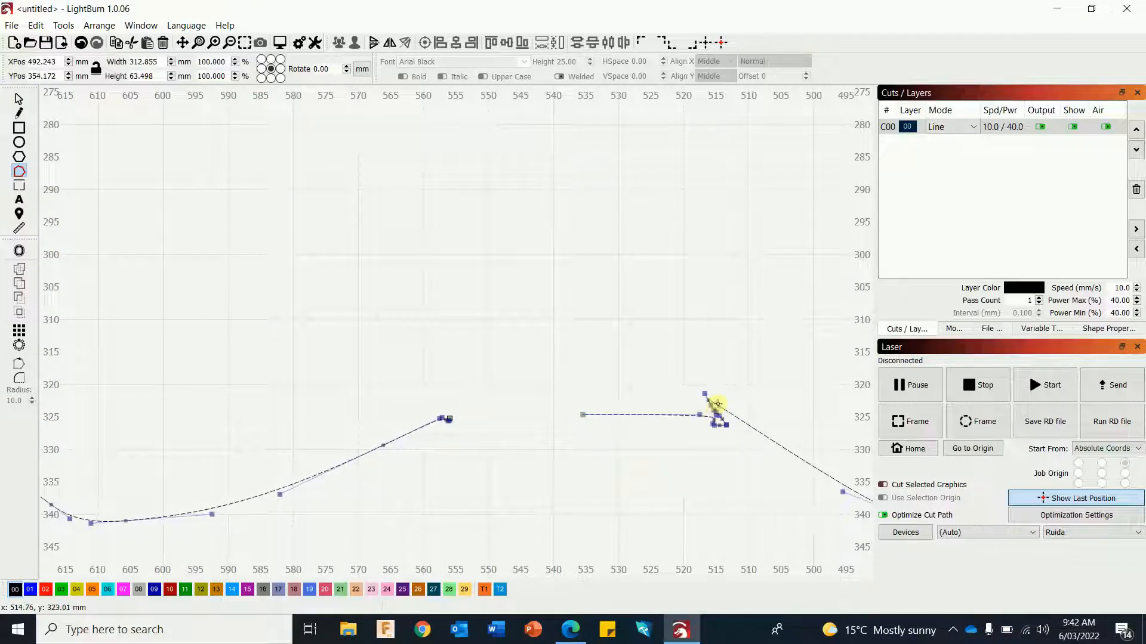
key("ctrl+z")
scroll(728, 417, "up", 7)
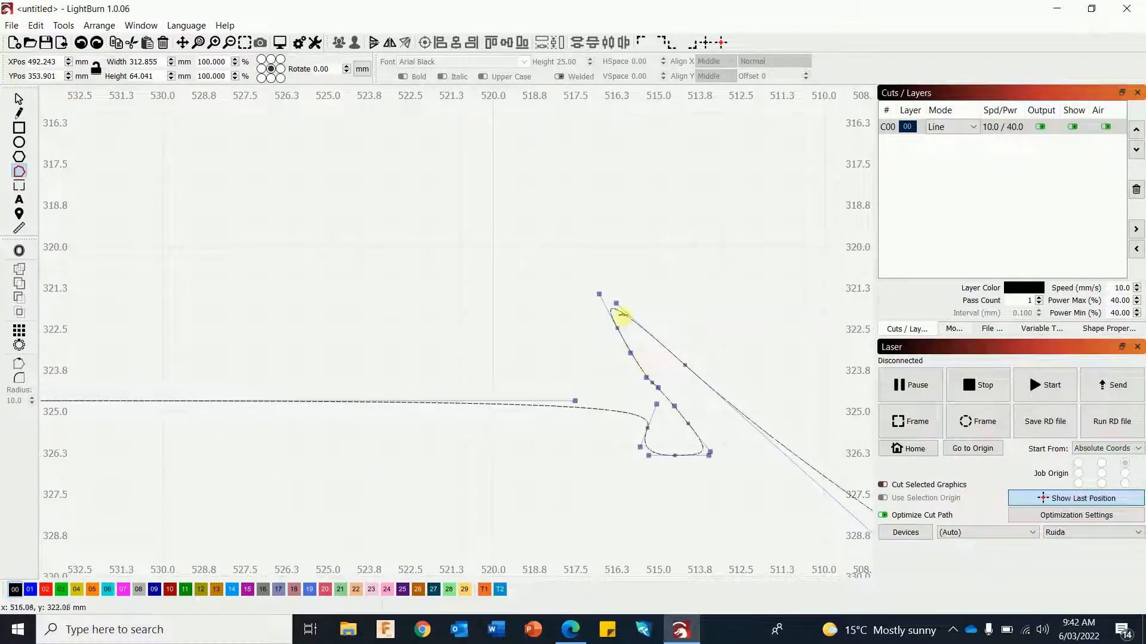
left_click_drag(618, 312, 618, 321)
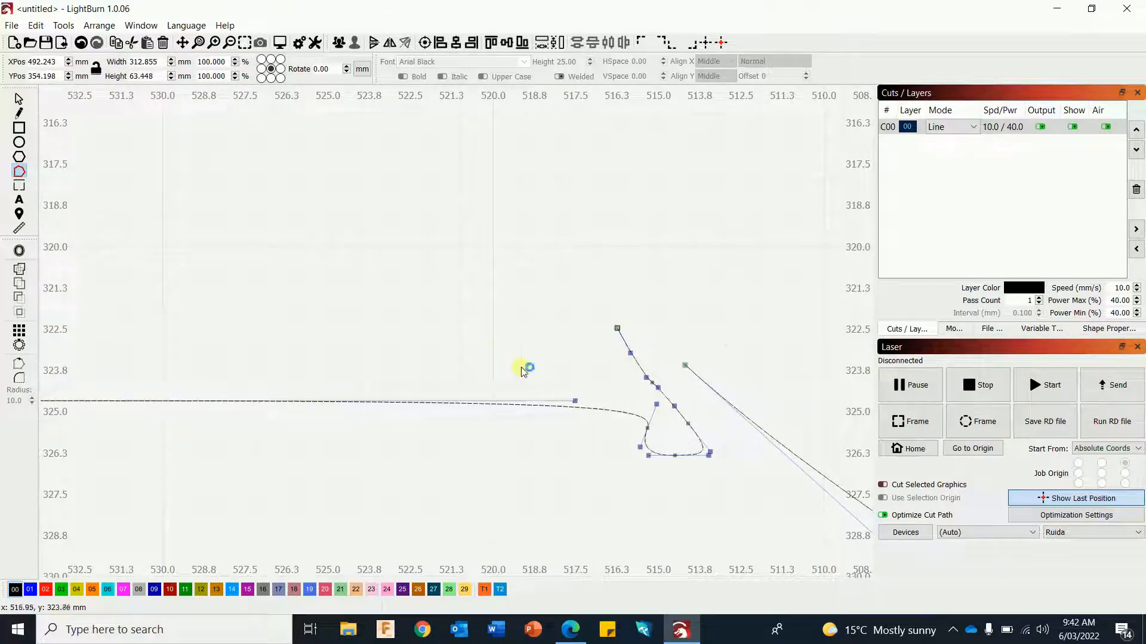
scroll(523, 370, "down", 3)
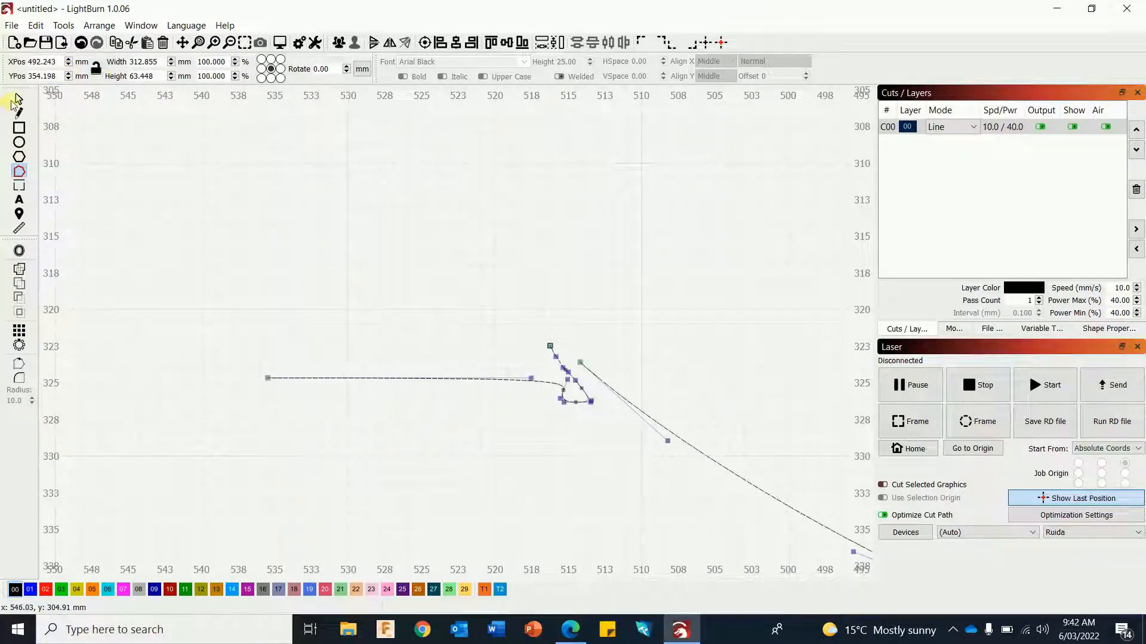
- Delete the detached fragment made up of the remaining flat line and the hooked spike
left_click(18, 100)
left_click(302, 199)
left_click(396, 377)
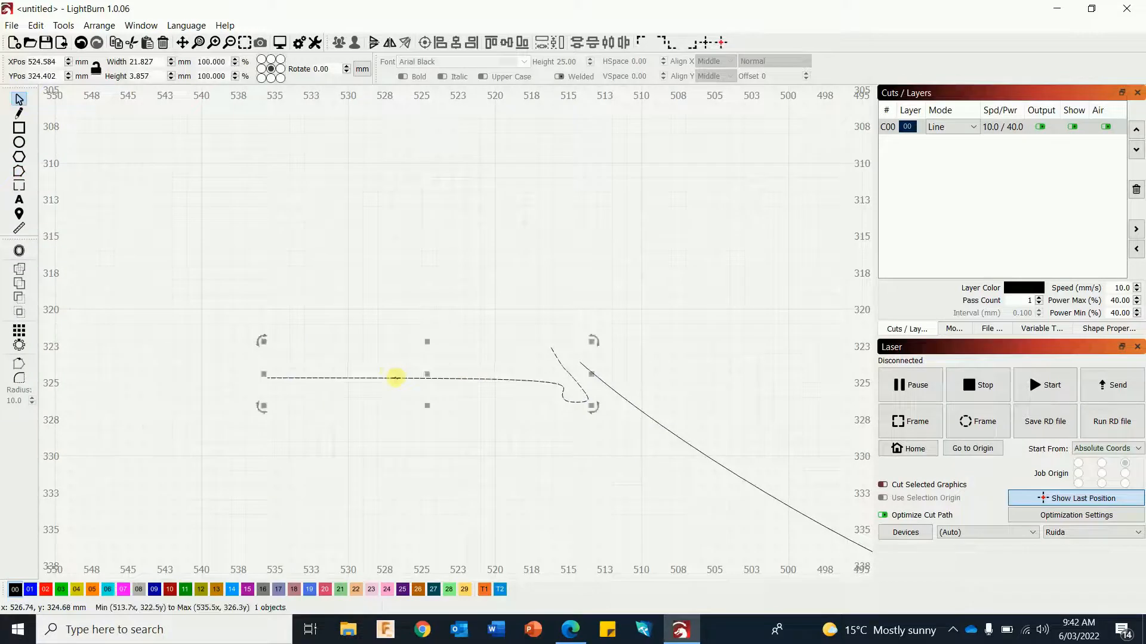
key("Delete")
scroll(440, 396, "down", 3)
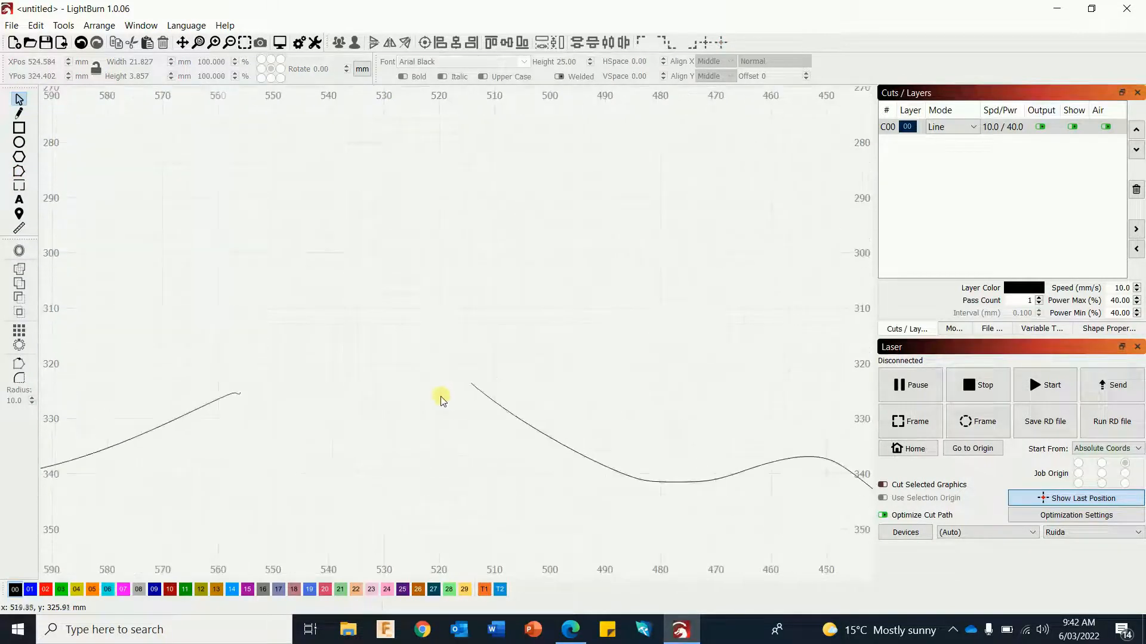
- Extend the open end of the ridge's rising slope toward the missing peak and smooth out the small dip in its curve
left_click(232, 396)
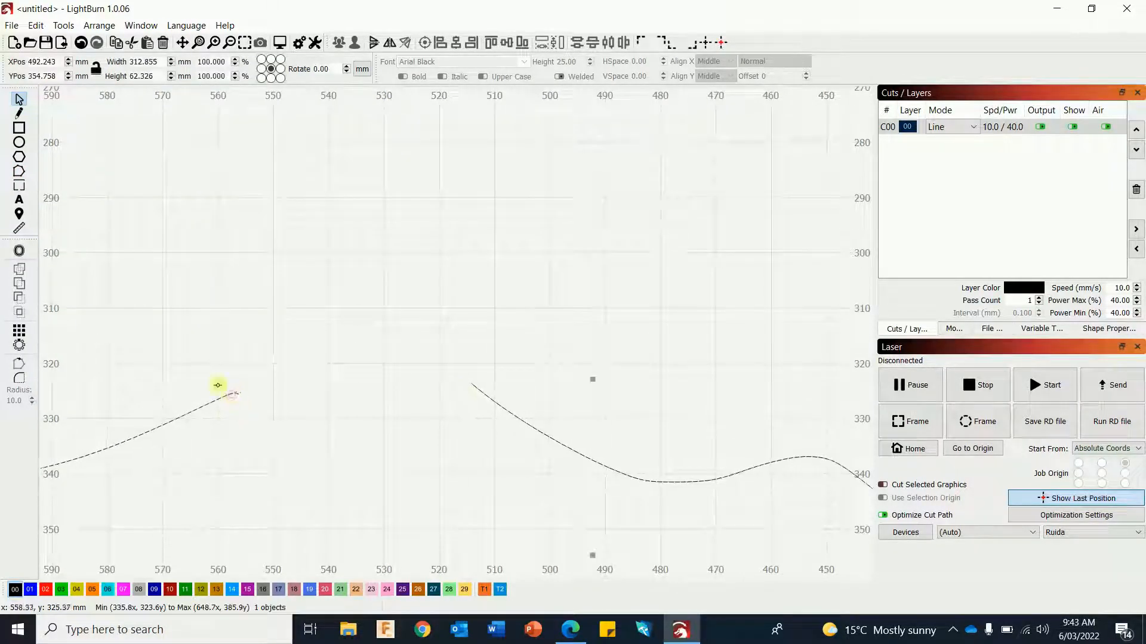
left_click(18, 172)
scroll(205, 368, "up", 5)
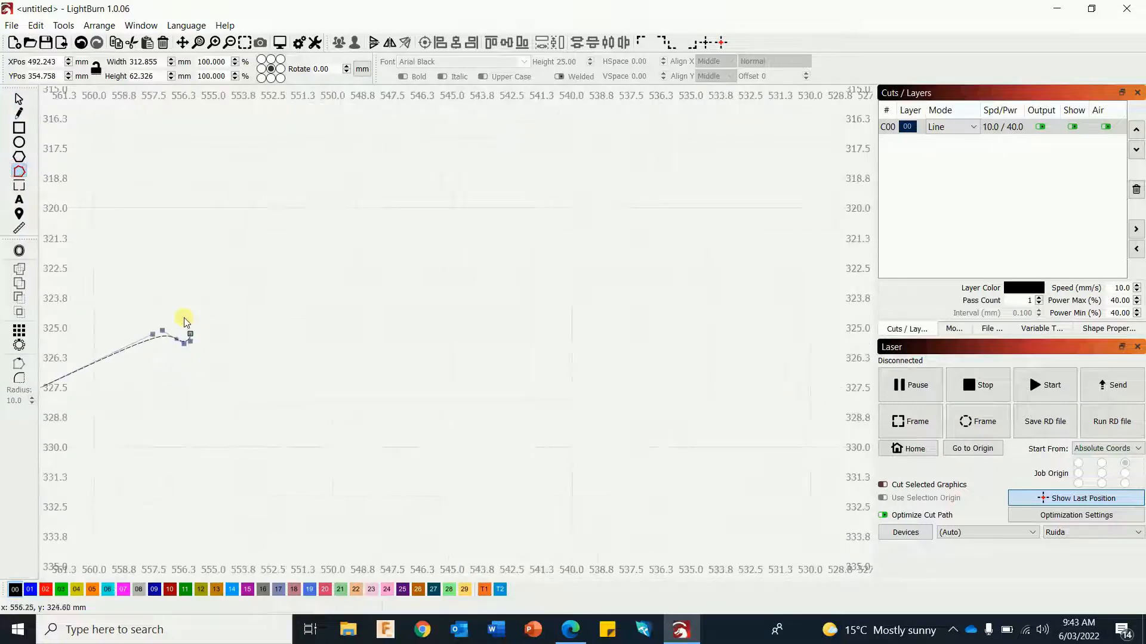
left_click_drag(190, 335, 267, 302)
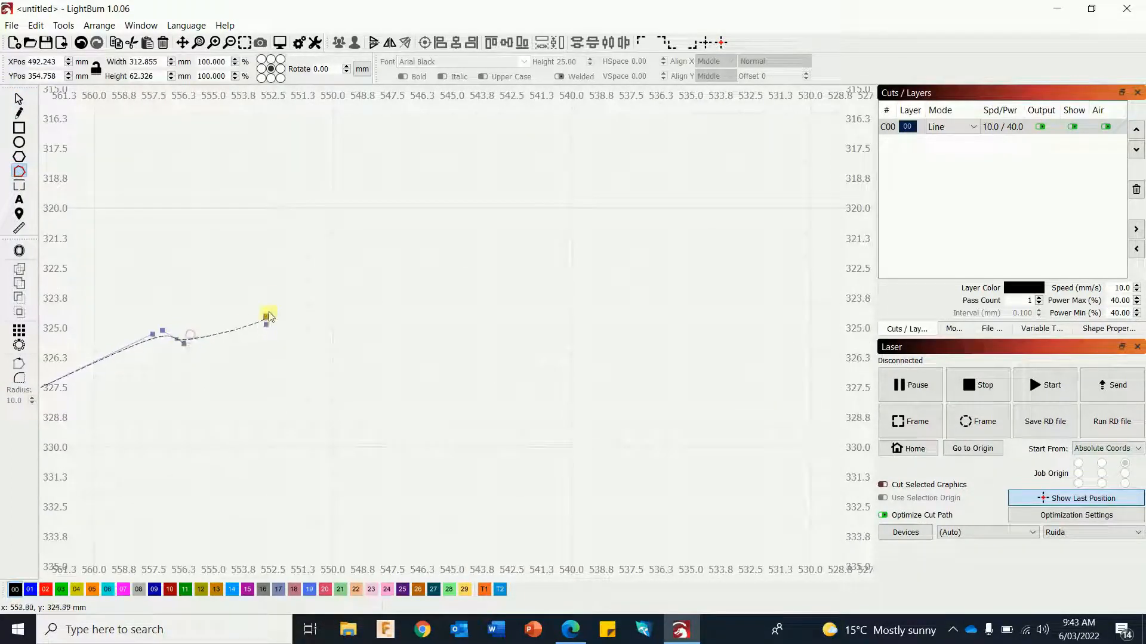
left_click_drag(177, 338, 188, 312)
- Raise the open end of the ridge's rising slope further and bend its last segment toward the missing peak
scroll(466, 400, "down", 5)
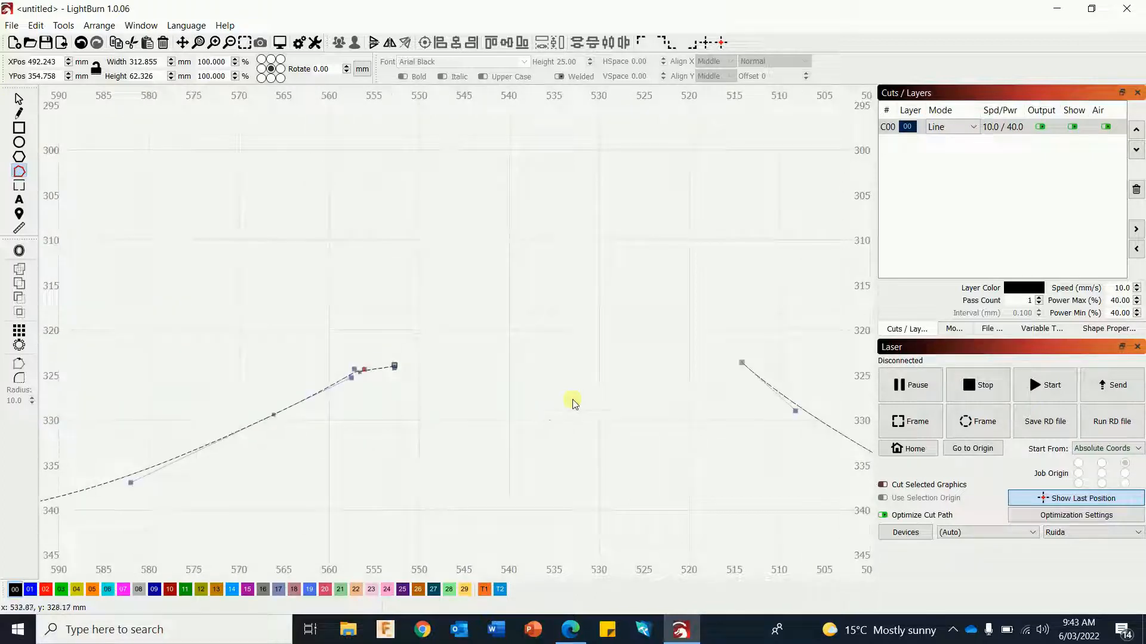
left_click_drag(573, 401, 439, 371)
mouse_move(270, 343)
left_mouse_down()
mouse_move(264, 314)
mouse_move(238, 333)
mouse_move(279, 321)
mouse_move(256, 338)
left_mouse_up()
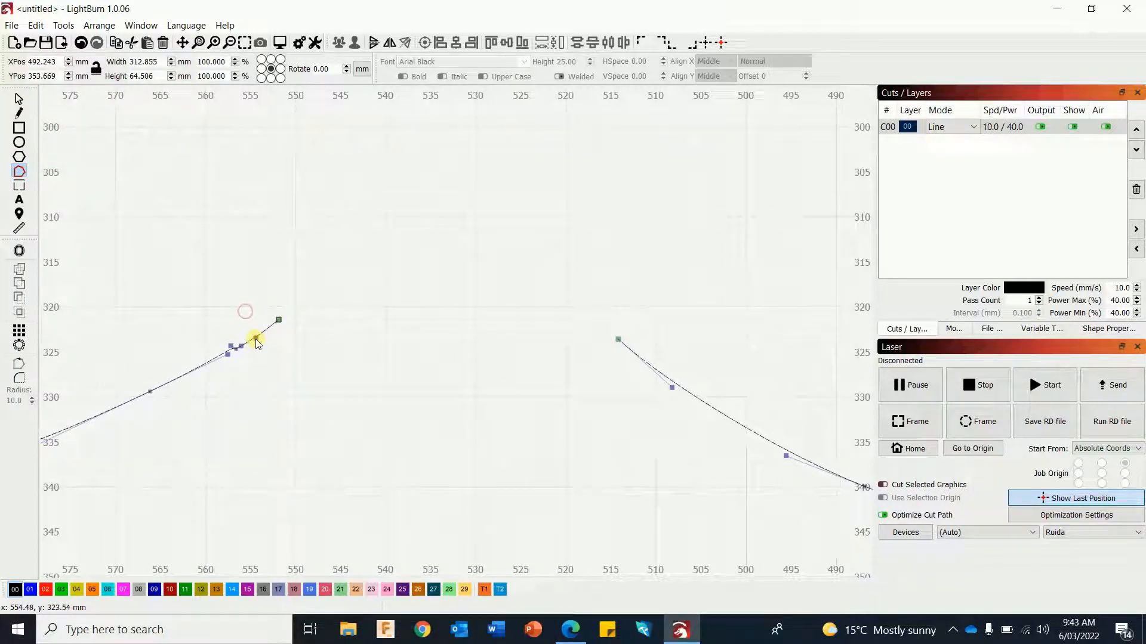
- Draw a four-segment line over the gap to form the missing peak, connecting the ridge's two open slope ends
left_click(19, 114)
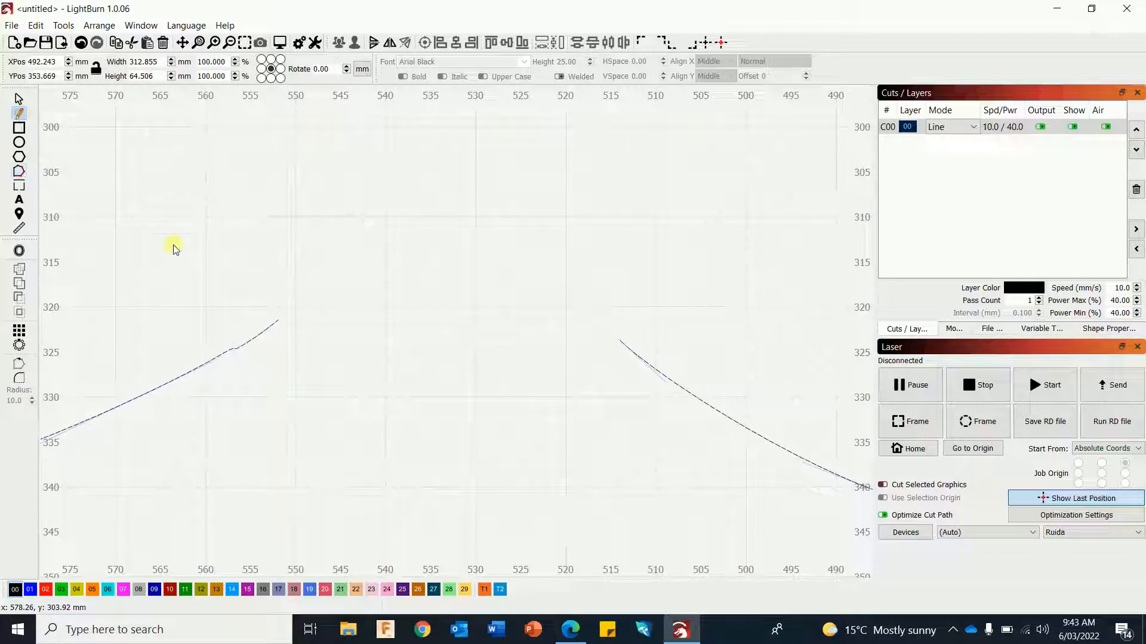
left_click(279, 318)
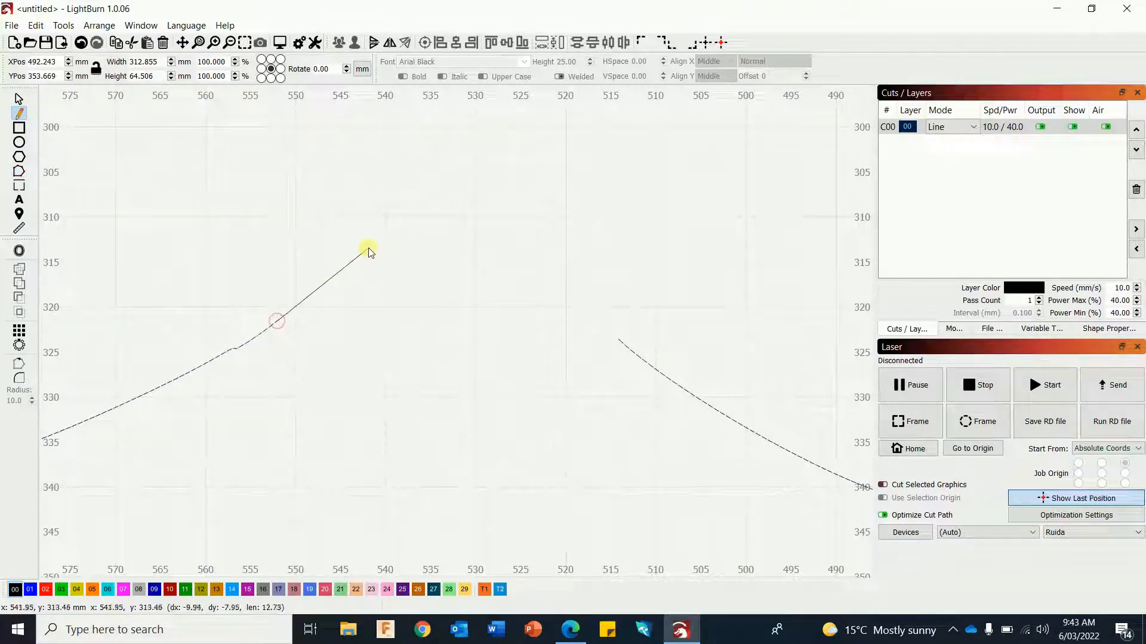
left_click(388, 248)
left_click(465, 227)
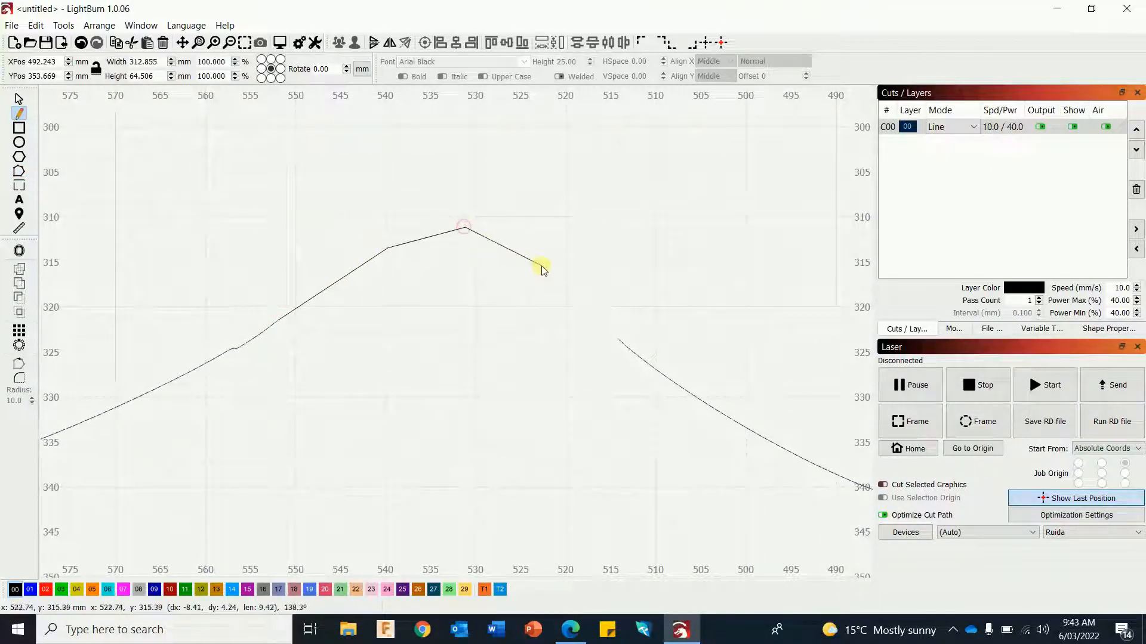
left_click(542, 266)
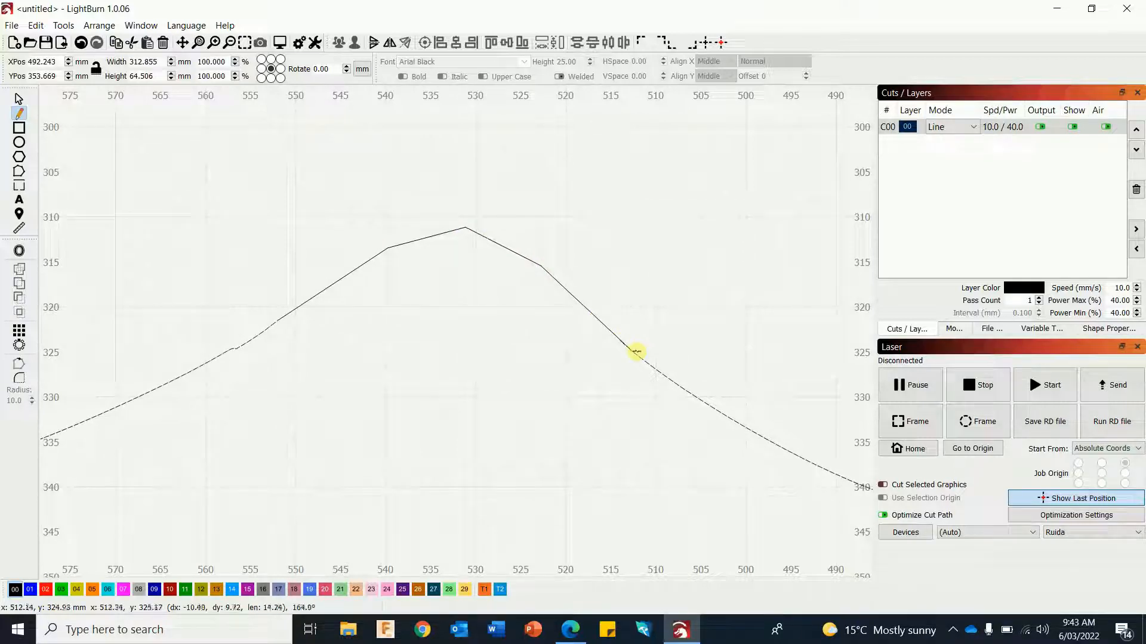
left_click(617, 340)
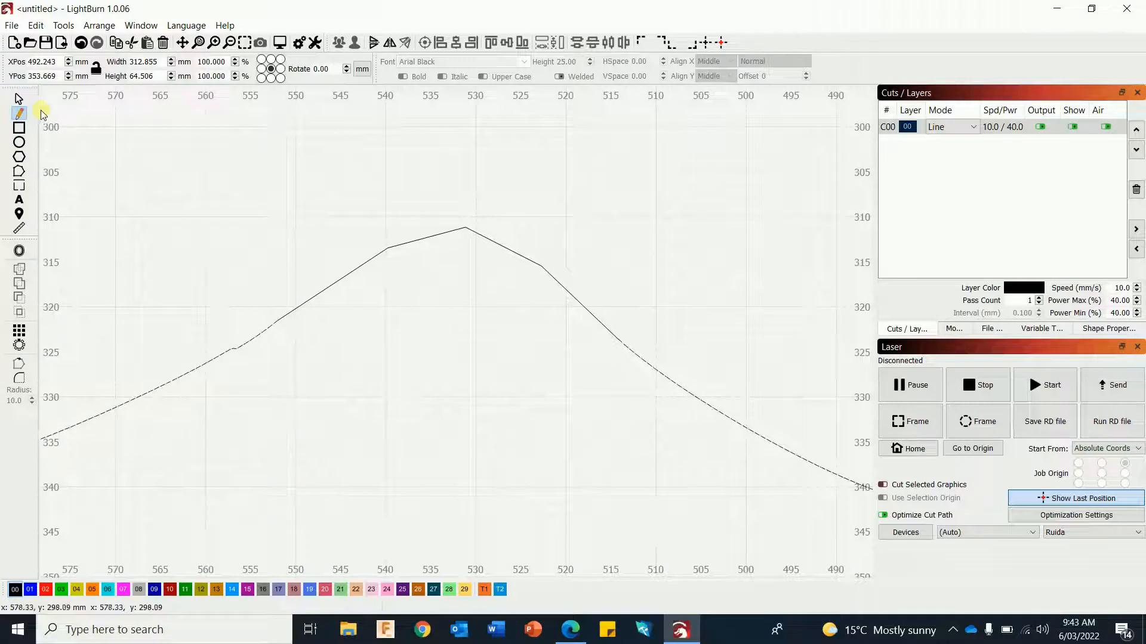
- Edit the nodes of the new peak line and smooth its angular segments into rounded curves
left_click(18, 99)
left_click(355, 274)
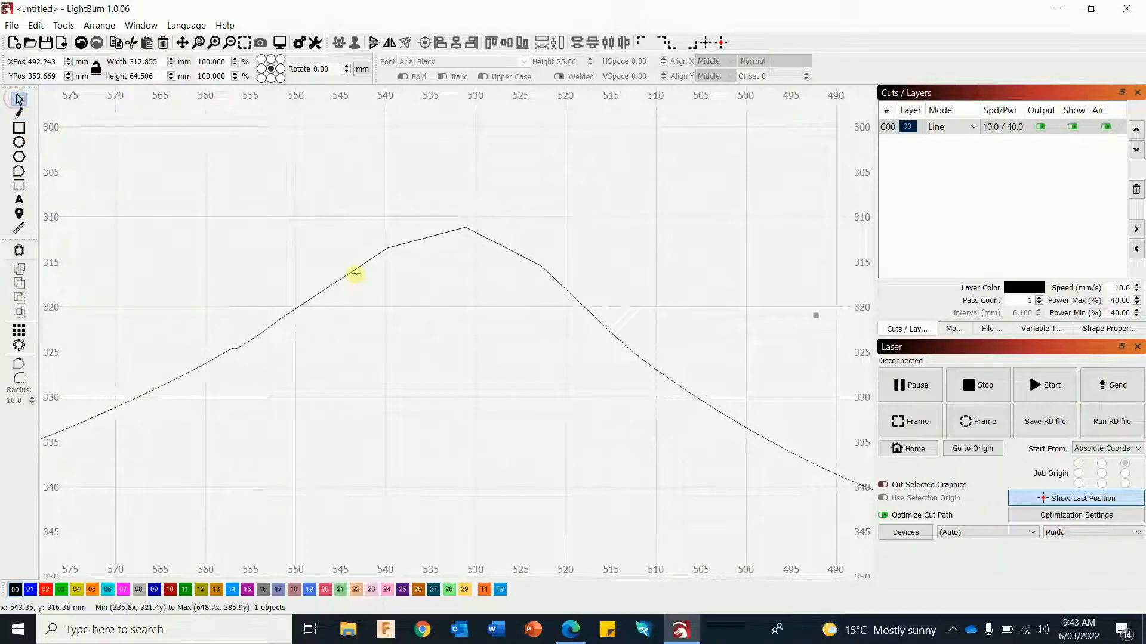
left_click(355, 271)
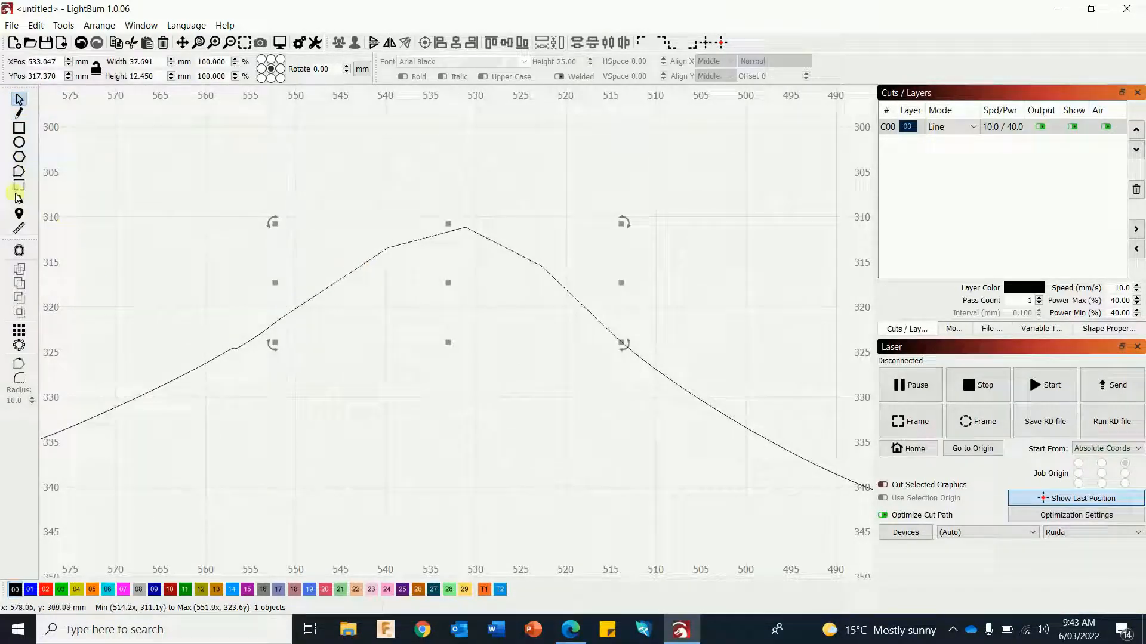
left_click(19, 173)
scroll(396, 332, "up", 3)
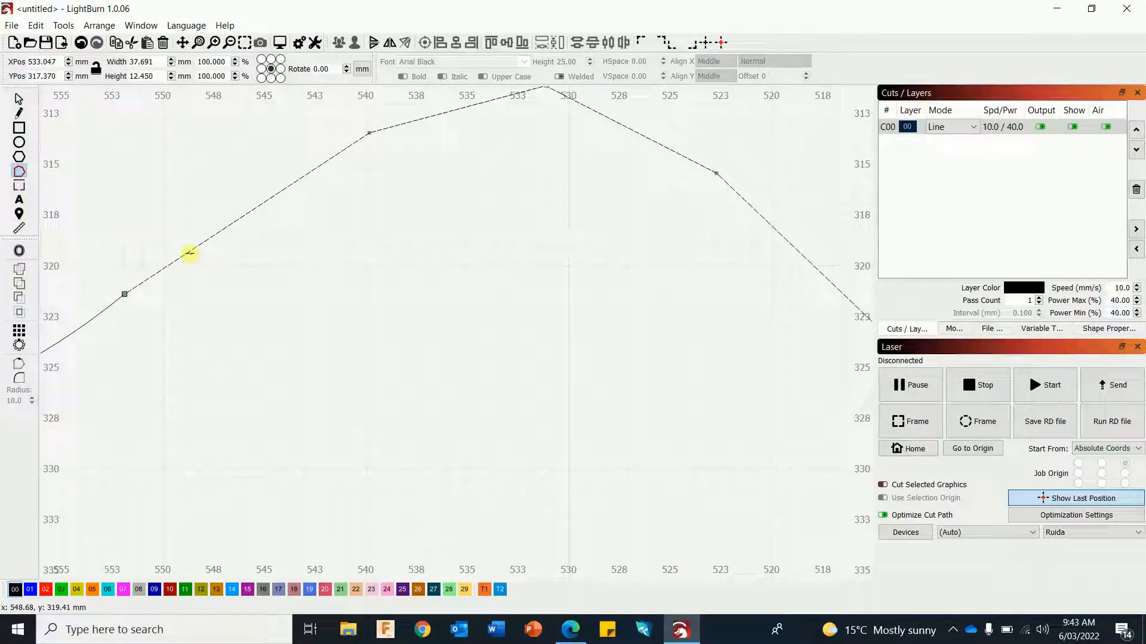
double_click(188, 253)
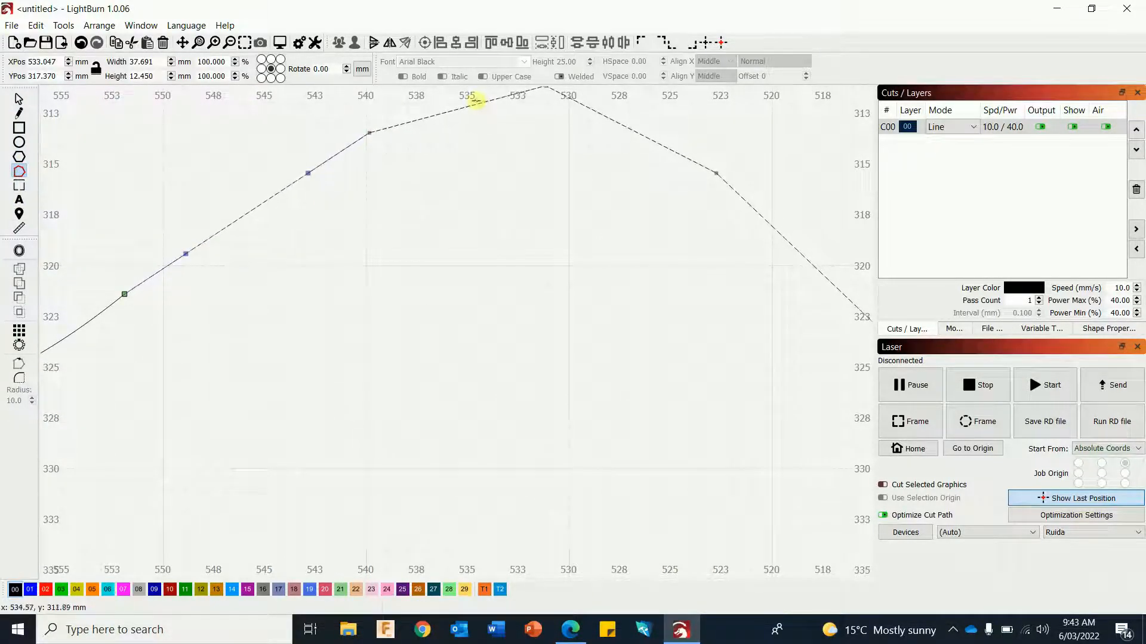
key("s")
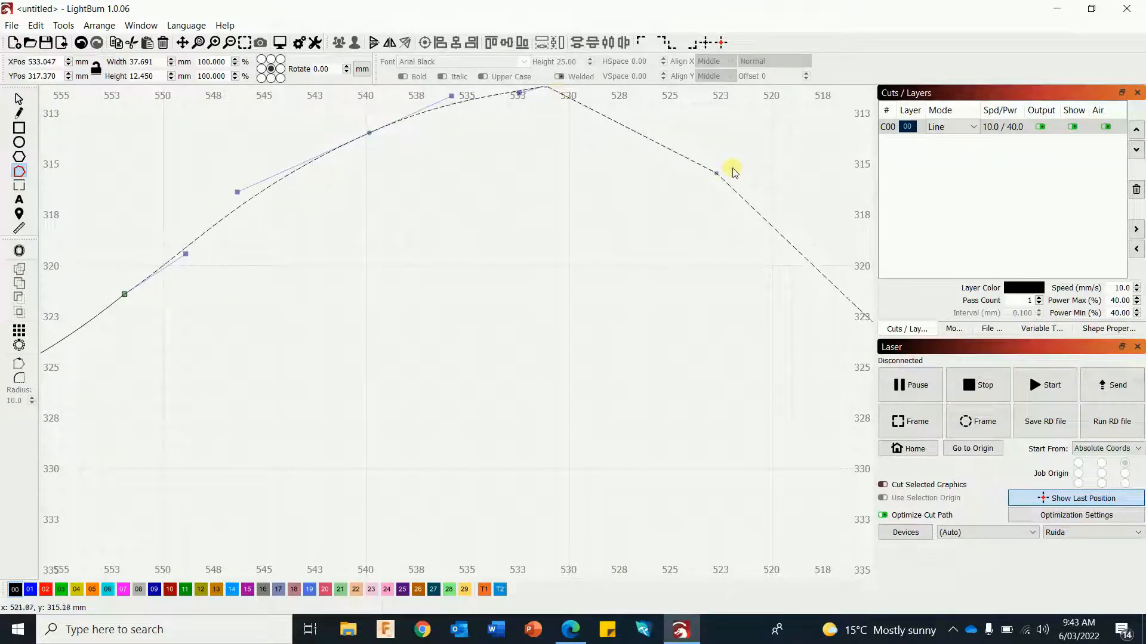
key("s")
left_click_drag(756, 241, 675, 300)
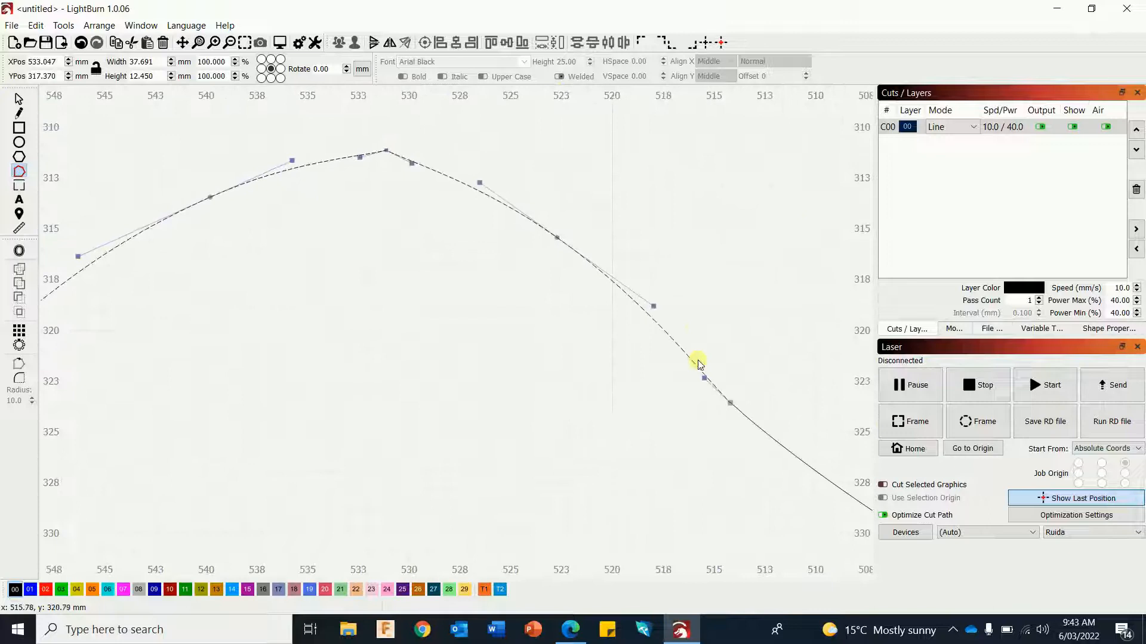
key("s")
- Join the peak line to the ridge at both ends and smooth the small bump on the rising slope
left_click_drag(217, 435, 499, 401)
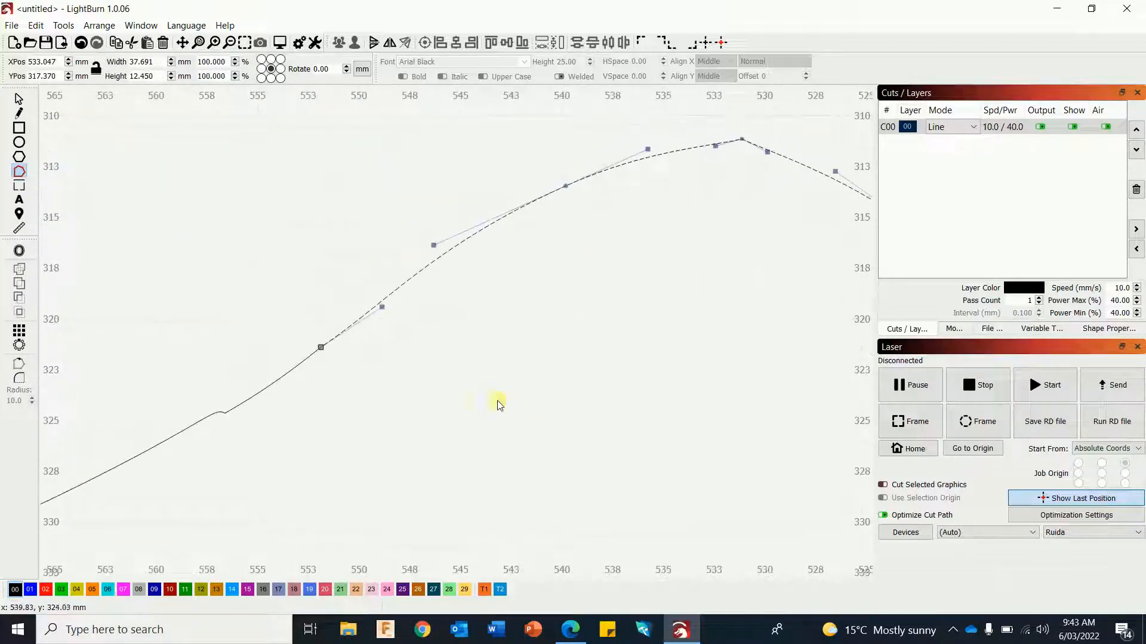
left_click(324, 349)
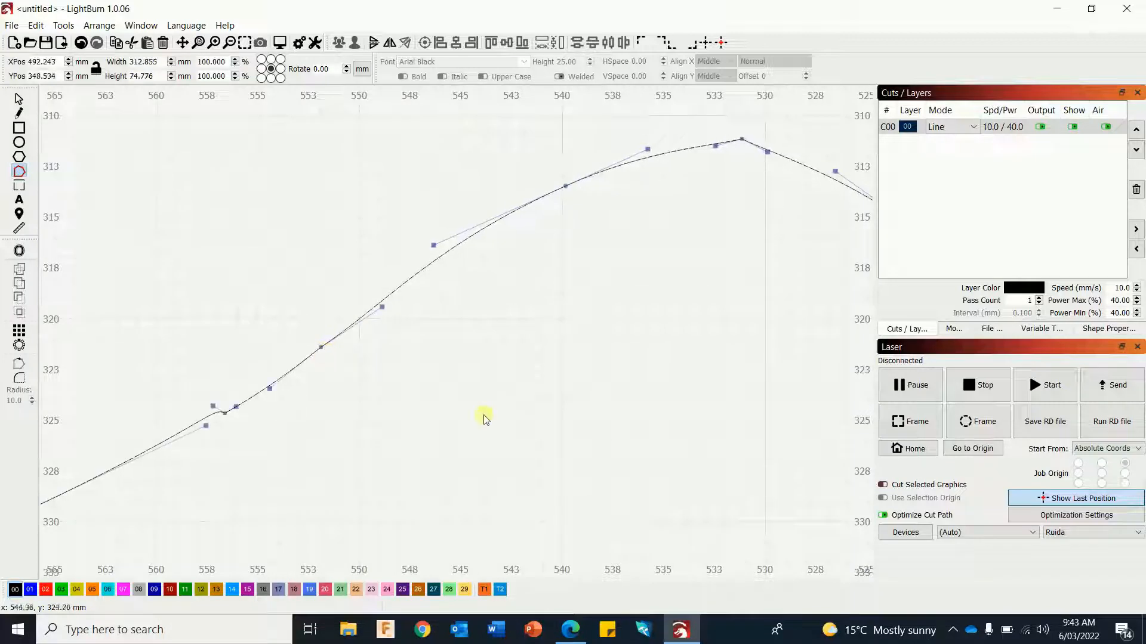
left_click_drag(207, 403, 202, 426)
left_click_drag(693, 374, 185, 343)
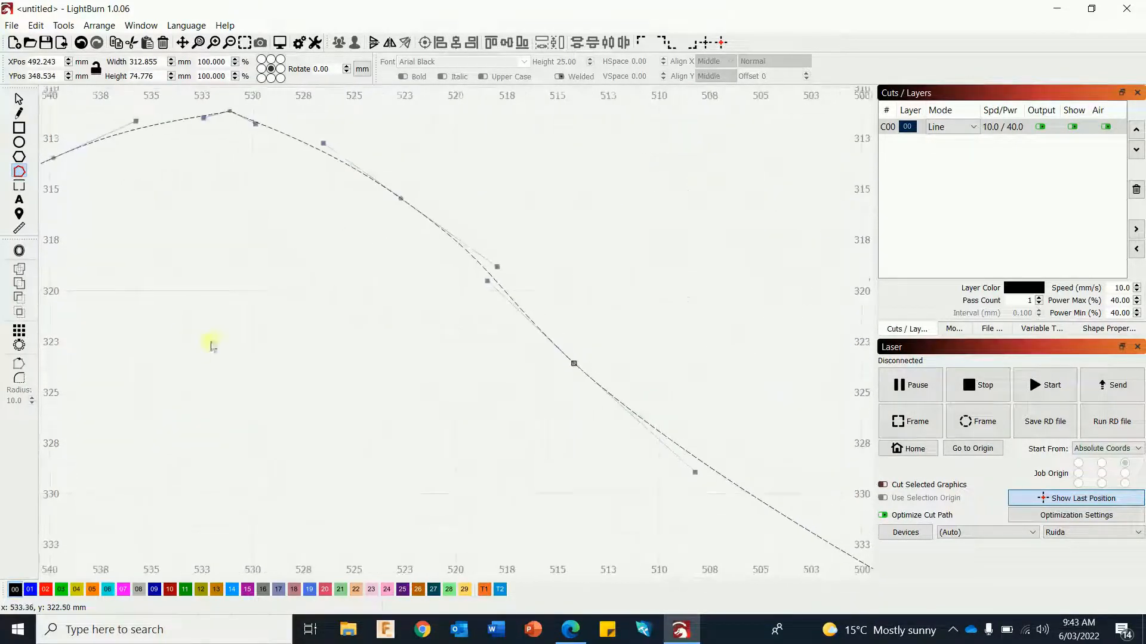
left_click_drag(701, 461, 665, 269)
scroll(545, 298, "down", 5)
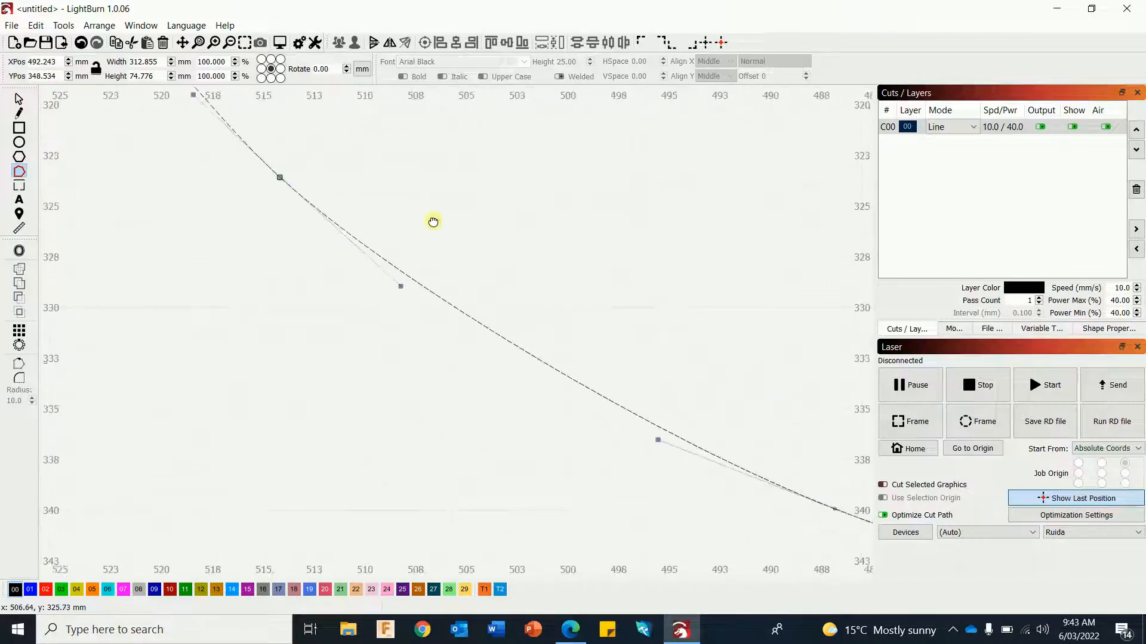
scroll(501, 351, "down", 6)
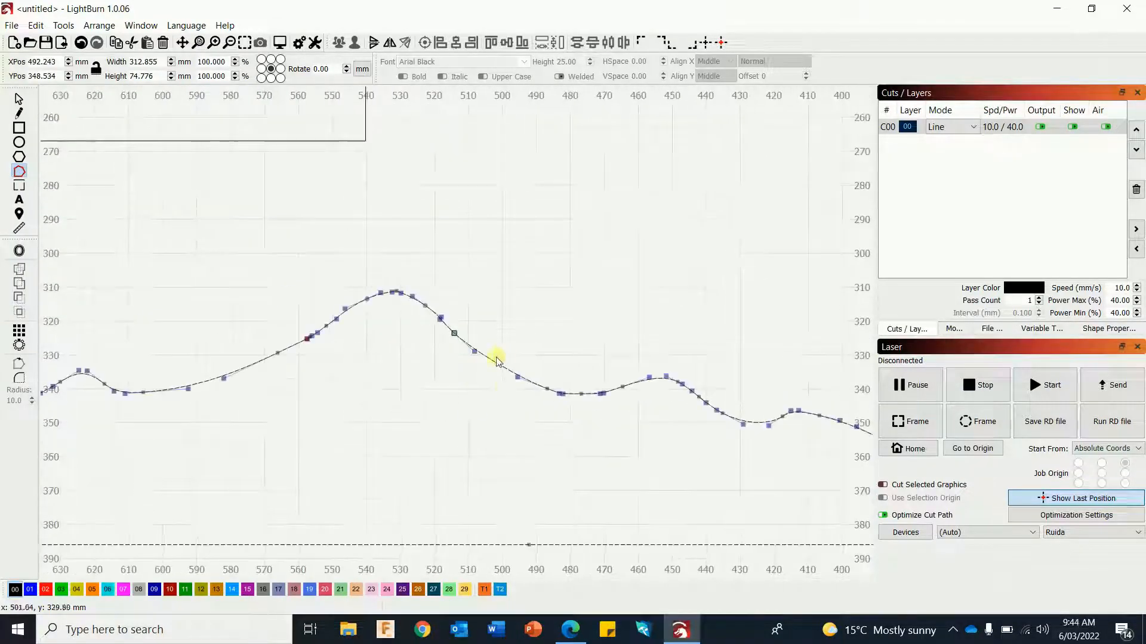
- Finish node editing, and assign the flattest ridge outline to blue layer 01 and the tallest outline to red layer 02
left_click(19, 99)
left_click(530, 289)
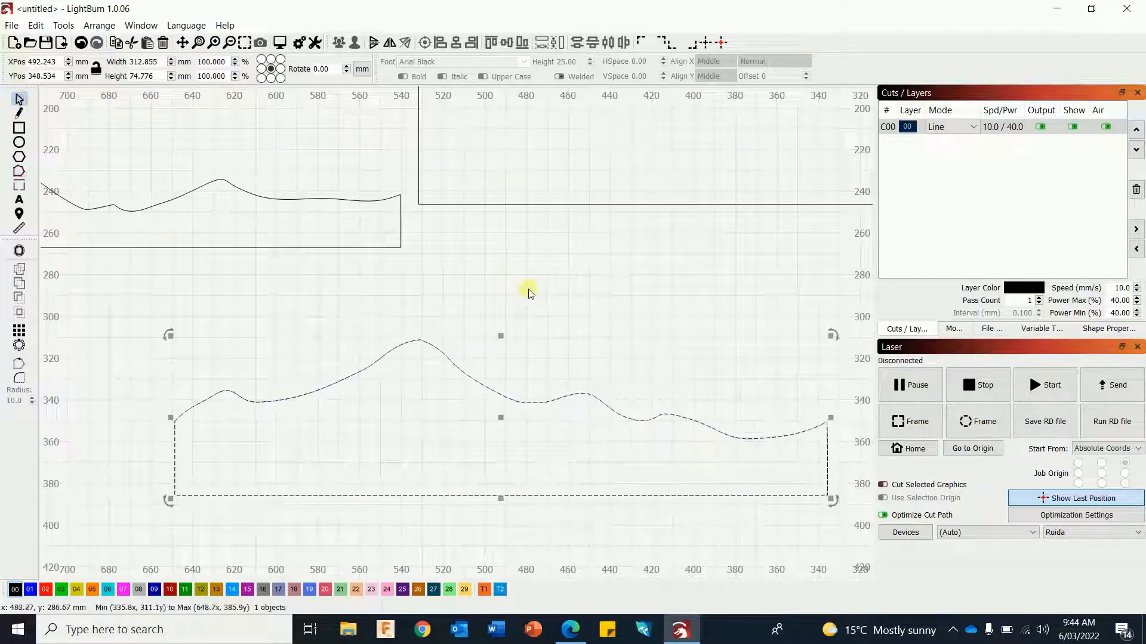
scroll(343, 263, "down", 1)
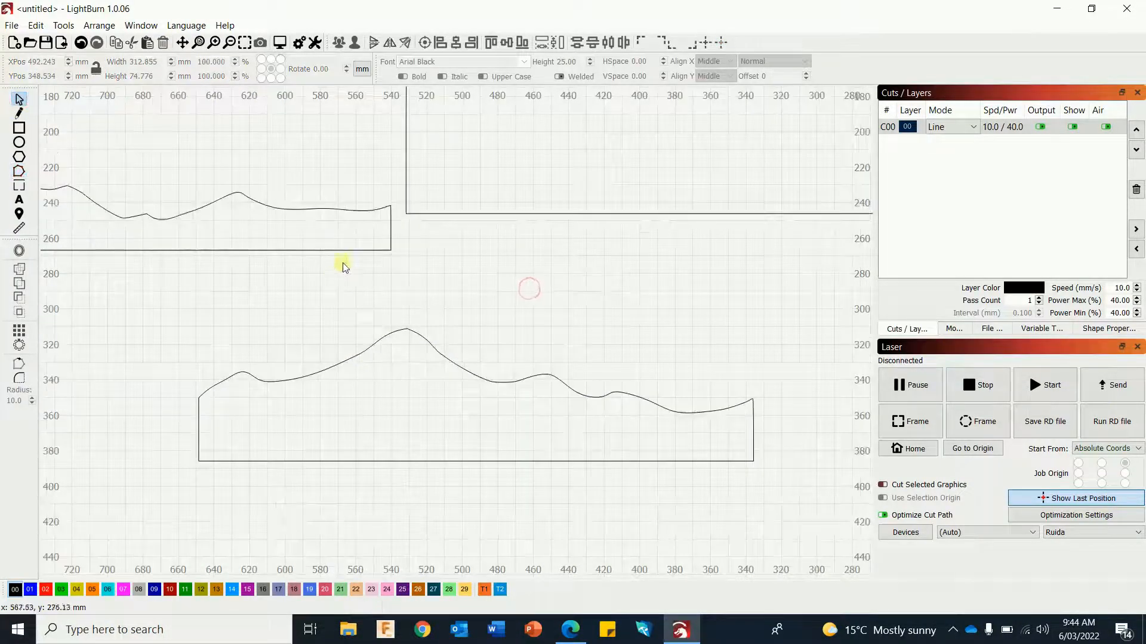
left_click(298, 249)
left_click(32, 590)
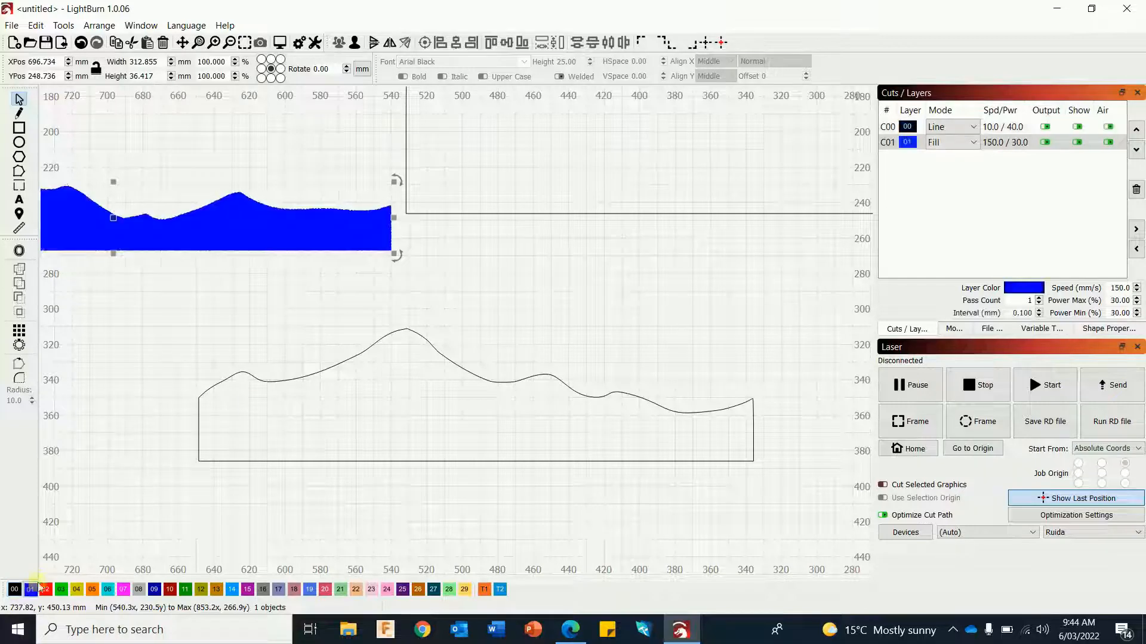
left_click(545, 213)
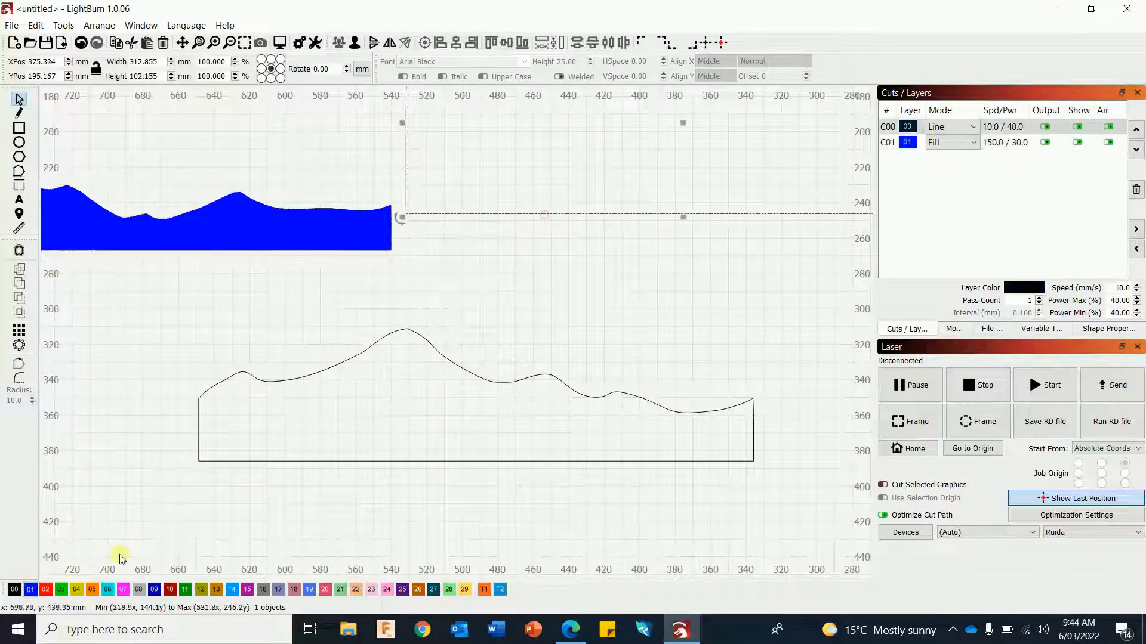
left_click(46, 590)
- Set the blue ridge layer C01 to Line mode
left_click(556, 299)
left_click(300, 242)
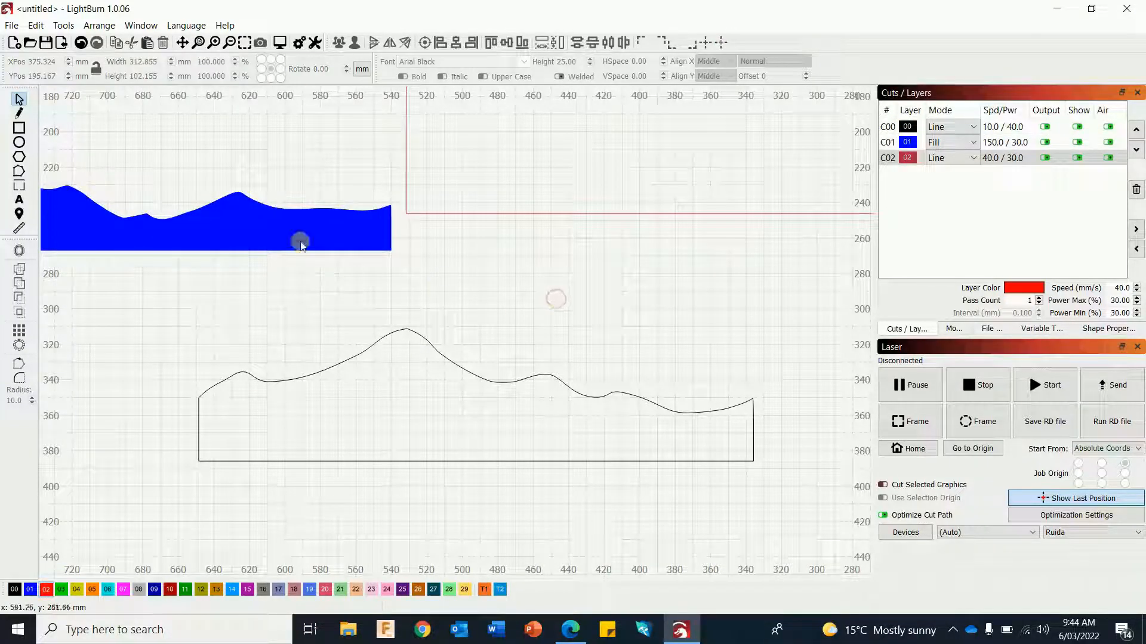
left_click(974, 142)
left_click(955, 150)
scroll(535, 287, "down", 3)
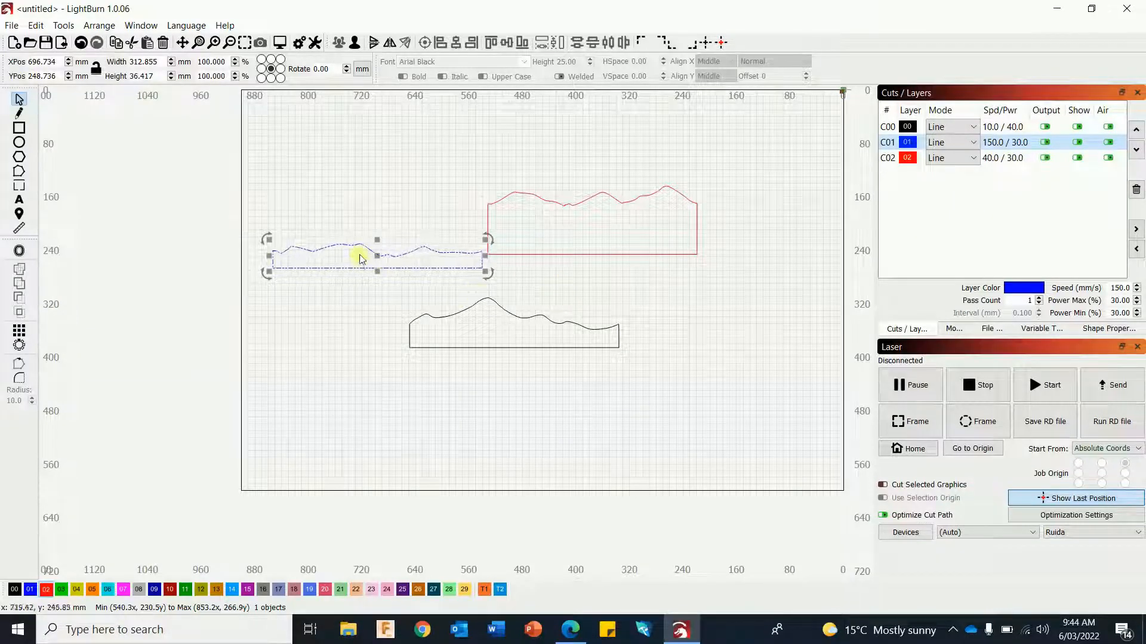
- Move the blue and red ridges onto the black ridge so that all three overlap along a common base
mouse_move(378, 258)
left_mouse_down()
mouse_move(511, 325)
mouse_move(504, 339)
mouse_move(515, 339)
left_mouse_up()
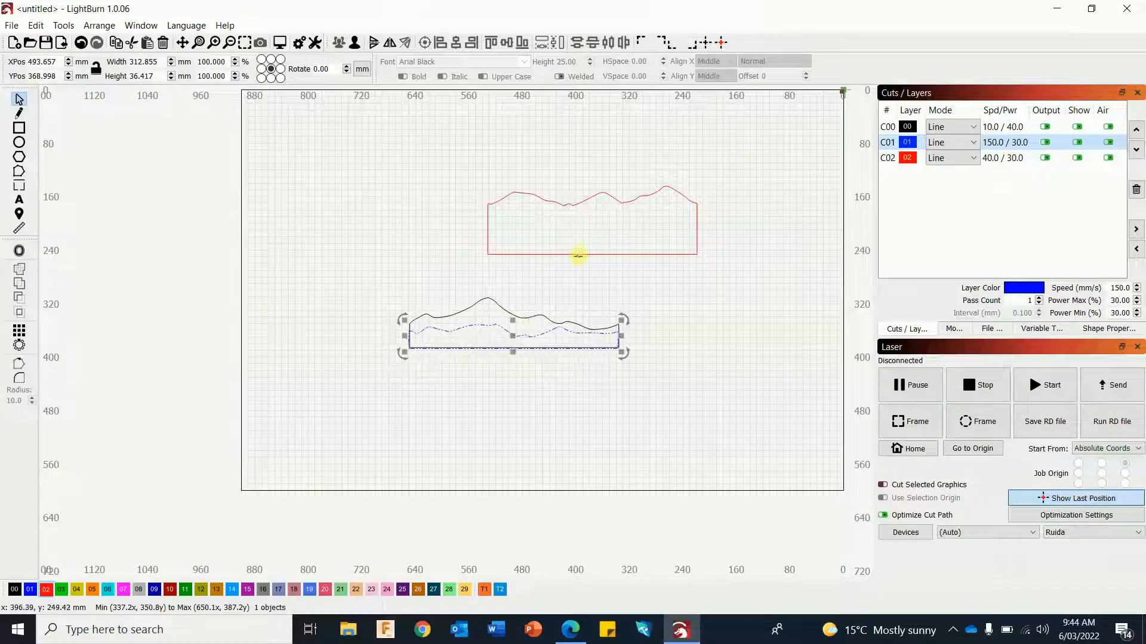
left_click(578, 256)
left_click_drag(590, 221, 512, 310)
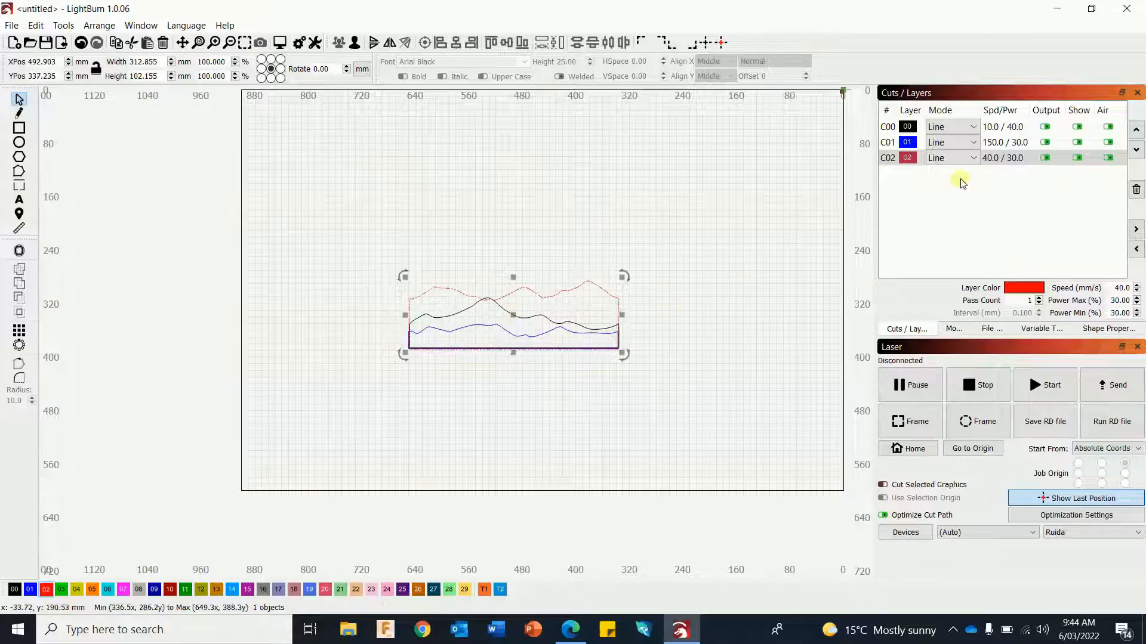
- Try Fill mode on the black layer C00 and set it back to Line mode
left_click(976, 130)
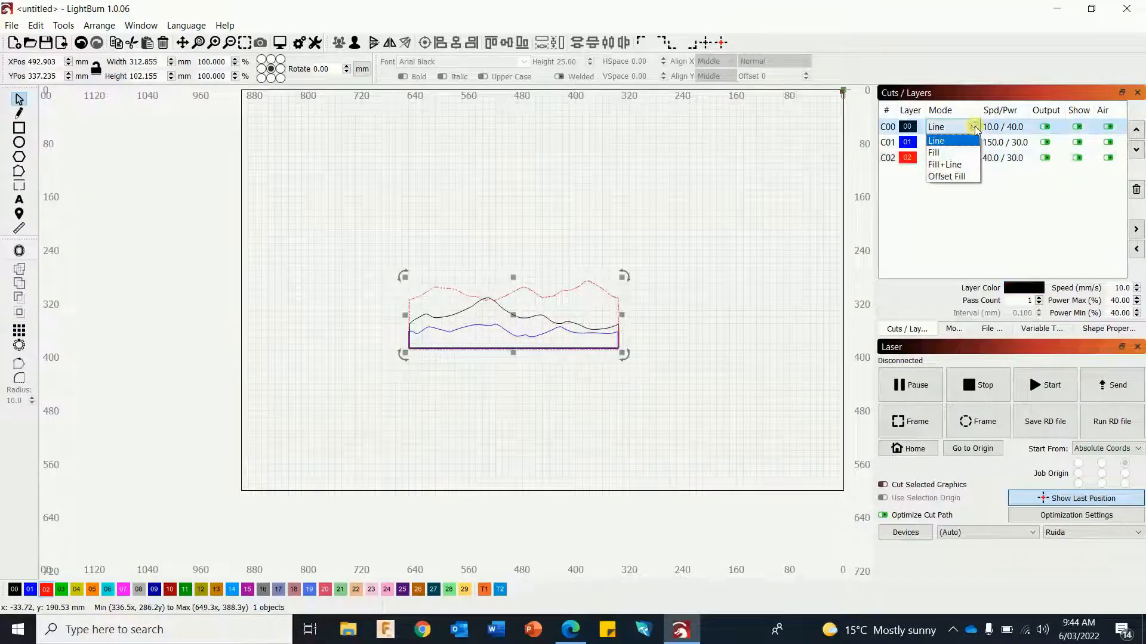
left_click(948, 144)
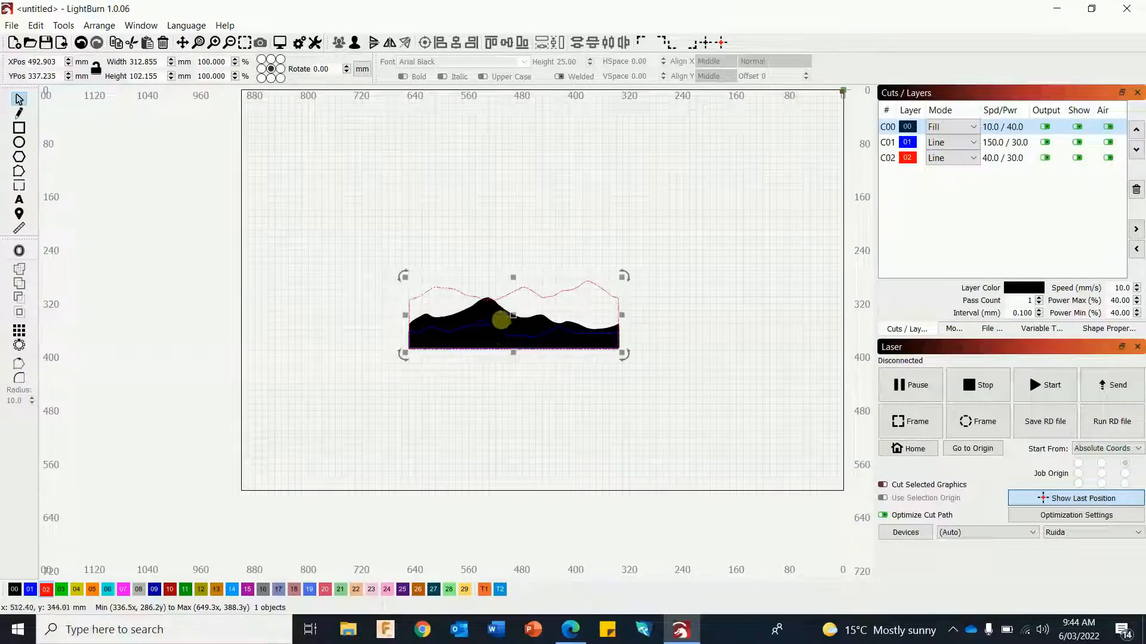
left_click(974, 143)
left_click(973, 143)
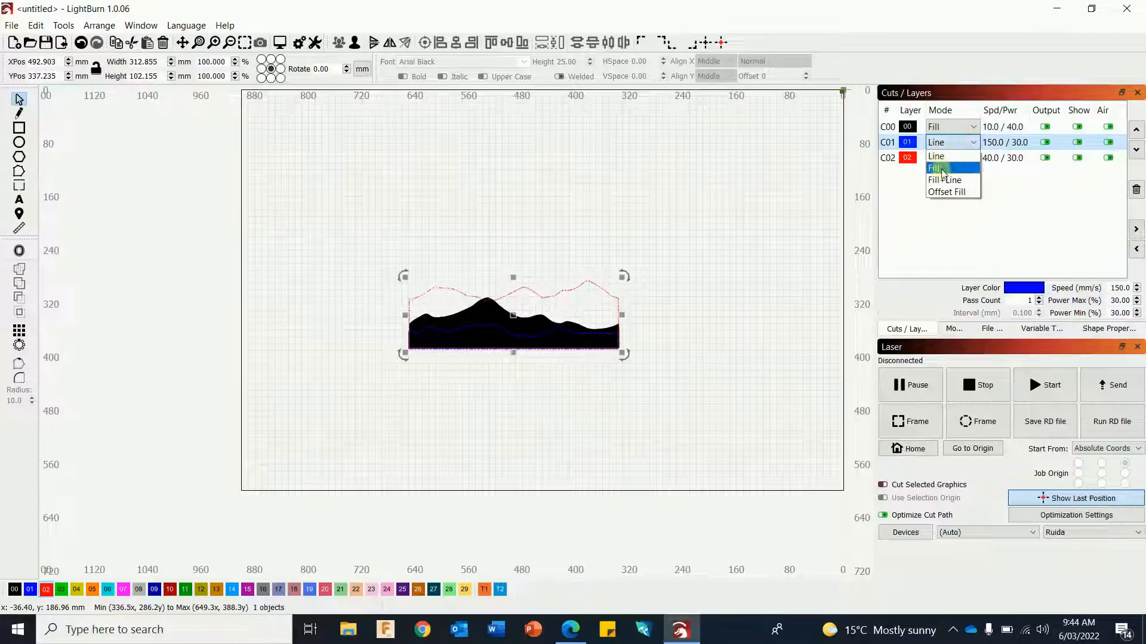
left_click(936, 157)
left_click(973, 126)
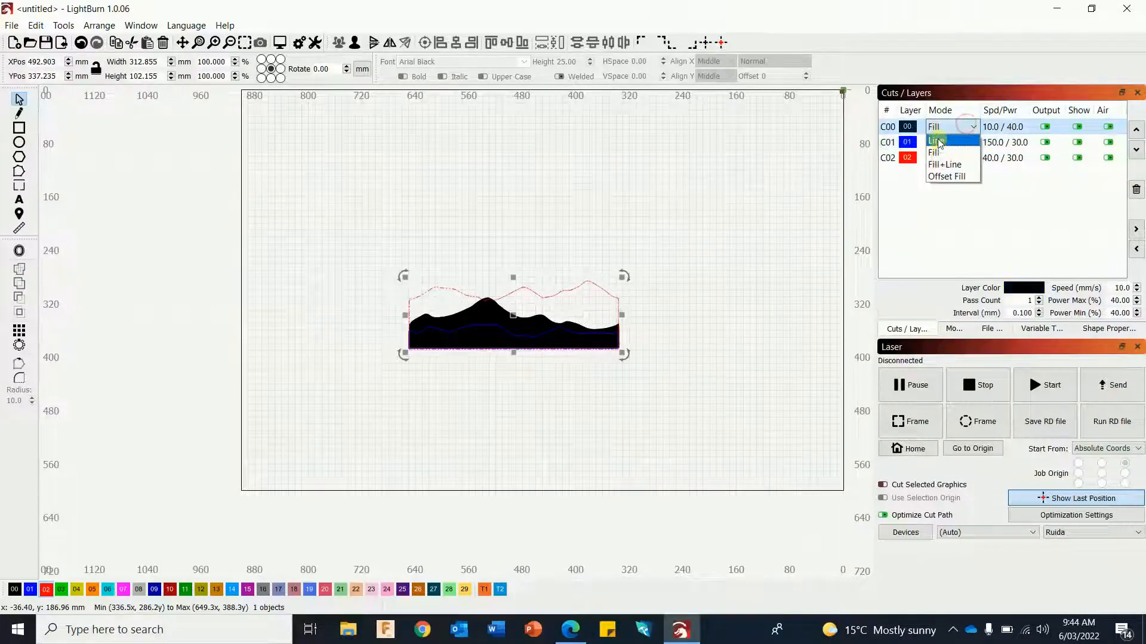
left_click(937, 141)
- Separate the overlapping ridges into a vertical arrangement with red at the top, black in the middle and blue at the bottom
left_click(743, 246)
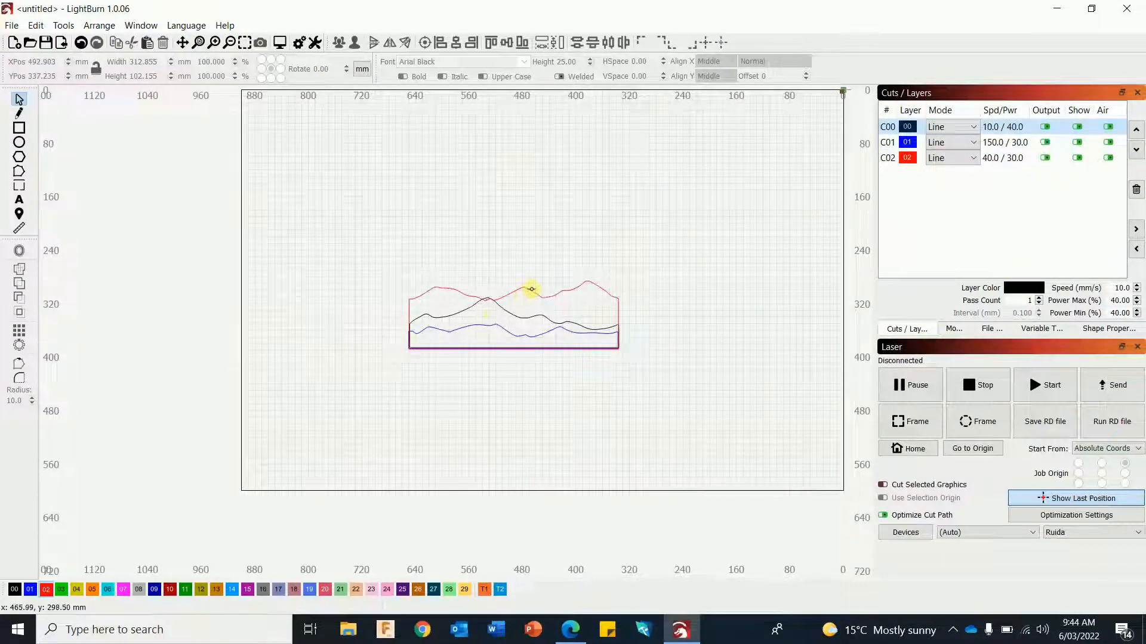
left_click(531, 290)
left_click_drag(515, 313, 528, 280)
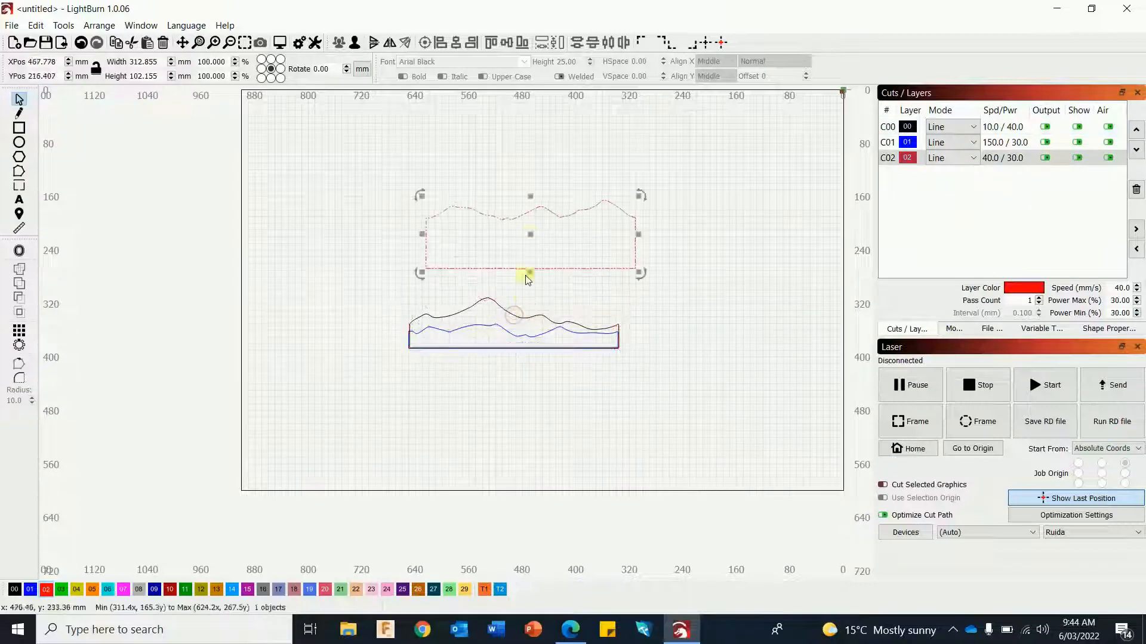
left_click(517, 314)
left_click_drag(516, 325, 568, 298)
left_click(511, 337)
left_click_drag(511, 347, 495, 380)
left_click(556, 319)
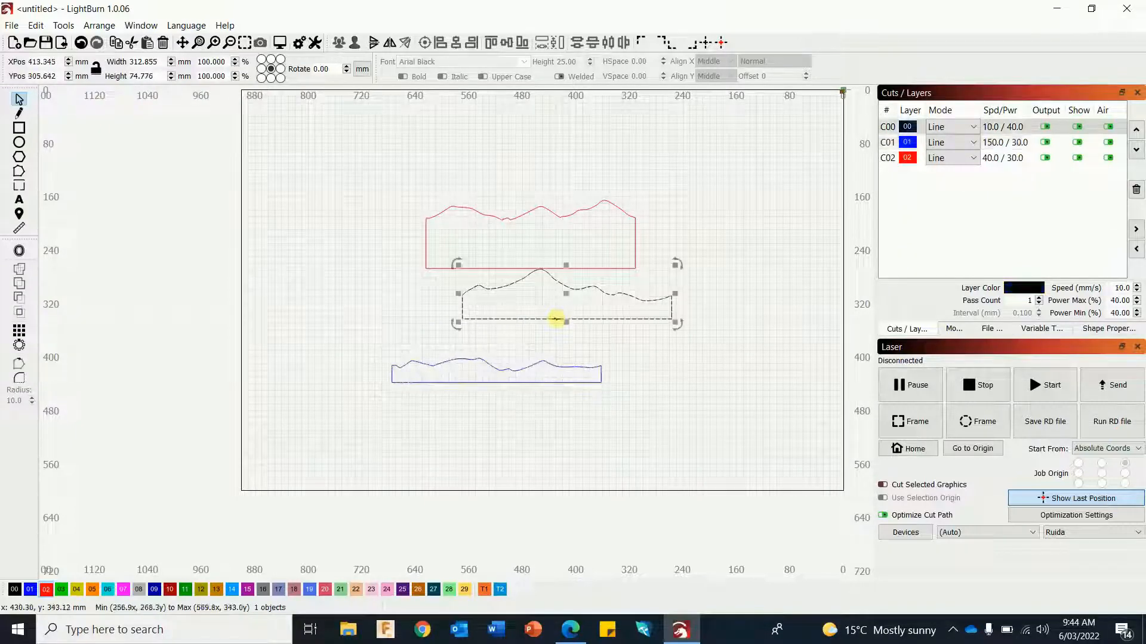
left_click_drag(568, 291, 520, 306)
- Separate the red ridge line from its base by deleting a segment of each vertical side edge in node editing
left_click(721, 306)
left_click(603, 268)
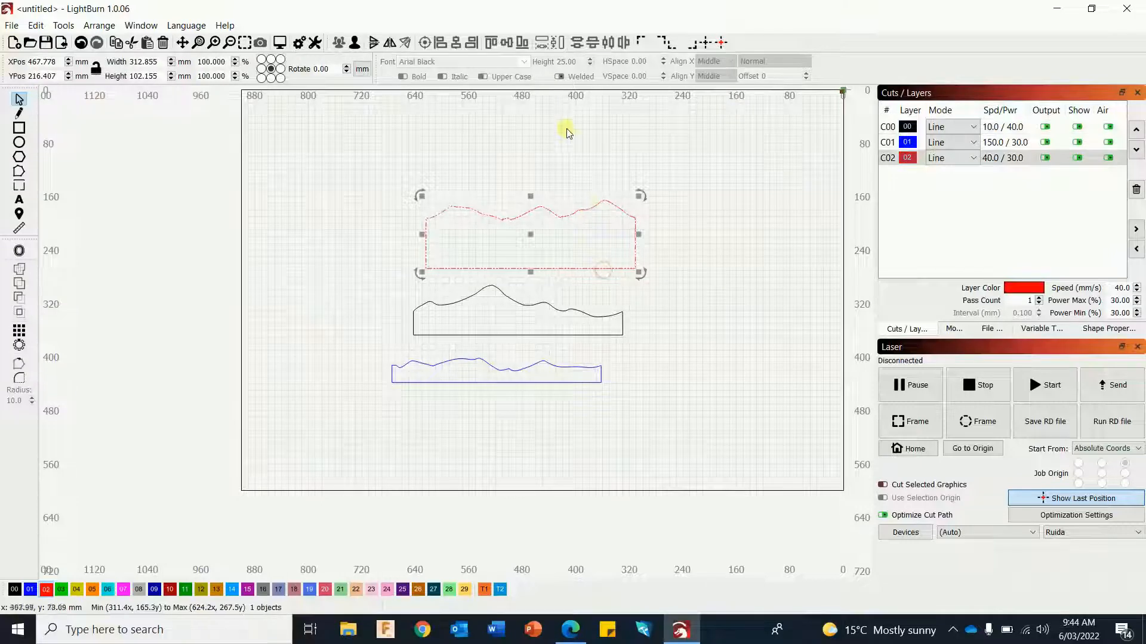
left_click(19, 172)
scroll(410, 267, "up", 3)
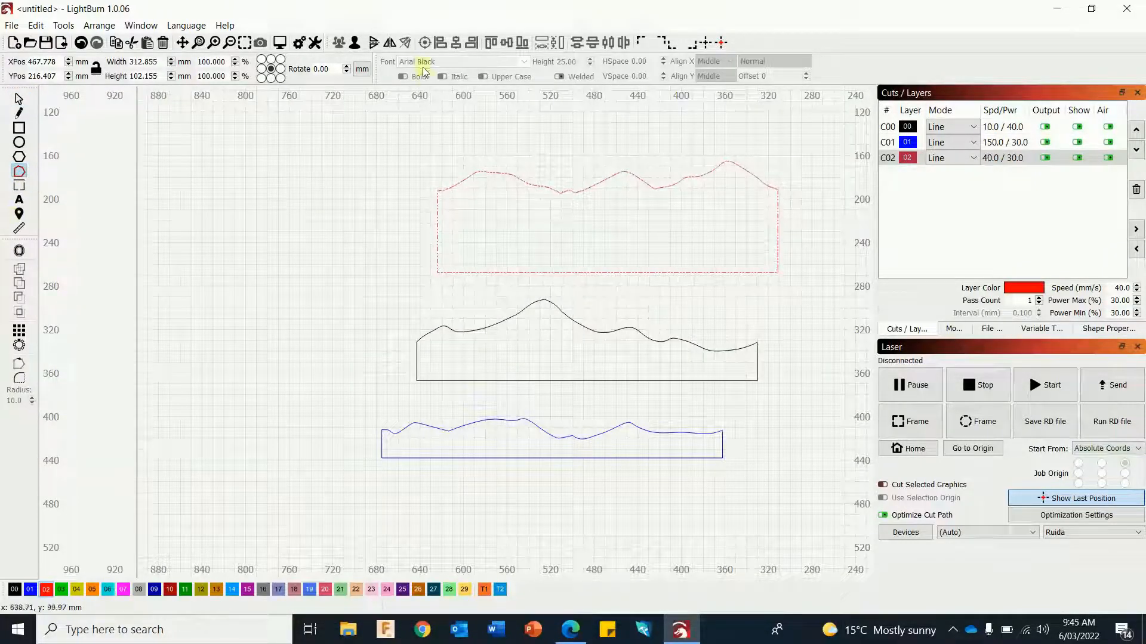
left_click(355, 43)
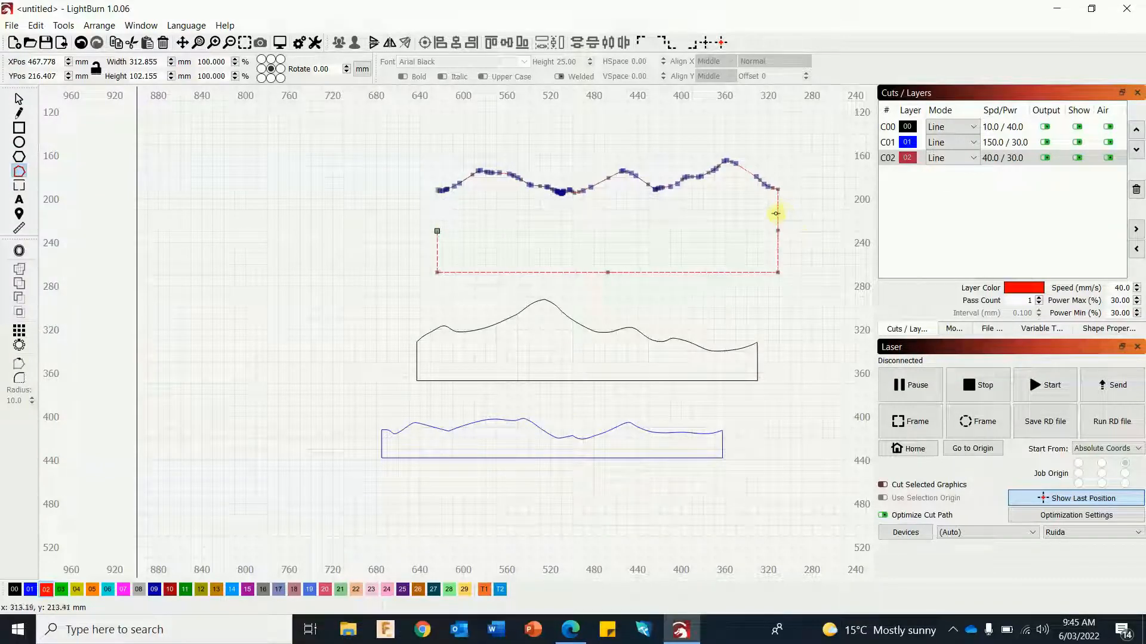
key("d")
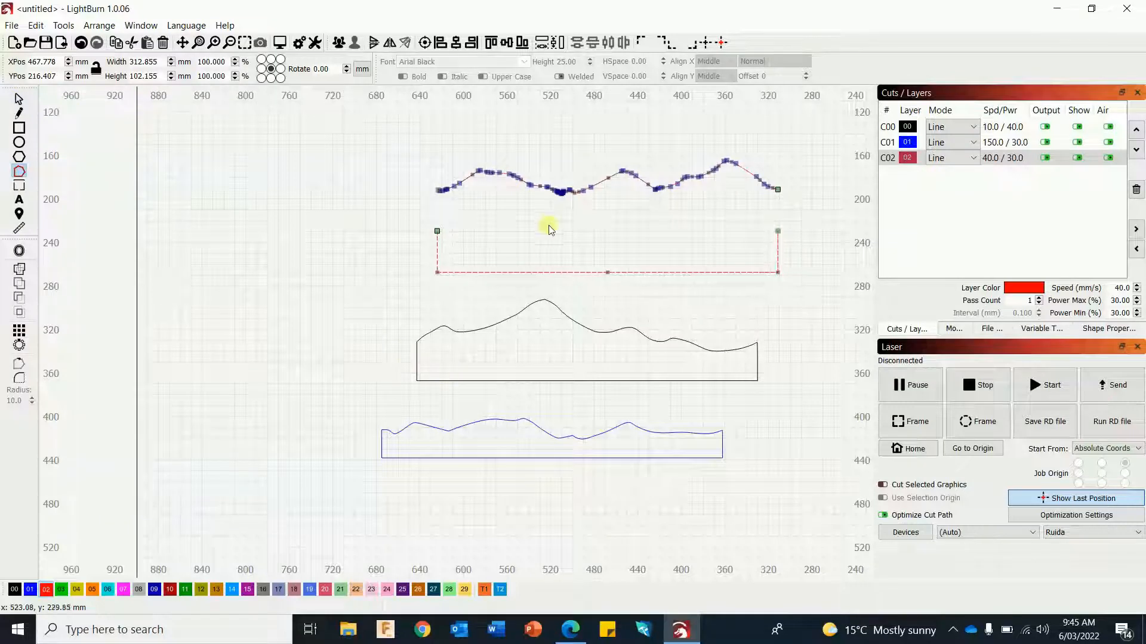
left_click(19, 101)
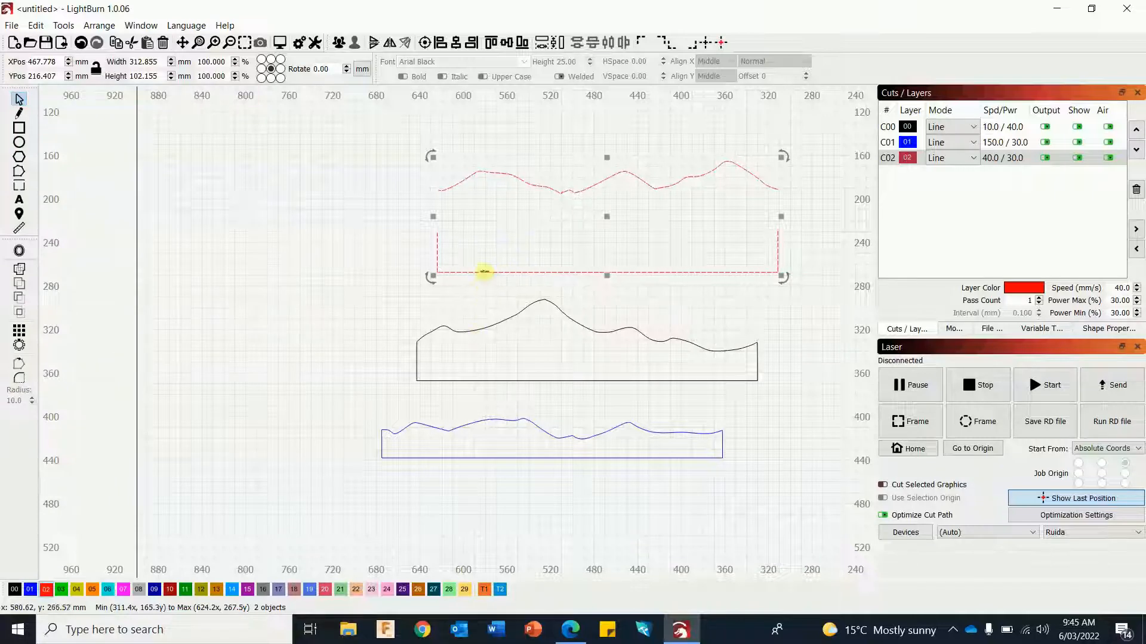
- Detach the black ridge line from its base by deleting the segments just below its two ends in node editing
left_click(475, 330)
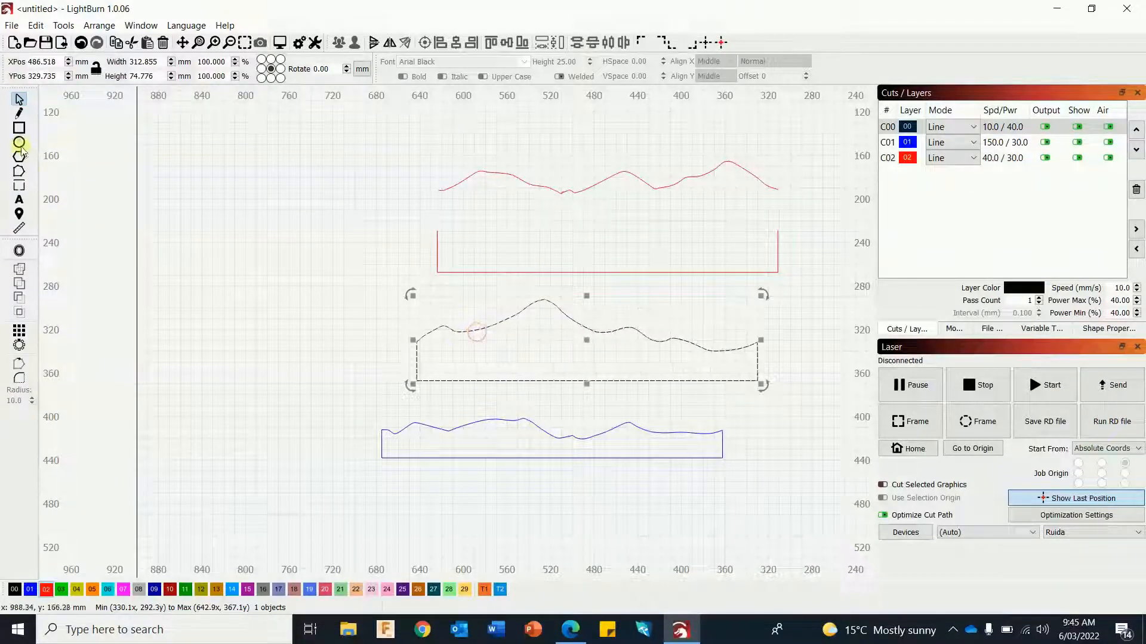
left_click(29, 172)
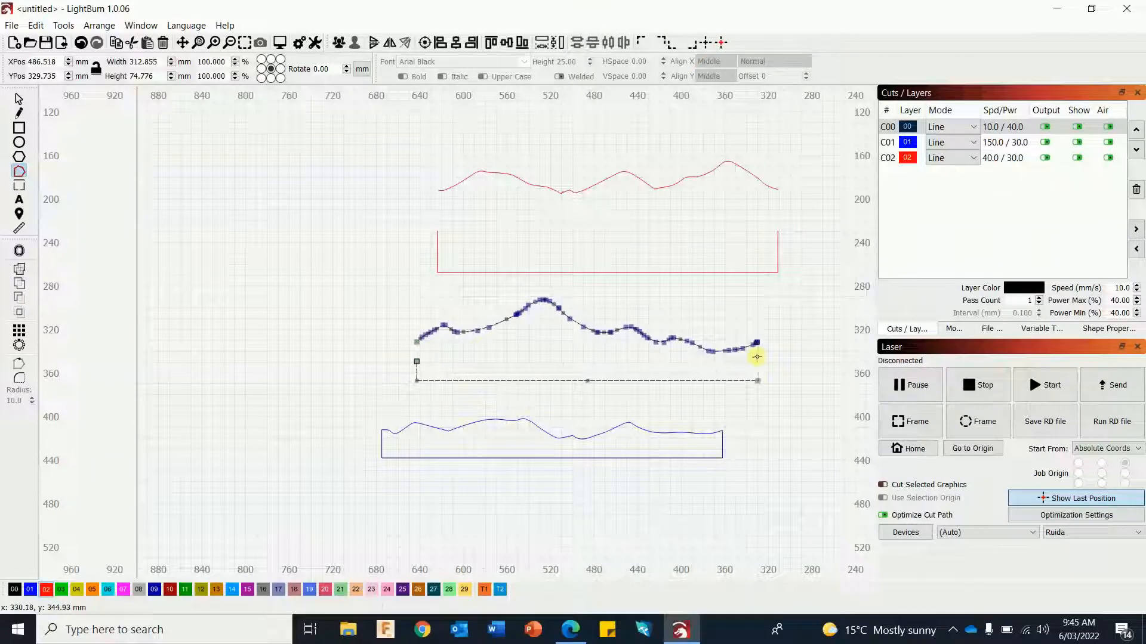
scroll(747, 380, "down", 3)
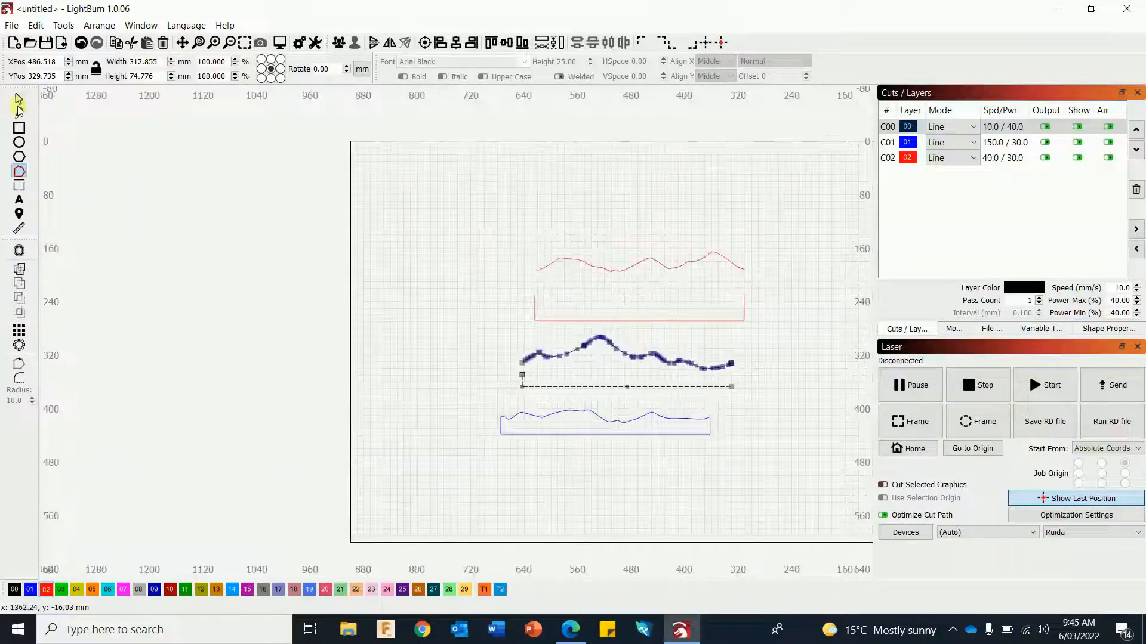
left_click(18, 100)
- Copy the black ridge line and place the copy directly under the red ridge line
left_click(598, 339)
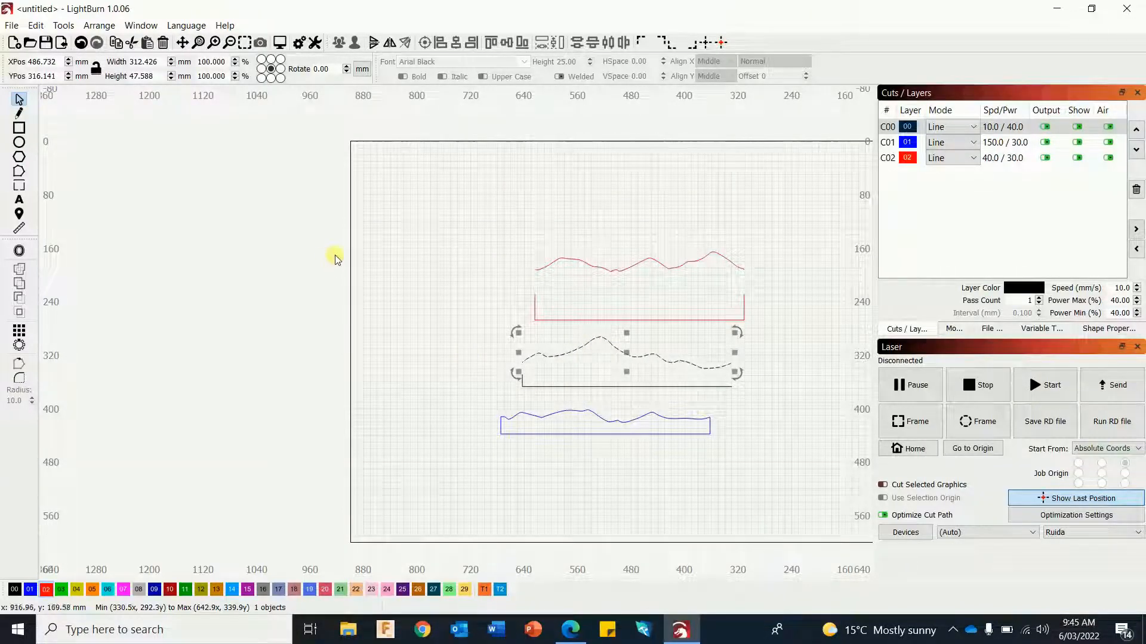
key("ctrl+v")
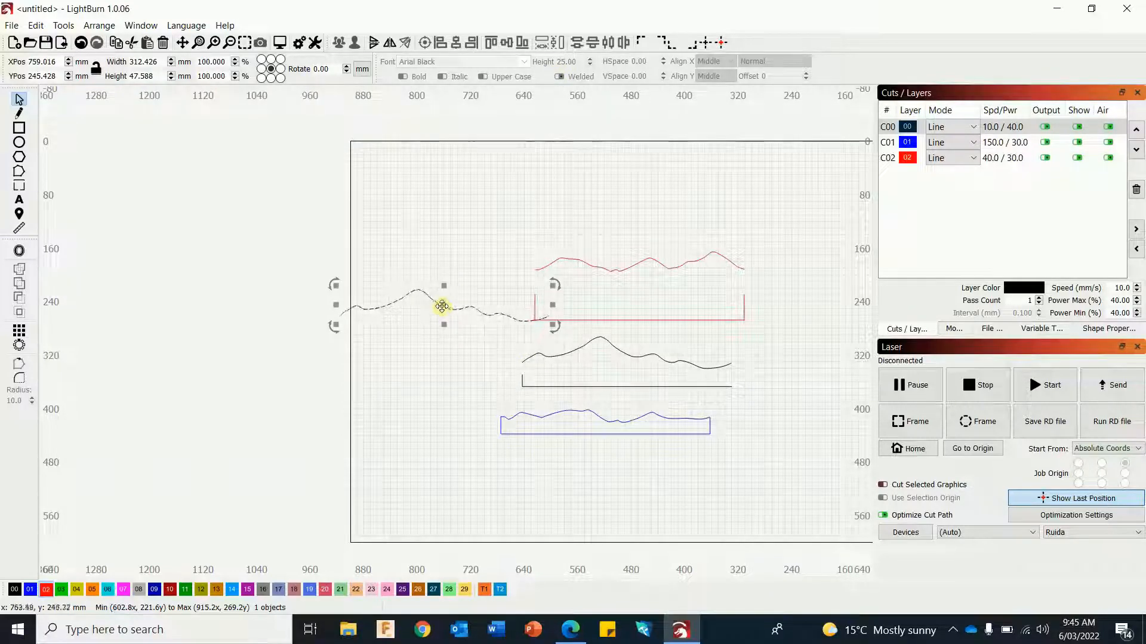
left_click_drag(444, 304, 639, 294)
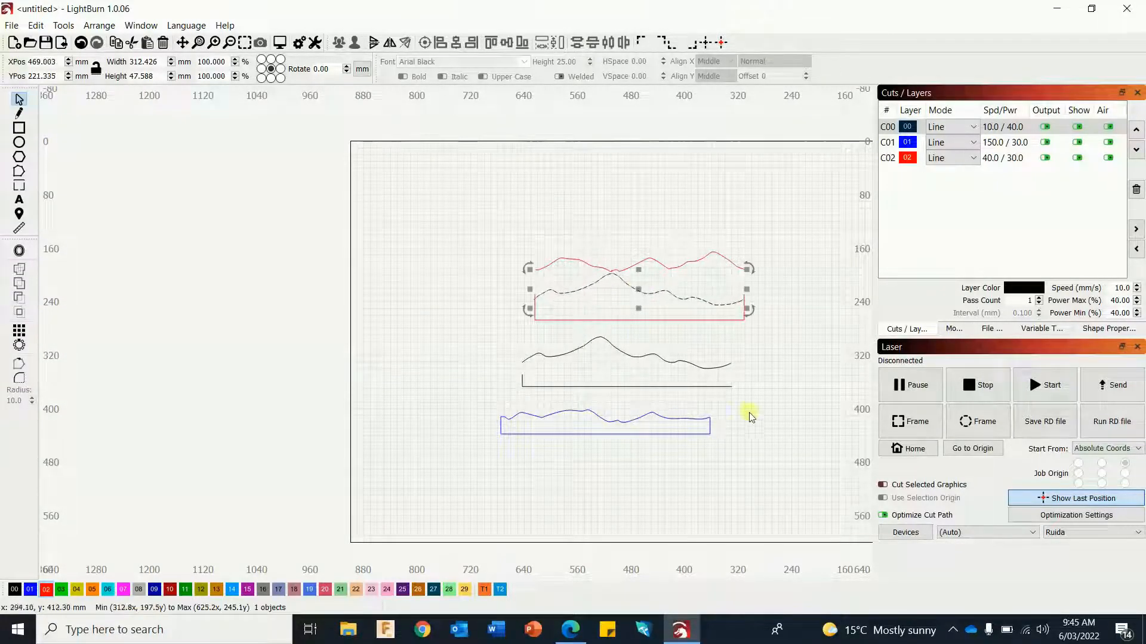
- Move the detached red base out to the left, clear of the ridge lines, and deselect it
left_click(693, 312)
left_click(678, 317)
left_click_drag(630, 314, 365, 281)
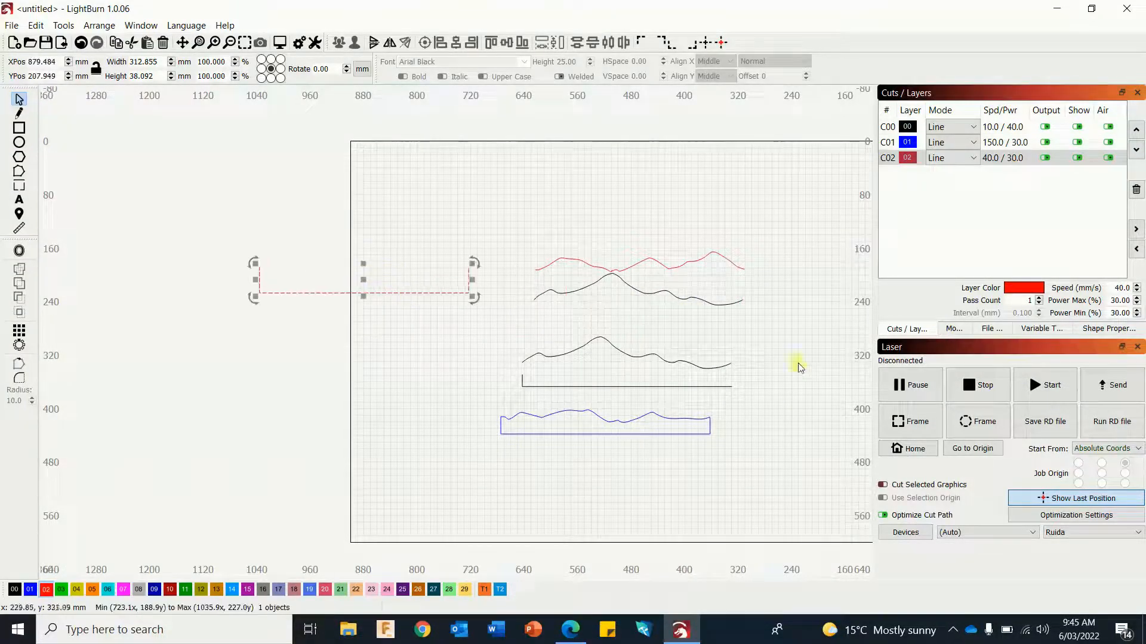
left_click(765, 355)
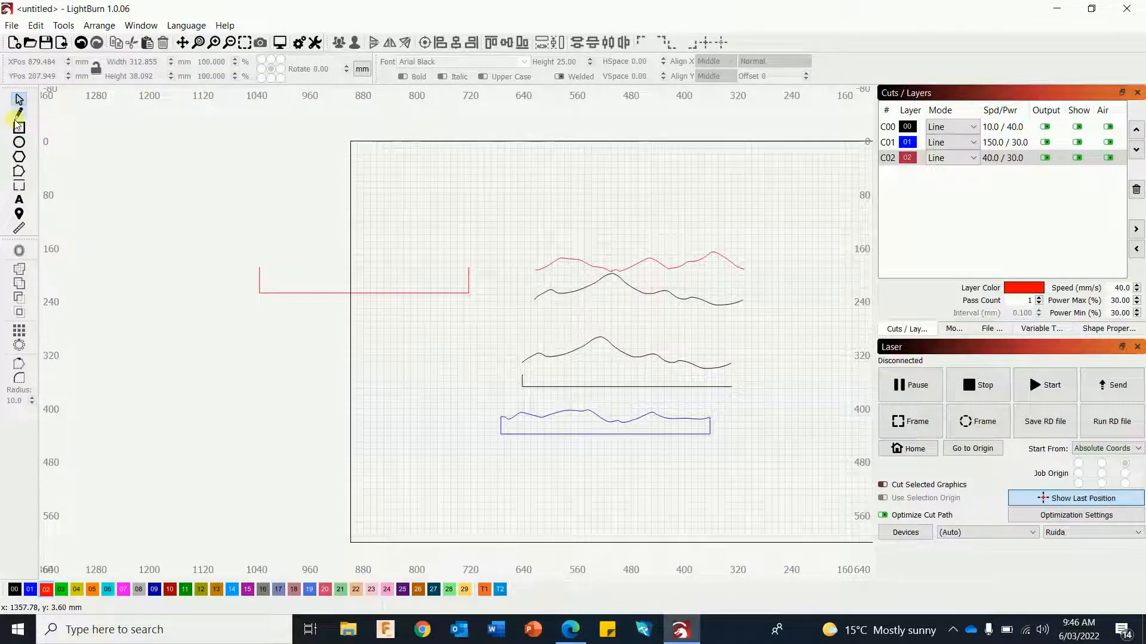
- Remove the small loop in the central valley of the red ridge line by straightening and deleting its nodes
scroll(662, 311, "up", 8)
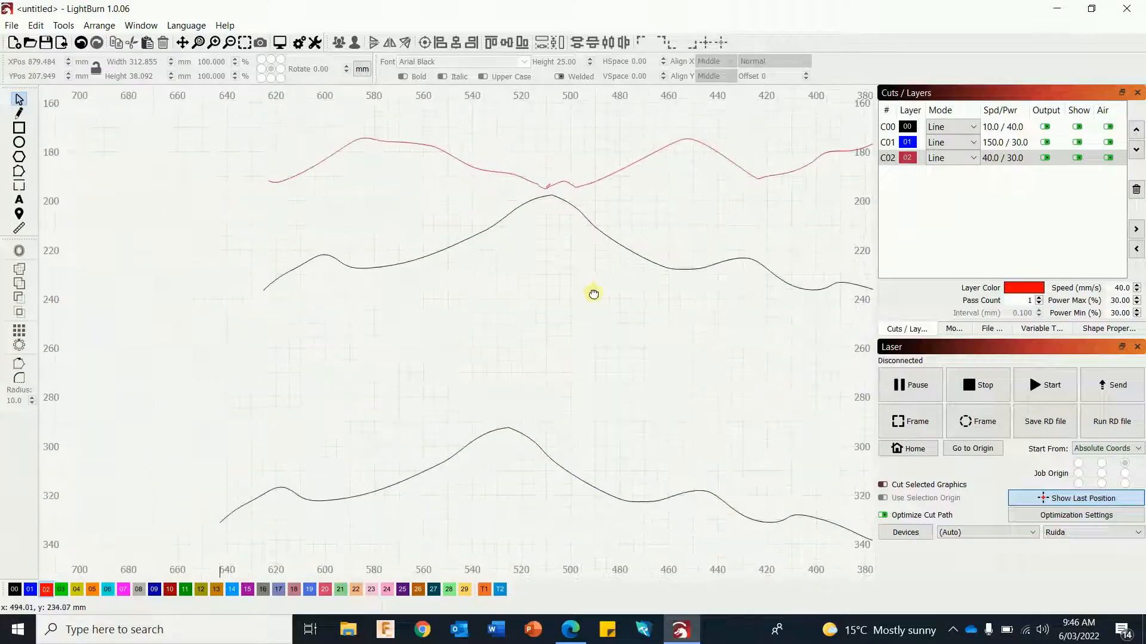
left_click(600, 218)
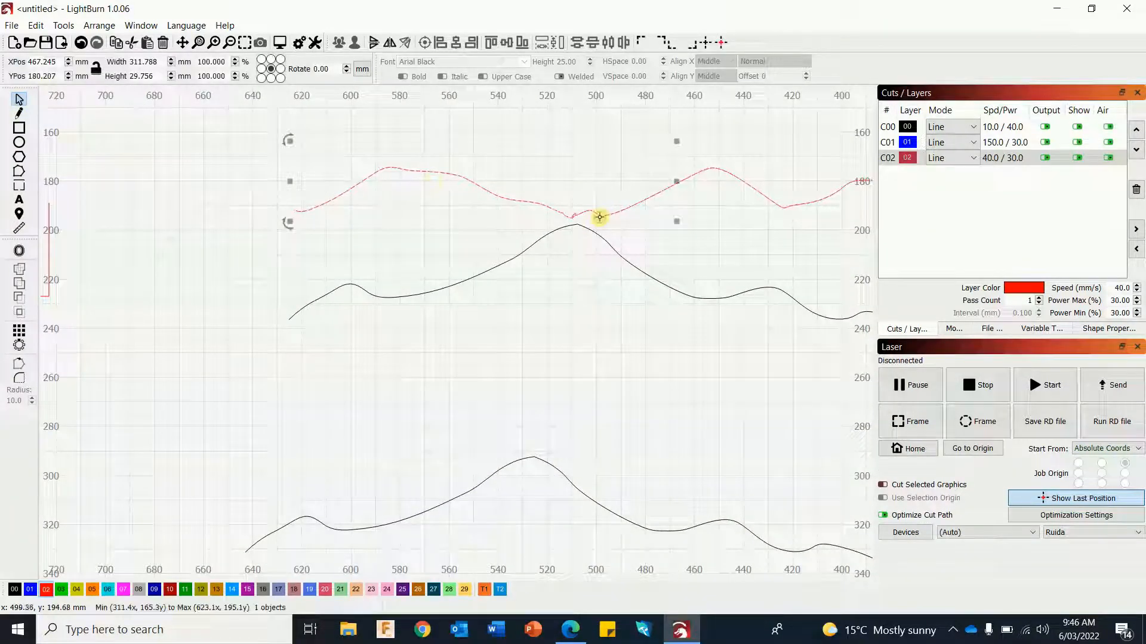
left_click(19, 113)
scroll(585, 280, "up", 4)
left_click(19, 171)
scroll(429, 179, "up", 3)
scroll(429, 138, "up", 3)
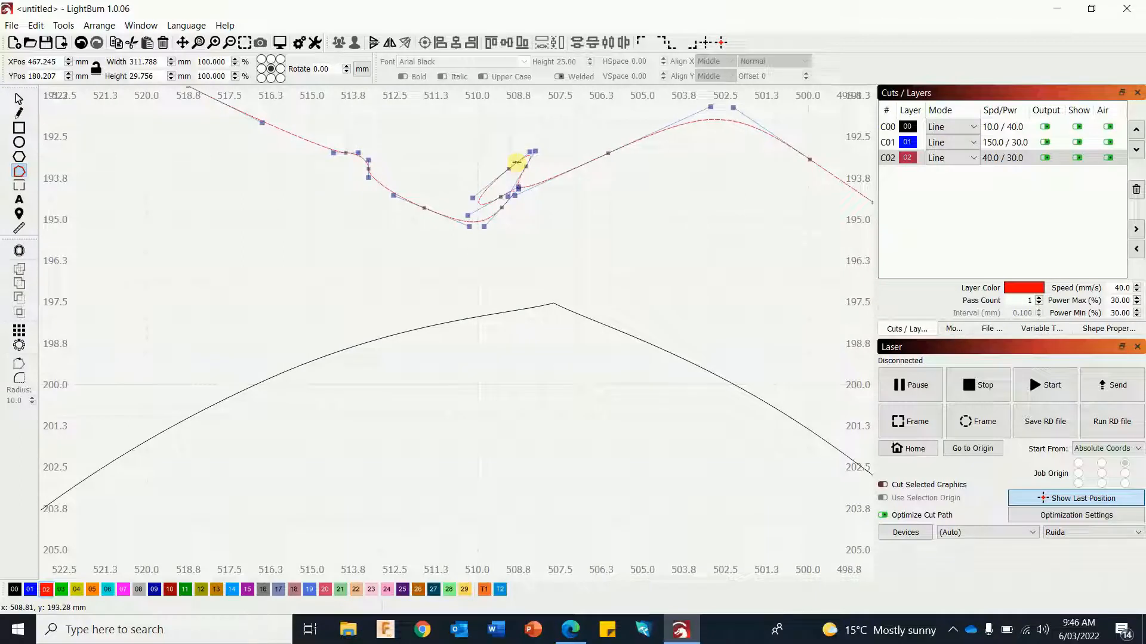
key("l")
left_click_drag(524, 165, 520, 193)
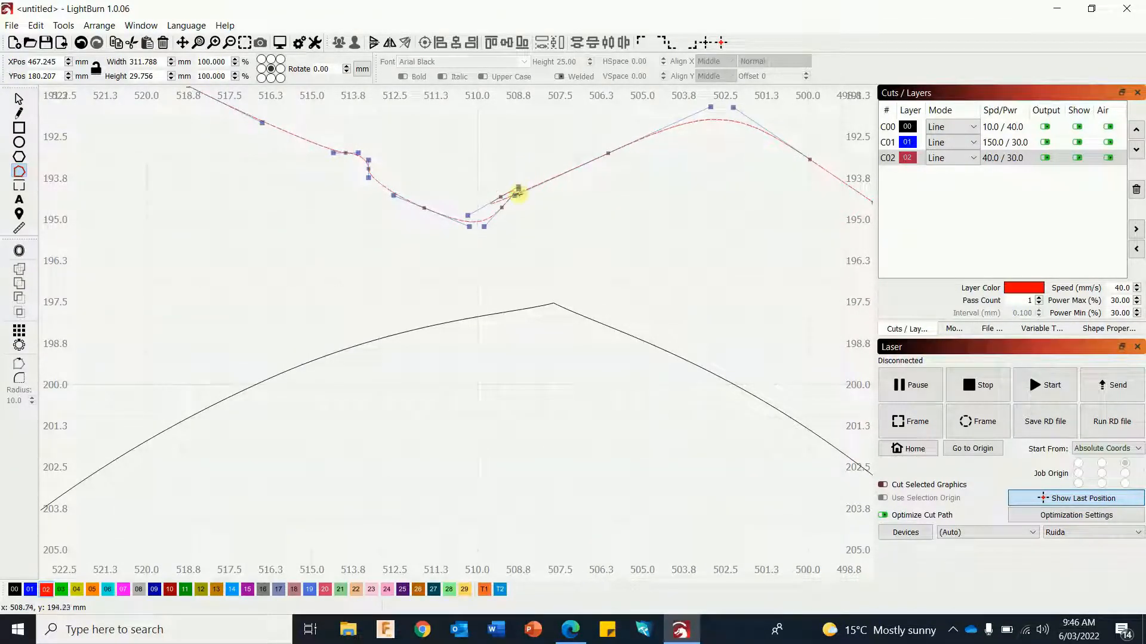
key("s")
key("l")
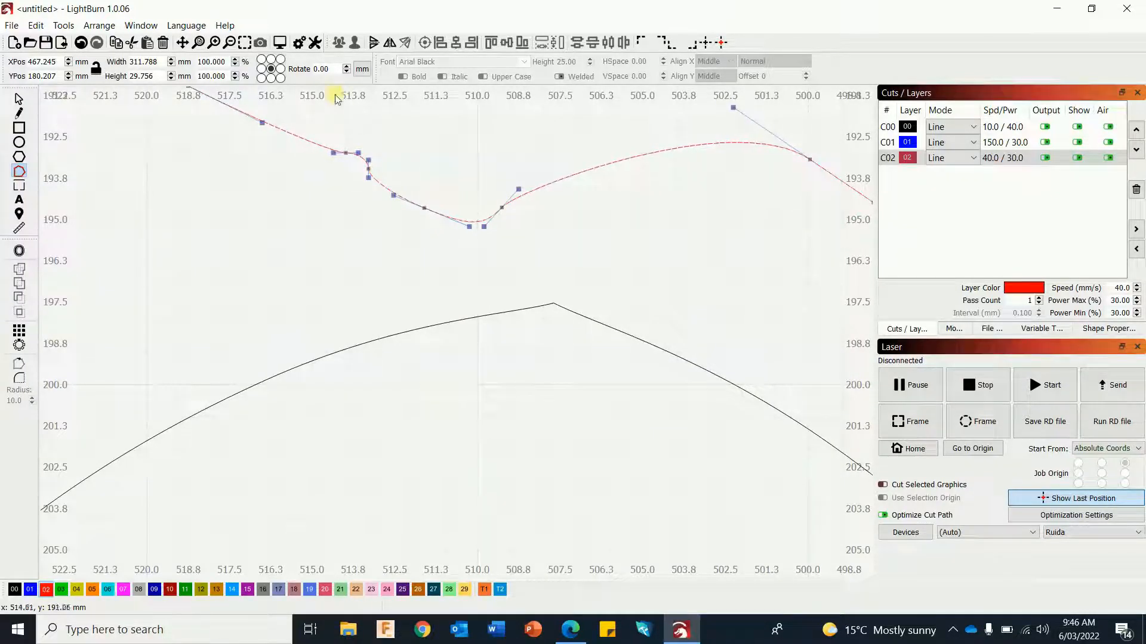
- Align the left ends of the red ridge line and the copied black ridge line
left_click(19, 113)
scroll(469, 297, "down", 10)
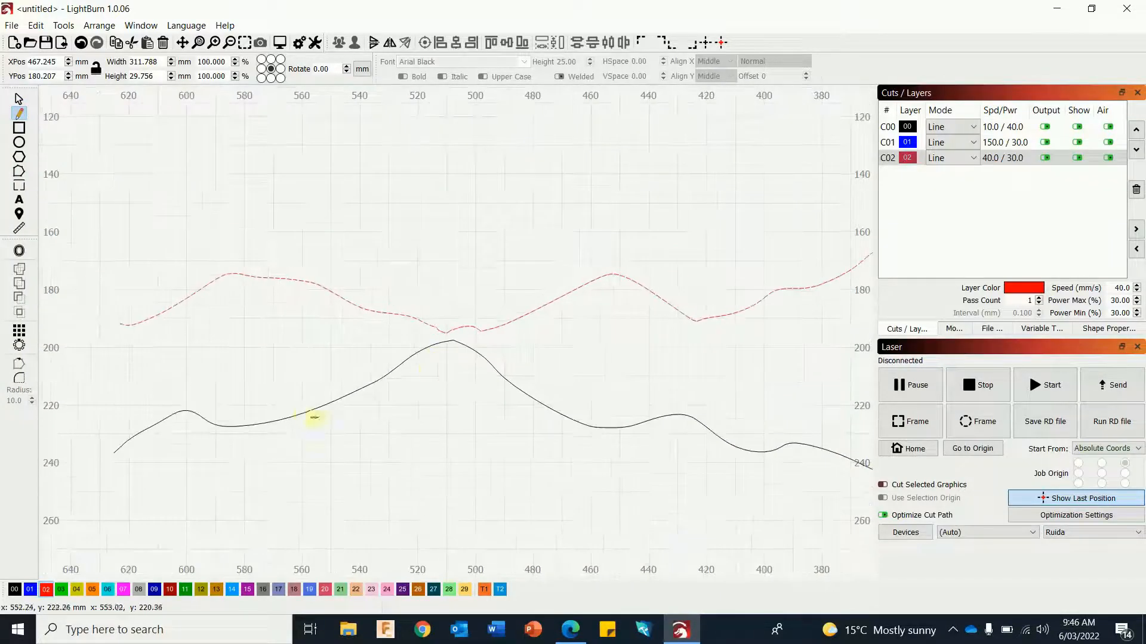
key("Escape")
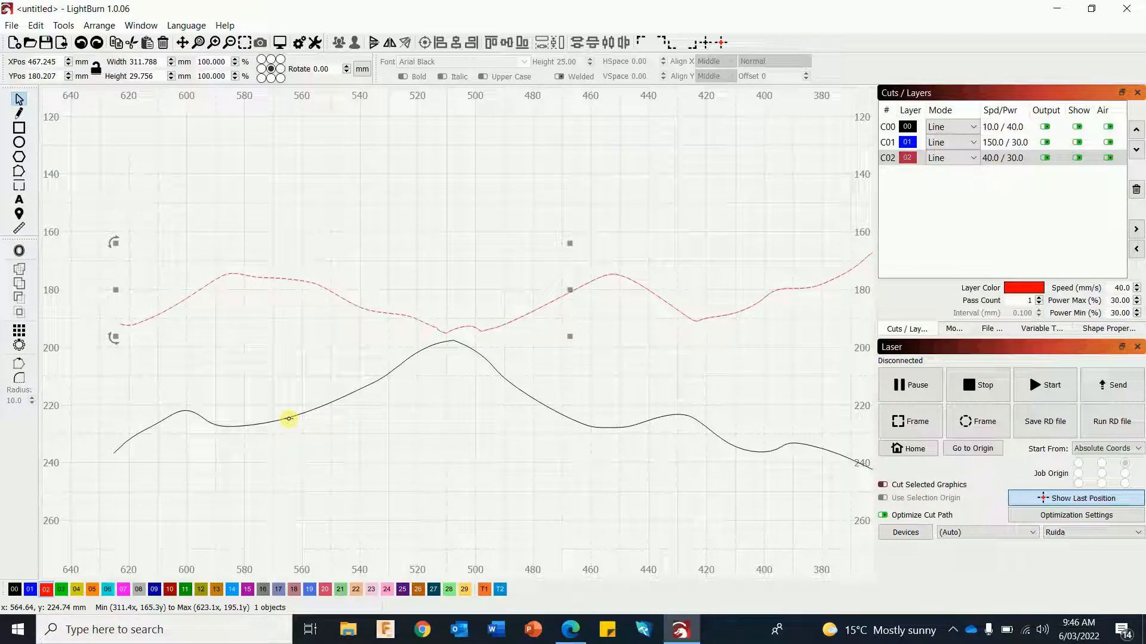
left_click(289, 419, "shift")
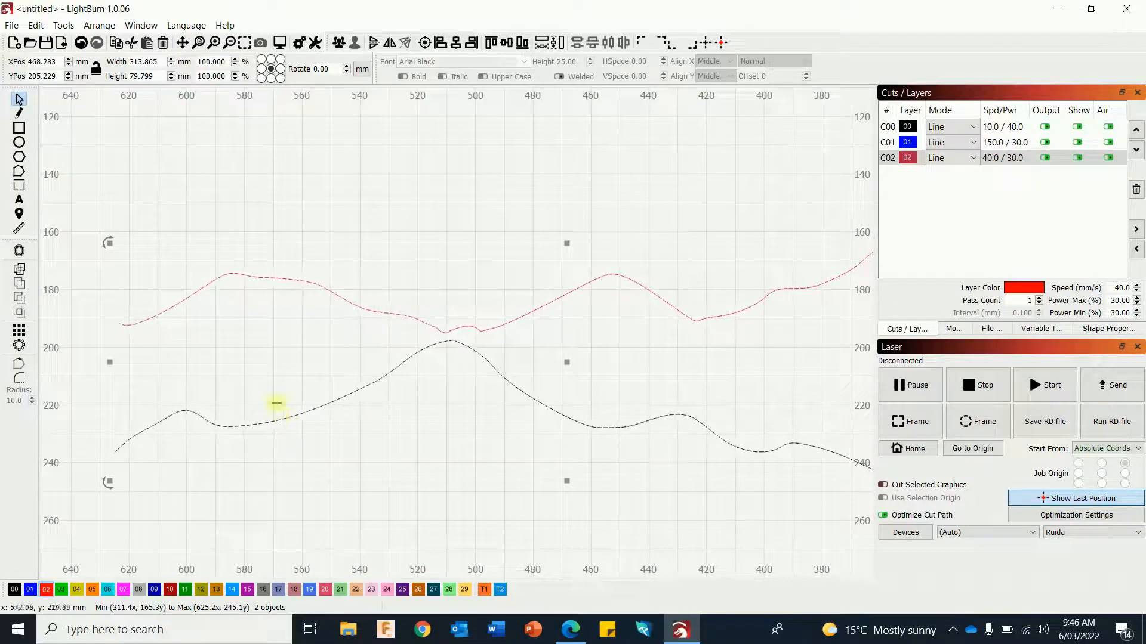
left_click(440, 42)
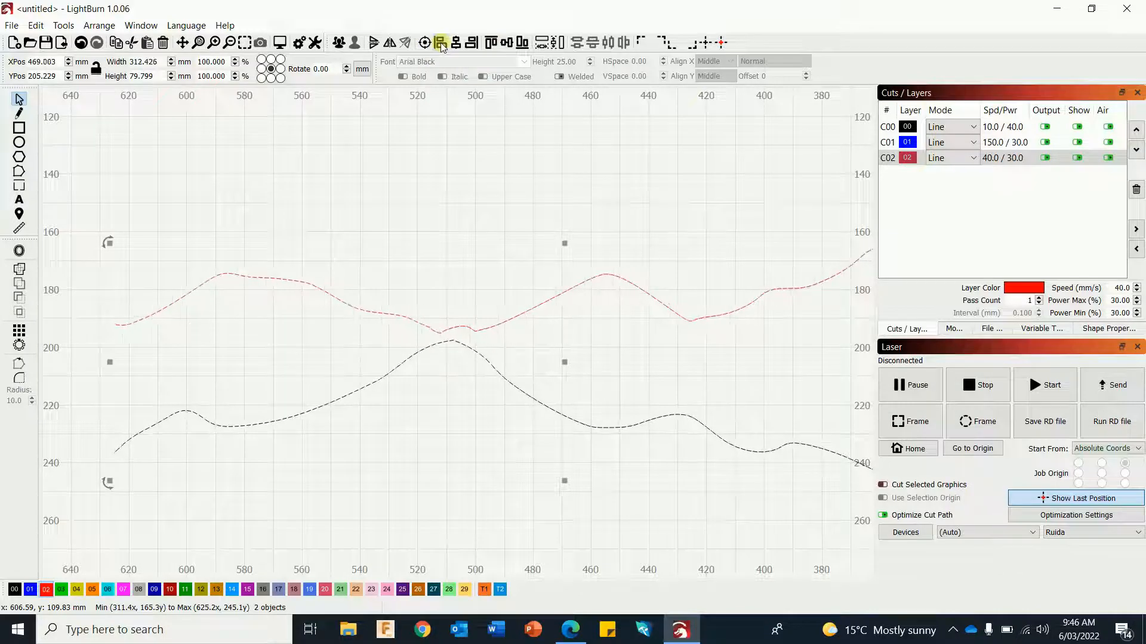
left_click(442, 160)
- Draw vertical lines connecting the left and right ends of the red ridge line to the black ridge copy below
scroll(205, 379, "down", 3)
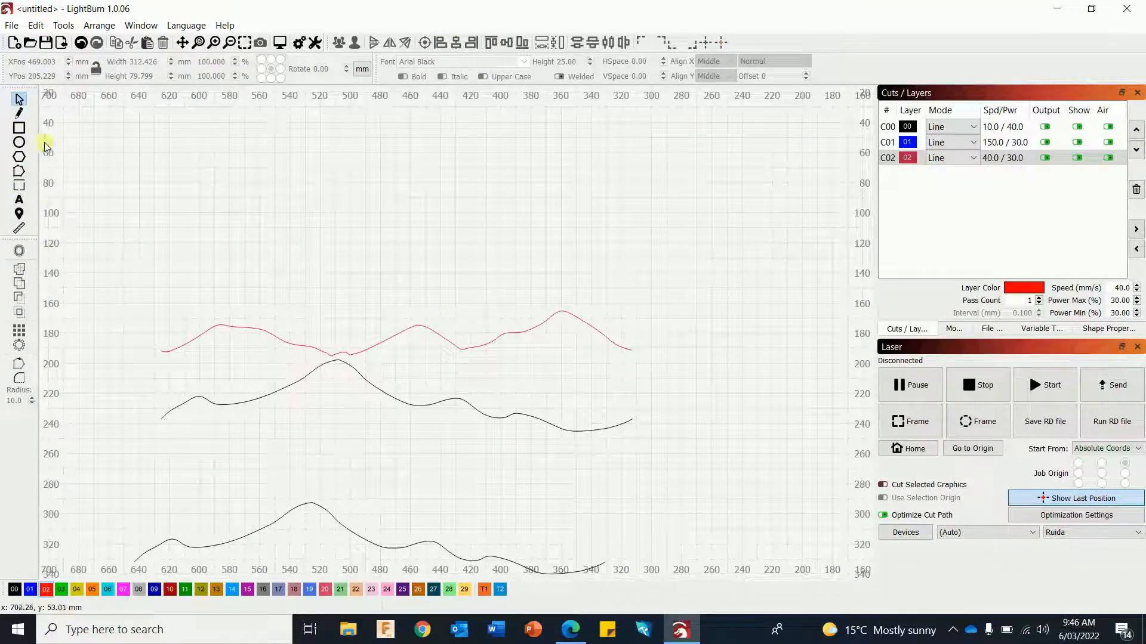
left_click(19, 112)
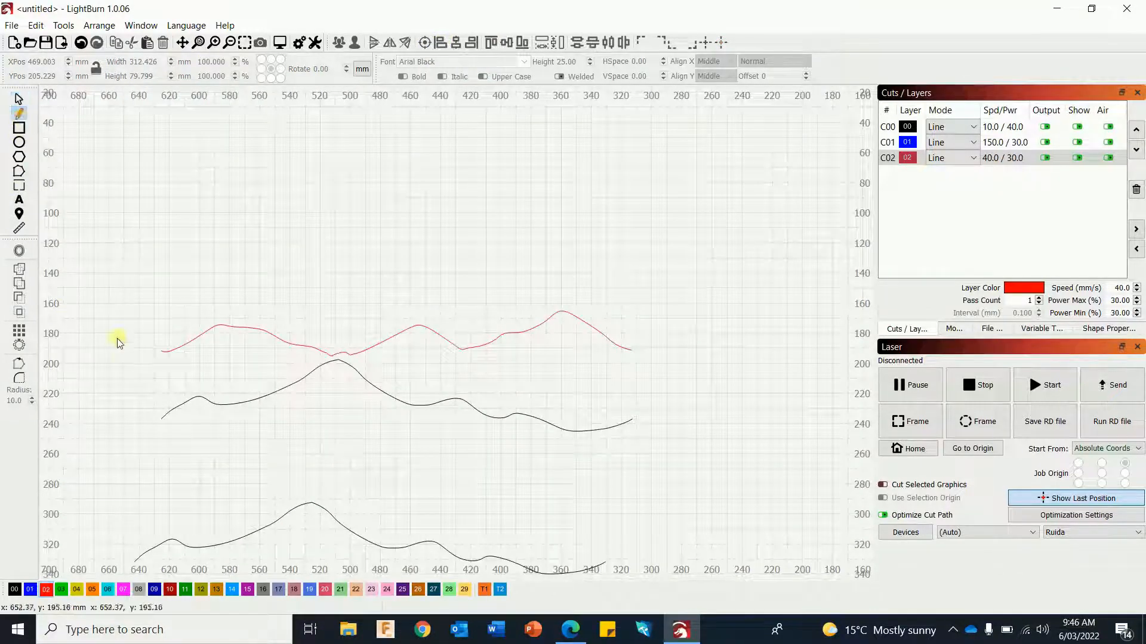
left_click(161, 352)
left_click(161, 418)
right_click(262, 443)
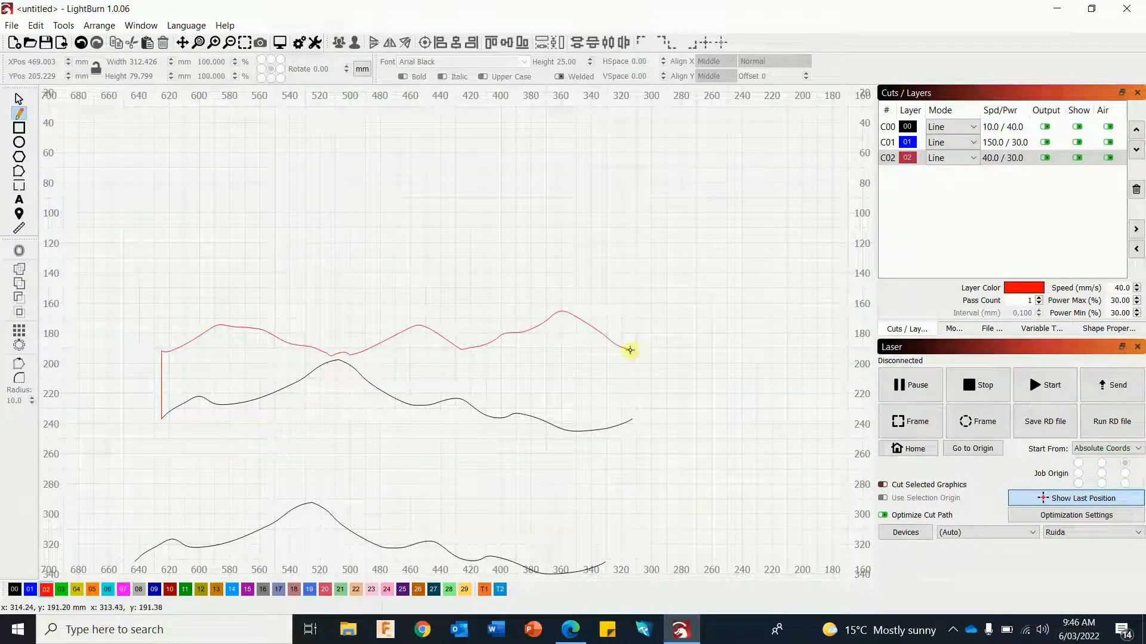
left_click(632, 418)
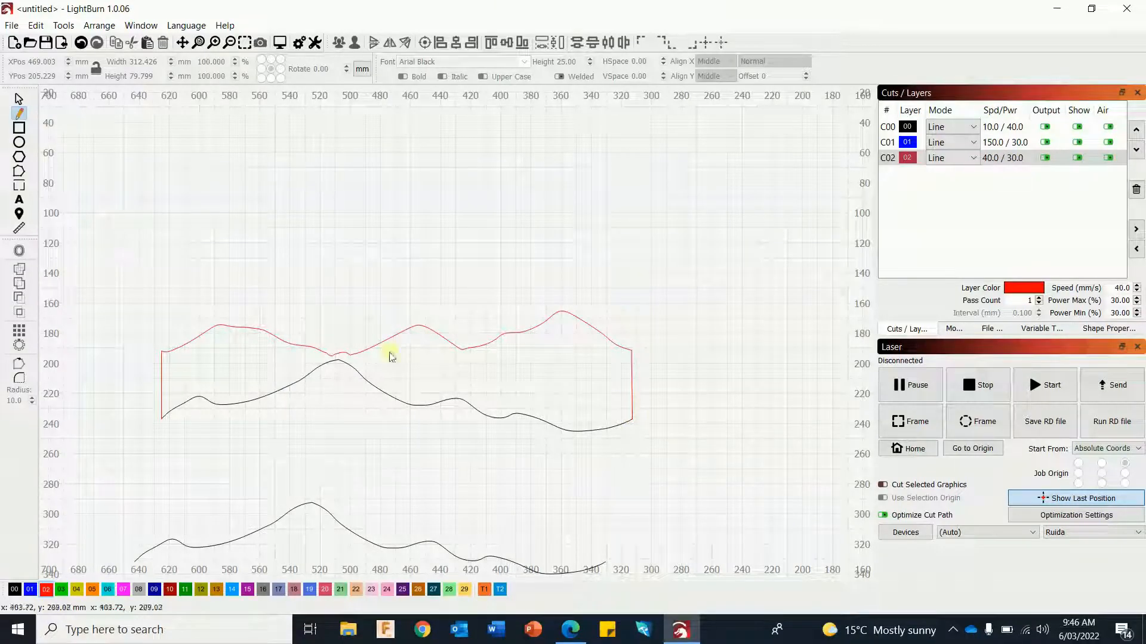
left_click(19, 99)
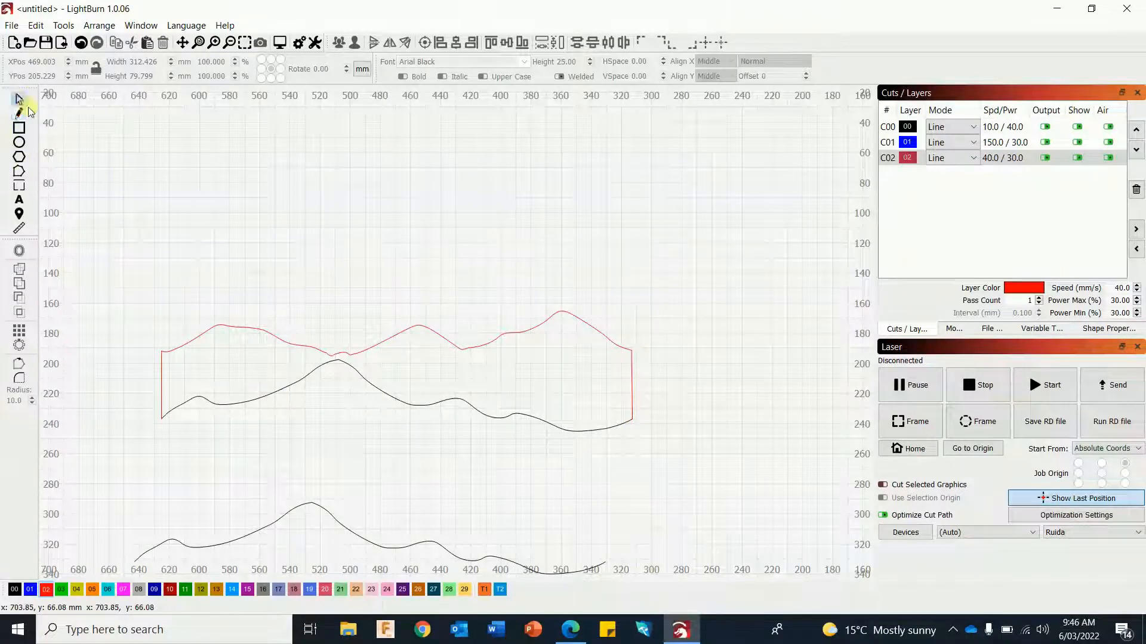
- Assign the copied black ridge line to the red layer C02 and set that layer to Fill mode
left_click(365, 382)
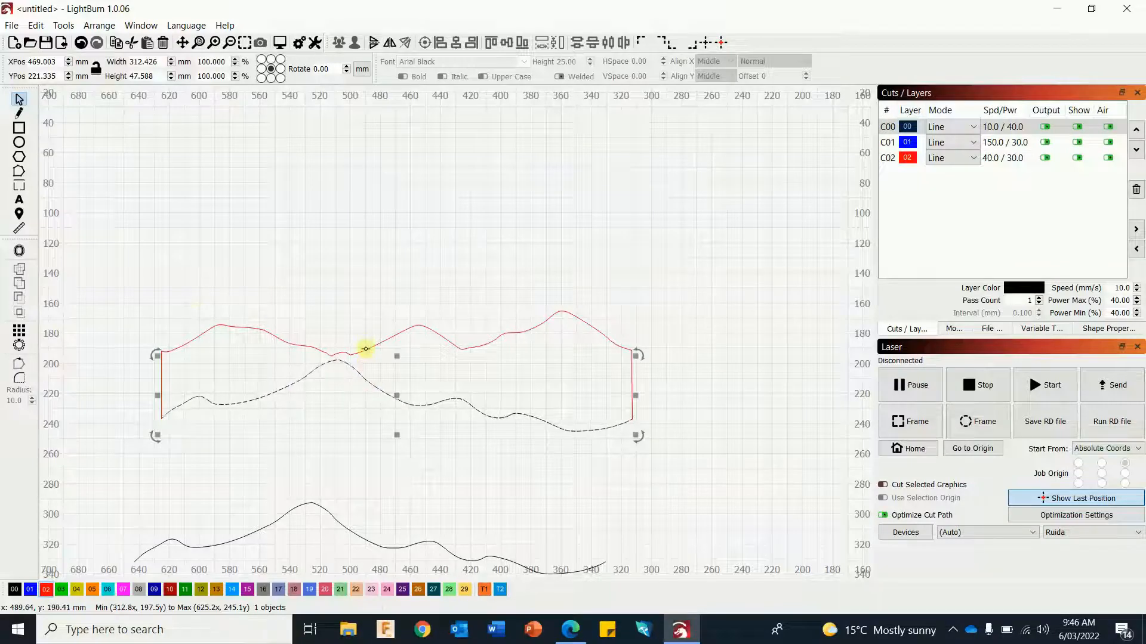
left_click(50, 590)
left_click(452, 488)
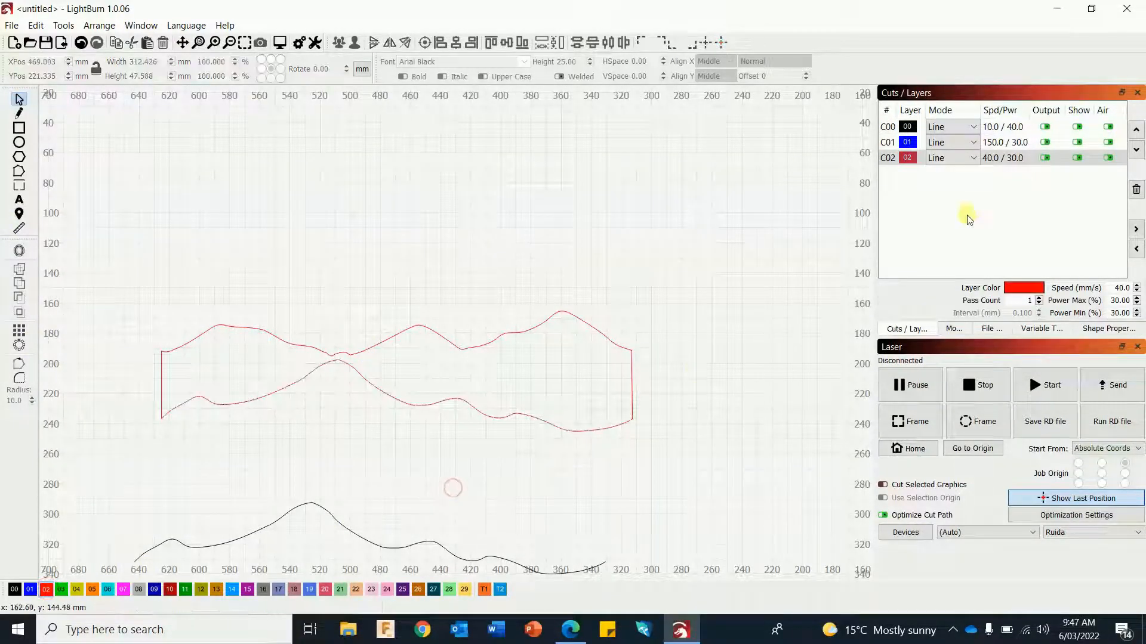
left_click(952, 158)
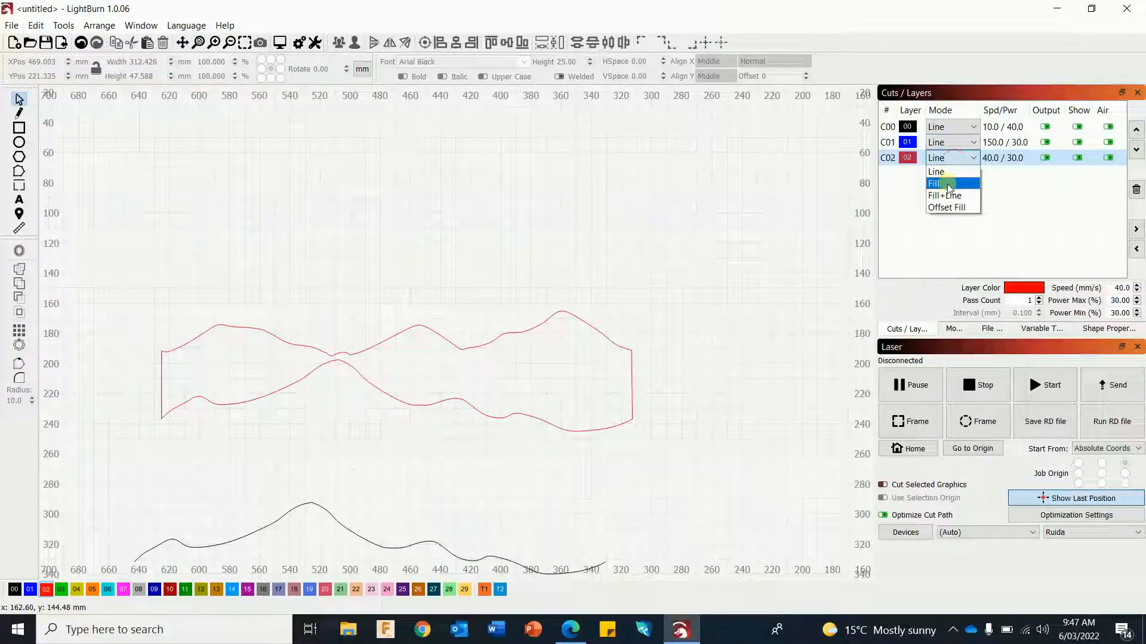
left_click(948, 184)
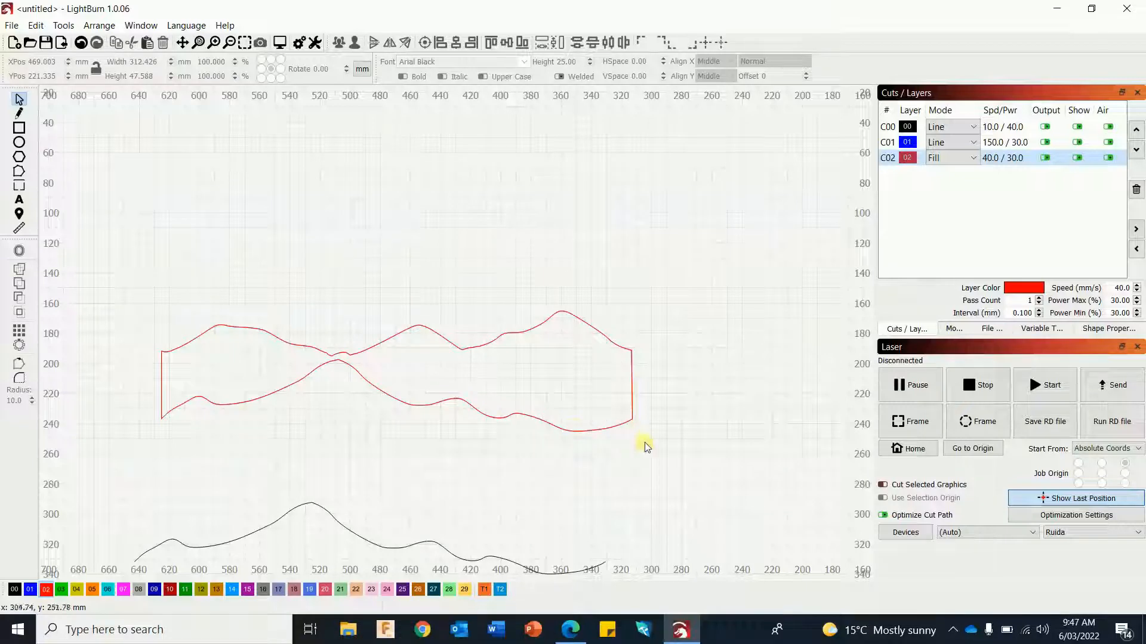
- Preview the job and show the open shapes that belong to the fill layer
scroll(652, 342, "down", 3)
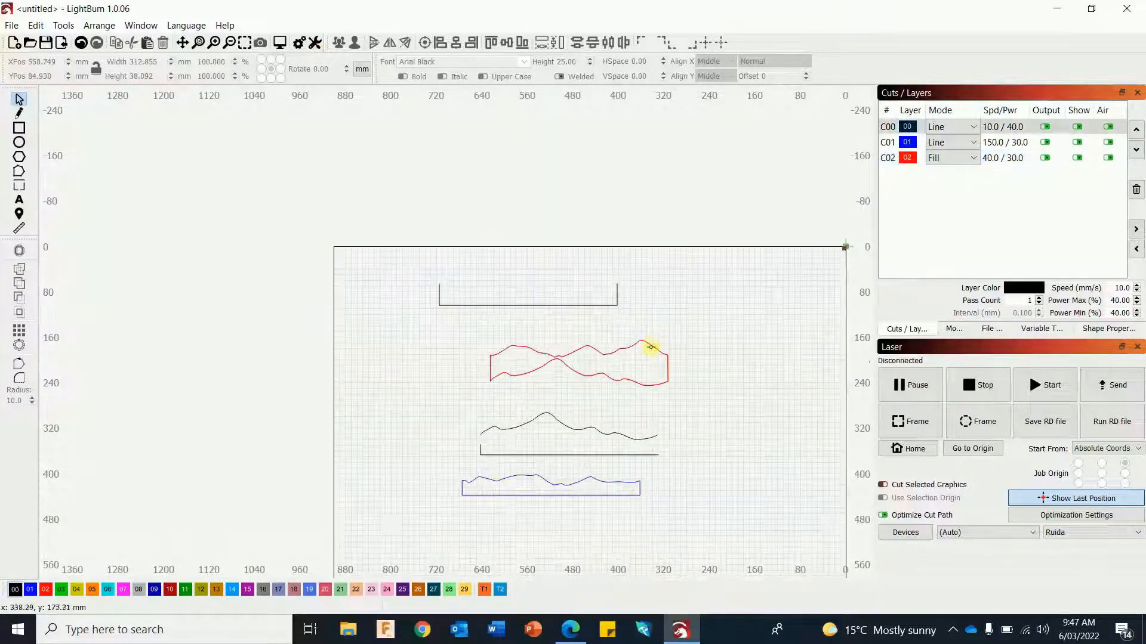
left_click(279, 43)
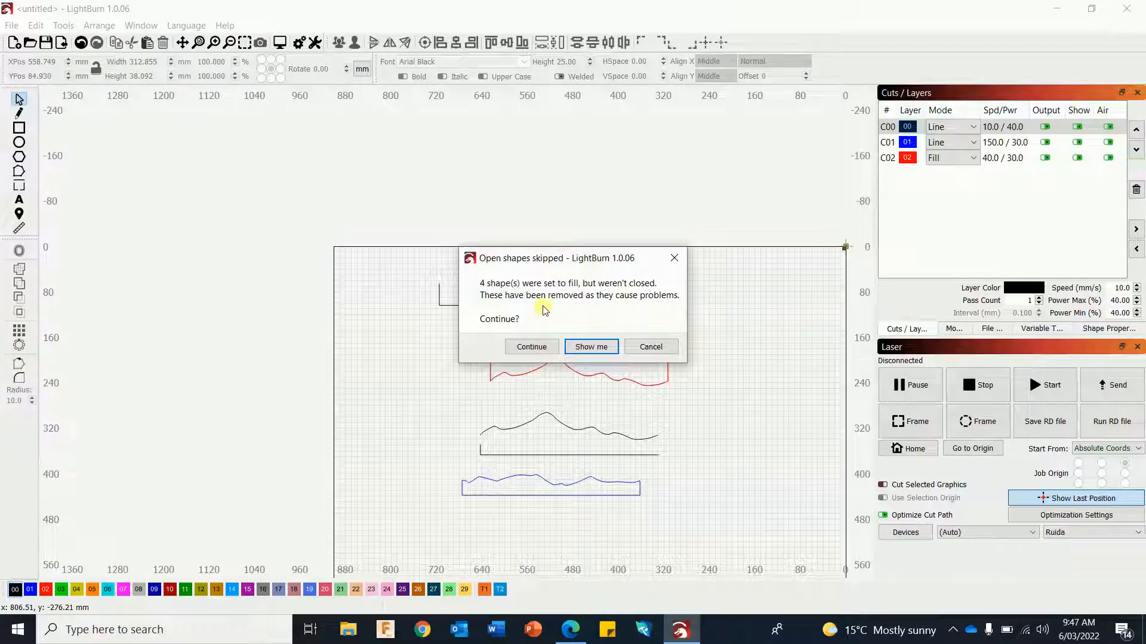
left_click(591, 347)
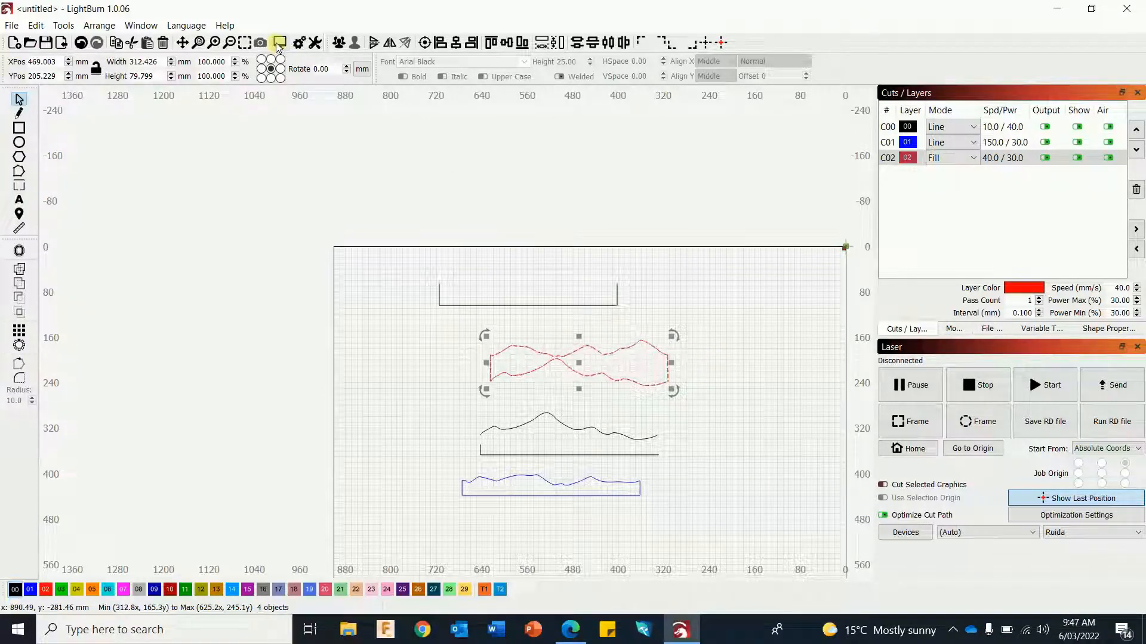
scroll(634, 365, "up", 2)
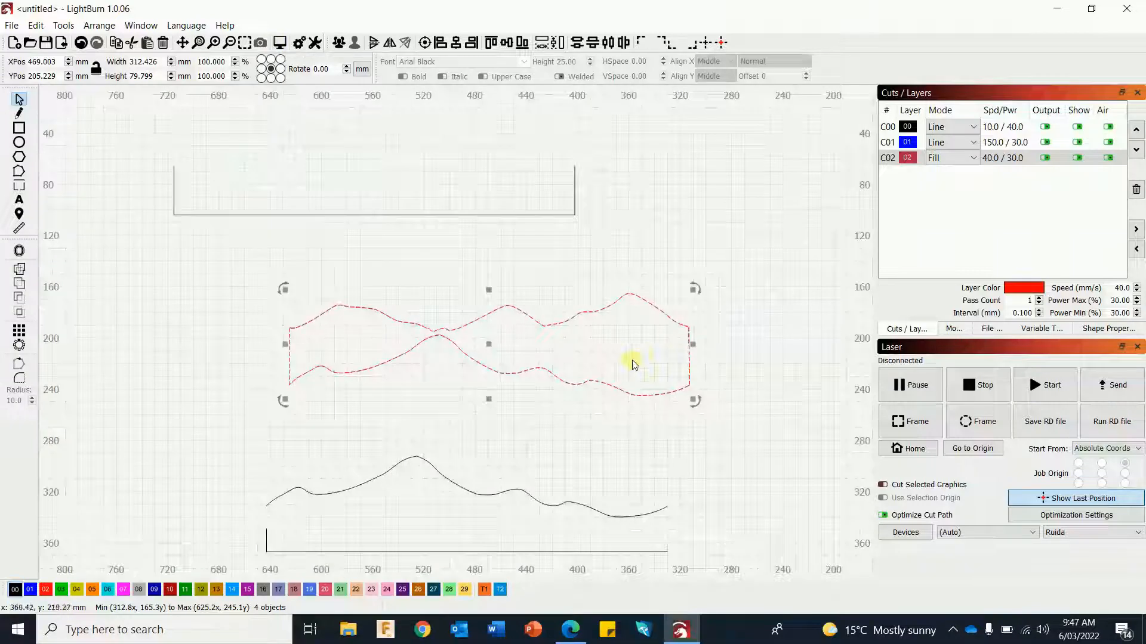
- Join the end nodes of the two red ridge lines and their vertical side lines at the corners to form one closed shape
scroll(634, 365, "up", 2)
left_click(19, 174)
left_click_drag(563, 384, 728, 344)
left_click_drag(343, 412, 667, 422)
left_click_drag(450, 429, 619, 435)
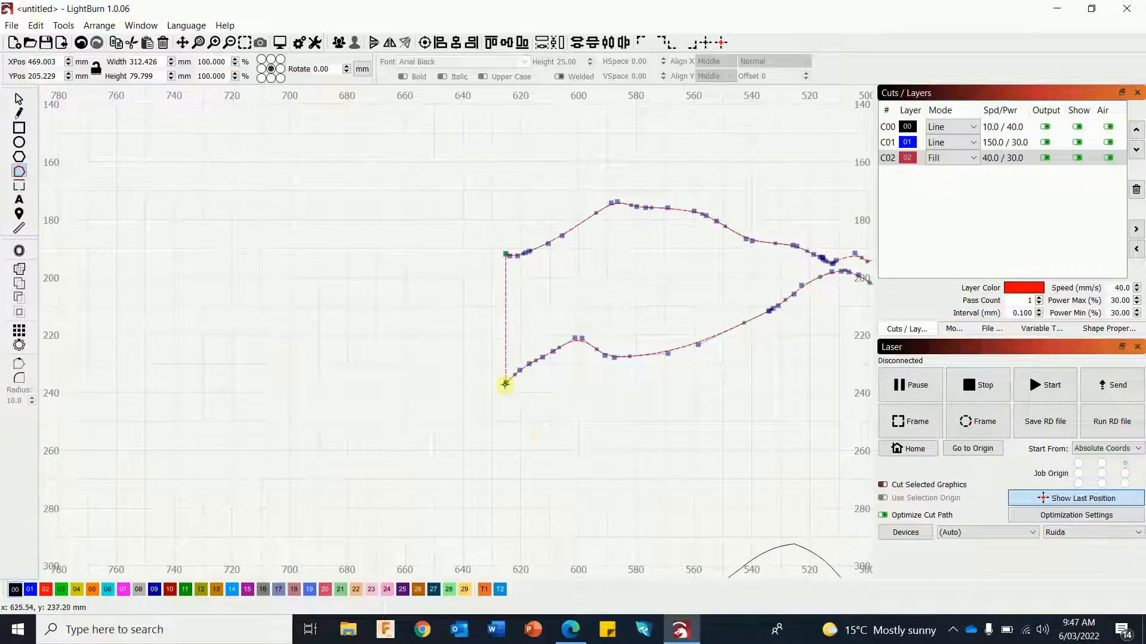
mouse_move(504, 383)
left_mouse_down()
mouse_move(463, 373)
mouse_move(510, 389)
left_mouse_up()
left_click(500, 306)
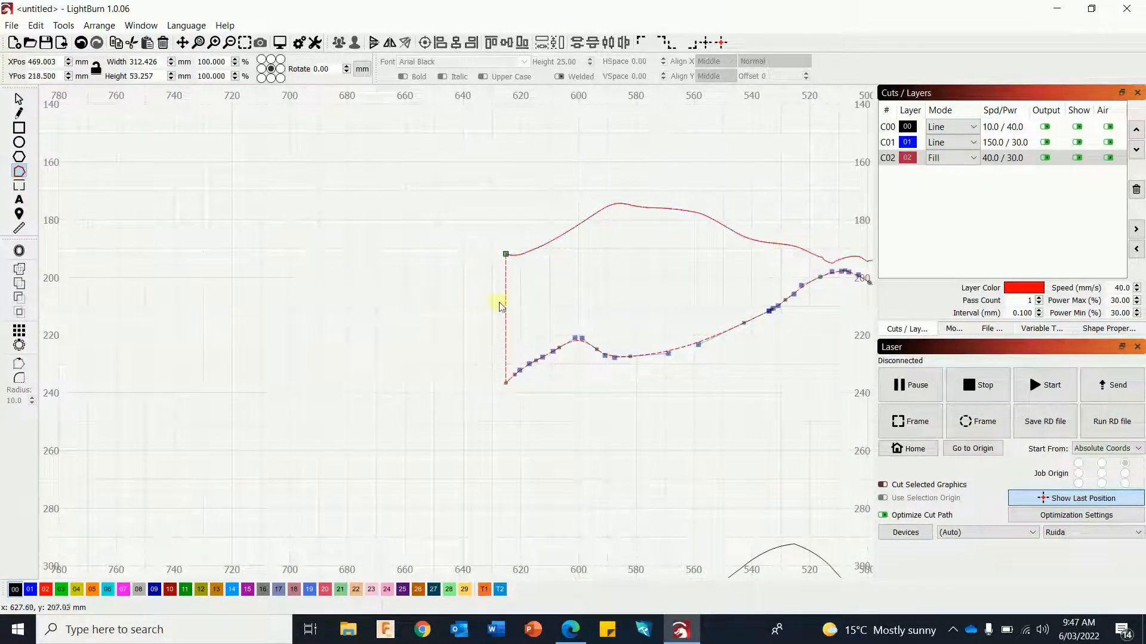
mouse_move(506, 255)
left_mouse_down()
mouse_move(471, 276)
mouse_move(506, 256)
left_mouse_up()
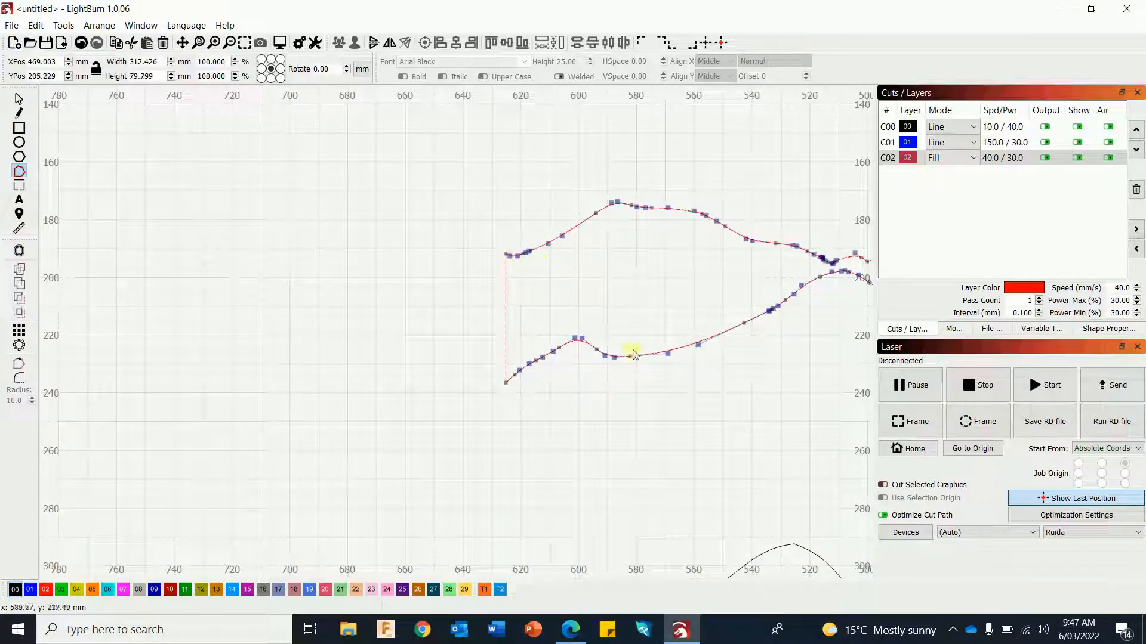
scroll(634, 355, "right", 10)
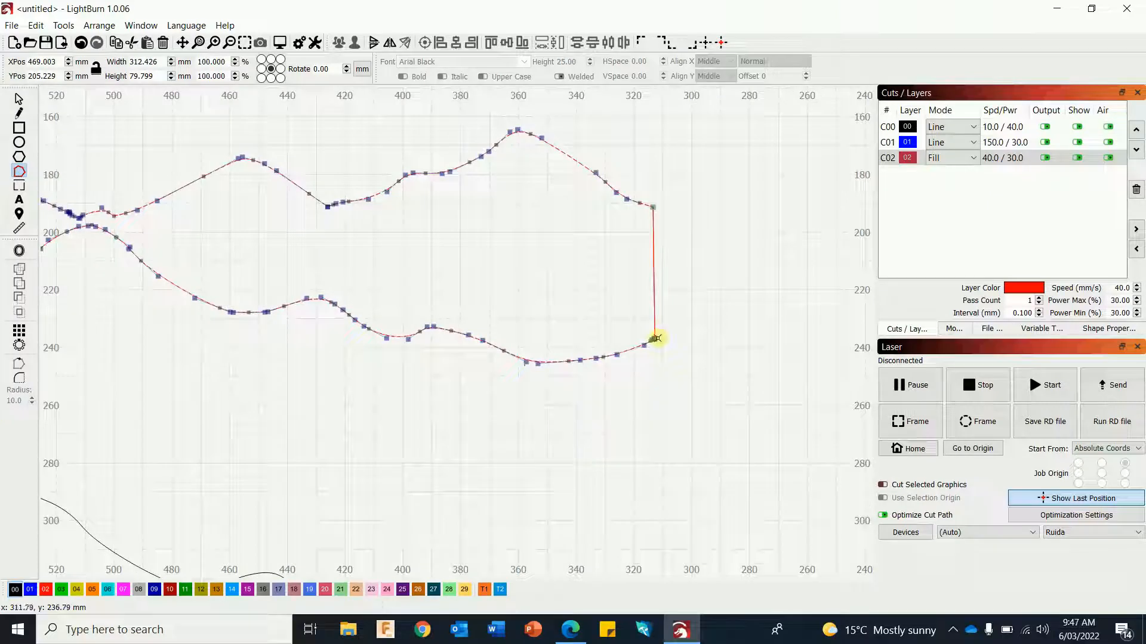
mouse_move(659, 335)
left_mouse_down()
mouse_move(680, 330)
mouse_move(678, 348)
mouse_move(652, 349)
mouse_move(655, 339)
left_mouse_up()
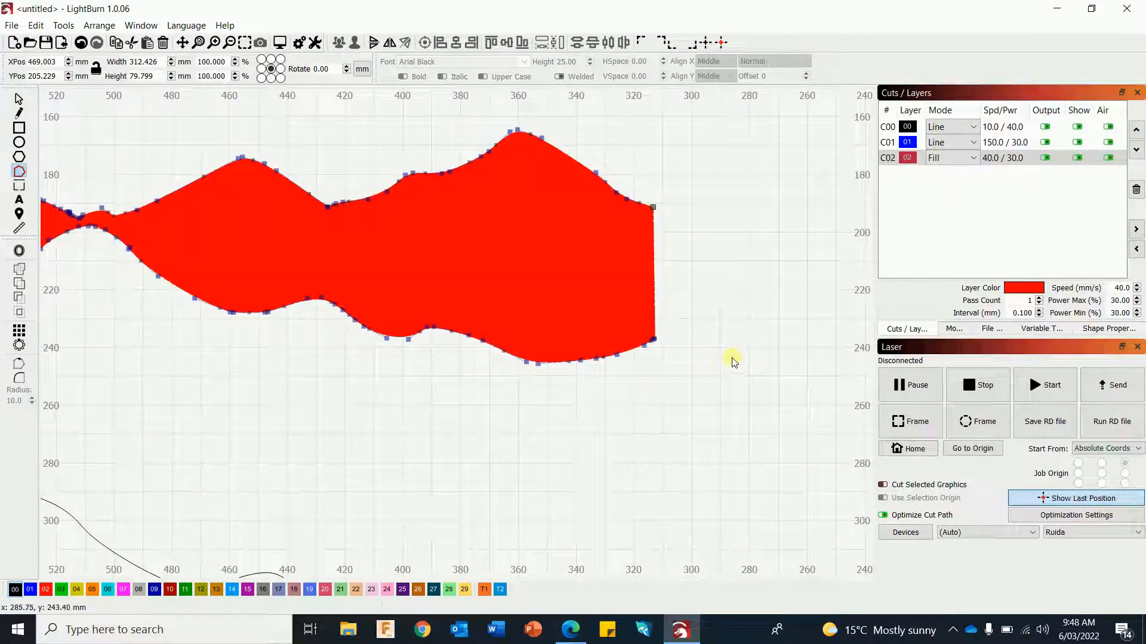
- Preview the closed red fill shape, and preview the job with the red, black and blue ridge shapes all filled
left_click(19, 99)
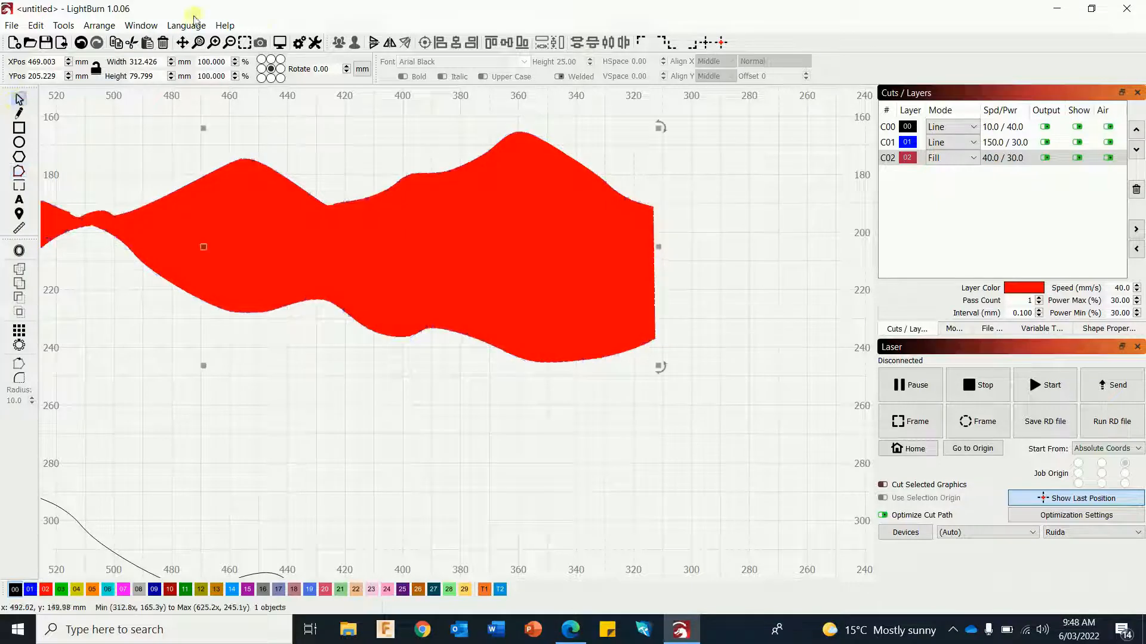
left_click(261, 43)
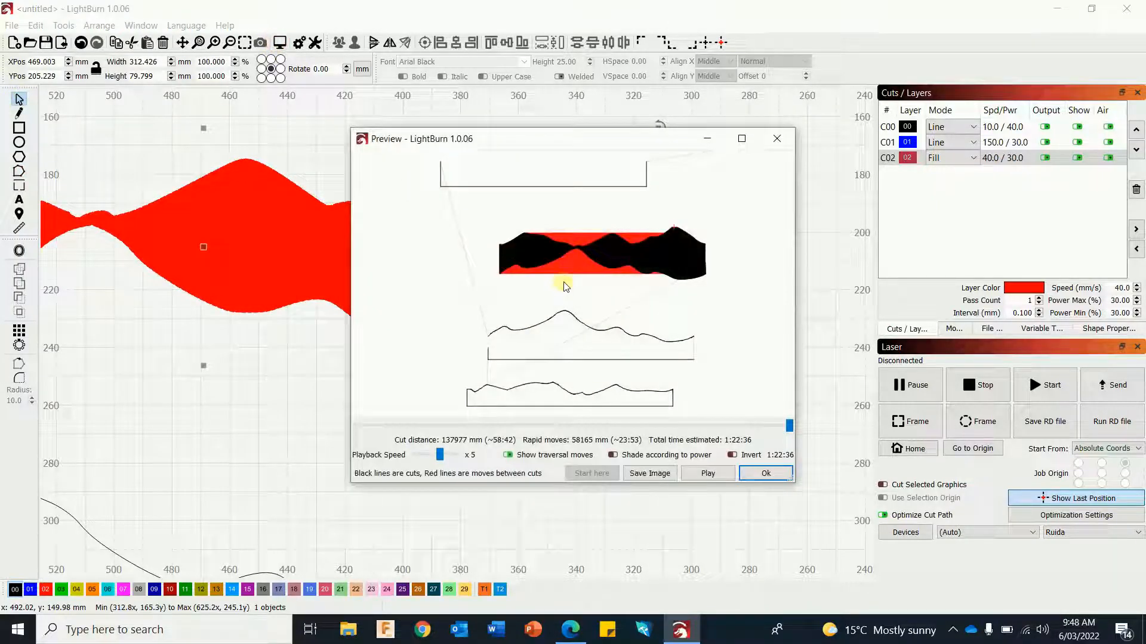
left_click(766, 473)
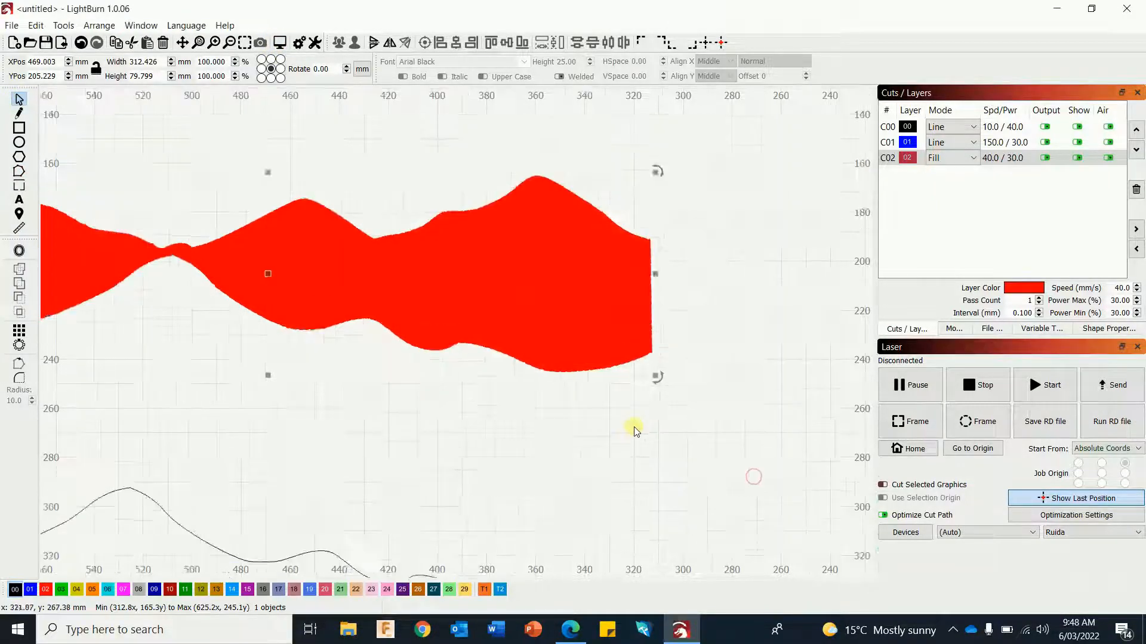
scroll(512, 434, "down", 5)
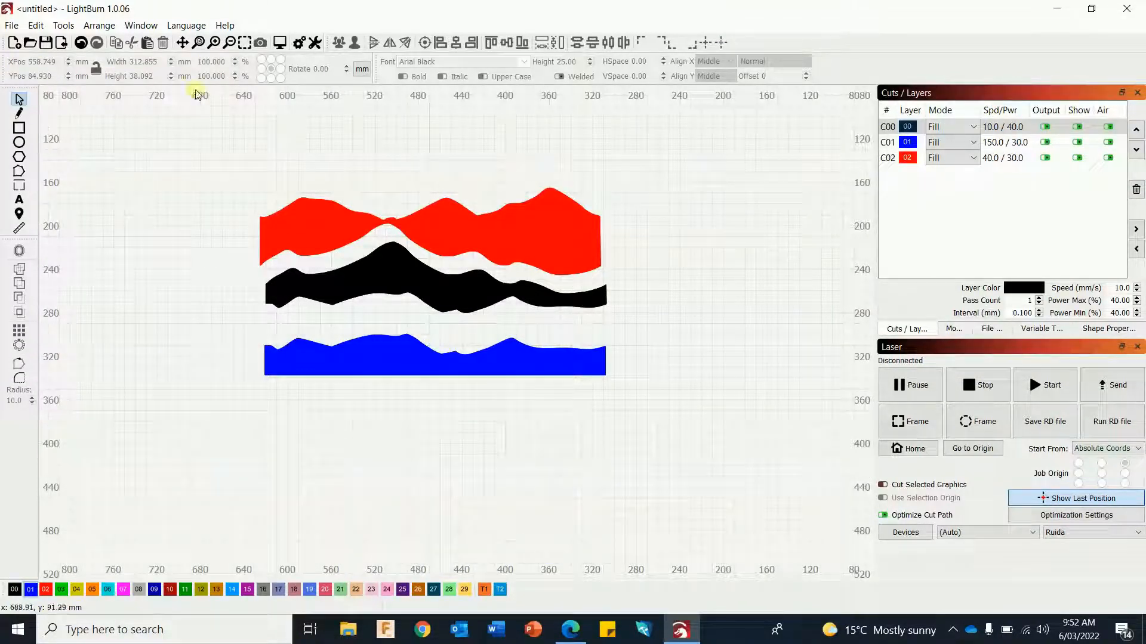
left_click(279, 42)
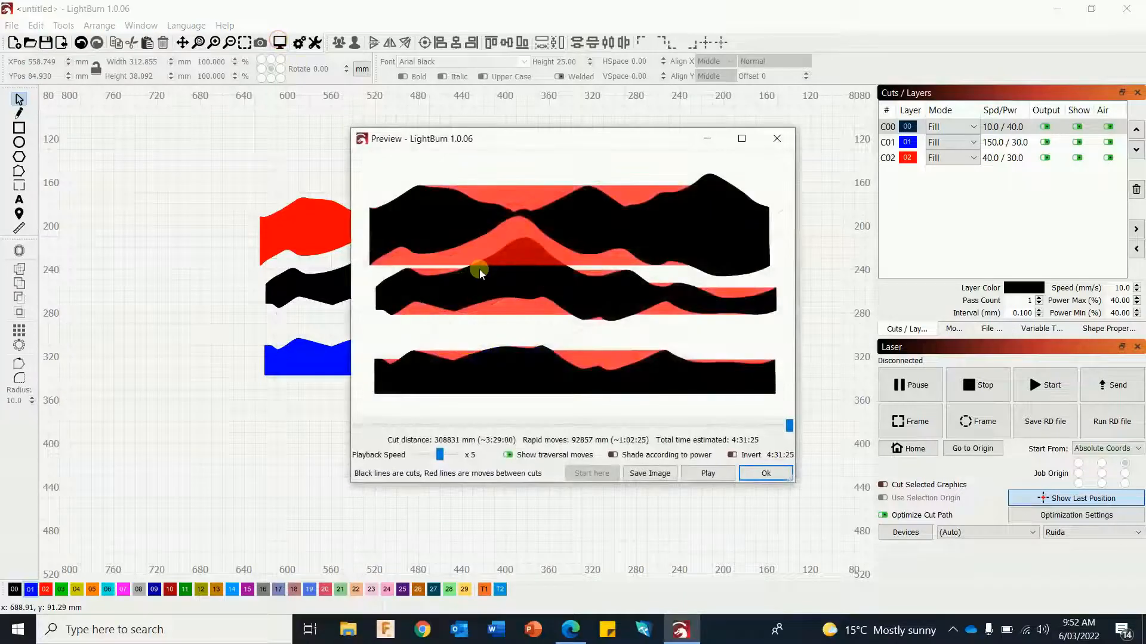
left_click(765, 475)
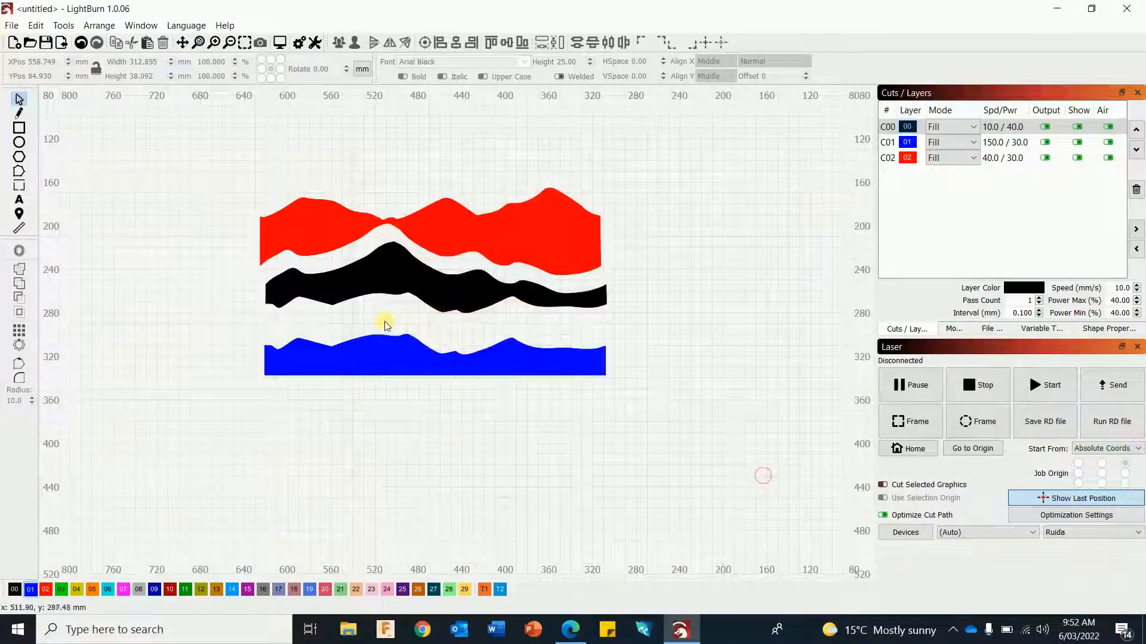
- Align the left edges of the red, black and blue ridge shapes
left_click_drag(197, 140, 697, 501)
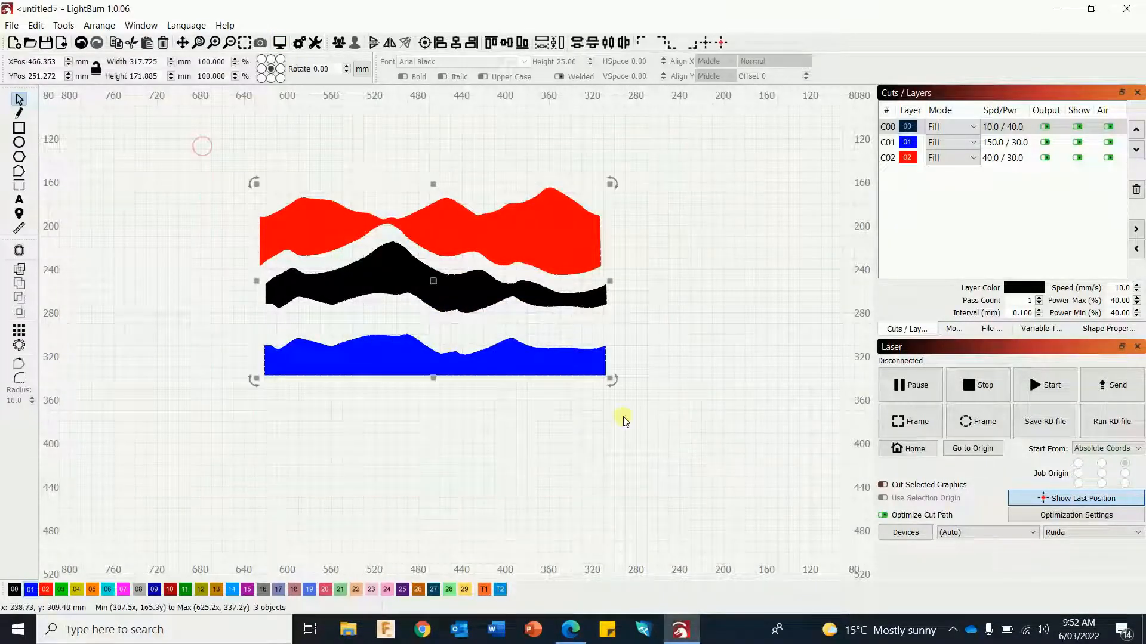
left_click(438, 43)
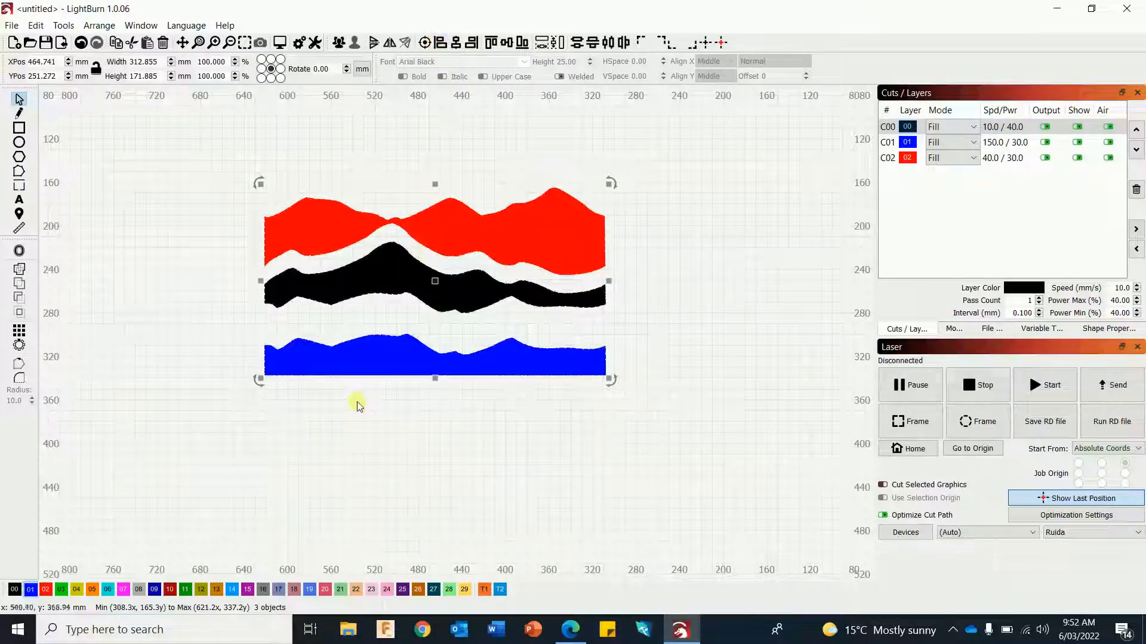
left_click(366, 441)
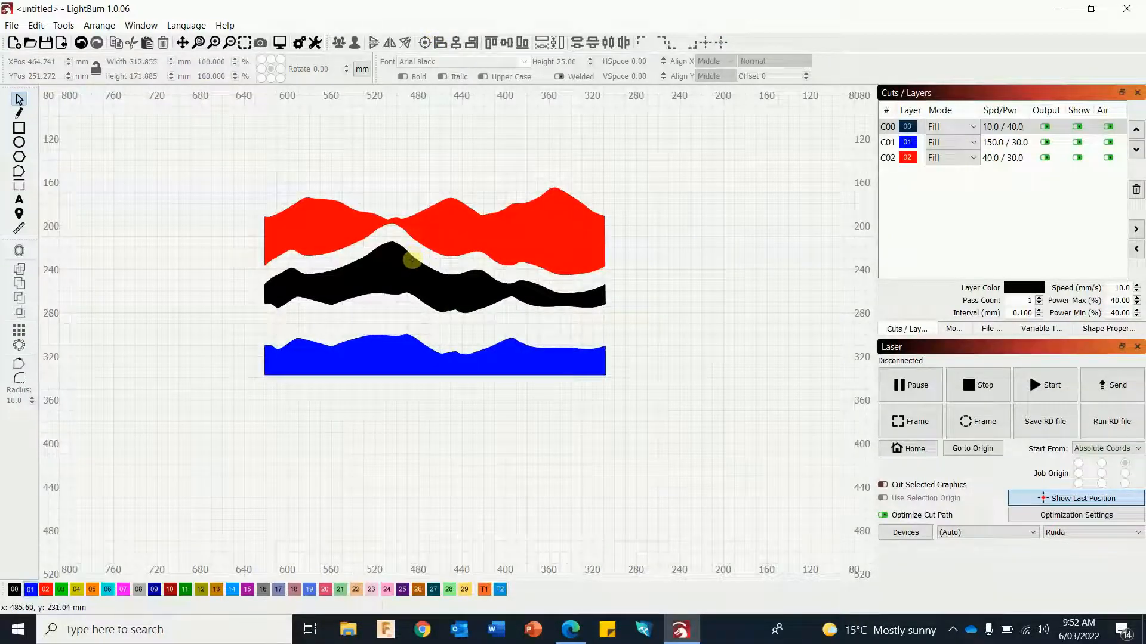
- Move the black shape up close beneath the red one, and the blue shape up close beneath the black one
left_click(411, 260)
left_click(449, 265)
left_click_drag(449, 261, 449, 259)
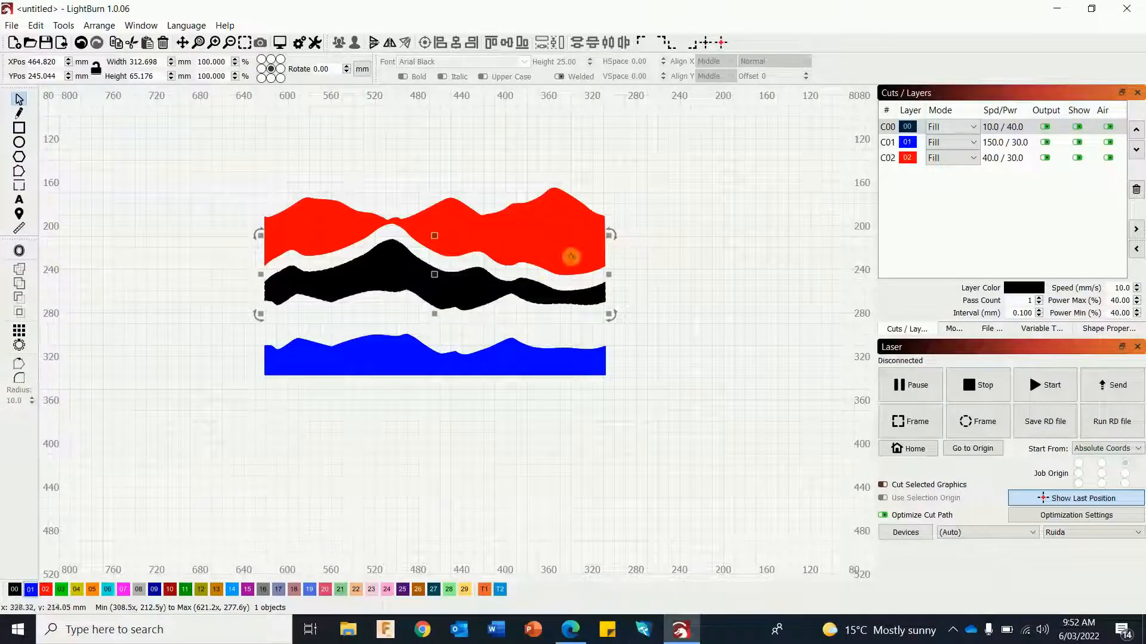
left_click_drag(431, 272, 435, 262)
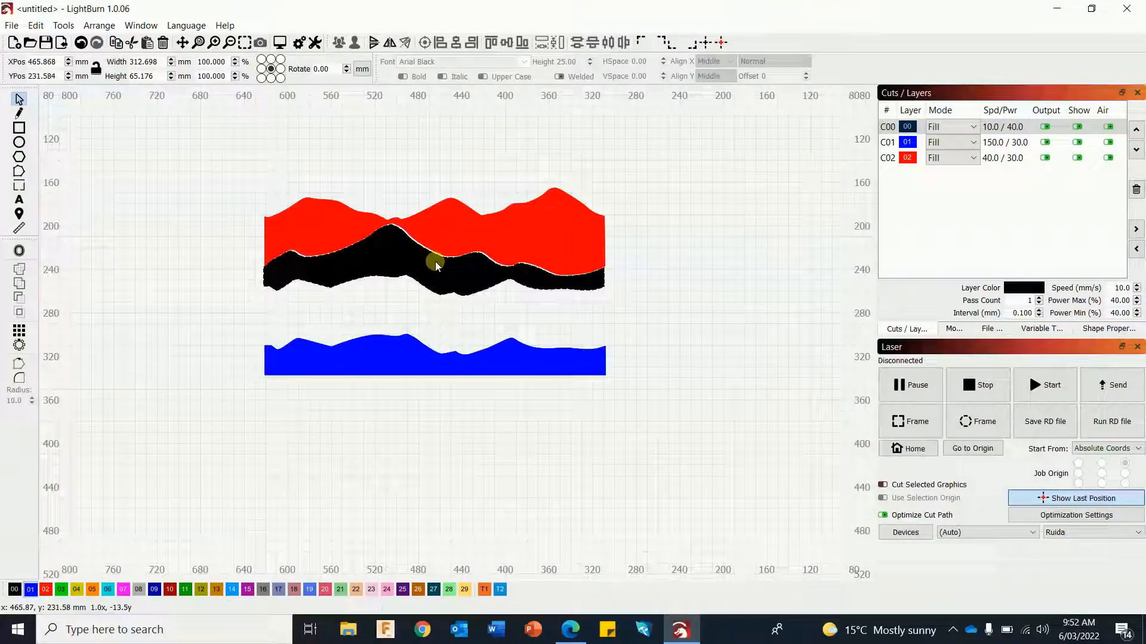
left_click(399, 346)
left_click_drag(433, 353, 434, 302)
left_click(209, 169)
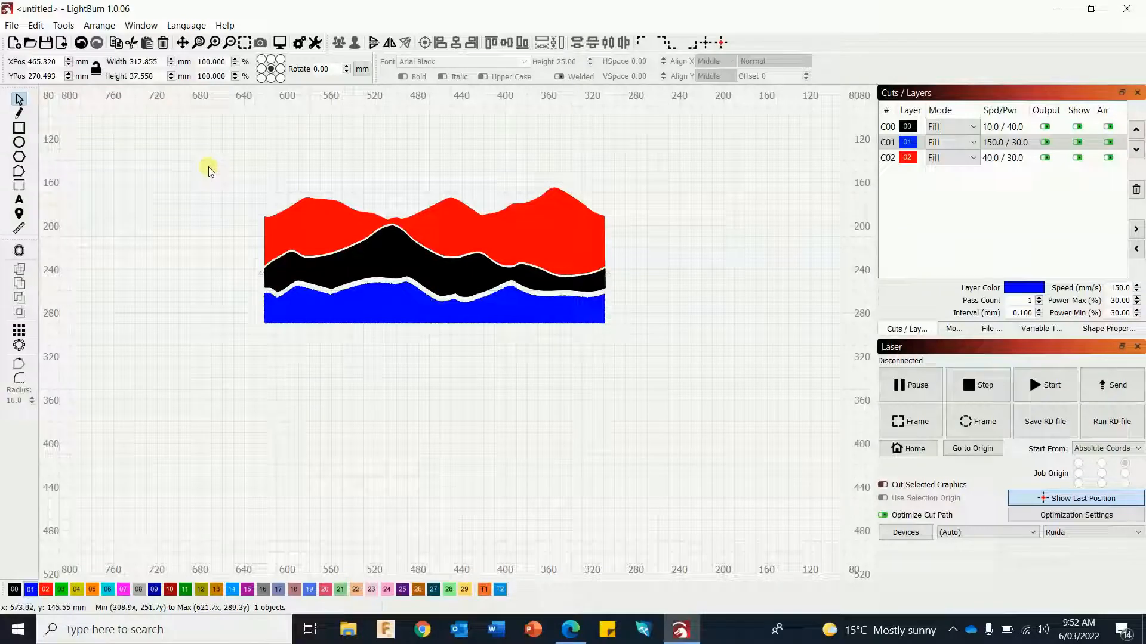
- Realign the three stacked ridge shapes along their left edges
left_click_drag(202, 158, 692, 444)
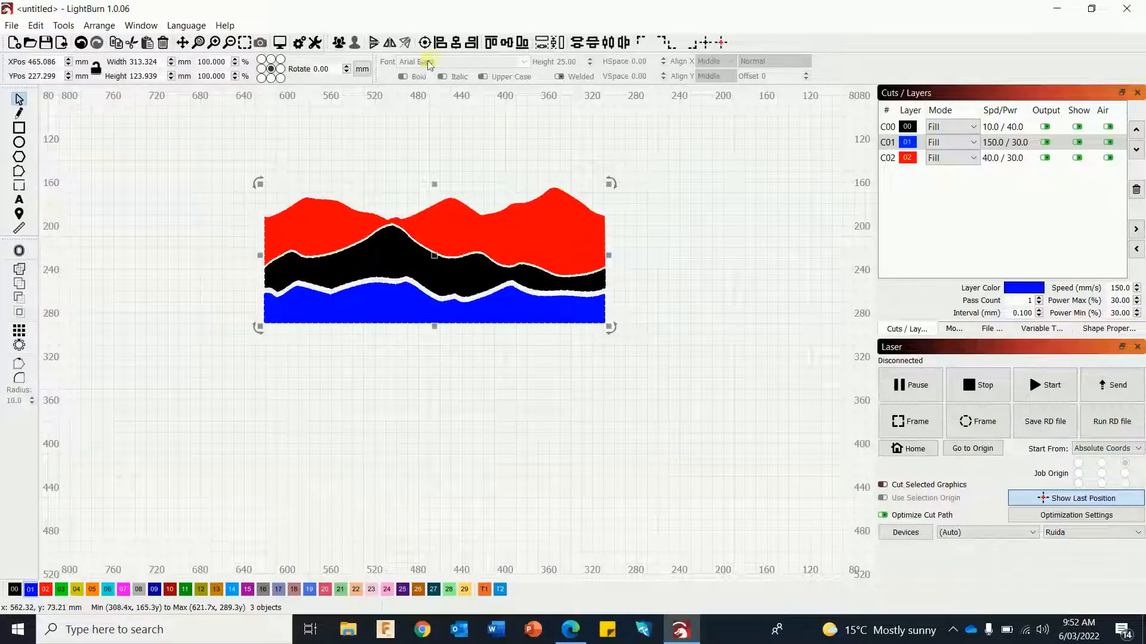
left_click(439, 43)
scroll(399, 272, "up", 5)
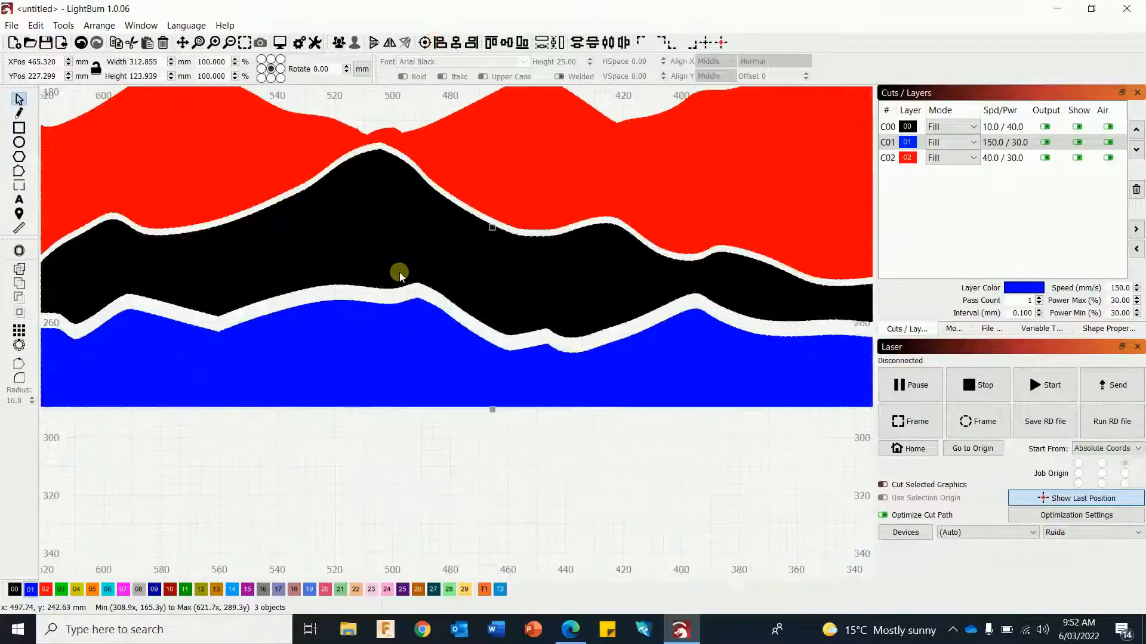
left_click(278, 457)
- Nudge the black shape up until its upper edge meets the lower edge of the red shape
left_click(471, 273)
key("Up")
key("Up")
key("Up")
key("Up")
key("Up")
key("Up")
key("Up")
key("Up")
key("Up")
key("Up")
key("Up")
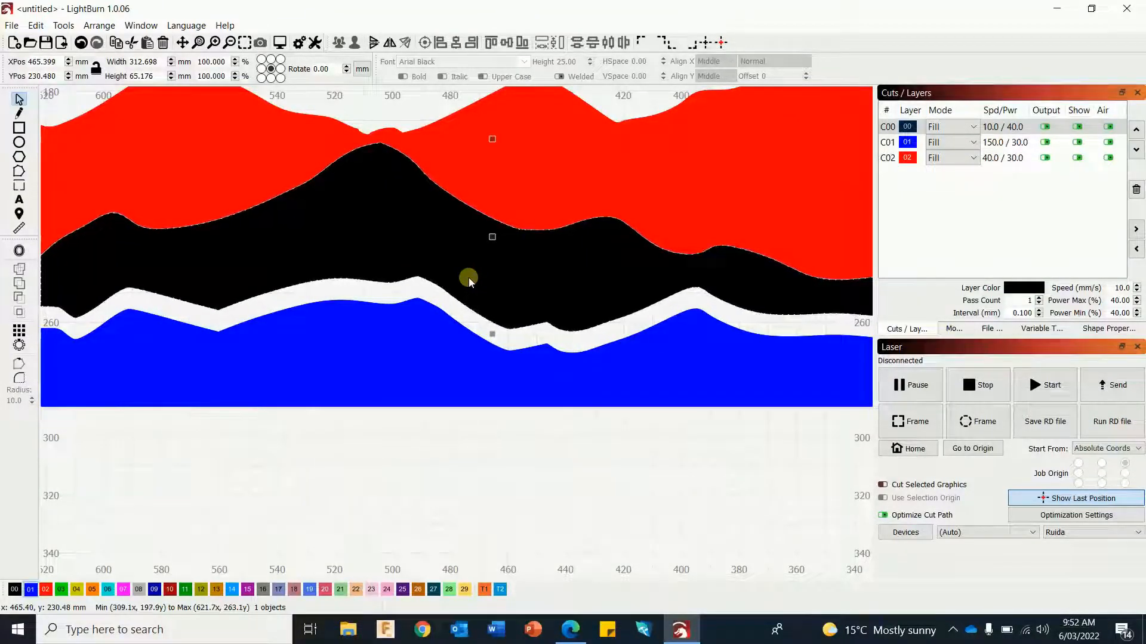
key("Up")
scroll(493, 166, "up", 2)
key("Up")
key("Up")
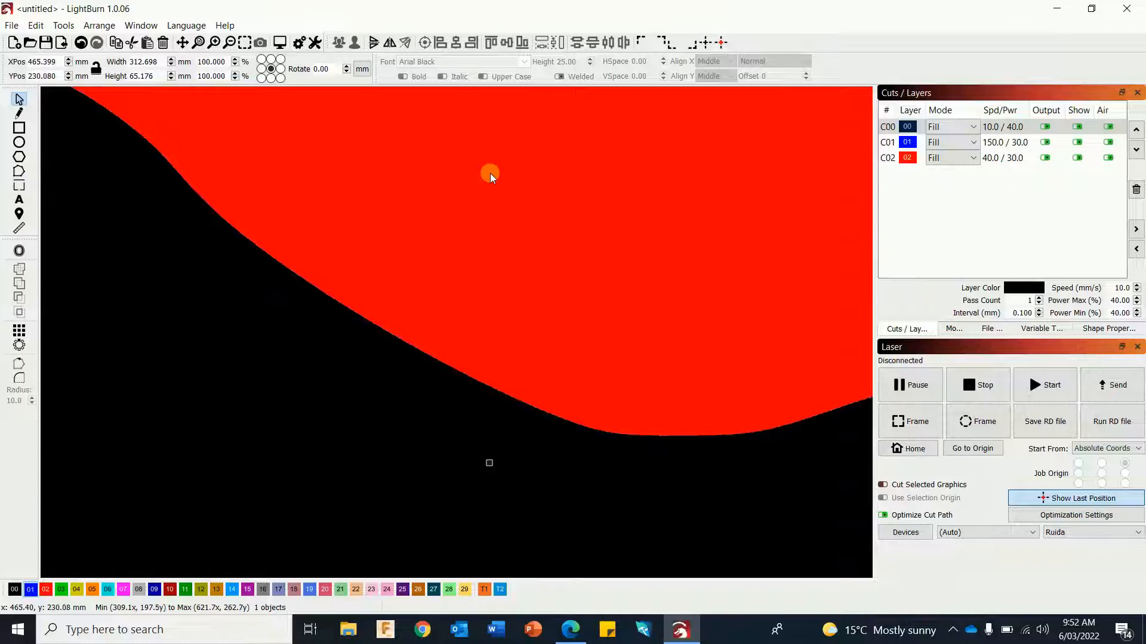
scroll(534, 310, "down", 2)
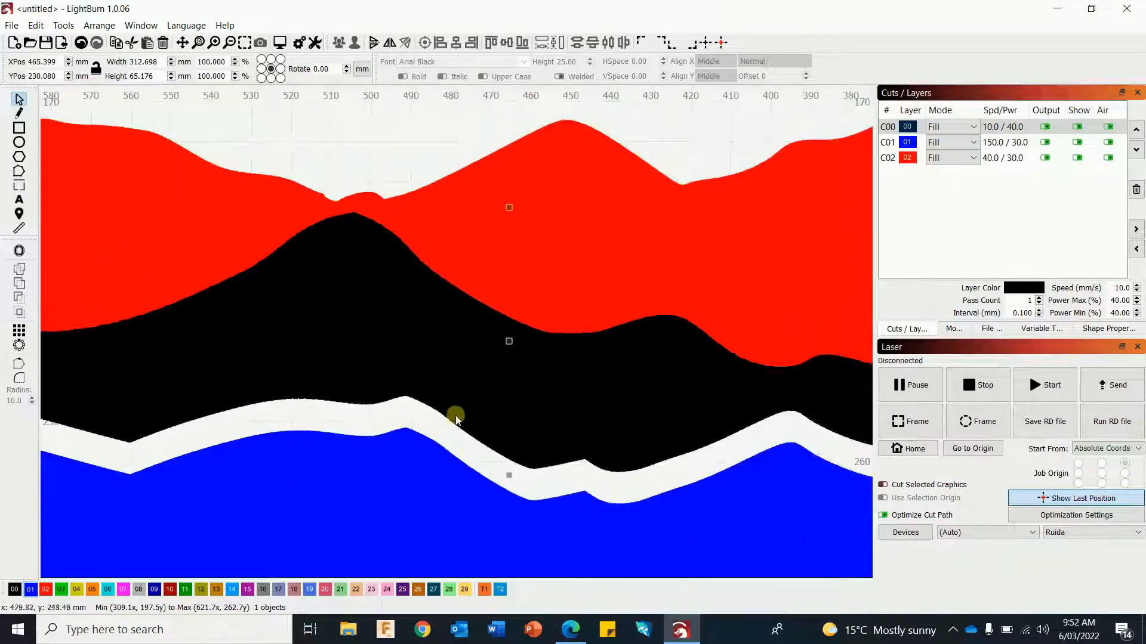
- Nudge the blue shape up until its upper edge meets the lower edge of the black shape
scroll(432, 464, "up", 2)
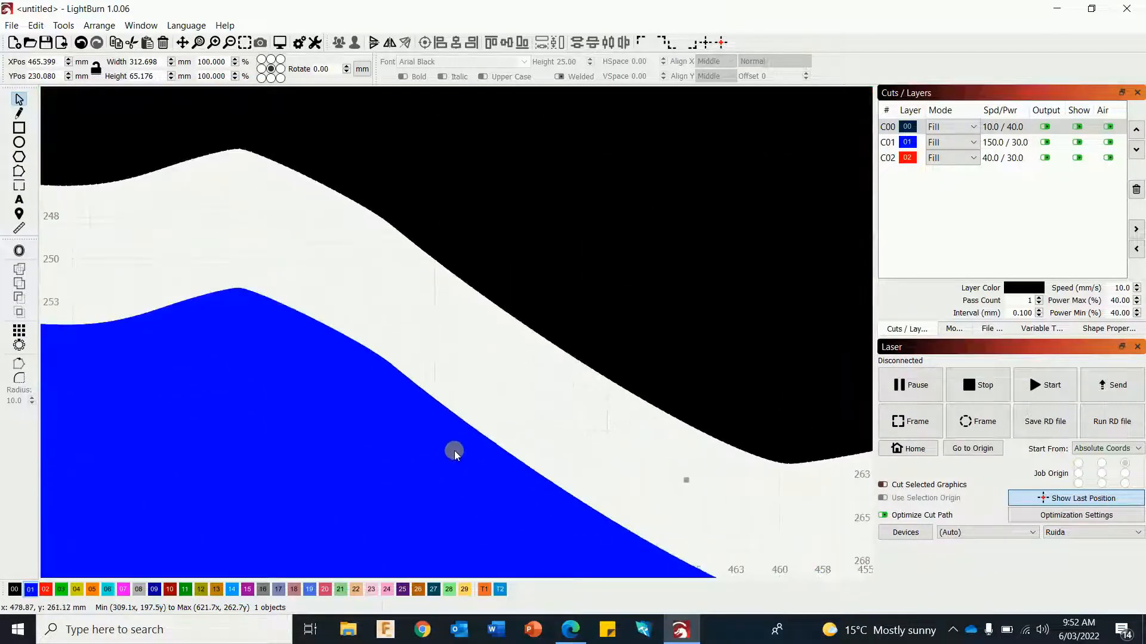
left_click(485, 461)
key("Up")
key("Up")
key("Up")
key("Up")
key("Up")
key("Up")
key("Up")
key("Up")
key("Up")
key("Up")
key("Up")
key("Up")
key("Up")
key("Up")
key("Up")
key("Up")
key("Up")
key("Up")
key("Up")
key("Up")
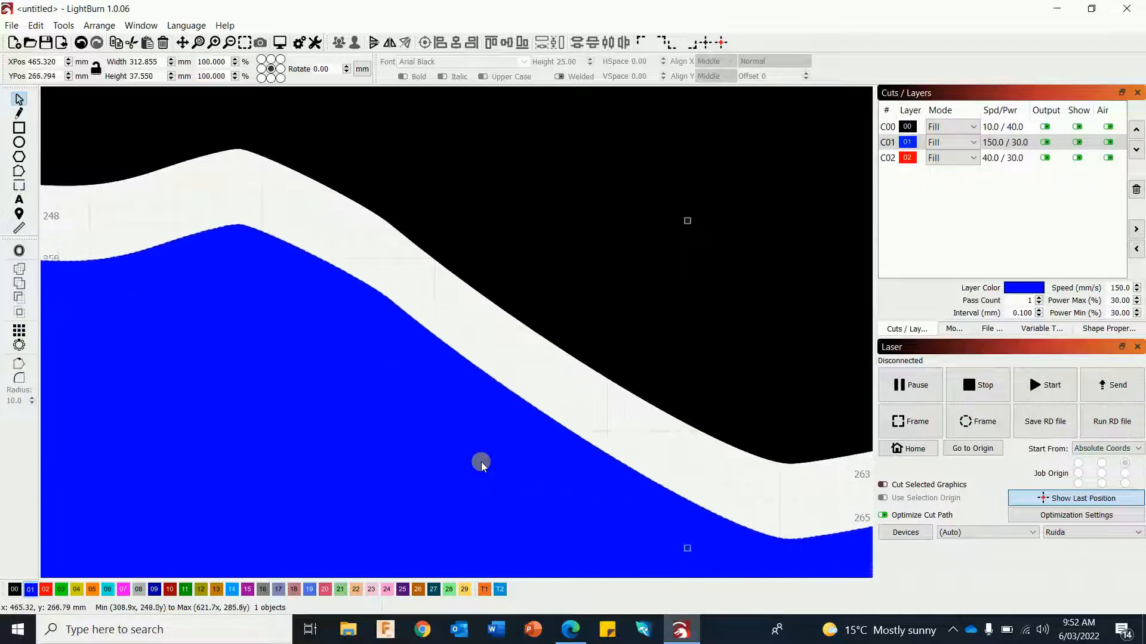
key("Up")
key("Up")
key("Up")
key("Up")
key("Up")
key("Up")
key("Up")
key("Up")
key("Up")
key("Up")
key("Up")
key("Up")
key("Up")
key("Up")
key("Up")
key("Up")
key("Up")
key("Up")
key("Up")
key("Up")
key("Up")
key("Up")
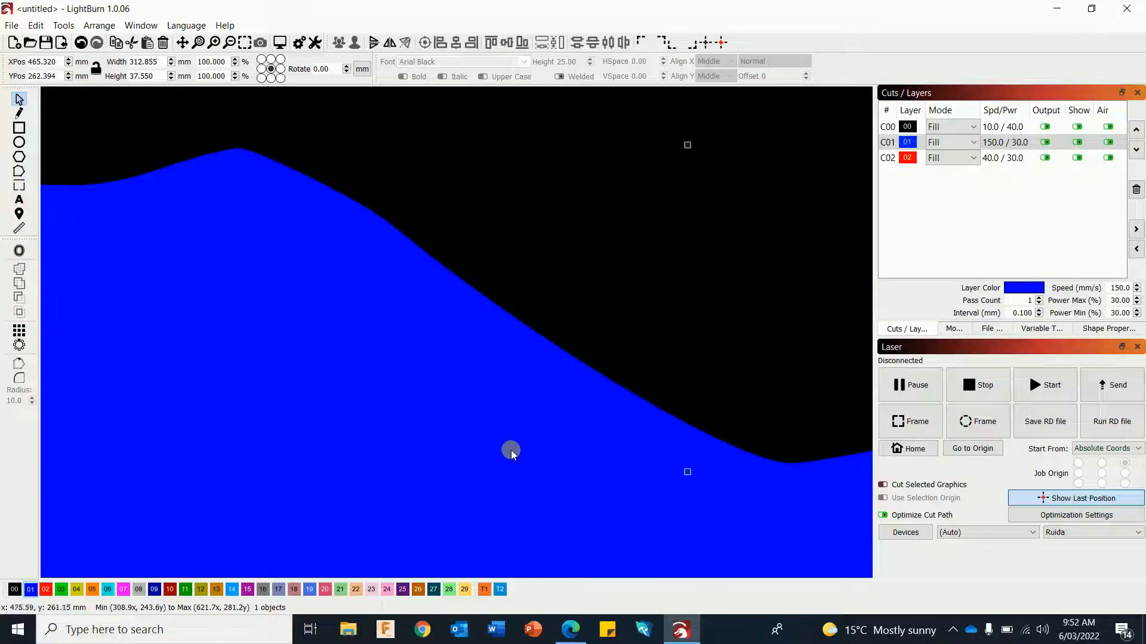
scroll(510, 450, "down", 6)
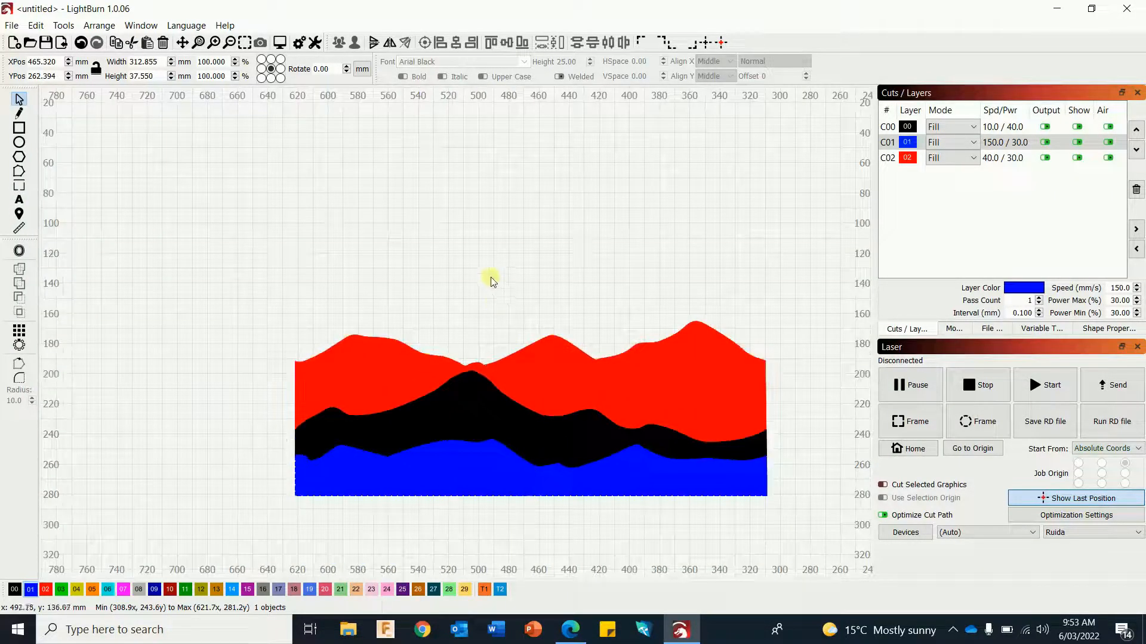
left_click(490, 277)
- Delete all three ridge shapes from the workspace
scroll(493, 291, "down", 3)
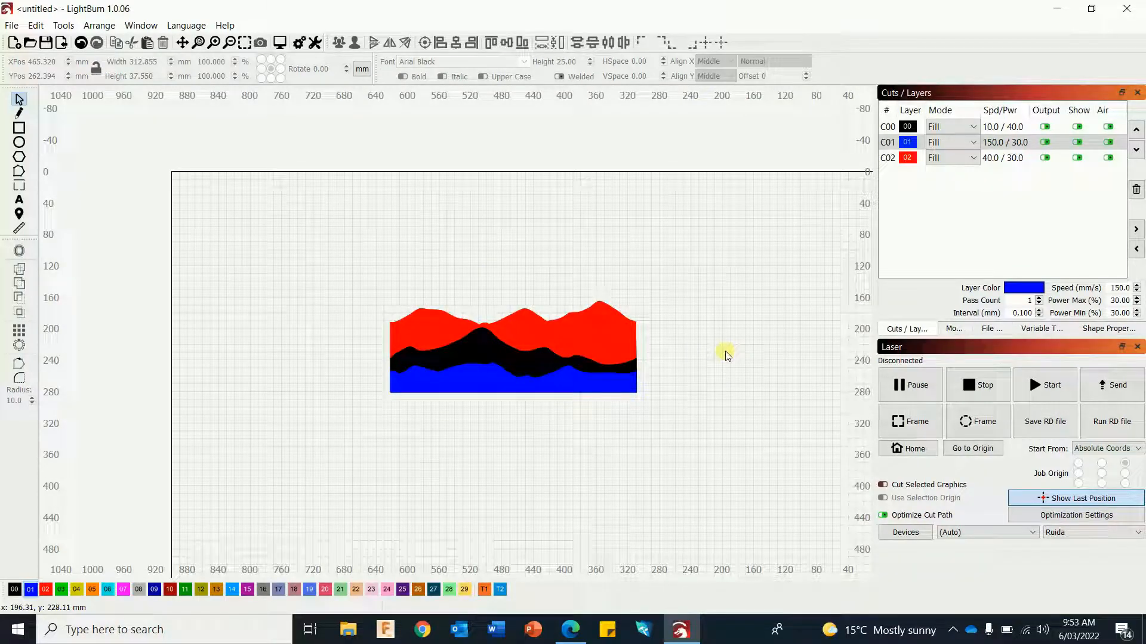
left_click_drag(517, 367, 705, 447)
key("Delete")
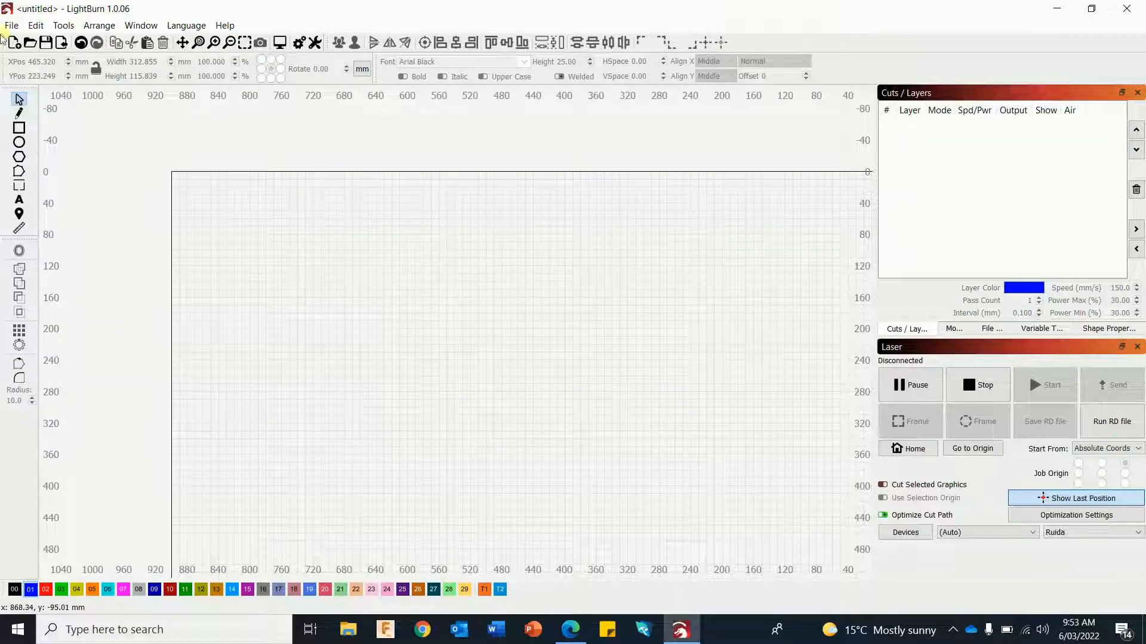
- Import the image "stormtrooper scan .jpg" from the Lightburn Basics folder
left_click(12, 27)
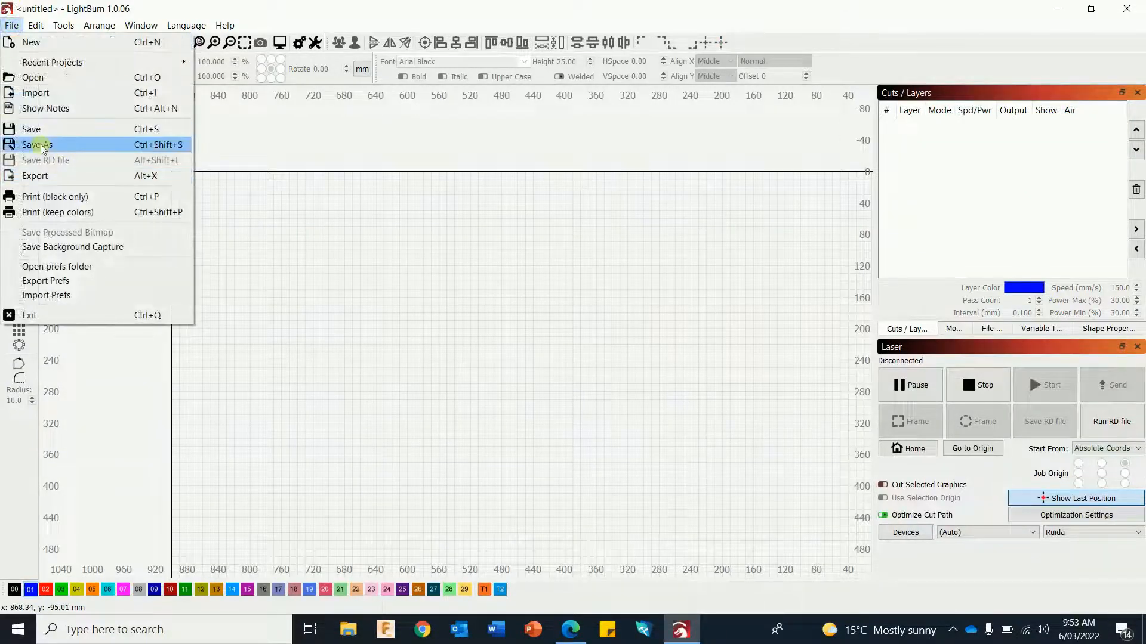
left_click(33, 92)
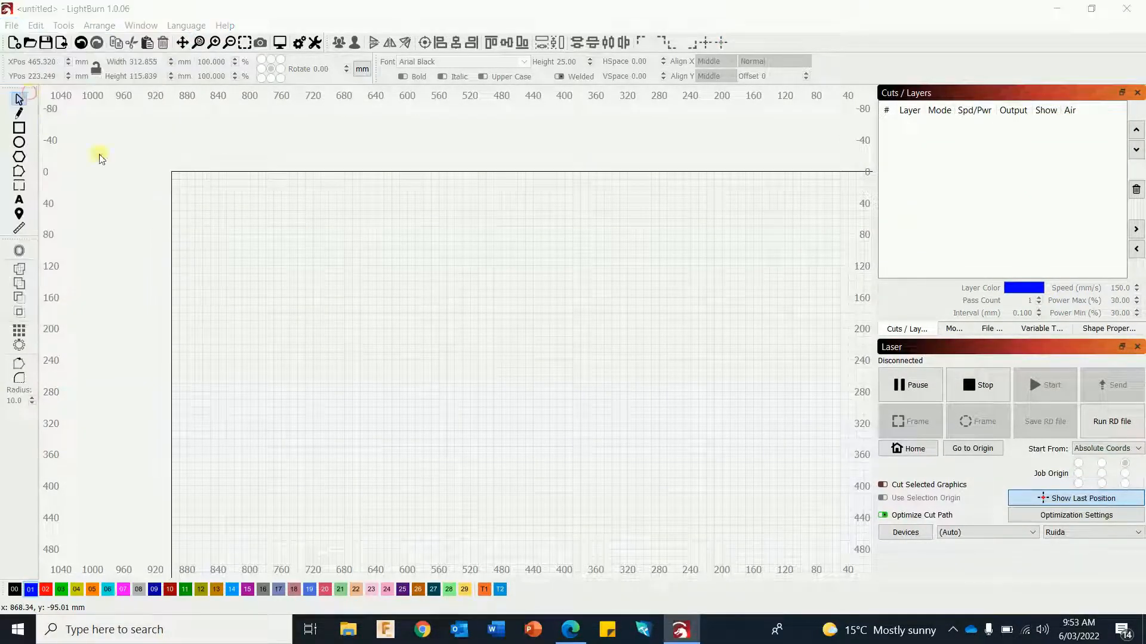
scroll(358, 307, "down", 1)
left_click(364, 316)
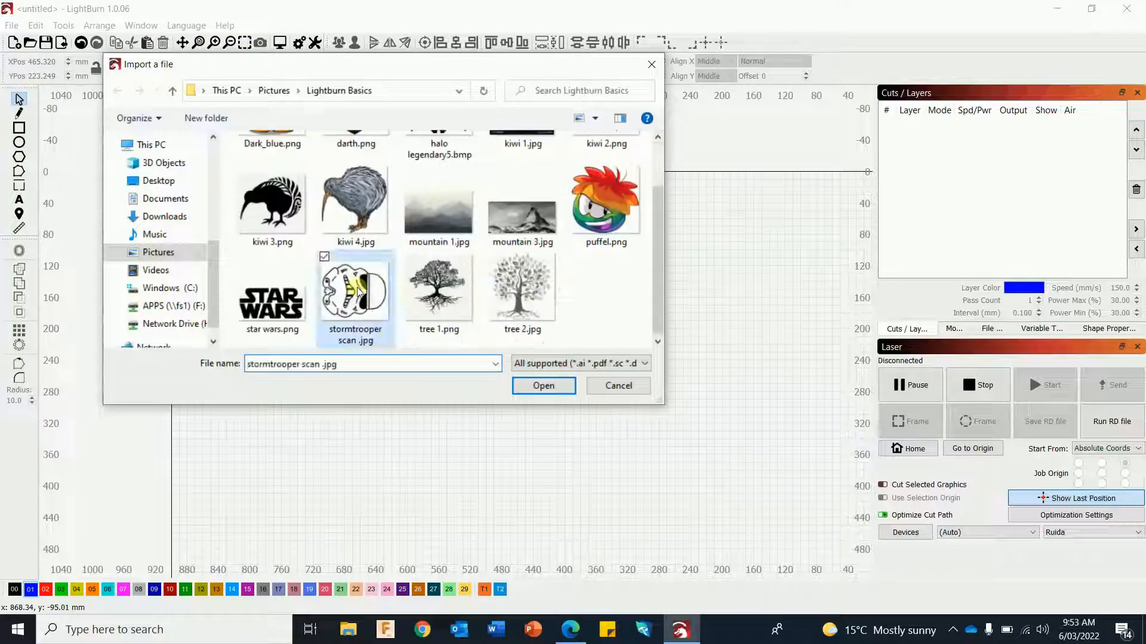
left_click(563, 389)
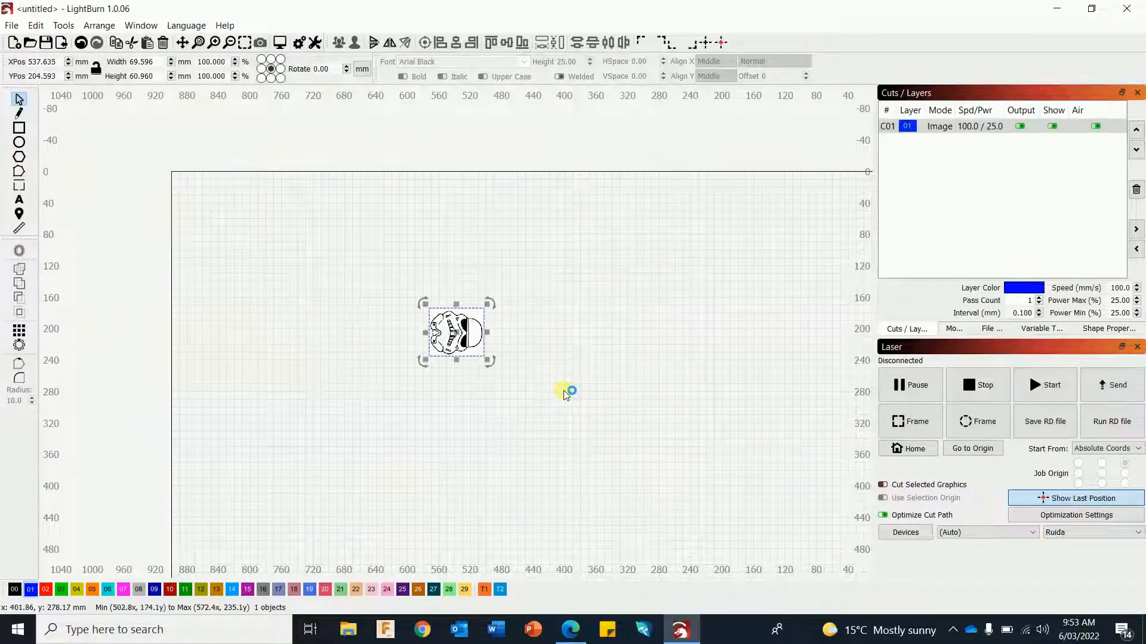
- Enlarge the stormtrooper image to about 218 by 191 mm and rotate it by -90 degrees
left_click_drag(488, 360, 601, 459)
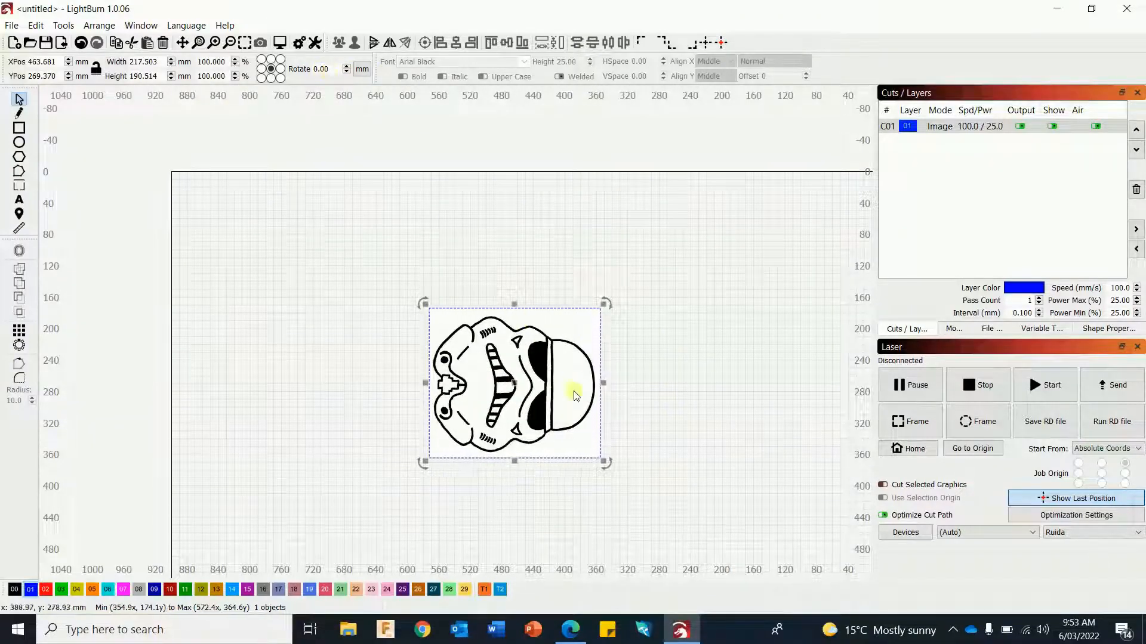
left_click(334, 68)
type("-")
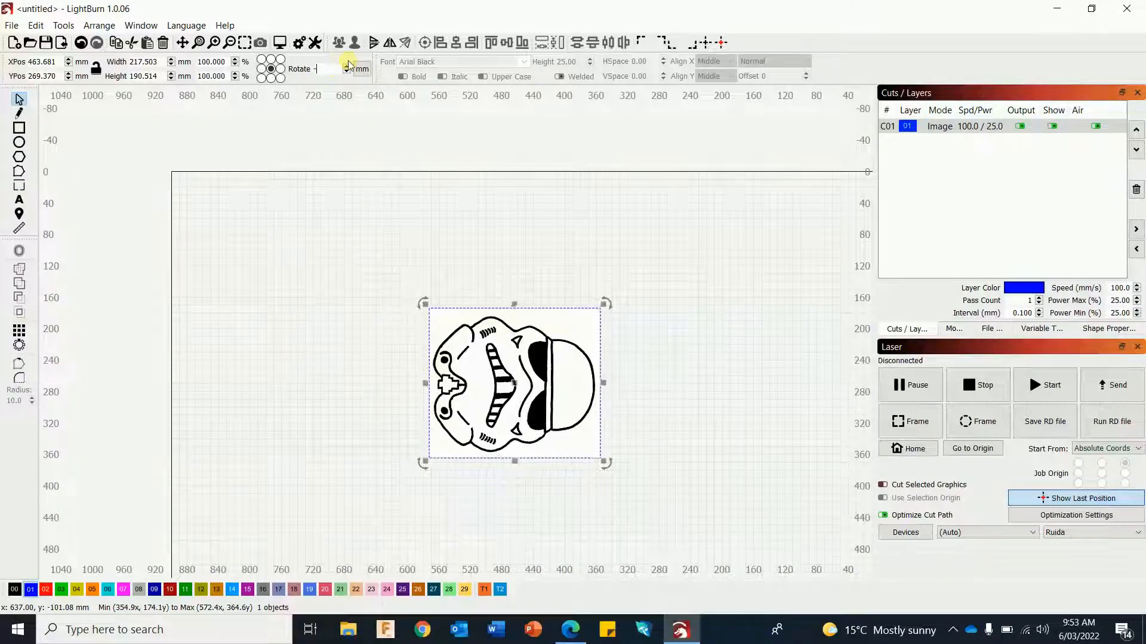
type("90")
key("Return")
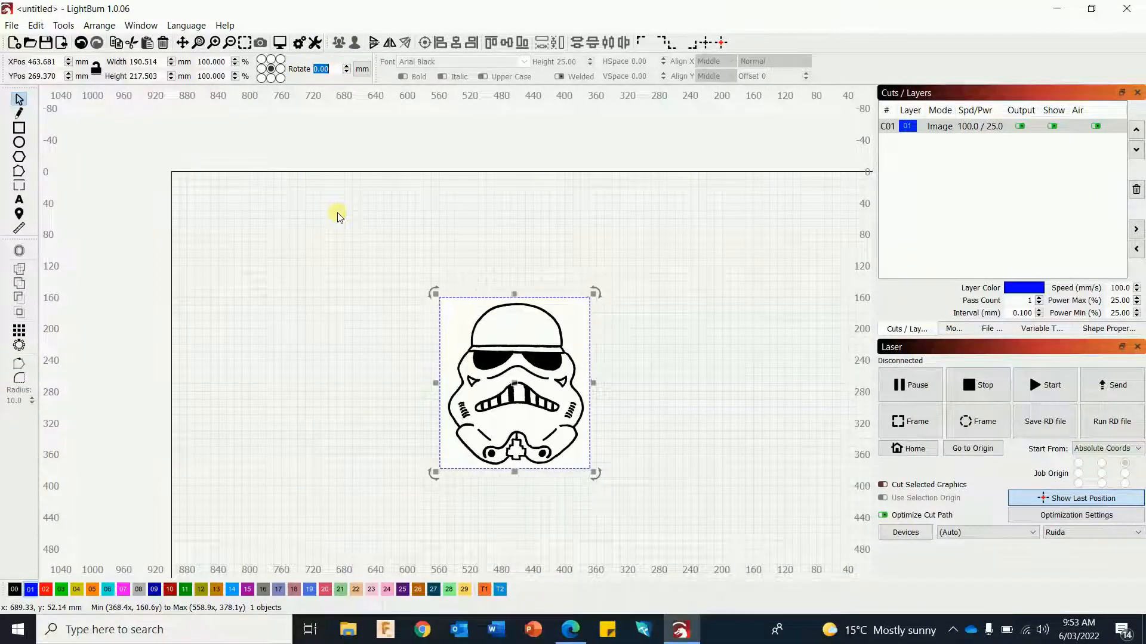
- Trace the stormtrooper image at cutoff 0 and threshold 128, with the image faded in the preview
scroll(302, 269, "down", 2)
scroll(330, 299, "up", 4)
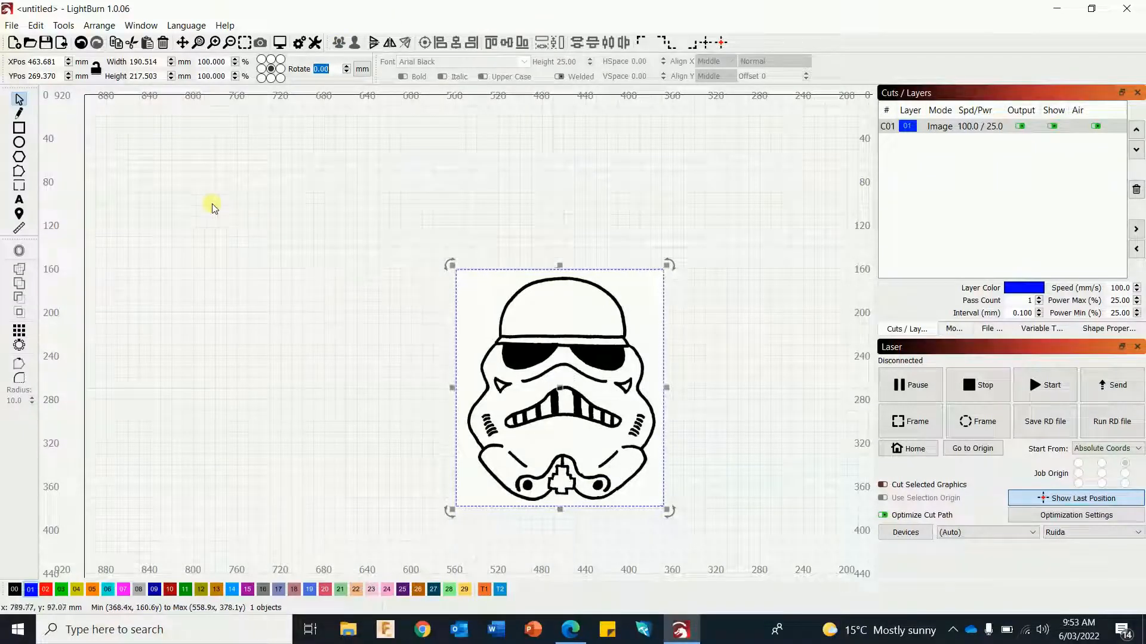
right_click(558, 377)
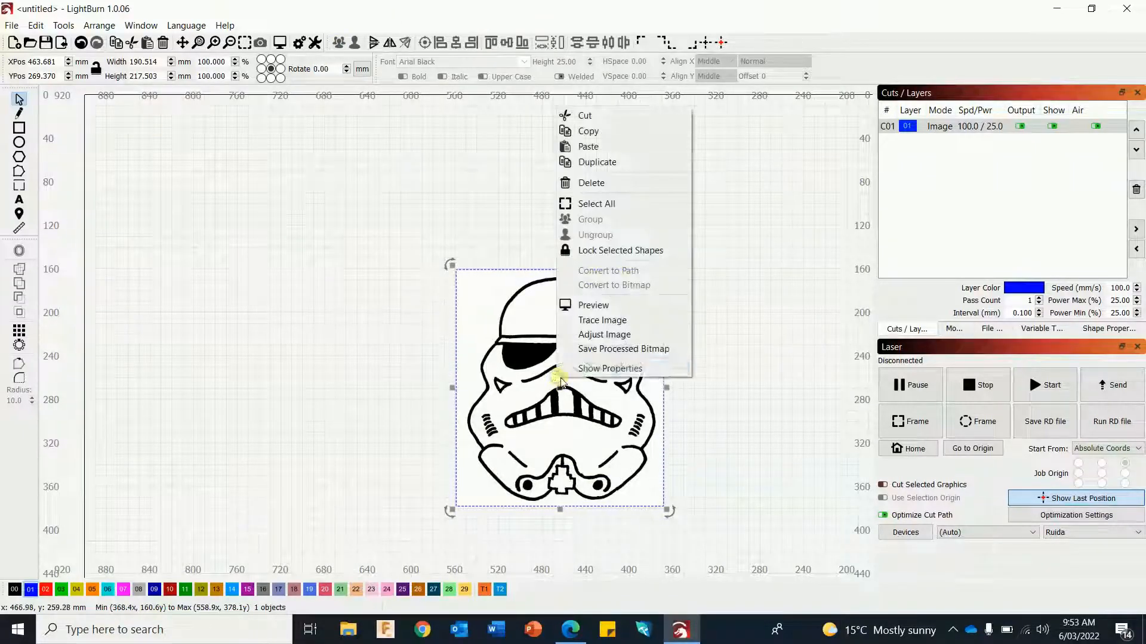
left_click(593, 319)
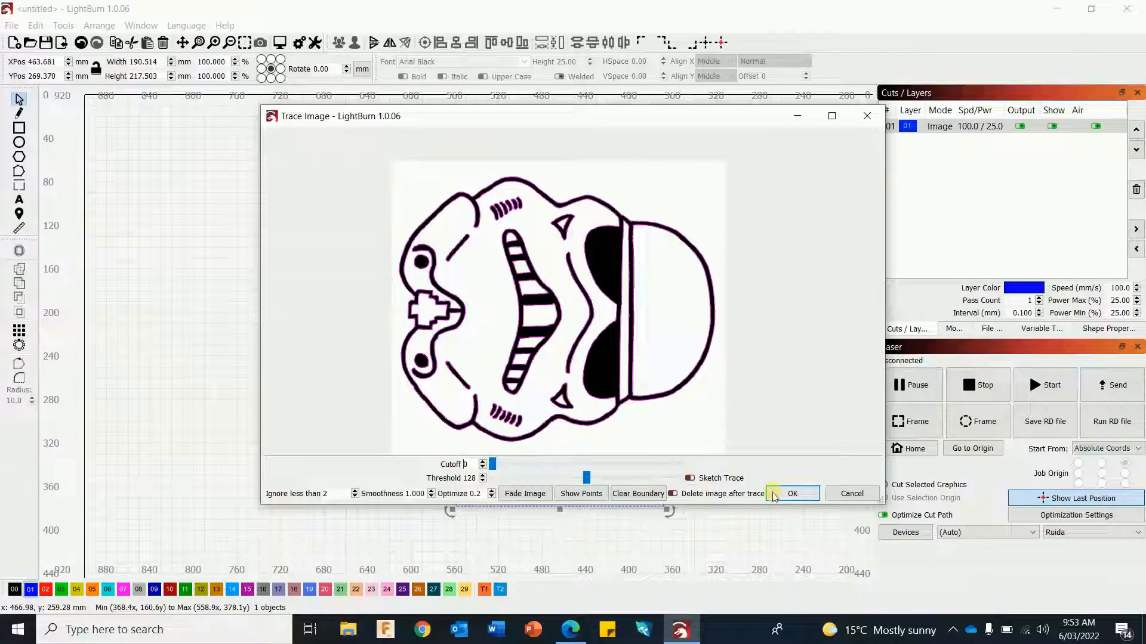
left_click(525, 493)
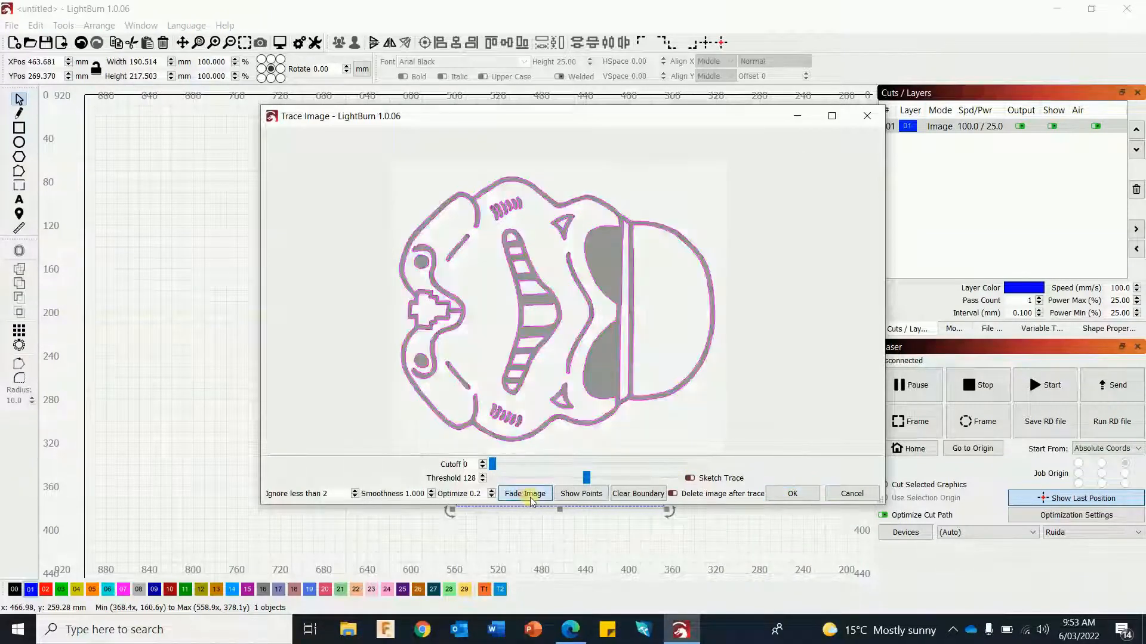
left_click(794, 494)
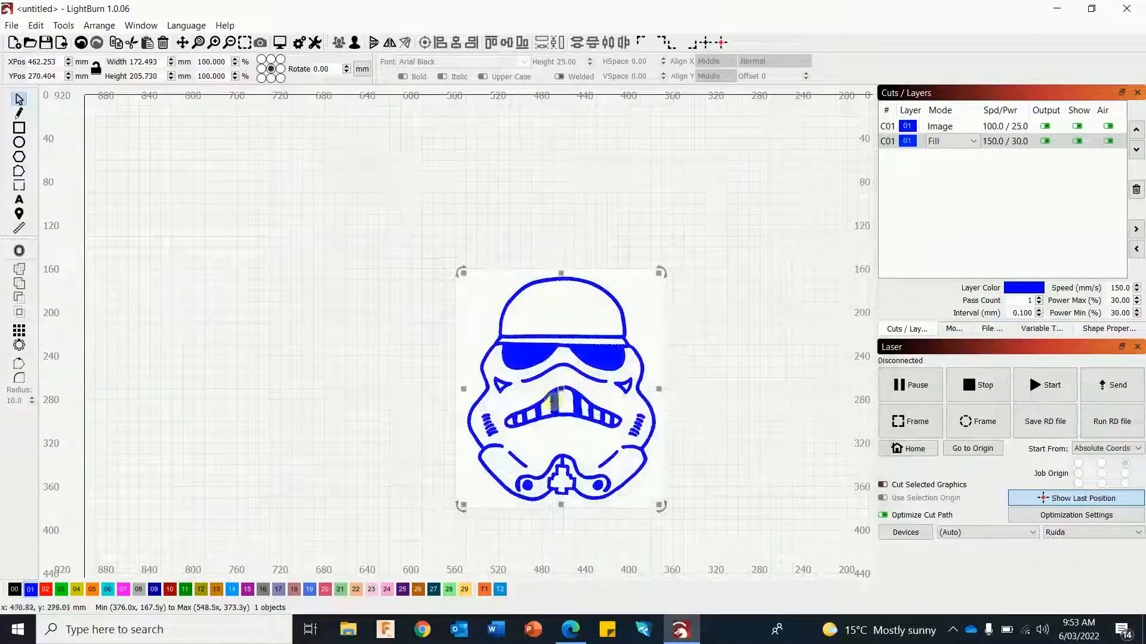
- Move the traced vector off the scanned image to the empty area beside it and delete the original image
mouse_move(563, 391)
left_mouse_down()
mouse_move(330, 350)
mouse_move(293, 326)
left_mouse_up()
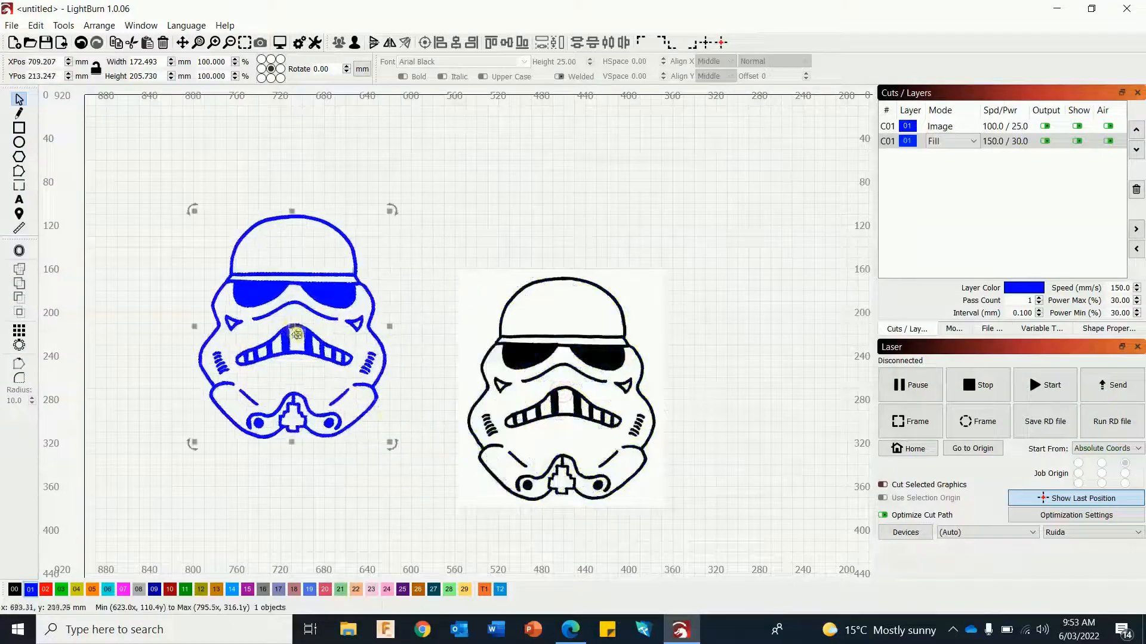
left_click(352, 475)
left_click(601, 400)
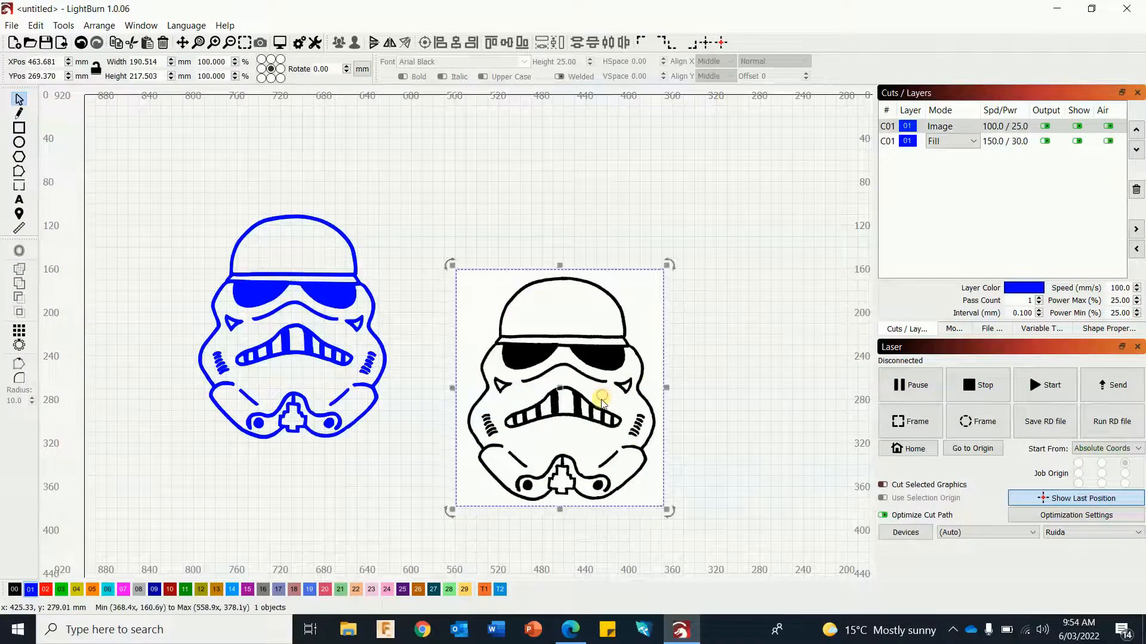
key("Delete")
scroll(310, 352, "up", 3)
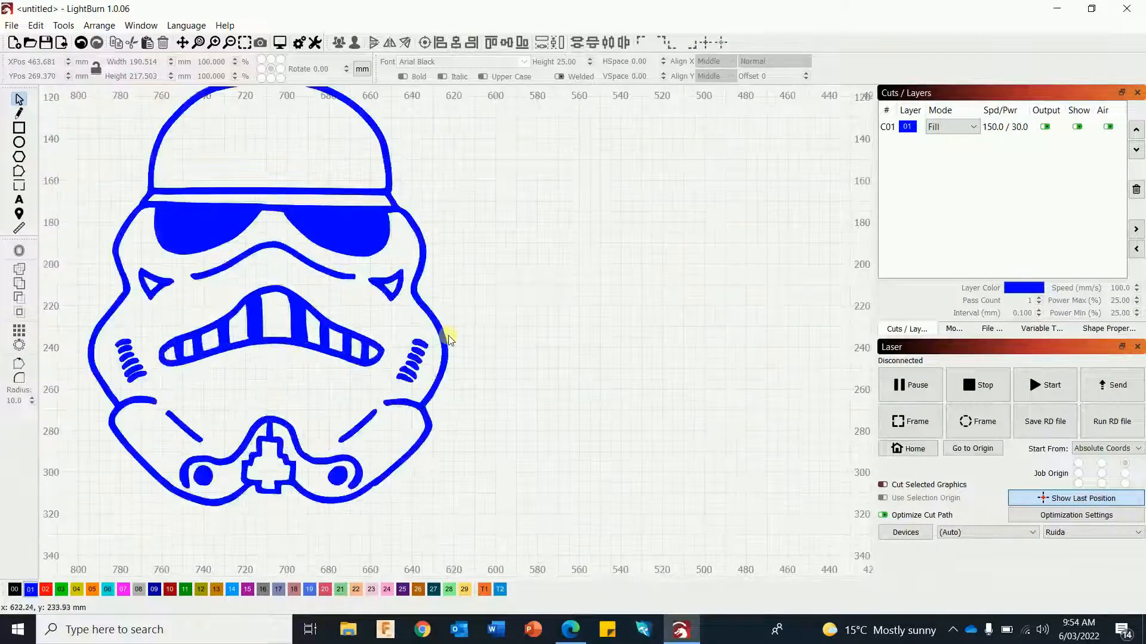
- Ungroup the traced stormtrooper vector into separate shapes
left_click_drag(325, 322, 463, 343)
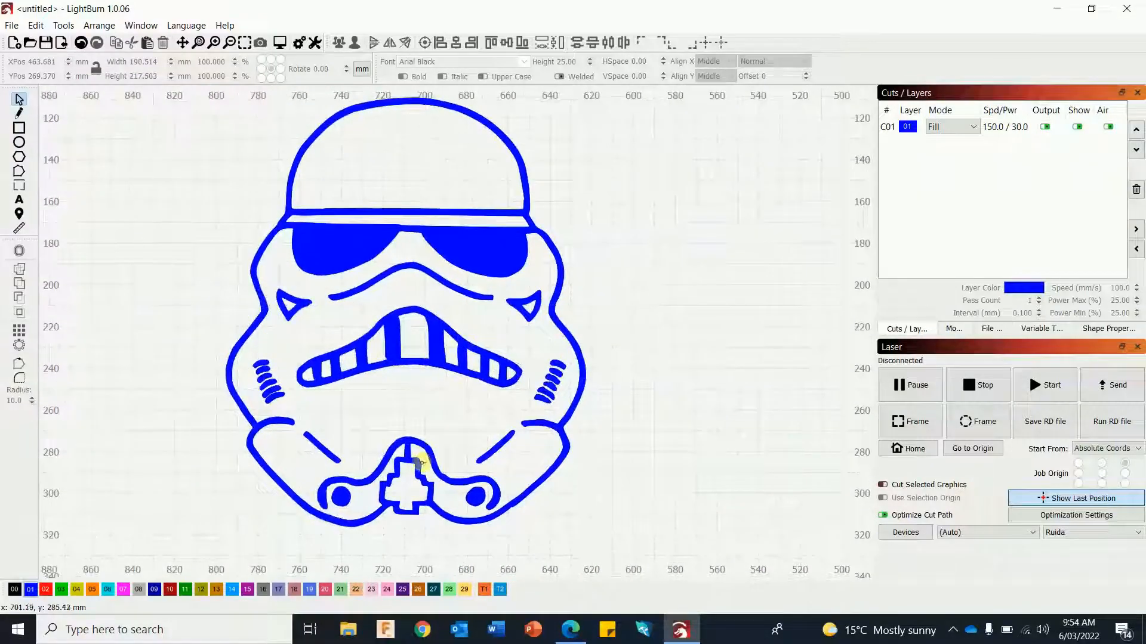
scroll(418, 461, "up", 1)
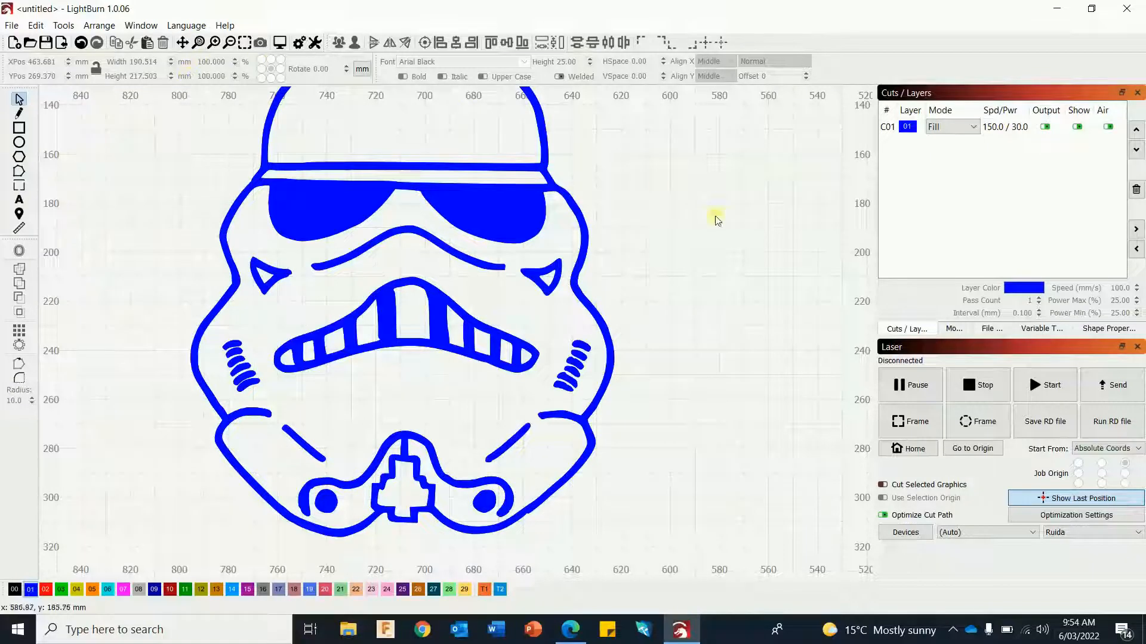
left_click(443, 192)
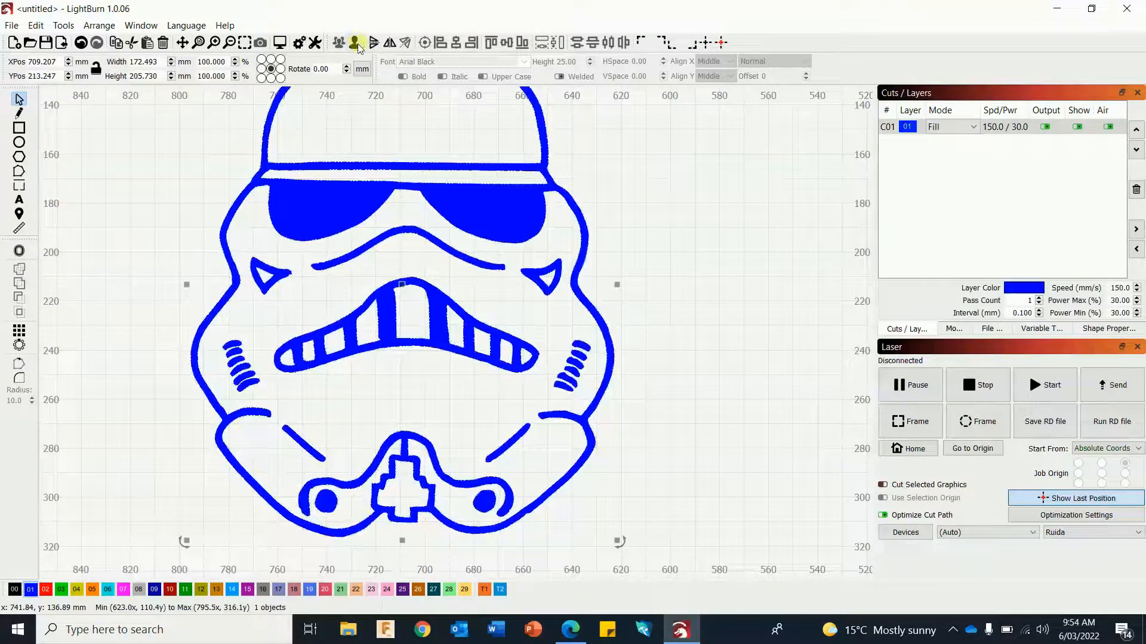
left_click(19, 172)
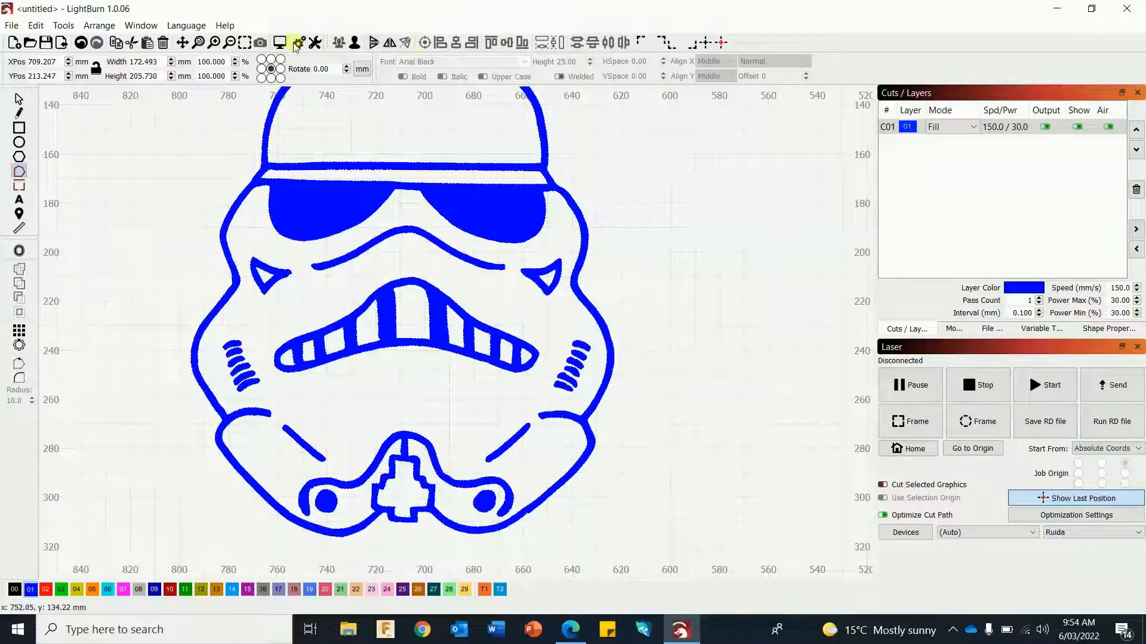
left_click(356, 44)
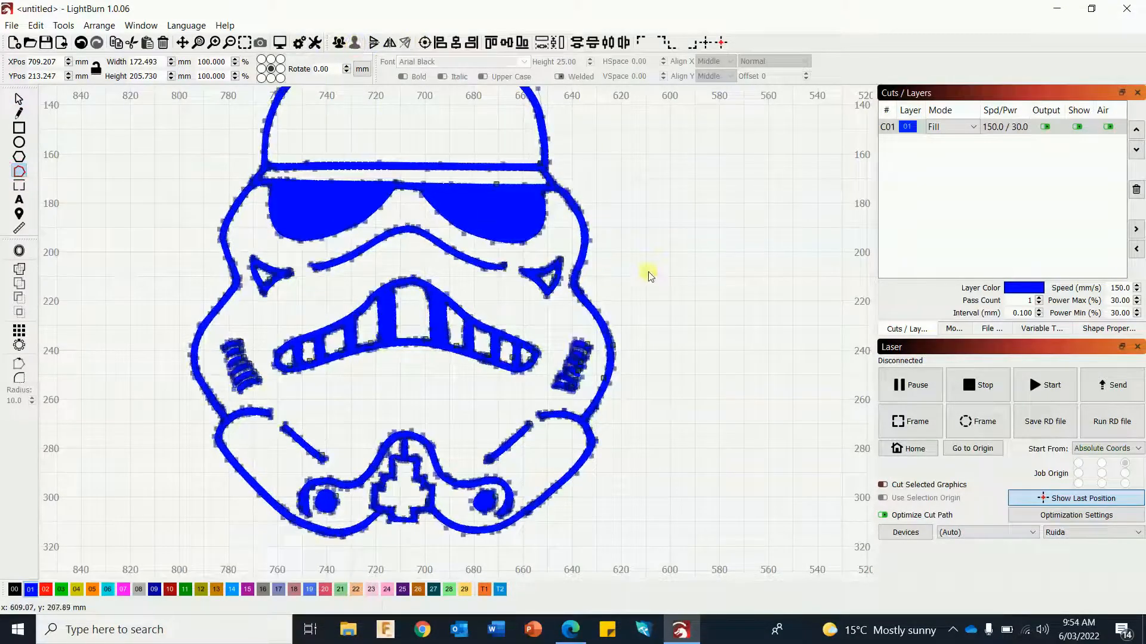
- Set the blue layer's mode to Line and leave node editing
left_click(965, 126)
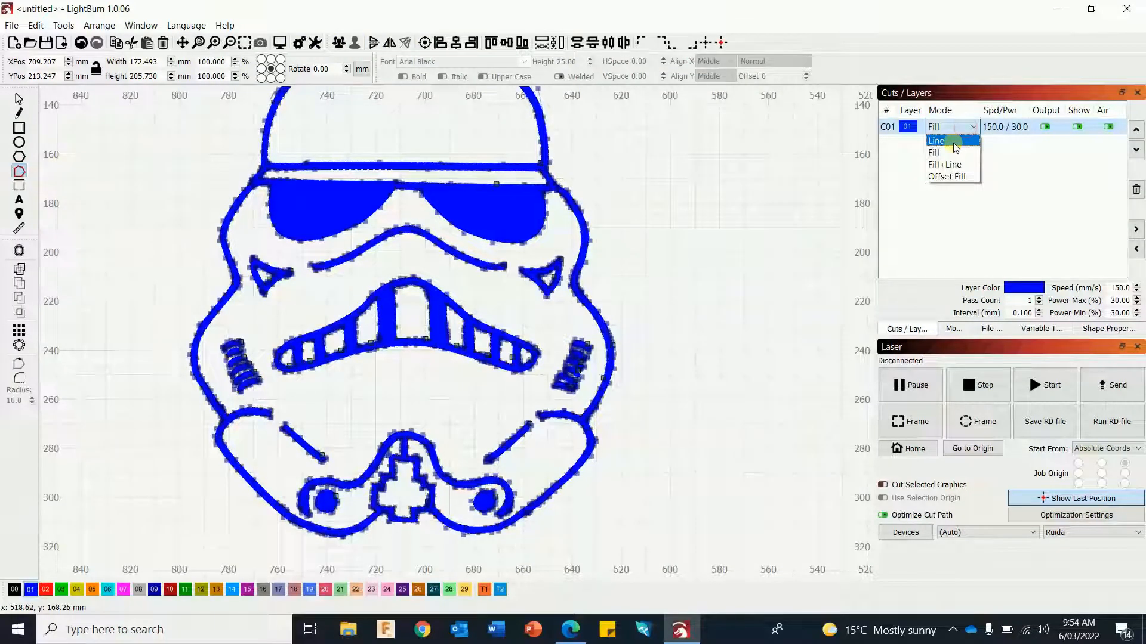
left_click(954, 142)
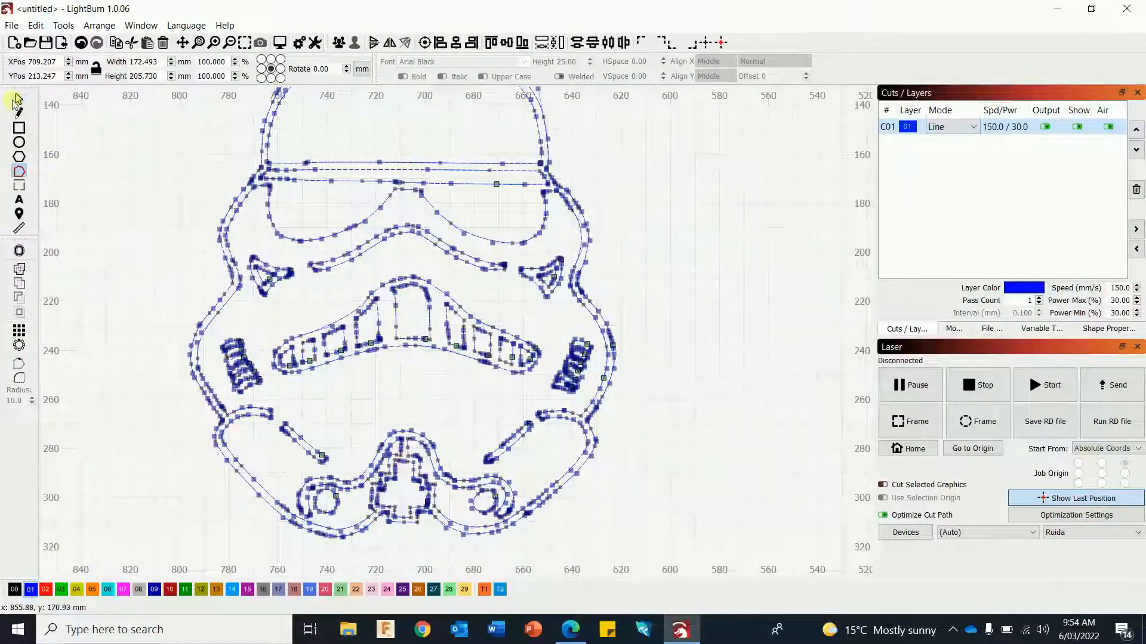
left_click(16, 100)
scroll(370, 473, "down", 3)
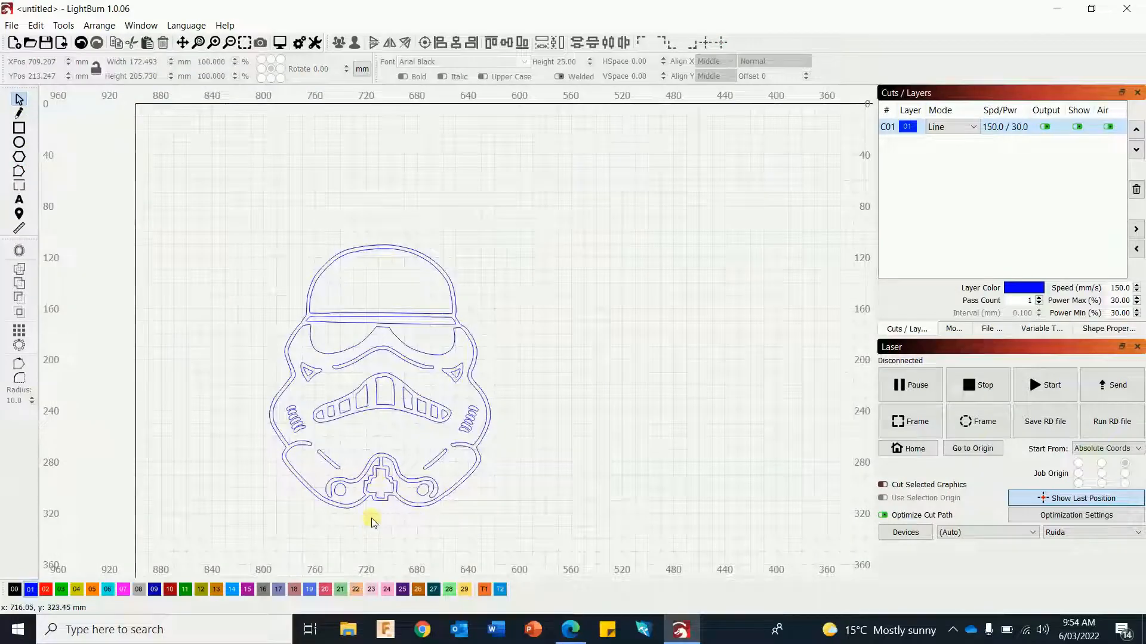
- Edit the nodes of the inner cross-shaped mouthpiece outline, removing surplus nodes and squaring its lower-left corner
scroll(371, 521, "up", 4)
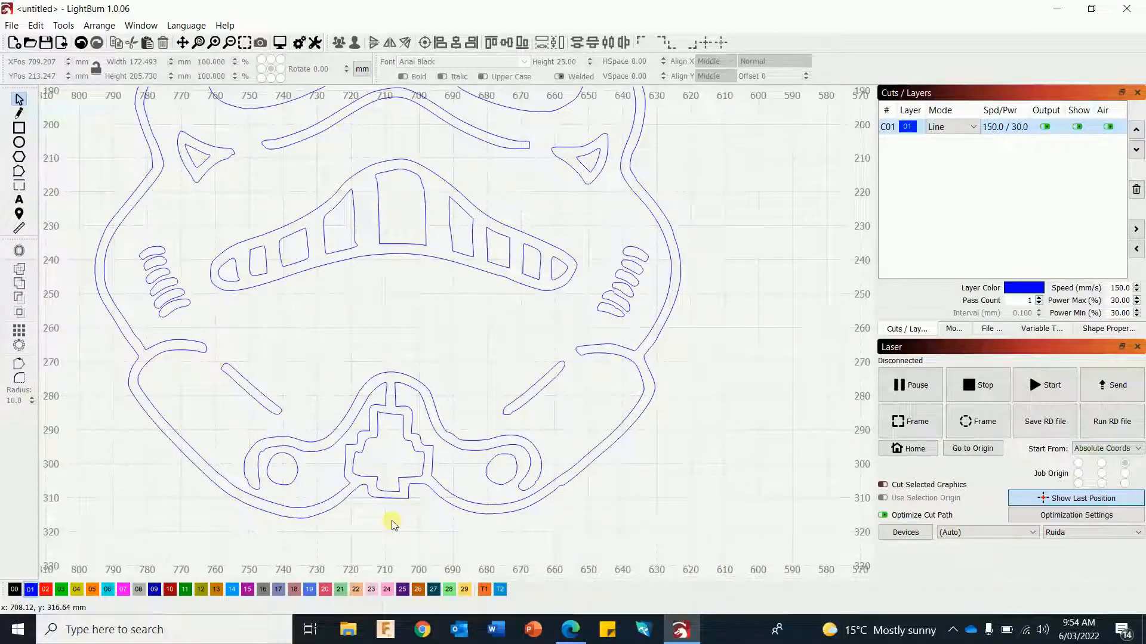
scroll(394, 521, "up", 3)
scroll(405, 520, "up", 1)
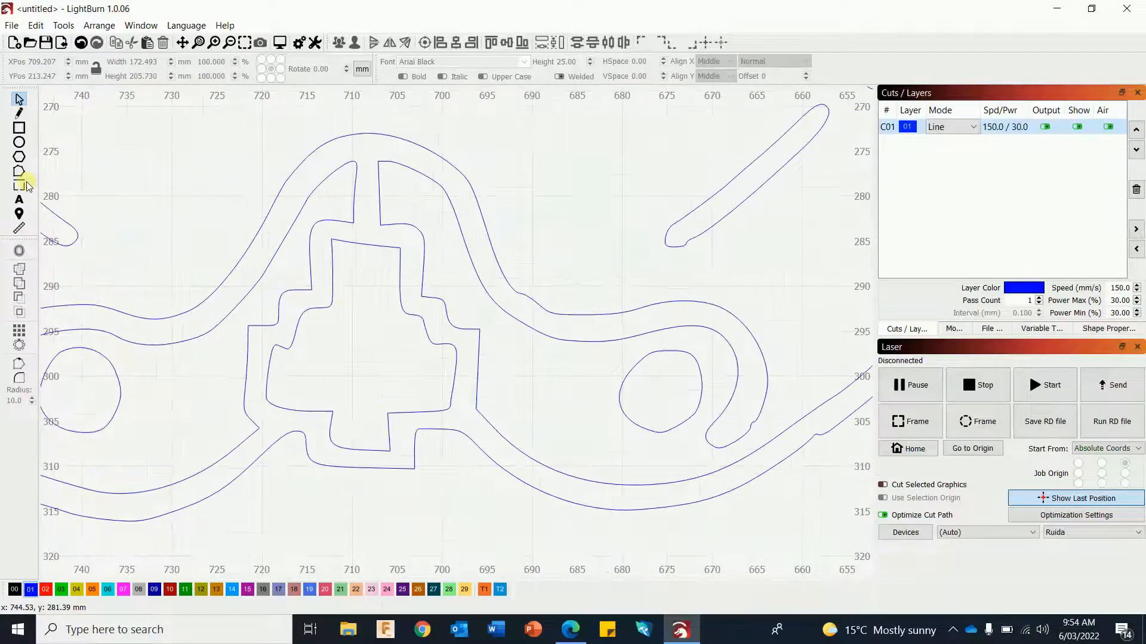
left_click(435, 344)
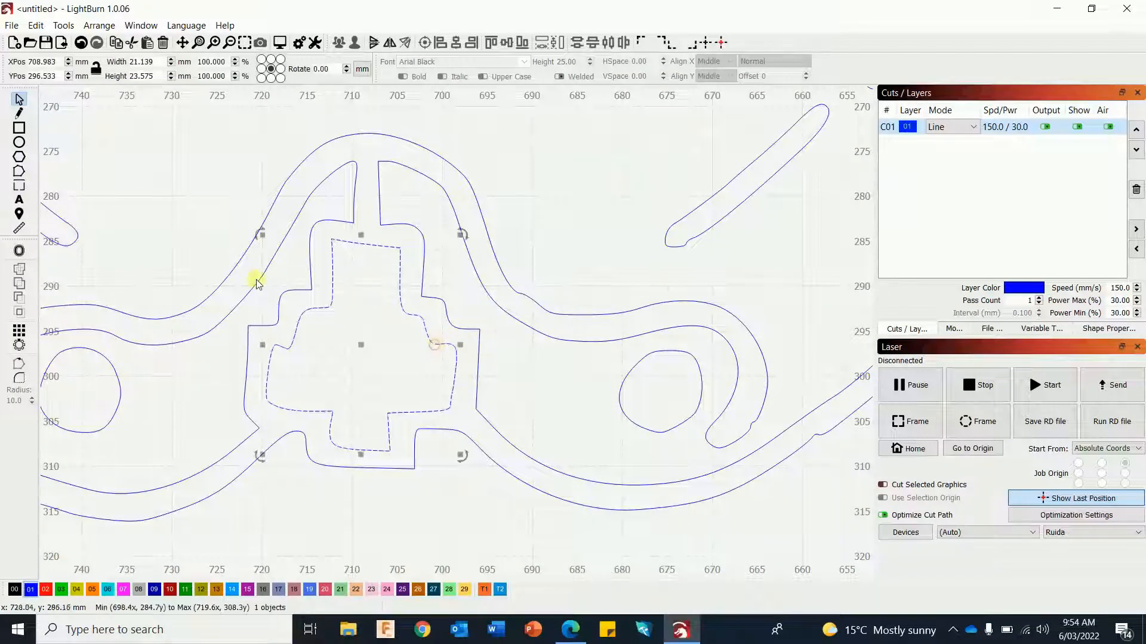
left_click(19, 171)
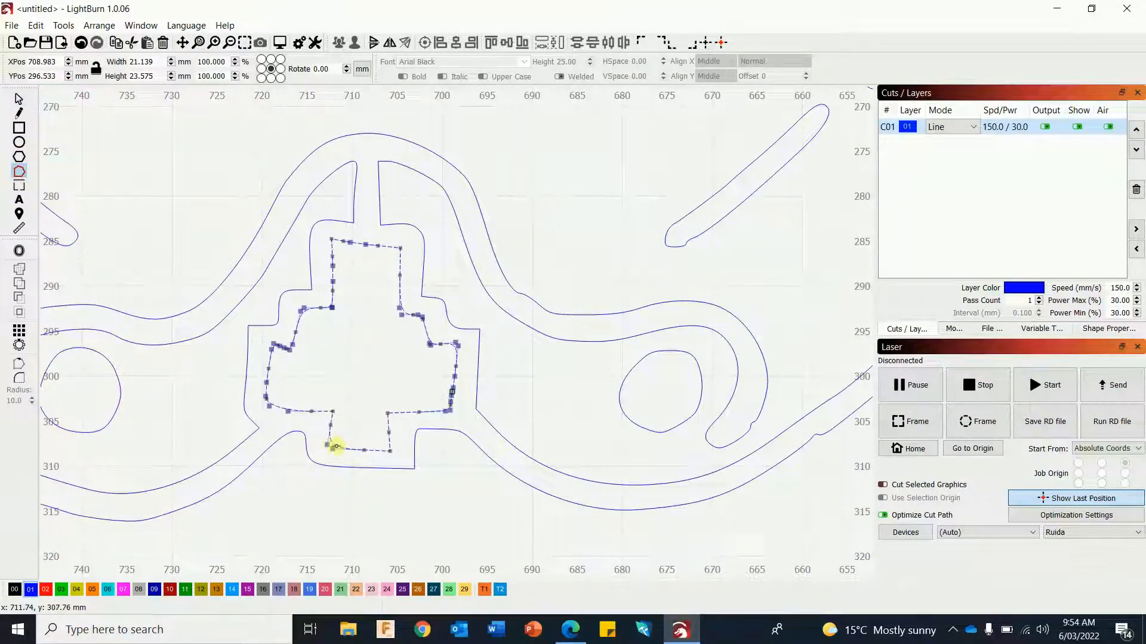
scroll(345, 467, "up", 2)
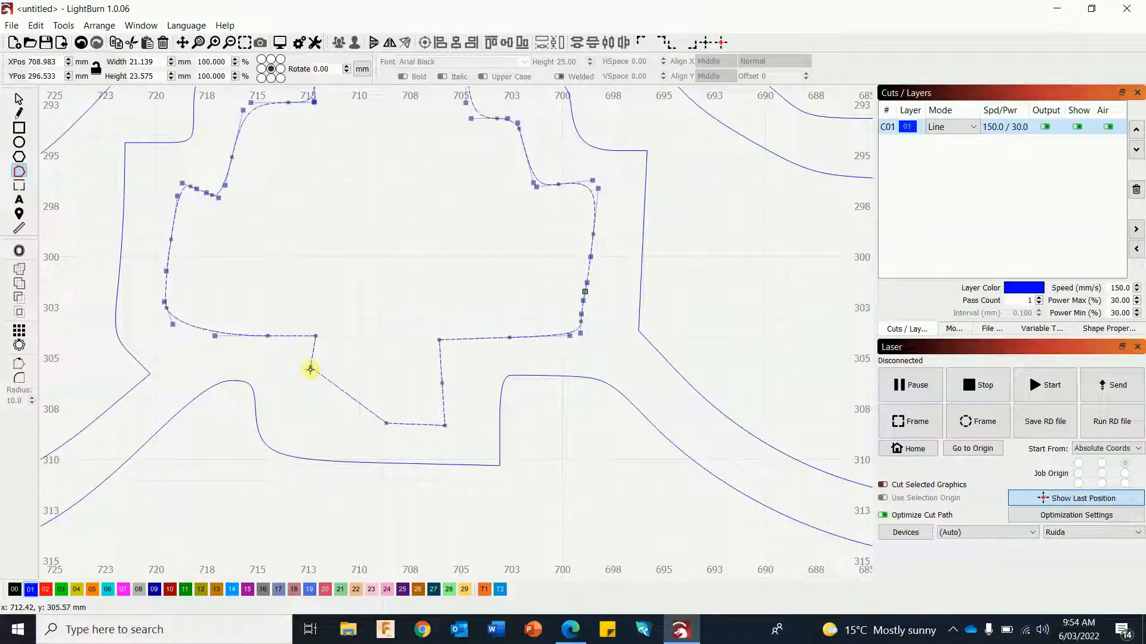
left_click_drag(311, 388, 312, 423)
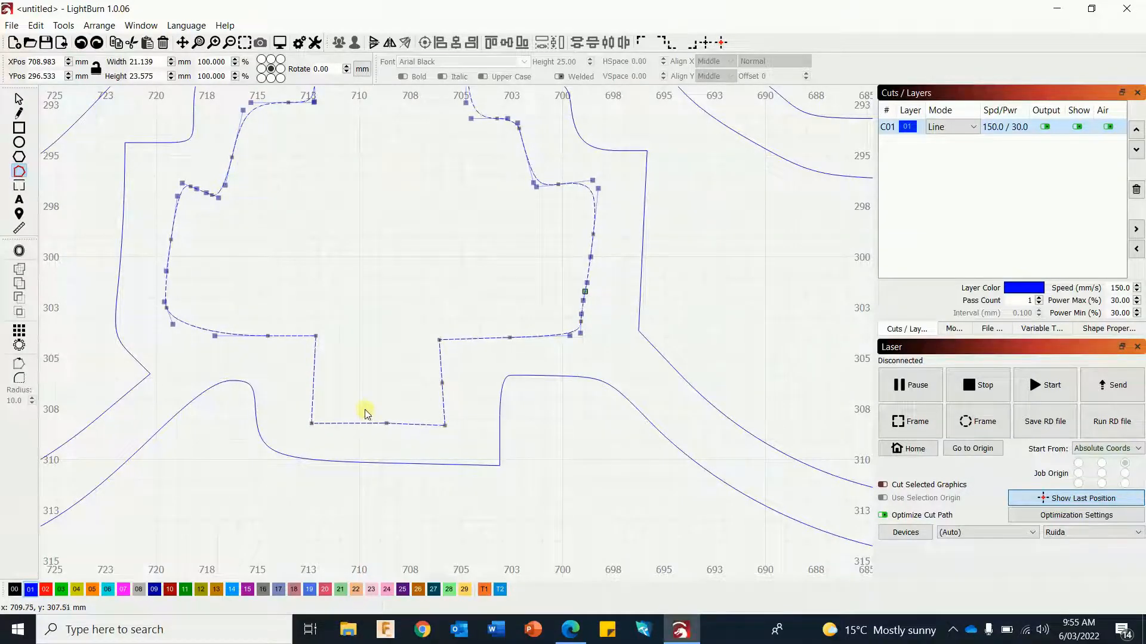
key("Escape")
- Select the helmet's dome and brim outlines and group them together
scroll(366, 413, "down", 10)
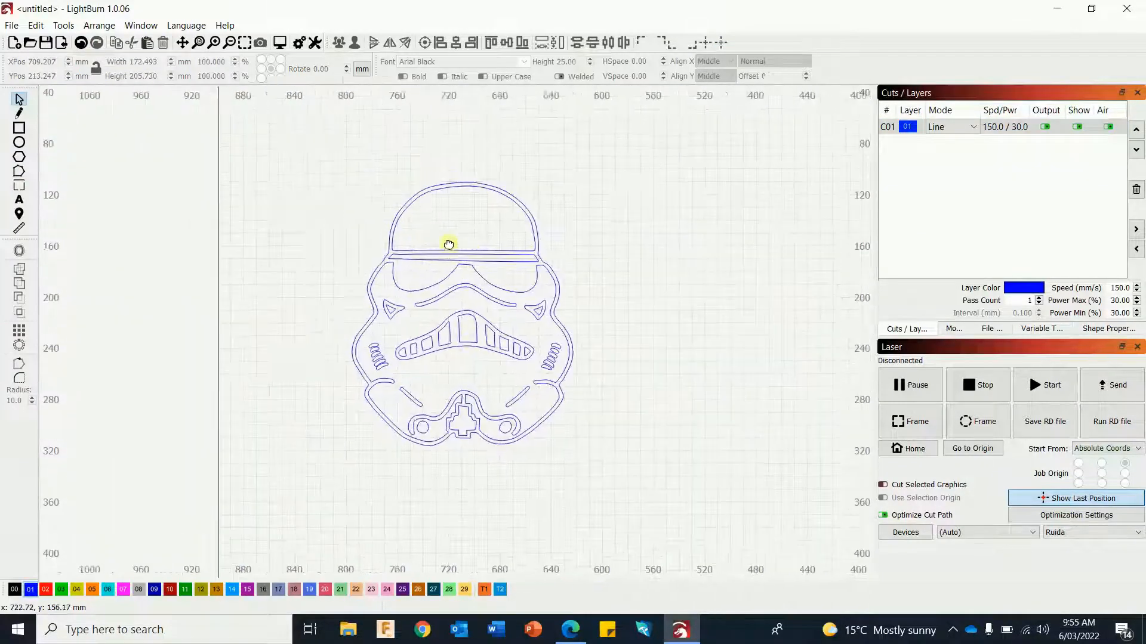
left_click_drag(449, 245, 480, 265)
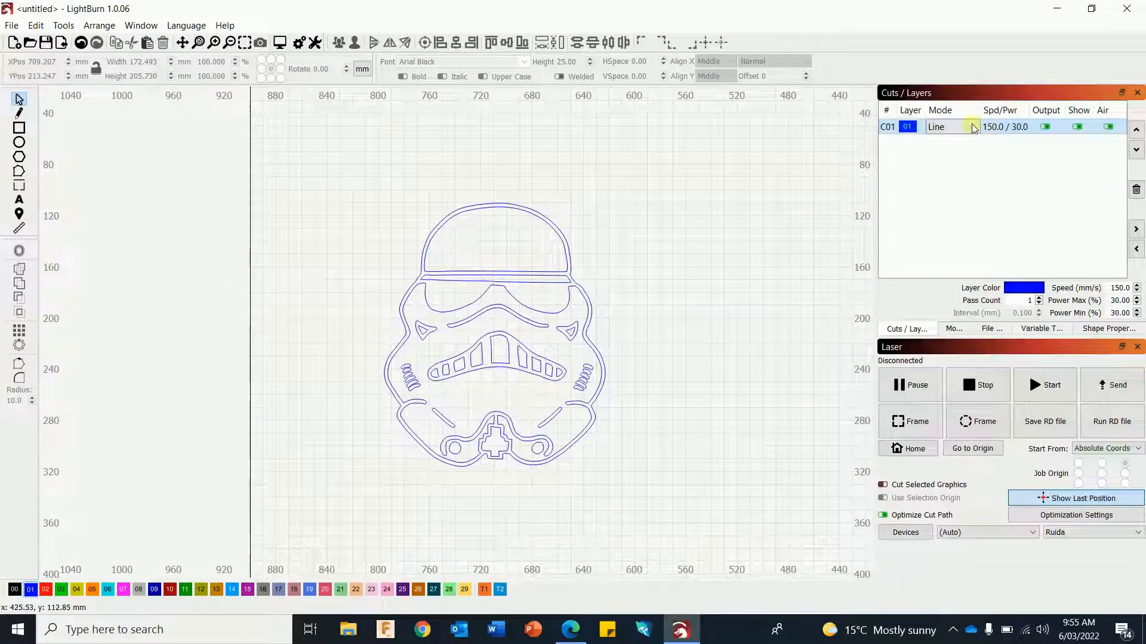
left_click(548, 273)
left_click(670, 254)
left_click_drag(337, 153, 678, 544)
left_click_drag(315, 136, 640, 302)
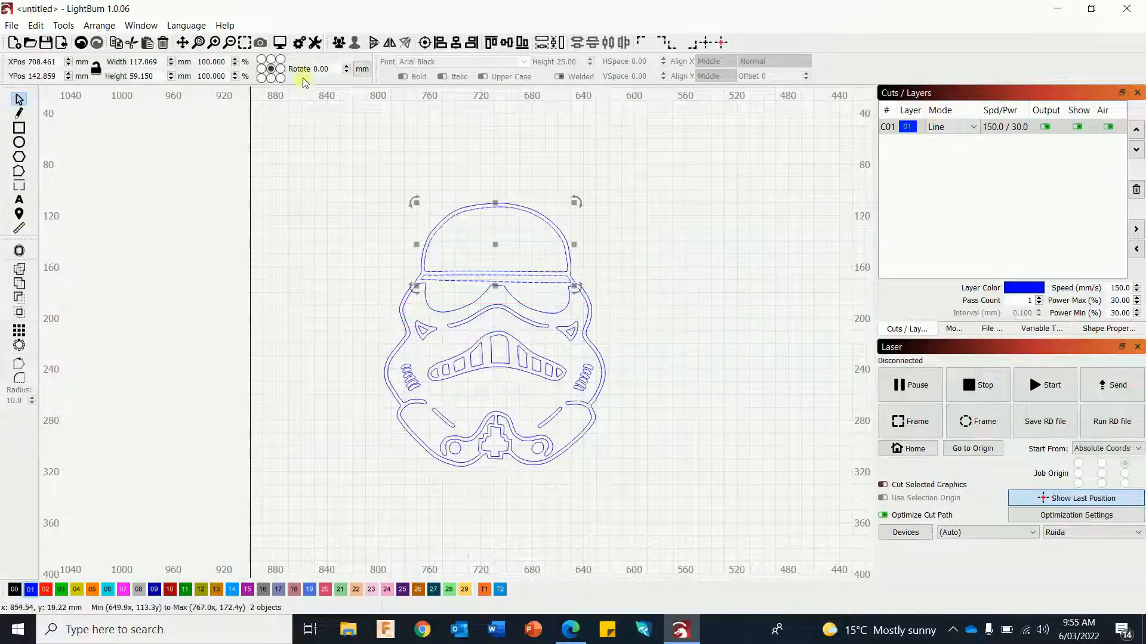
left_click(338, 42)
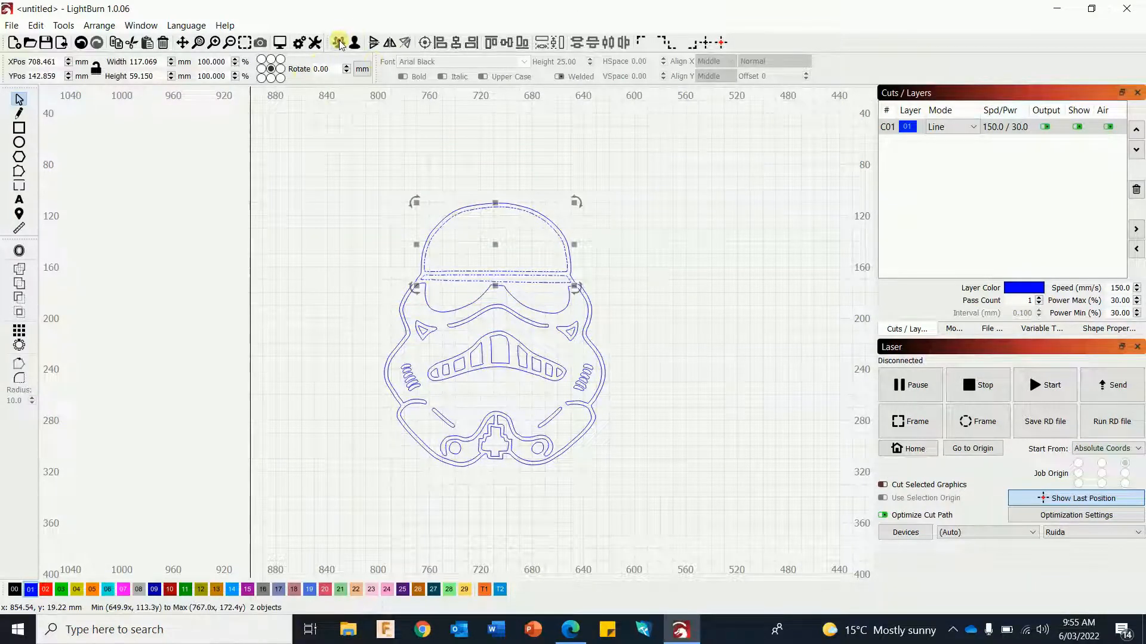
- Select every shape of the stormtrooper and combine them into a single group
left_click(661, 234)
left_click_drag(278, 139, 653, 487)
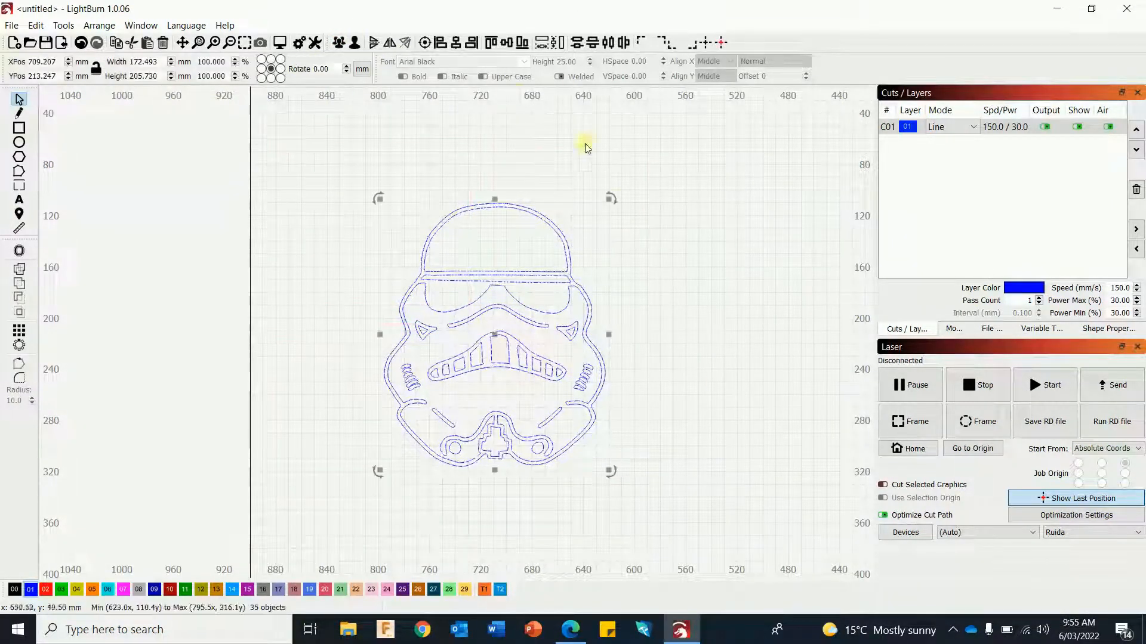
left_click(338, 43)
left_click(733, 277)
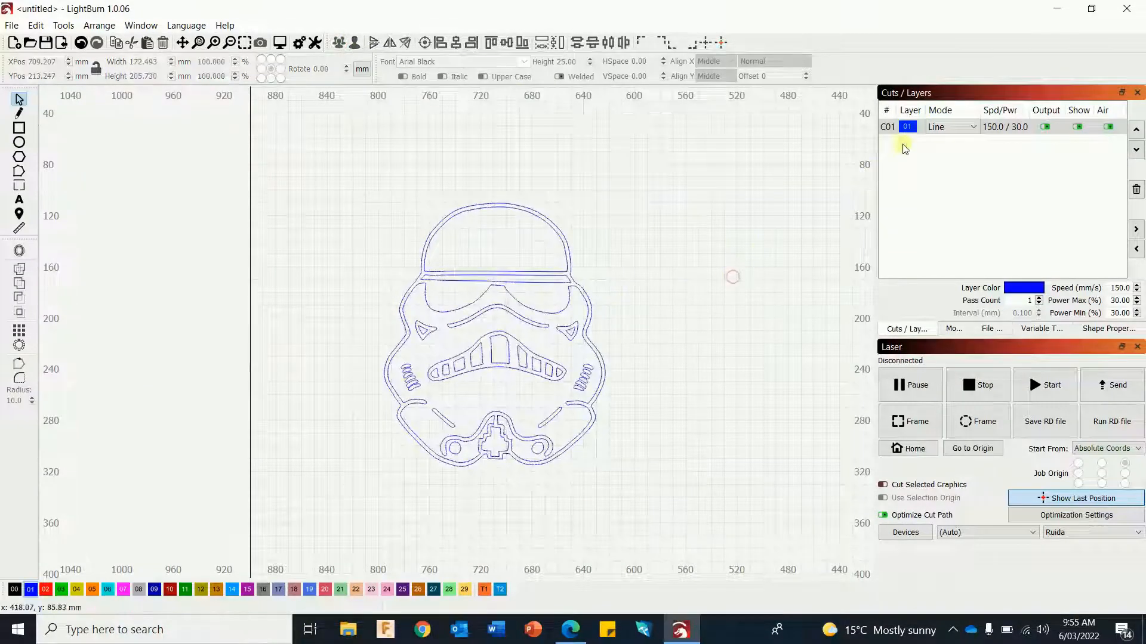
- Change the blue layer's mode from Line to Fill
left_click(967, 128)
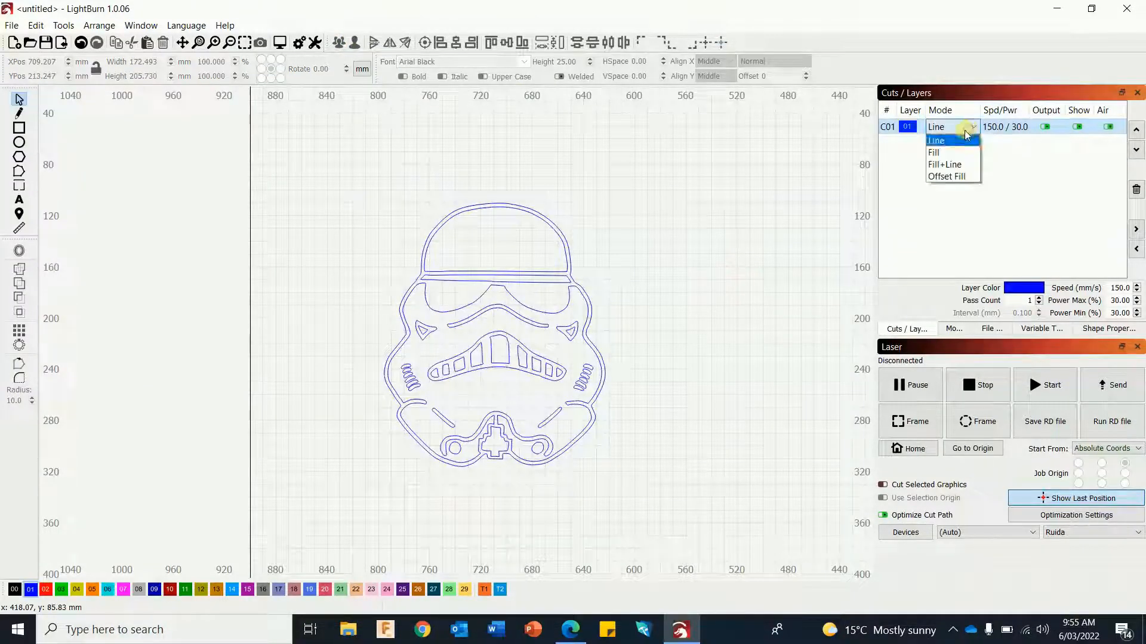
left_click(935, 152)
scroll(688, 317, "down", 2)
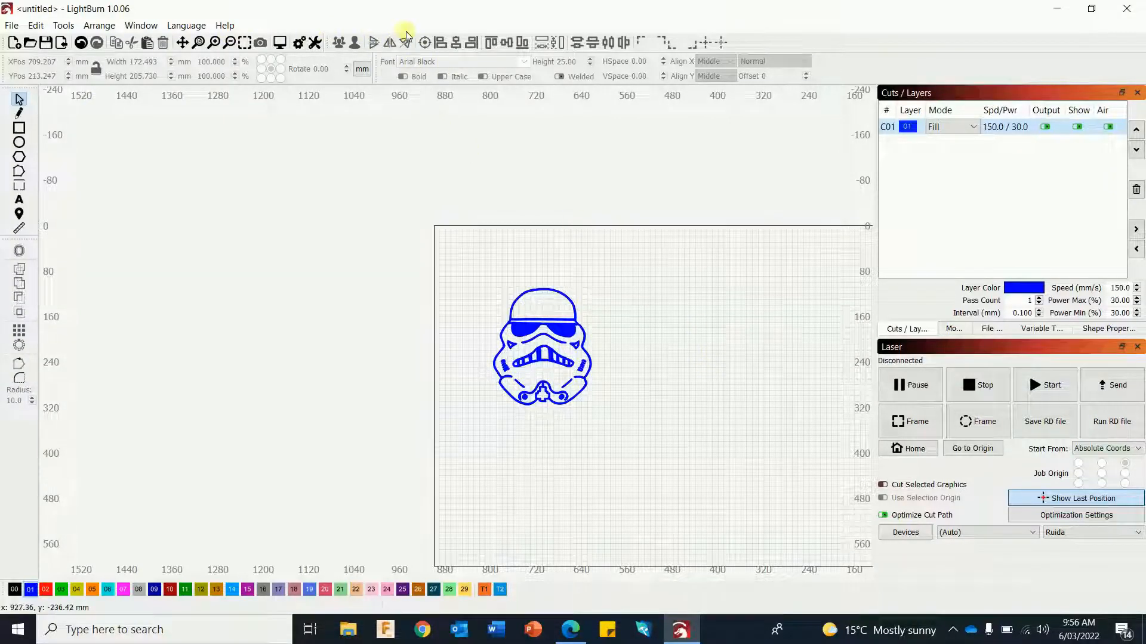
- Add the text "D" in Arial Black, height 25, in the empty area beside the stormtrooper
left_click(662, 364)
left_click(19, 200)
left_click(703, 331)
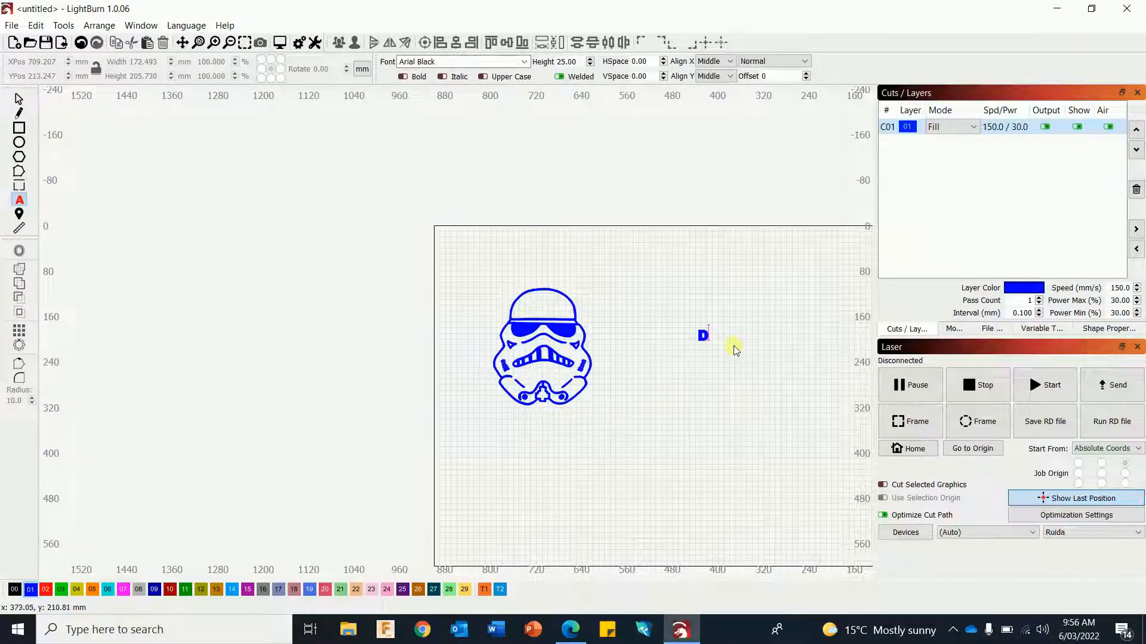
scroll(733, 346, "down", 1)
scroll(733, 347, "up", 4)
scroll(733, 348, "up", 2)
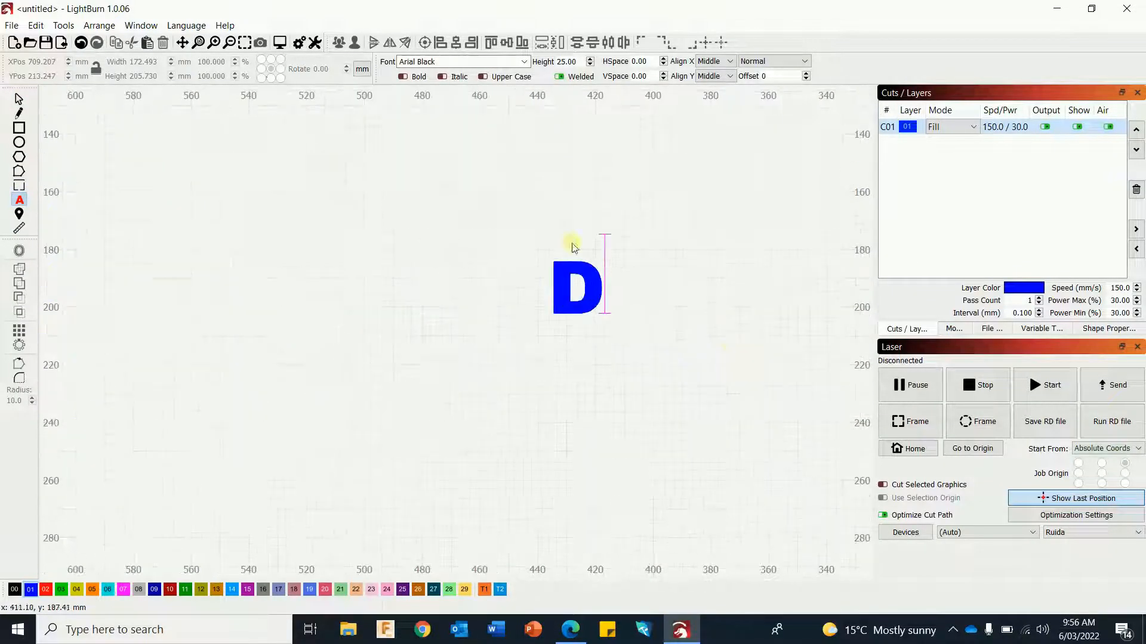
left_click(19, 100)
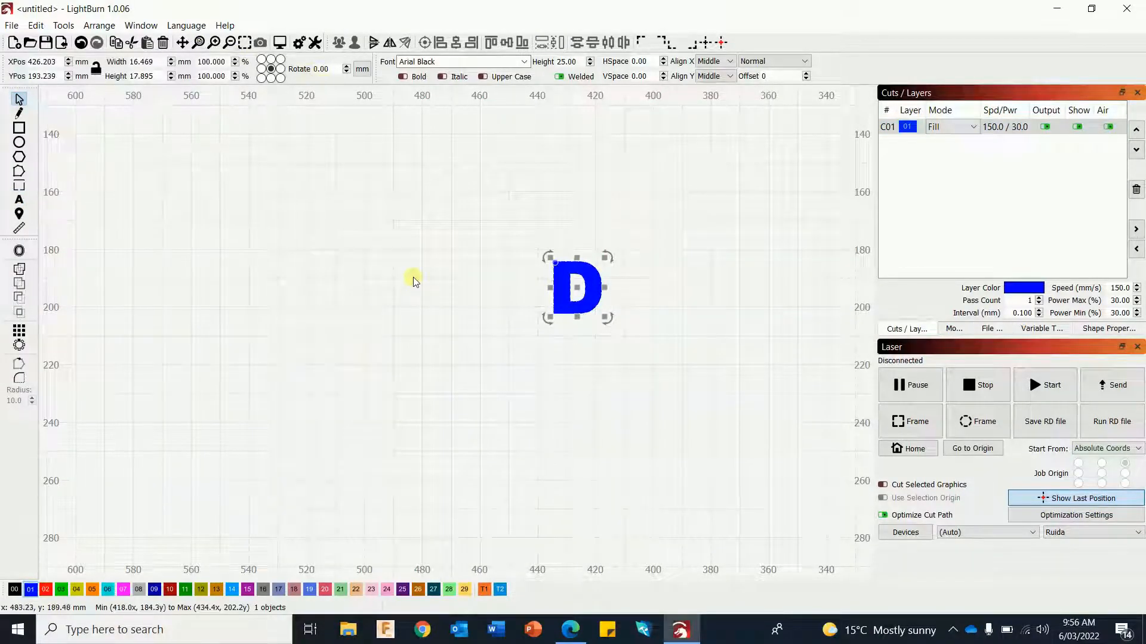
- Paste a copy of the letter D to the left of the original and flip it horizontally
left_click(395, 286)
key("ctrl+v")
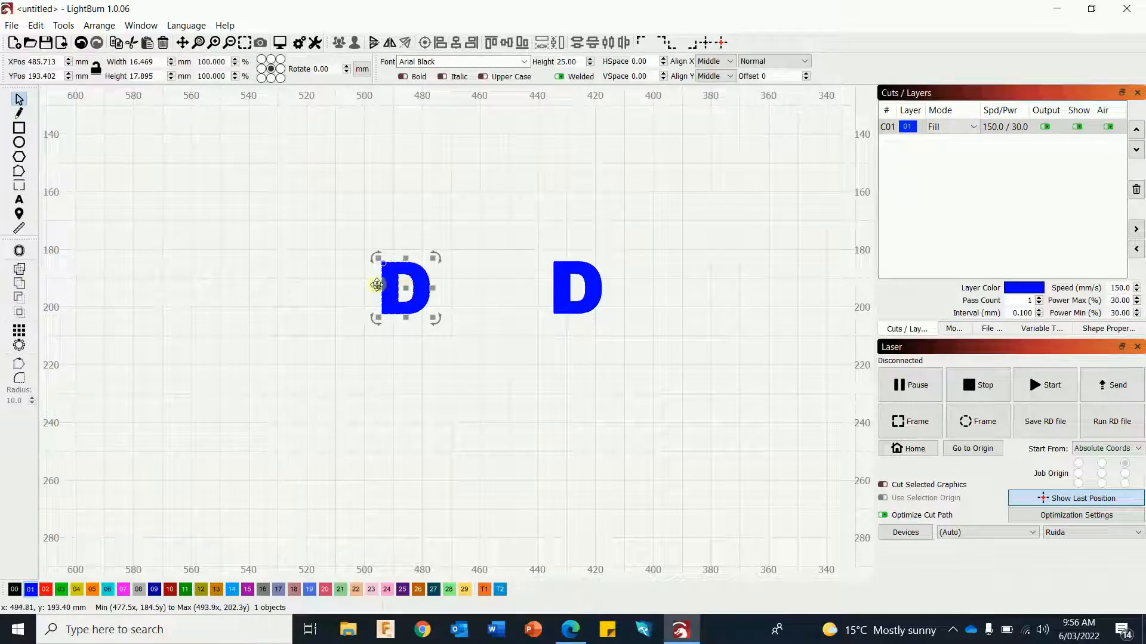
left_click(390, 43)
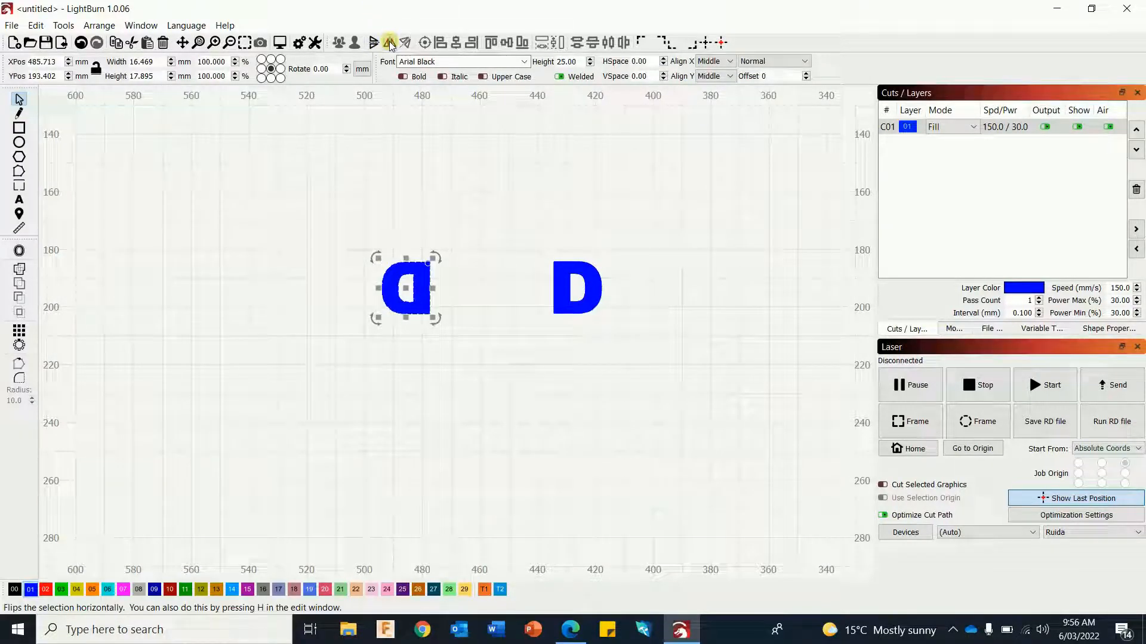
- Move the flipped D close beside the original D and align the top edges of both letters
left_click_drag(409, 290, 512, 292)
left_click_drag(417, 216, 698, 361)
left_click(374, 44)
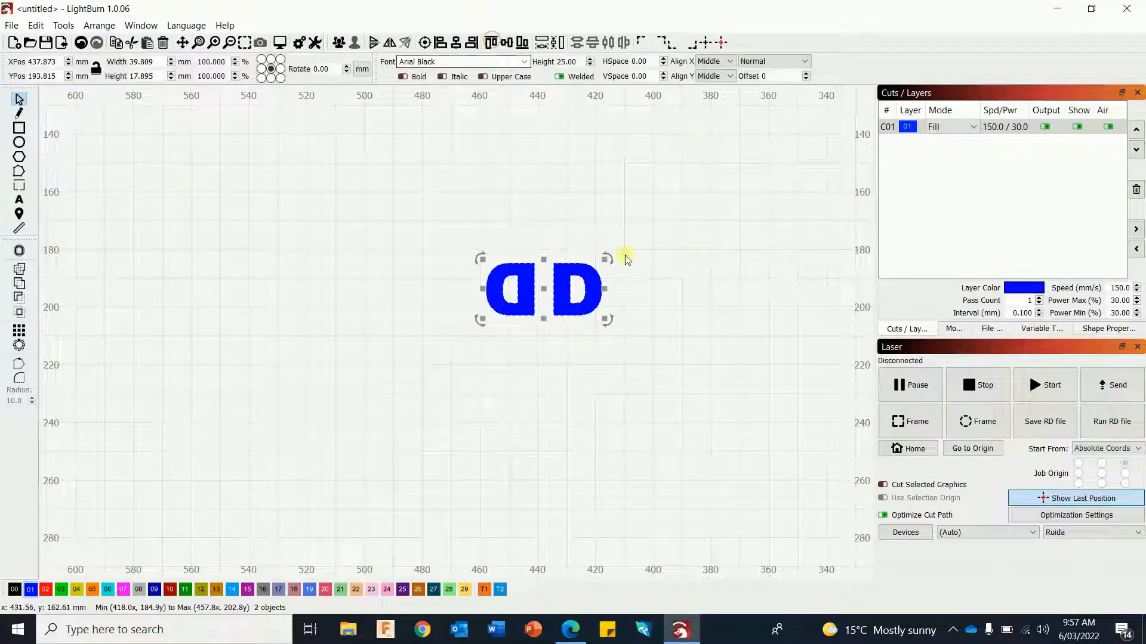
left_click(697, 288)
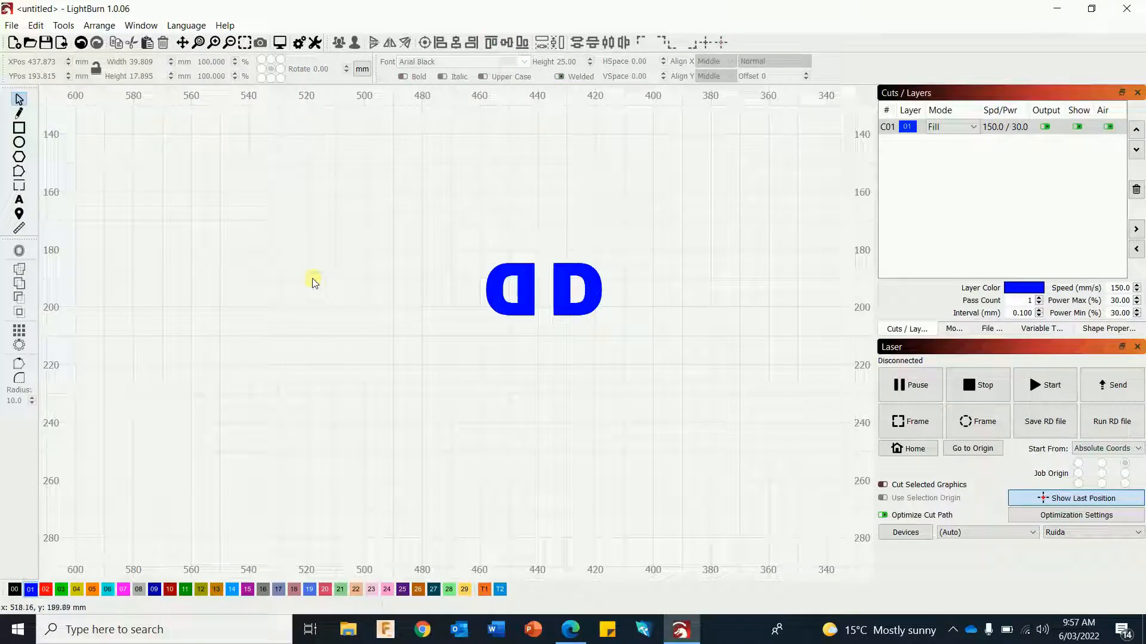
- Copy the pair of D letters and paste the copy to the right of the original pair
left_click_drag(367, 227, 693, 353)
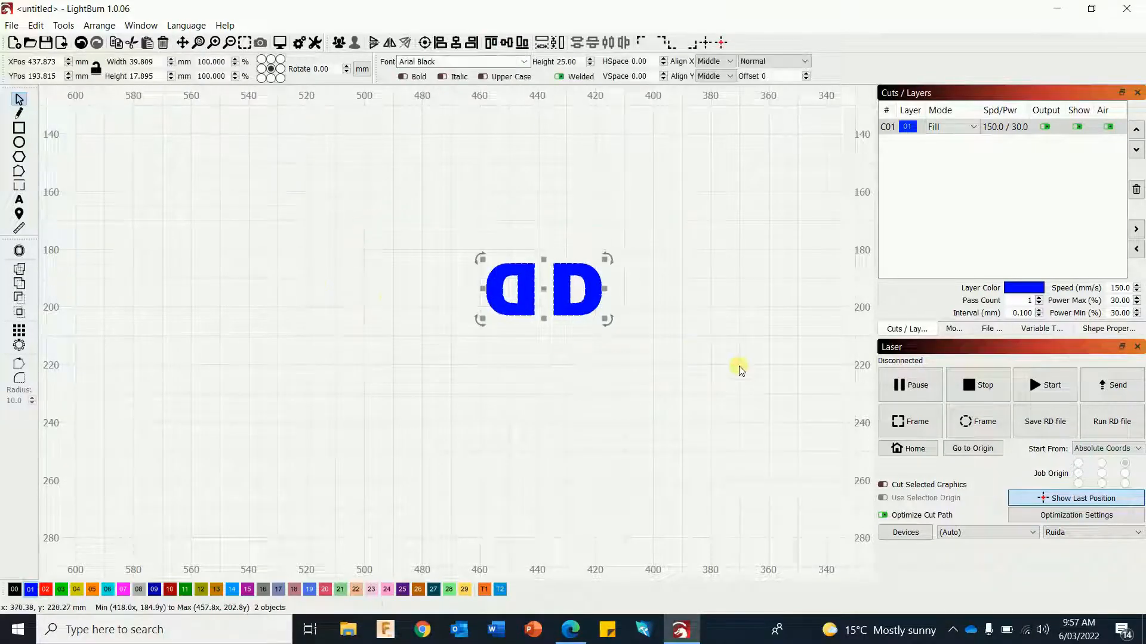
left_click(699, 407)
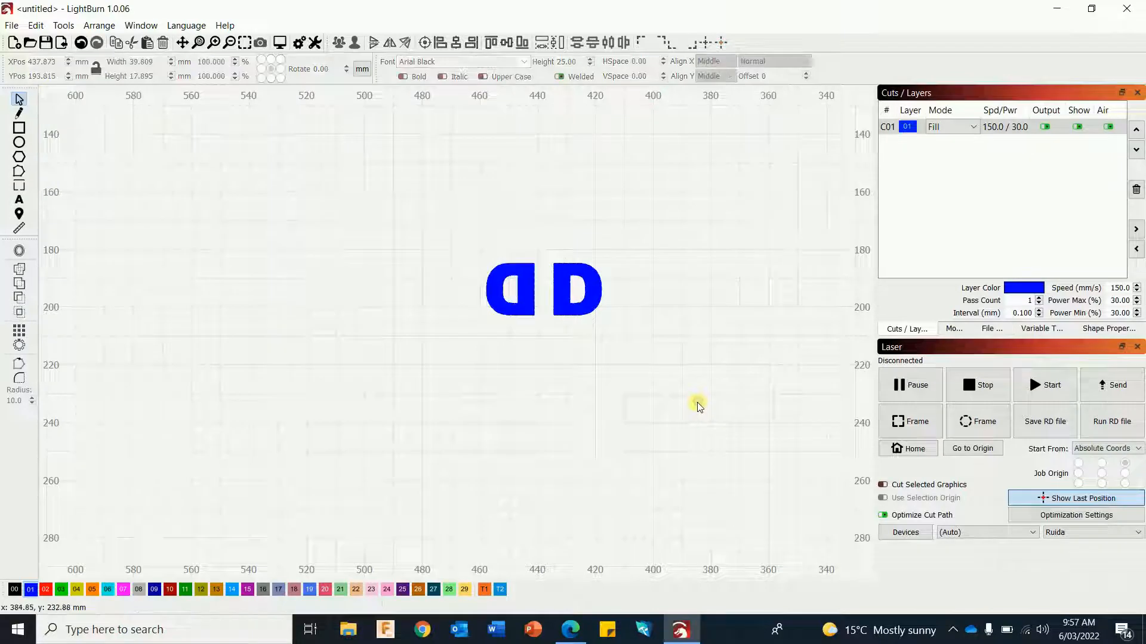
key("ctrl+v")
left_click_drag(697, 403, 720, 294)
left_click(744, 381)
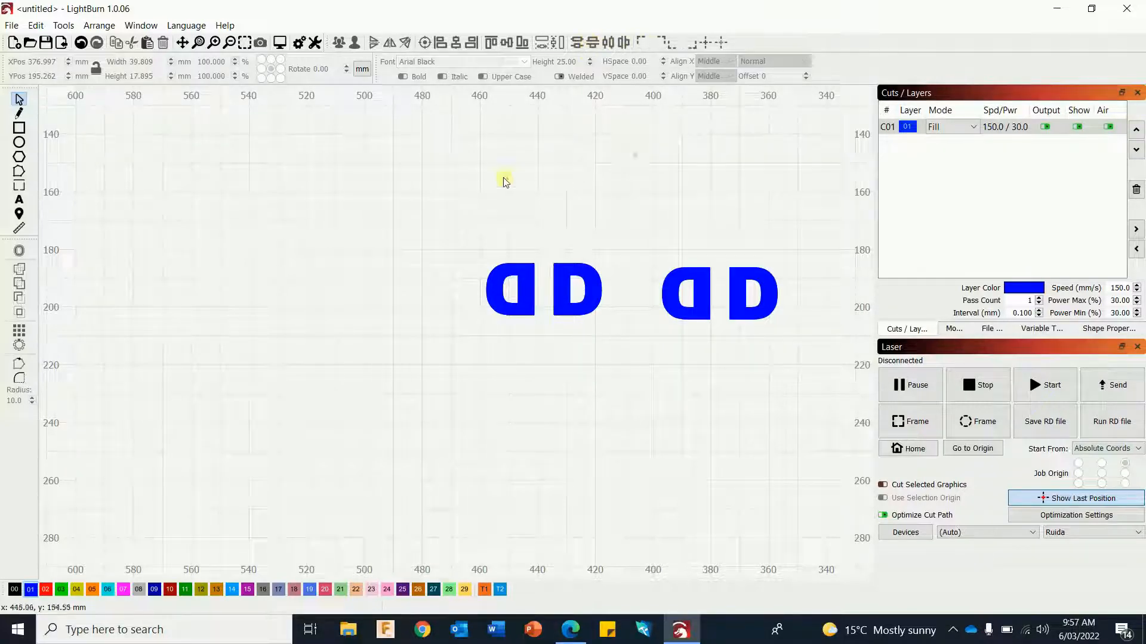
- Align the vertical middles of all four letters and distribute them with equal horizontal spacing
left_click_drag(593, 299, 808, 361)
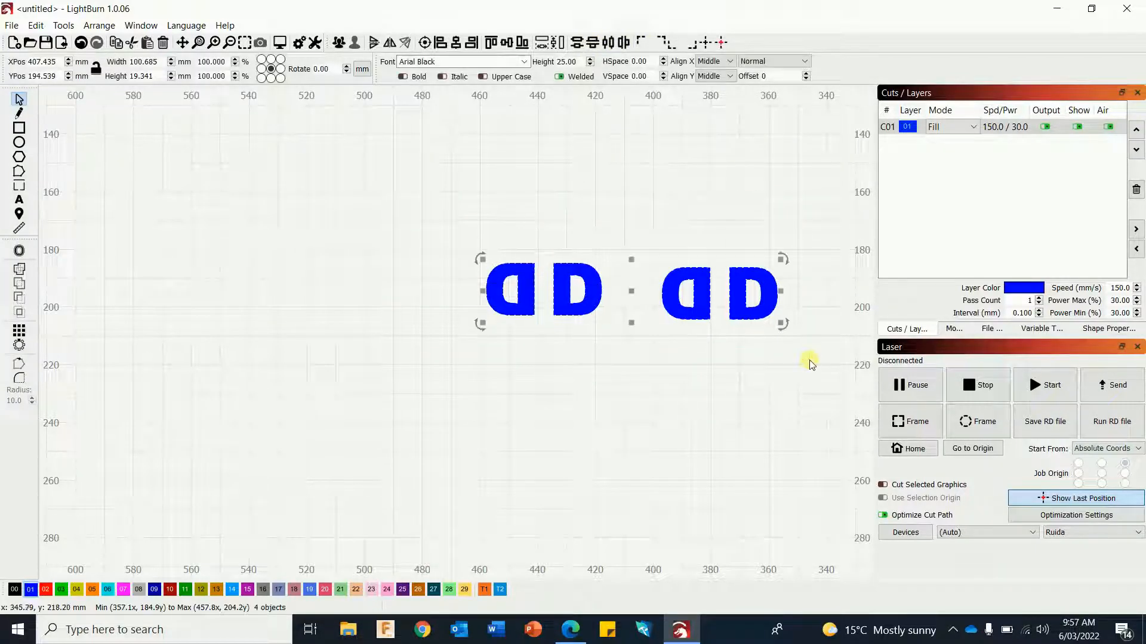
left_click(505, 43)
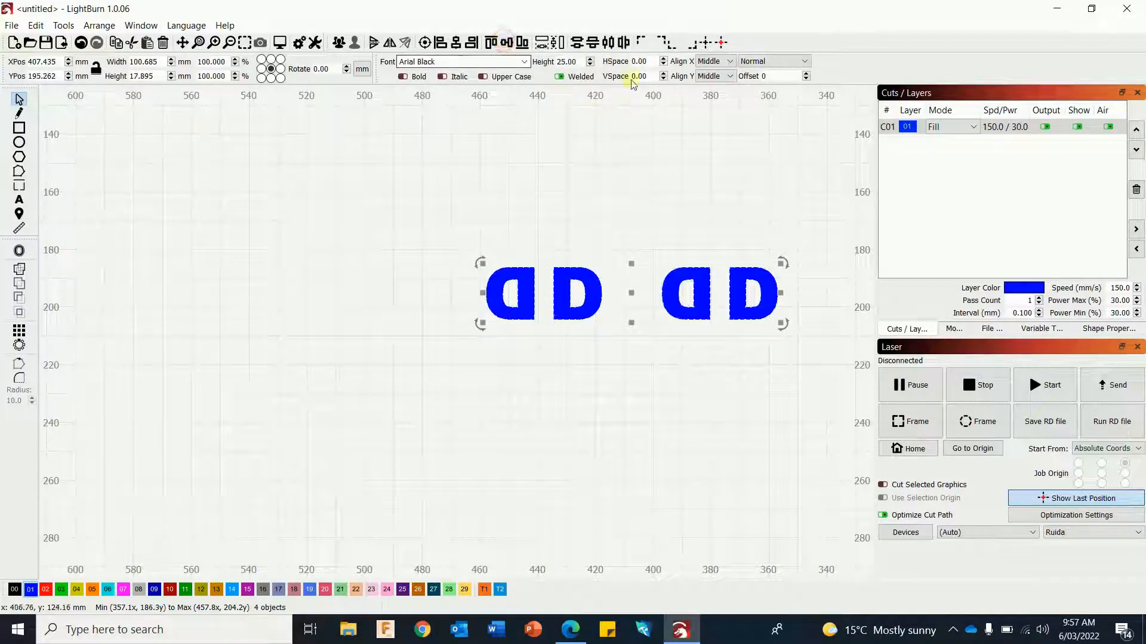
left_click(608, 43)
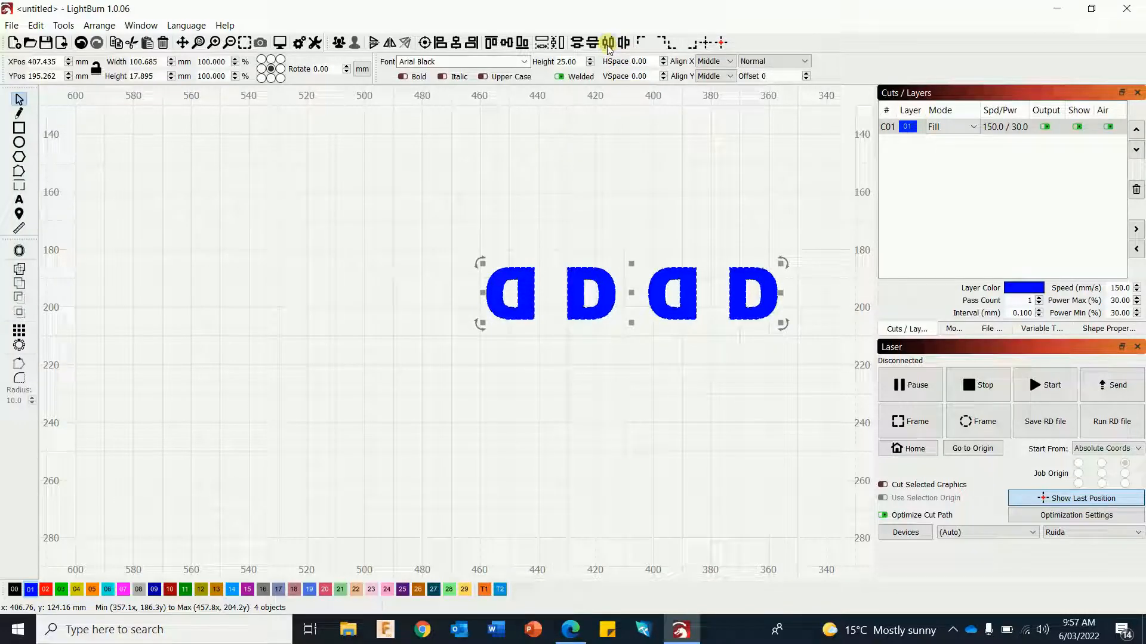
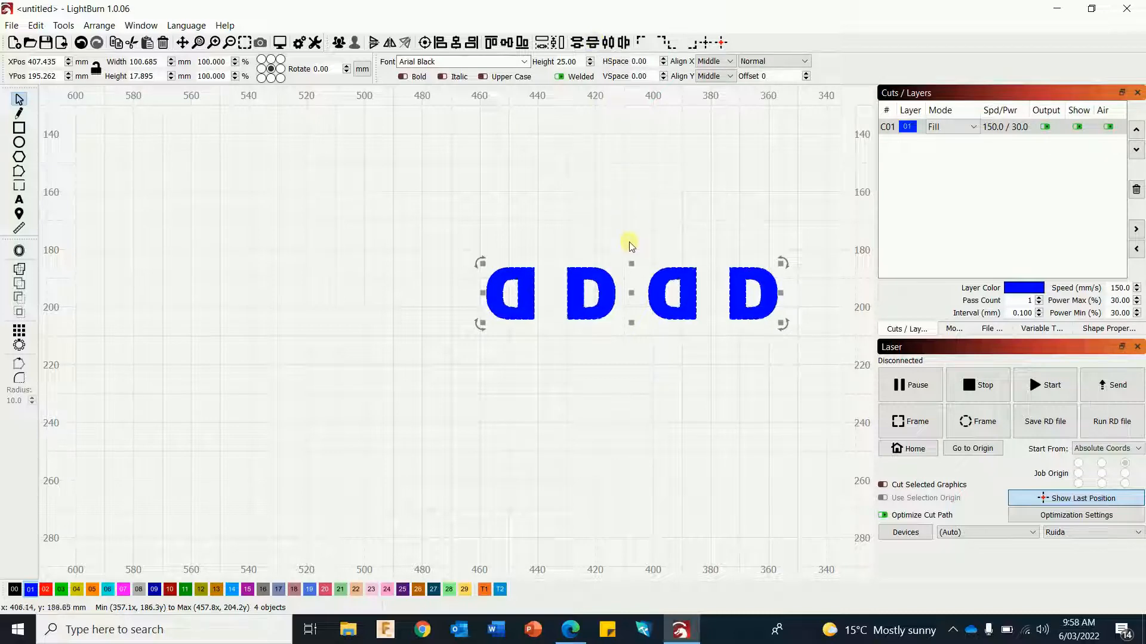
- Move the leftmost flipped D farther left and distribute all four letters with equal horizontal spacing again
left_click(583, 363)
left_click_drag(513, 293, 402, 298)
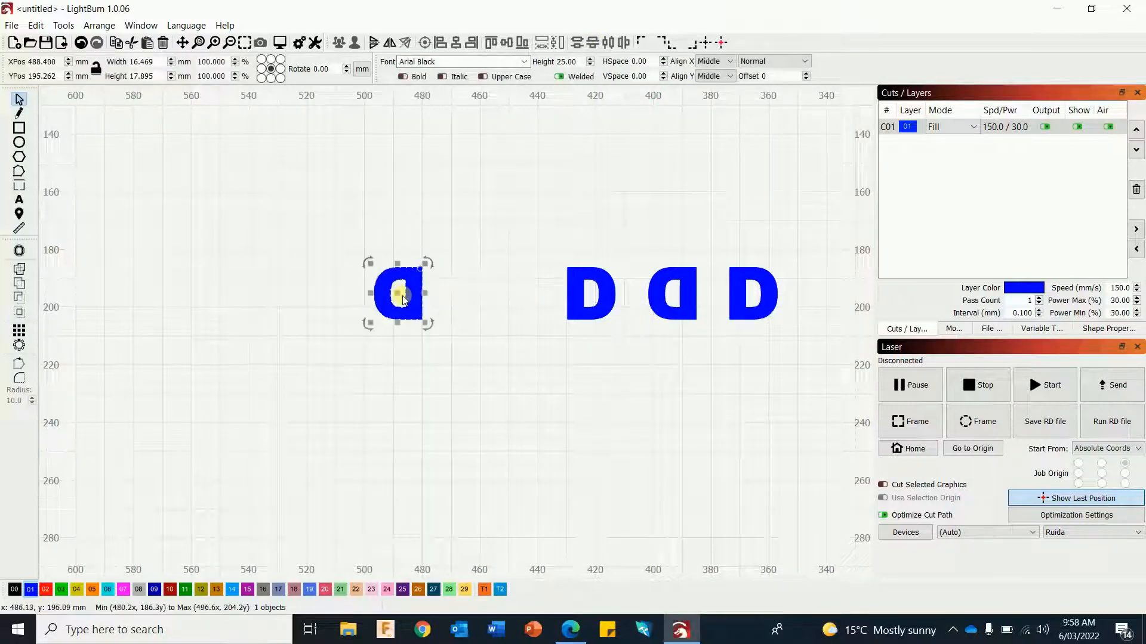
left_click_drag(322, 182, 831, 391)
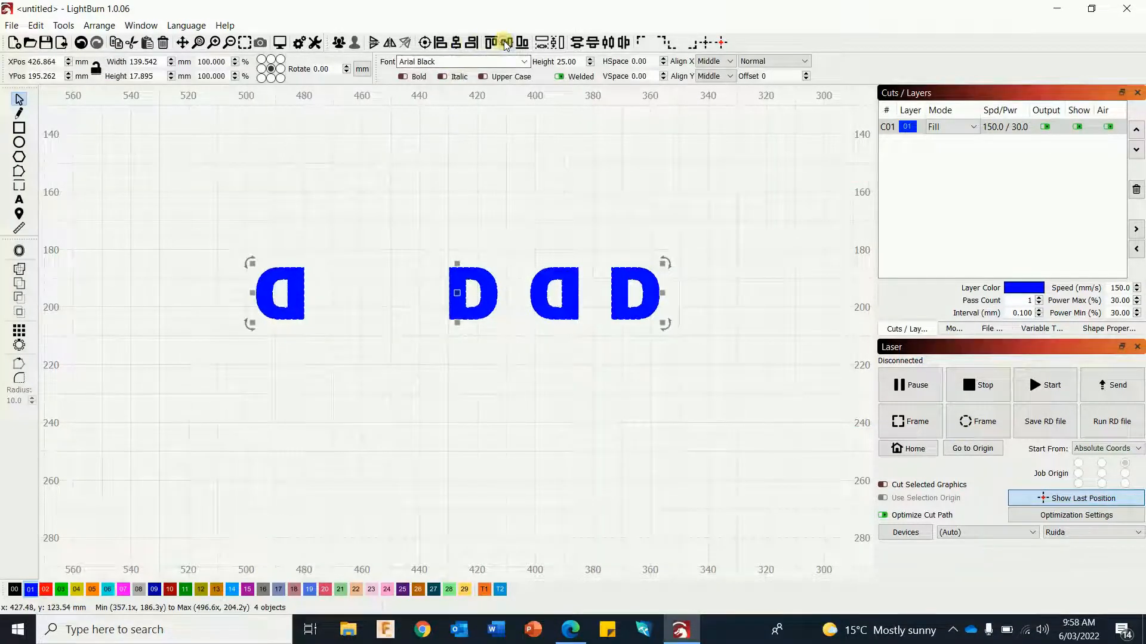
left_click(608, 43)
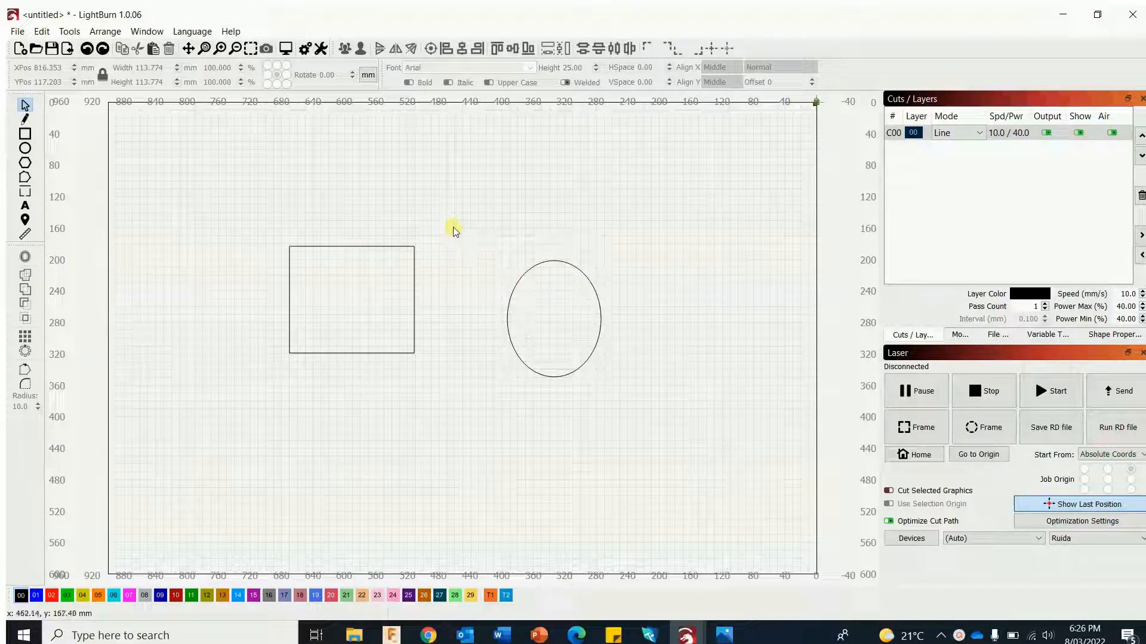
- Enlarge the rectangle from its upper-right corner to about 212 by 182 mm and convert it to a path
left_click(321, 246)
left_click_drag(417, 243, 461, 206)
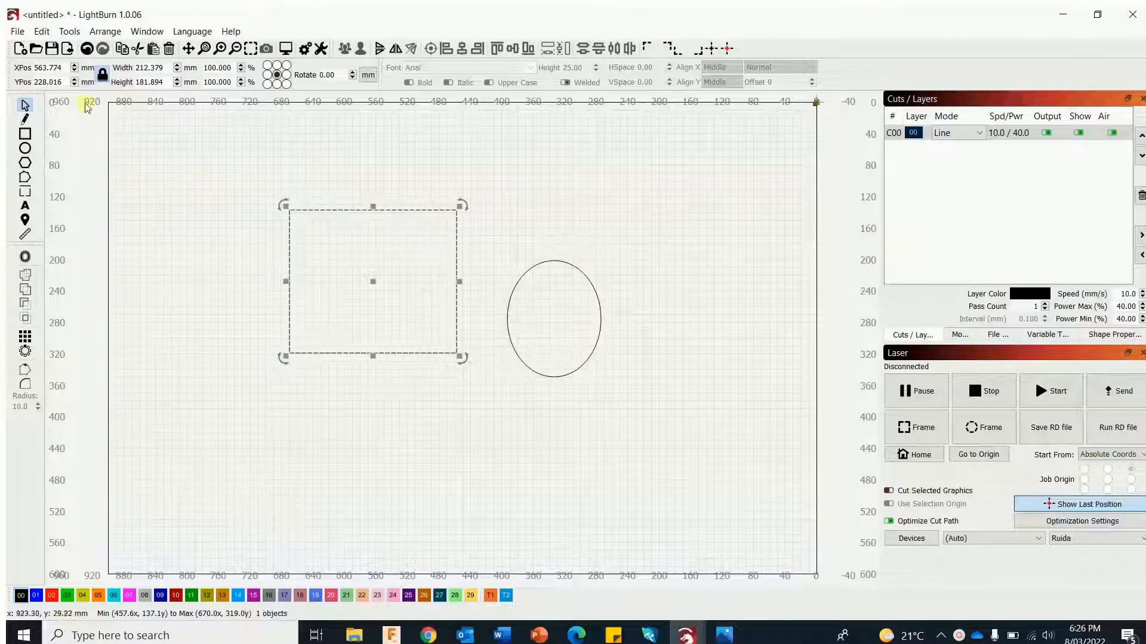
left_click(41, 31)
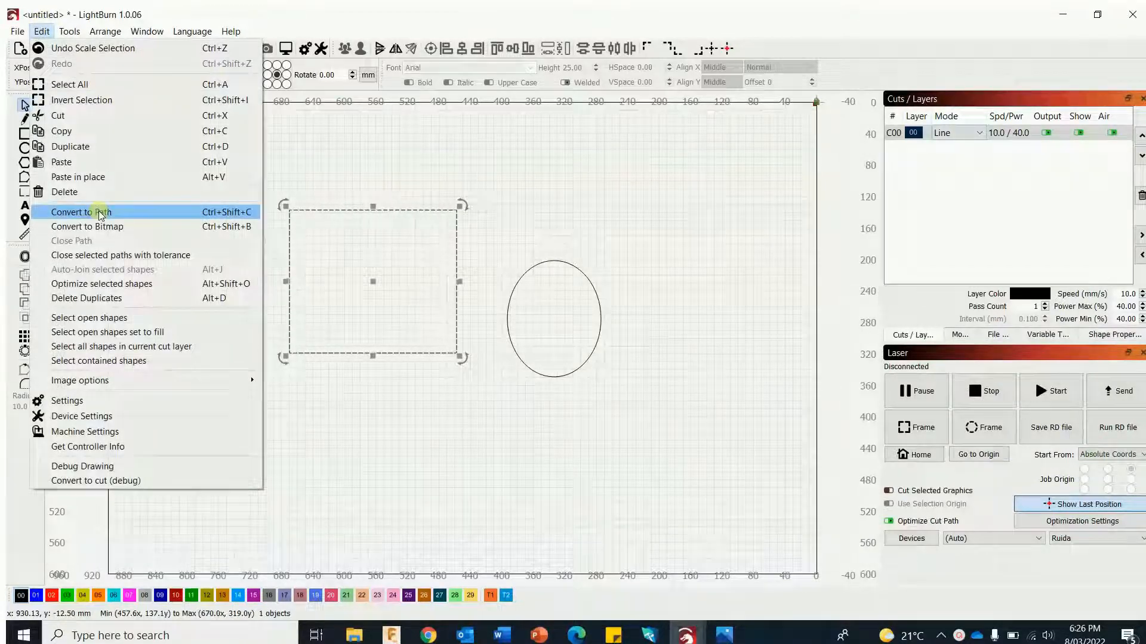
left_click(101, 212)
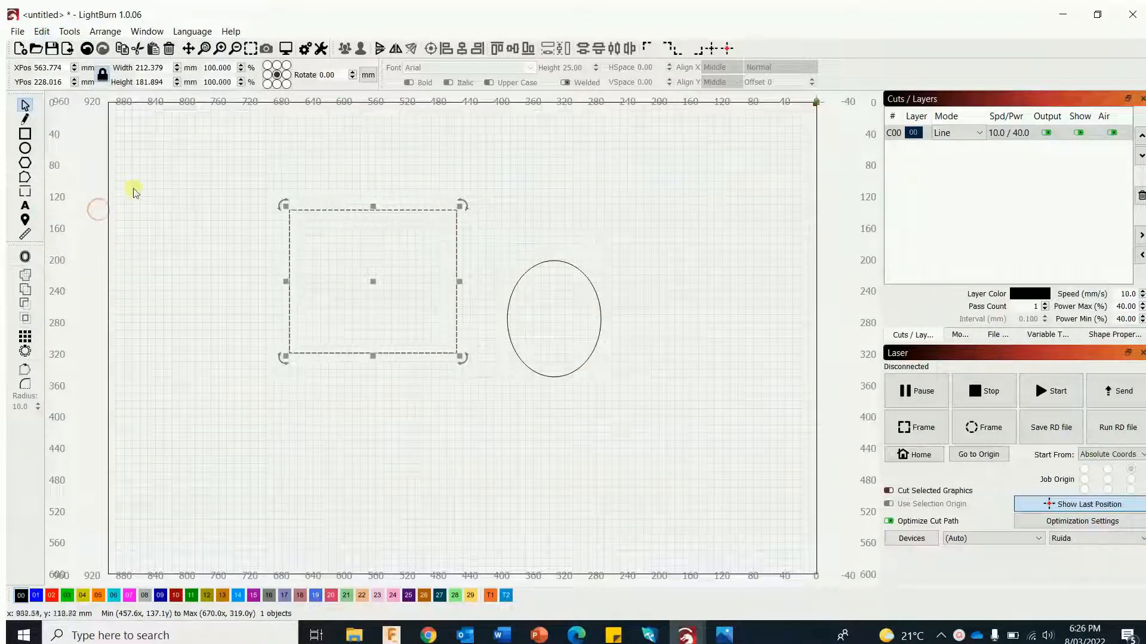
left_click(166, 181)
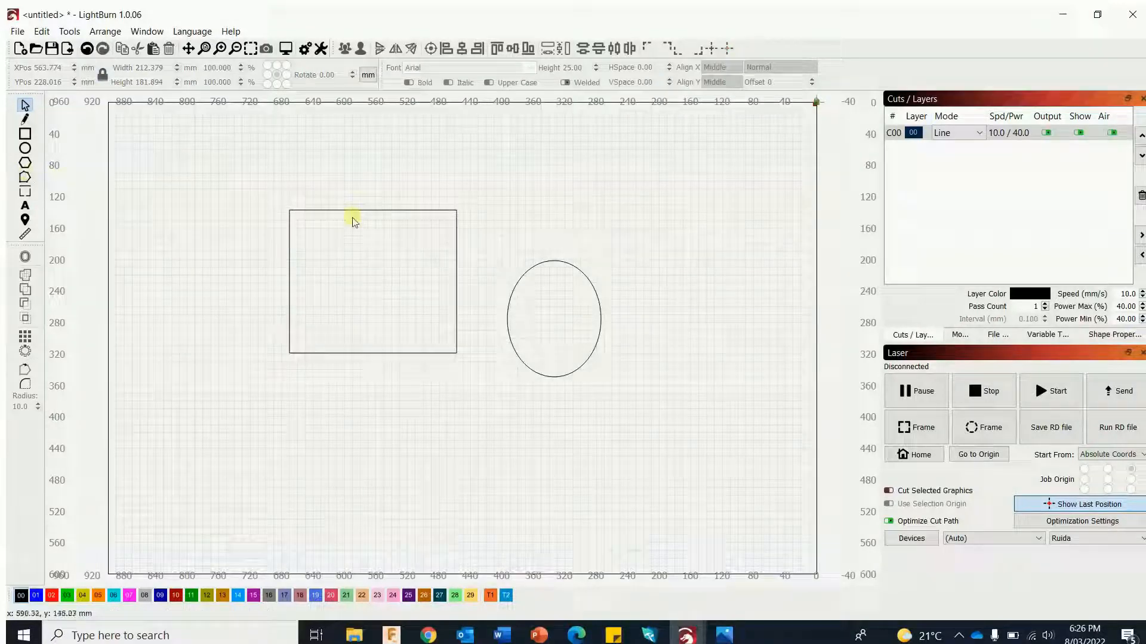
- Edit the rectangle's nodes: shift the upper-right corner slightly outward and down, and bend the upper edge into an upward arc
left_click(24, 178)
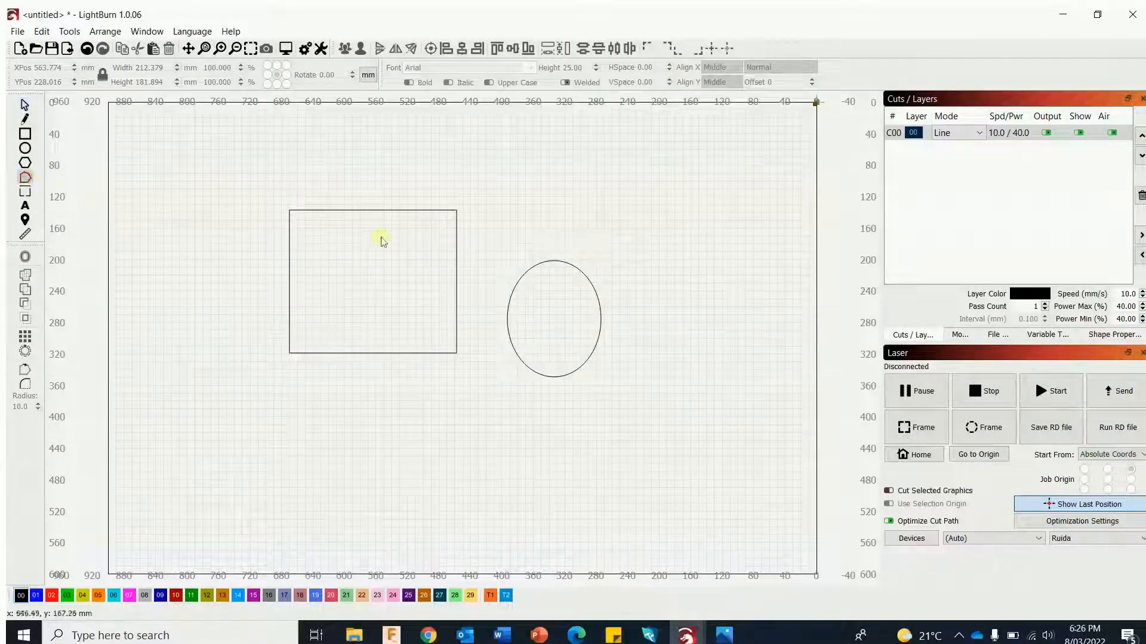
left_click(413, 214)
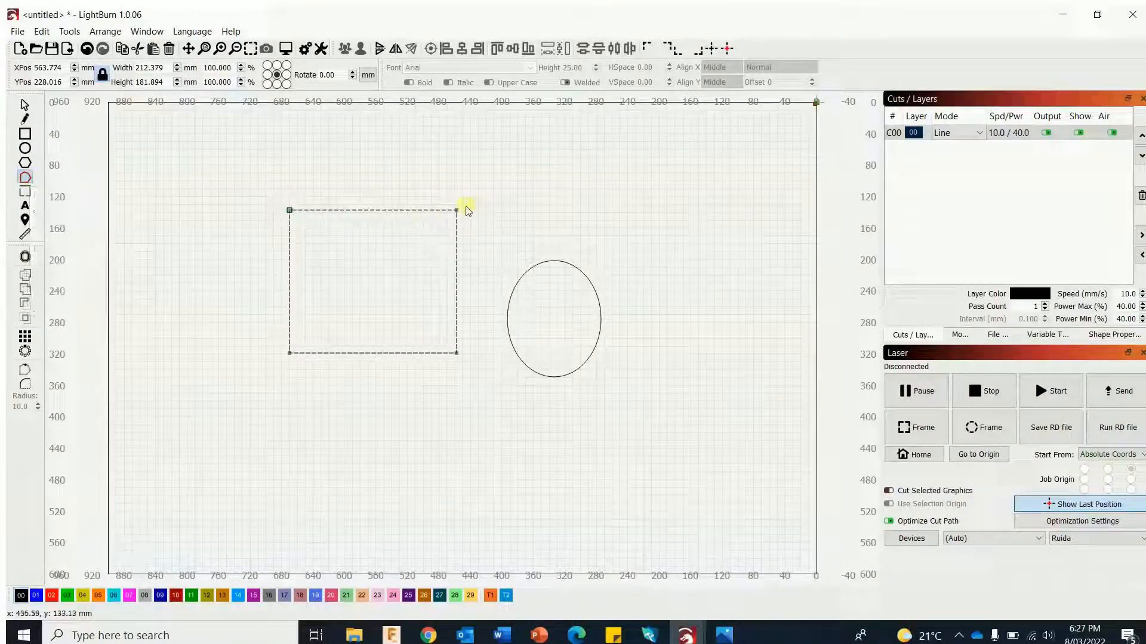
mouse_move(457, 212)
left_mouse_down()
mouse_move(474, 197)
mouse_move(453, 255)
mouse_move(471, 231)
mouse_move(461, 221)
left_mouse_up()
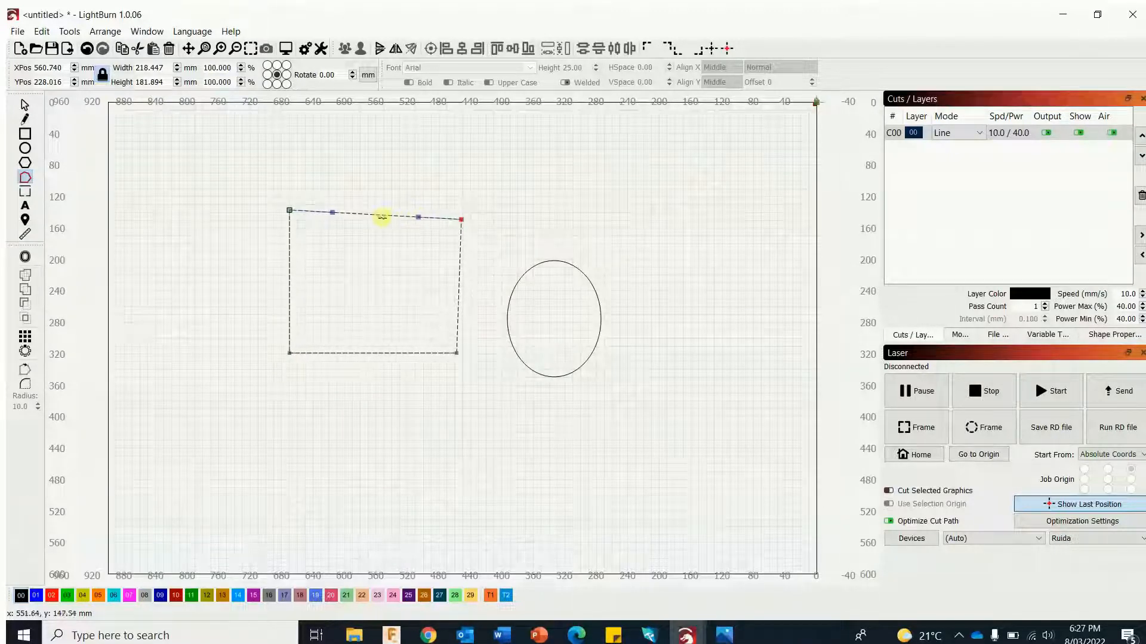
left_click_drag(383, 215, 396, 174)
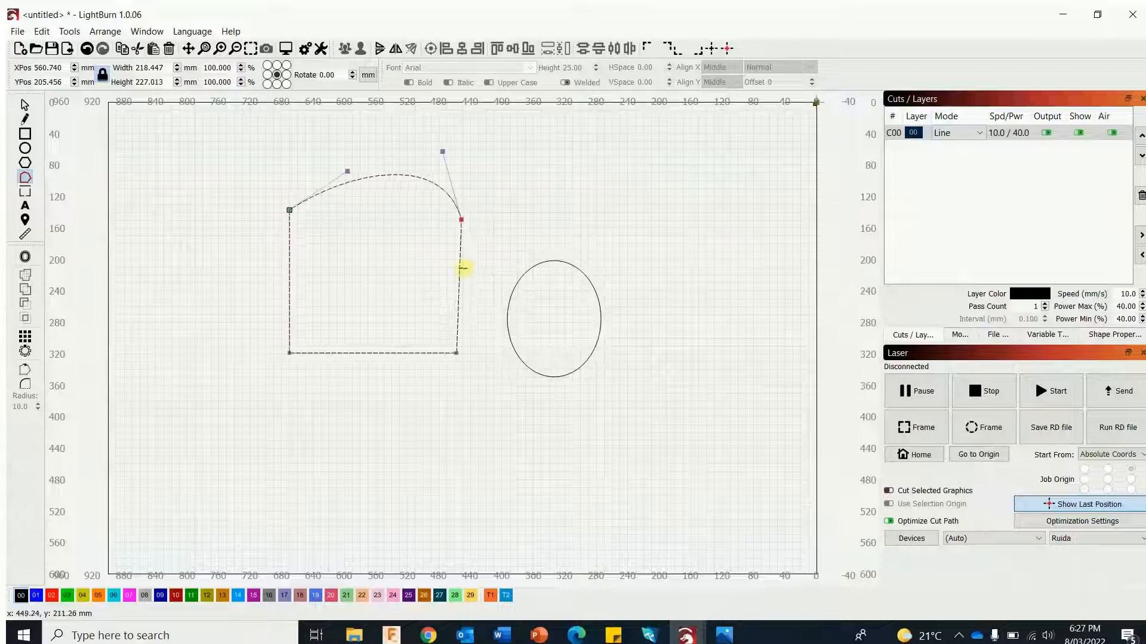
- Insert a node on the former rectangle's right edge, pull it outward, and curve the short segment above it inward
left_click_drag(459, 269, 482, 257)
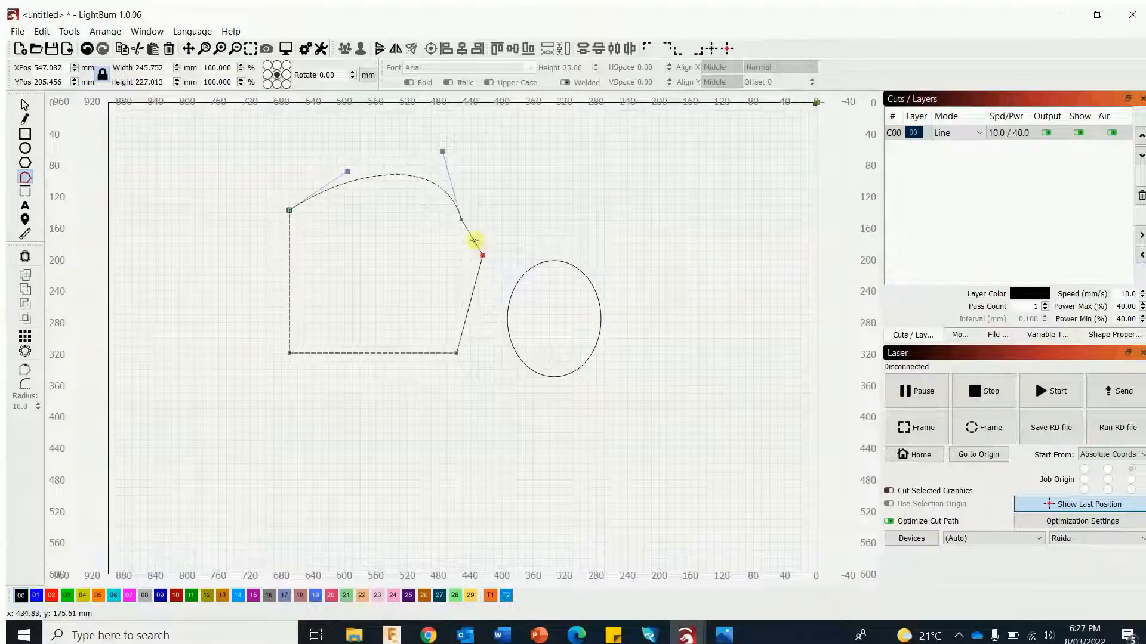
left_click_drag(474, 241, 439, 255)
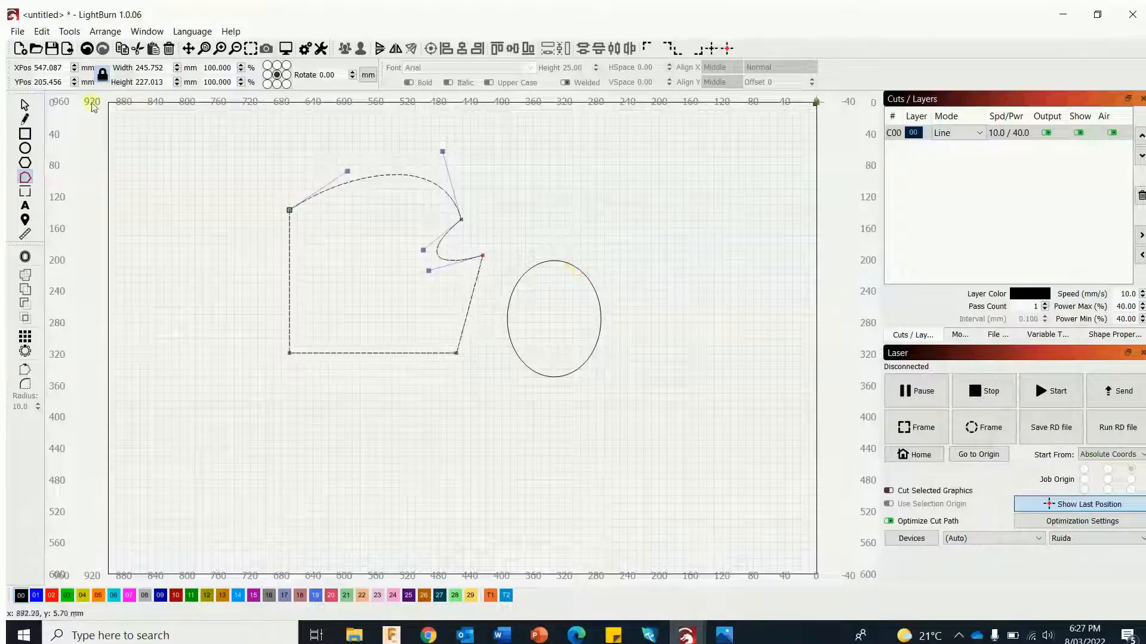
left_click(24, 104)
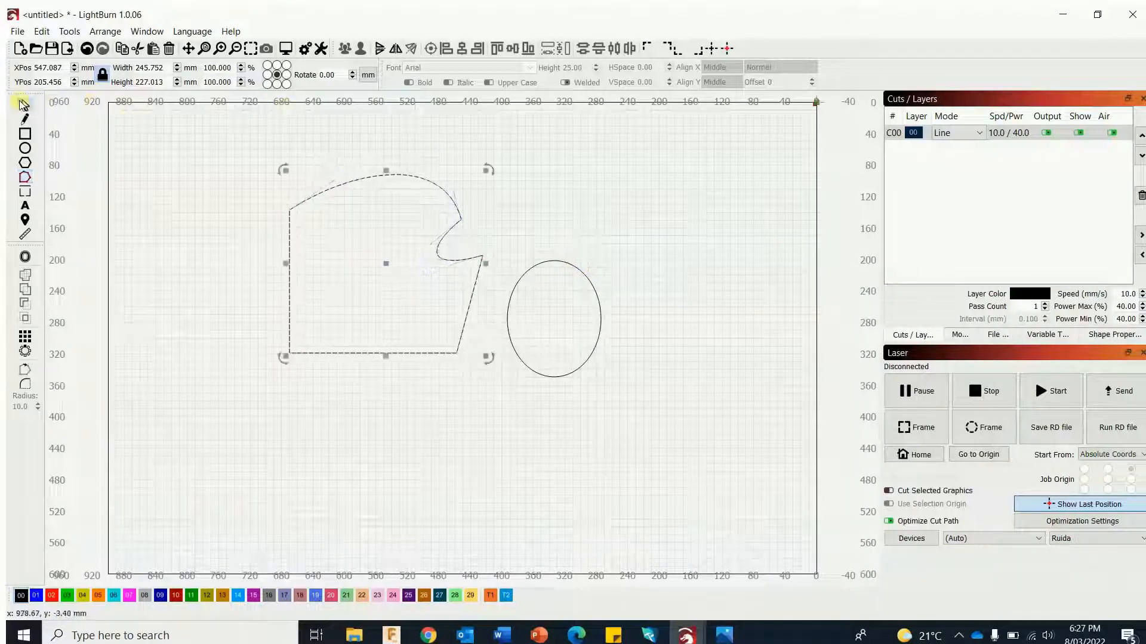
- Convert the ellipse to a path
left_click(541, 261)
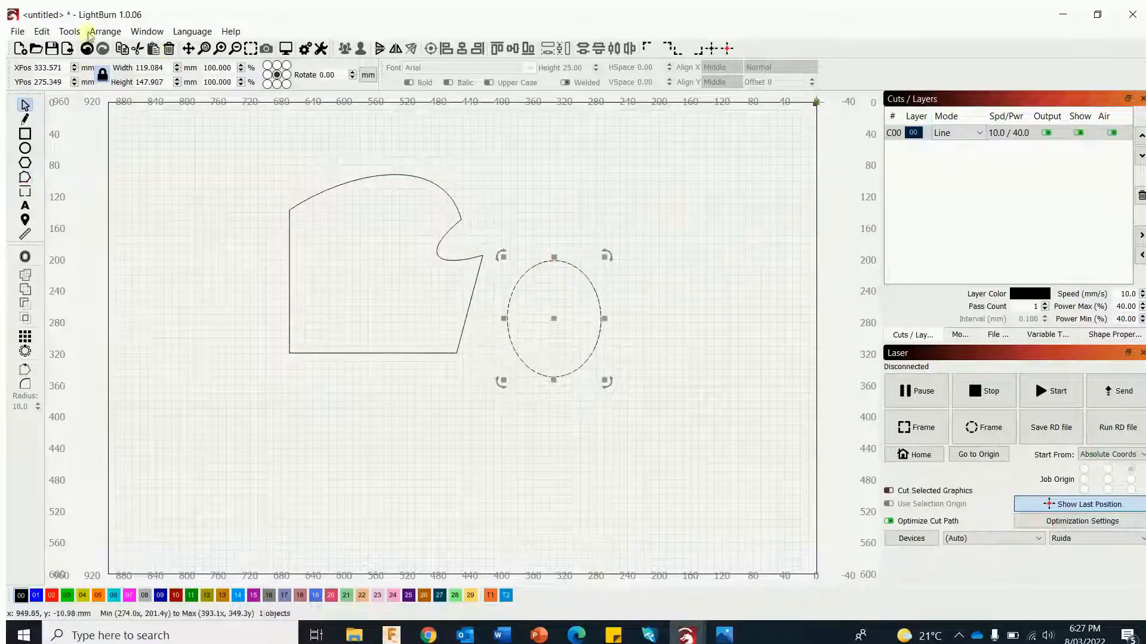
left_click(41, 32)
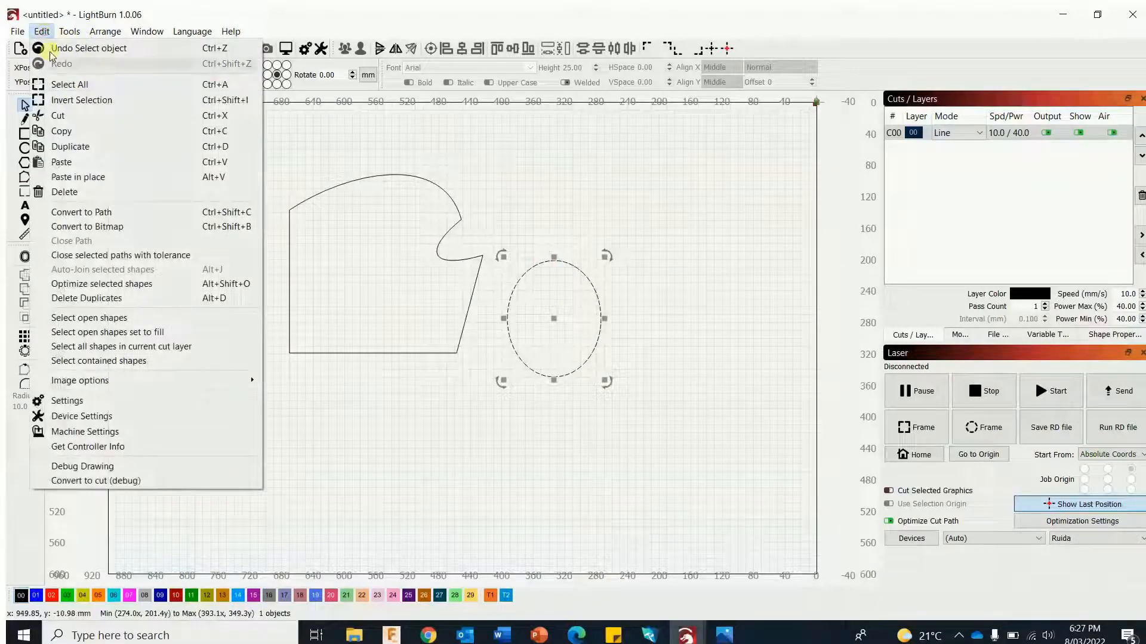
left_click(98, 213)
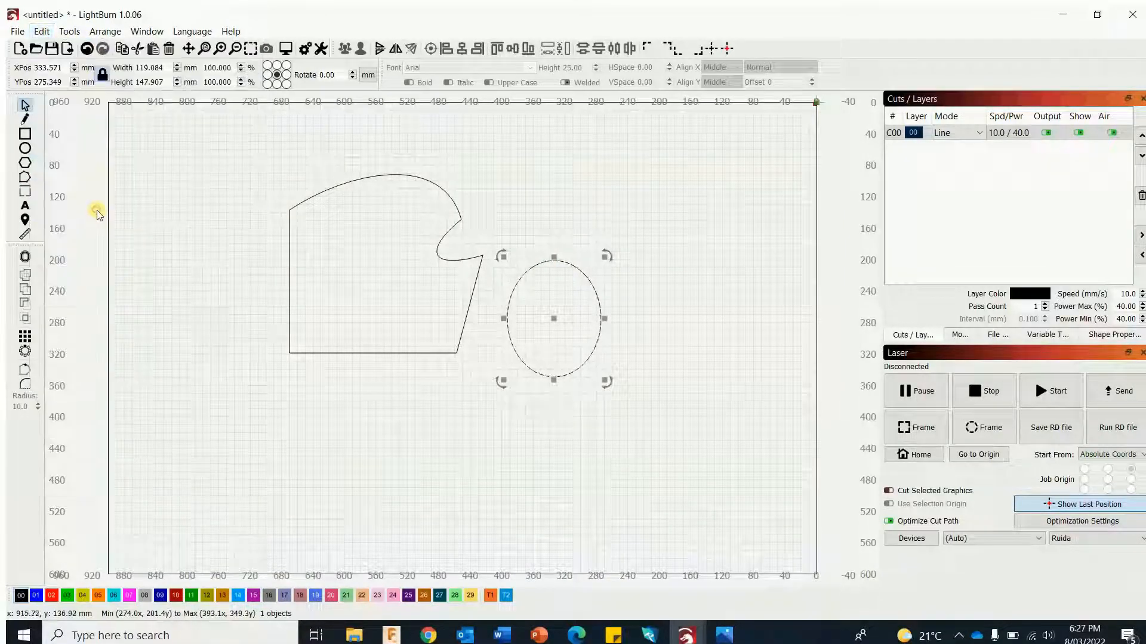
- Edit the ellipse's nodes into a teardrop with a raised, tilted top node and an added node on its upper-right side pulled inward
left_click(26, 178)
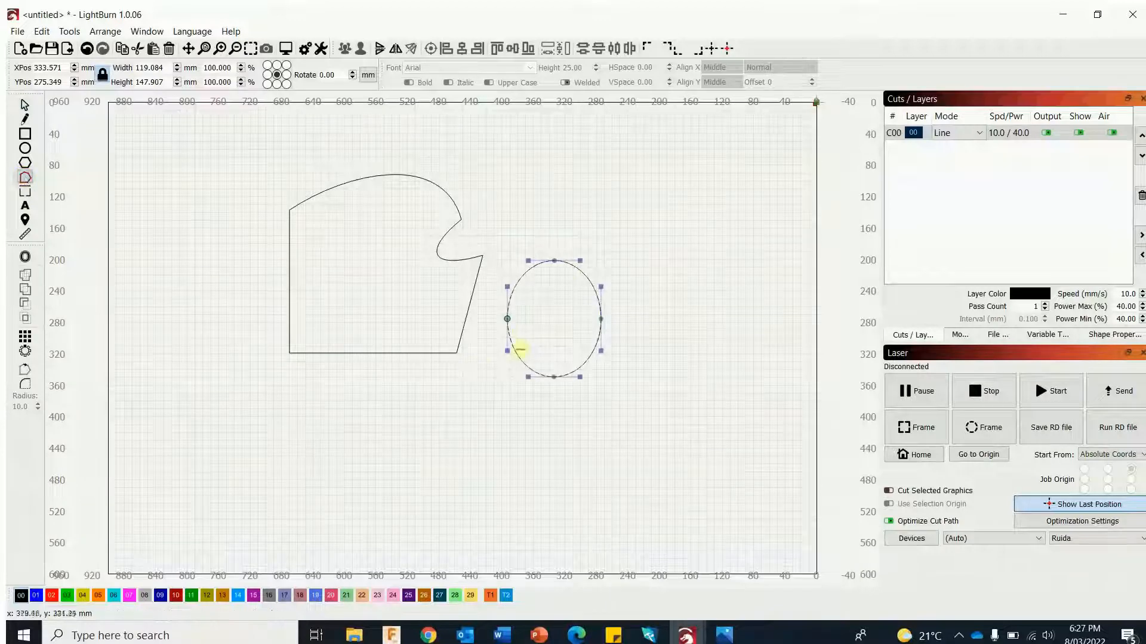
mouse_move(553, 258)
left_mouse_down()
mouse_move(554, 230)
mouse_move(585, 225)
mouse_move(560, 231)
mouse_move(585, 263)
mouse_move(583, 286)
mouse_move(566, 272)
left_mouse_up()
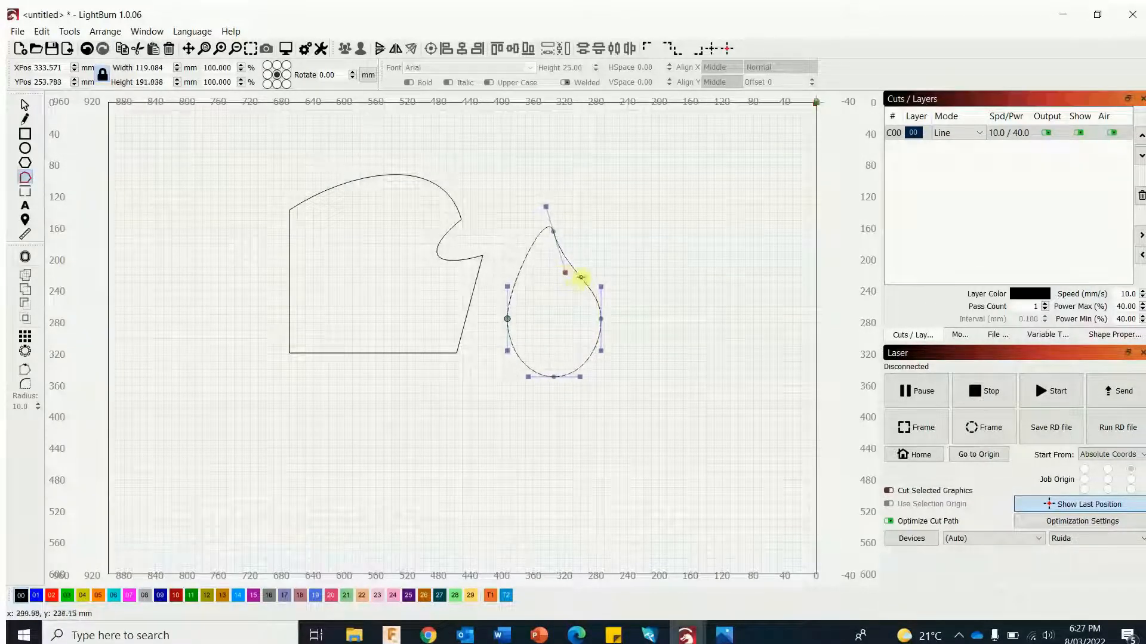
left_click(579, 276)
left_click_drag(582, 280, 564, 296)
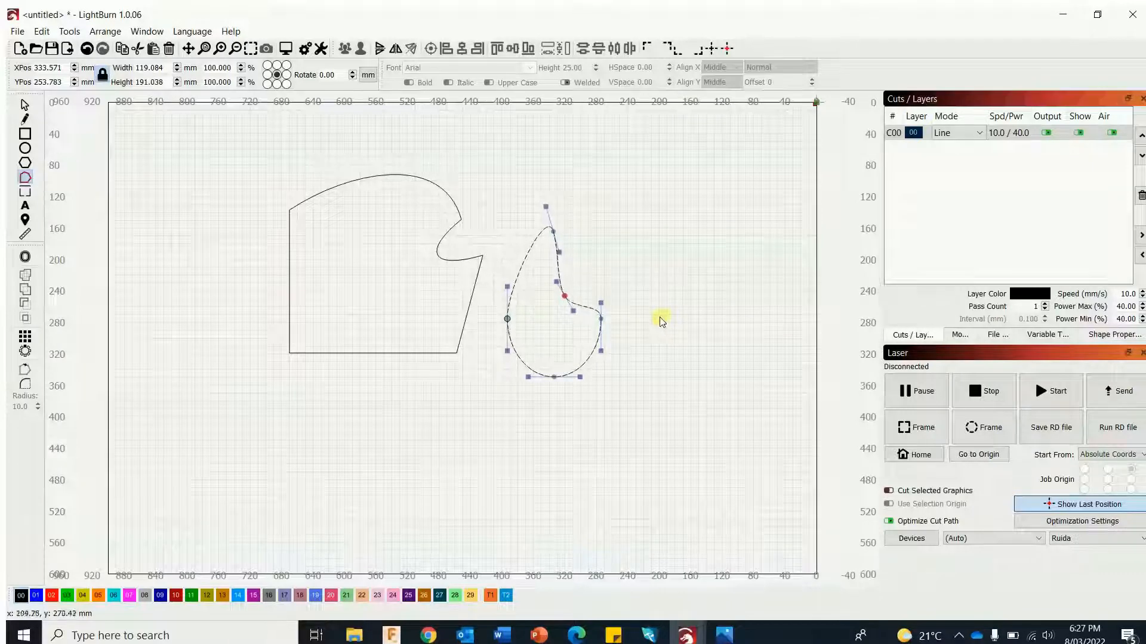
left_click_drag(552, 232, 549, 244)
key("Escape")
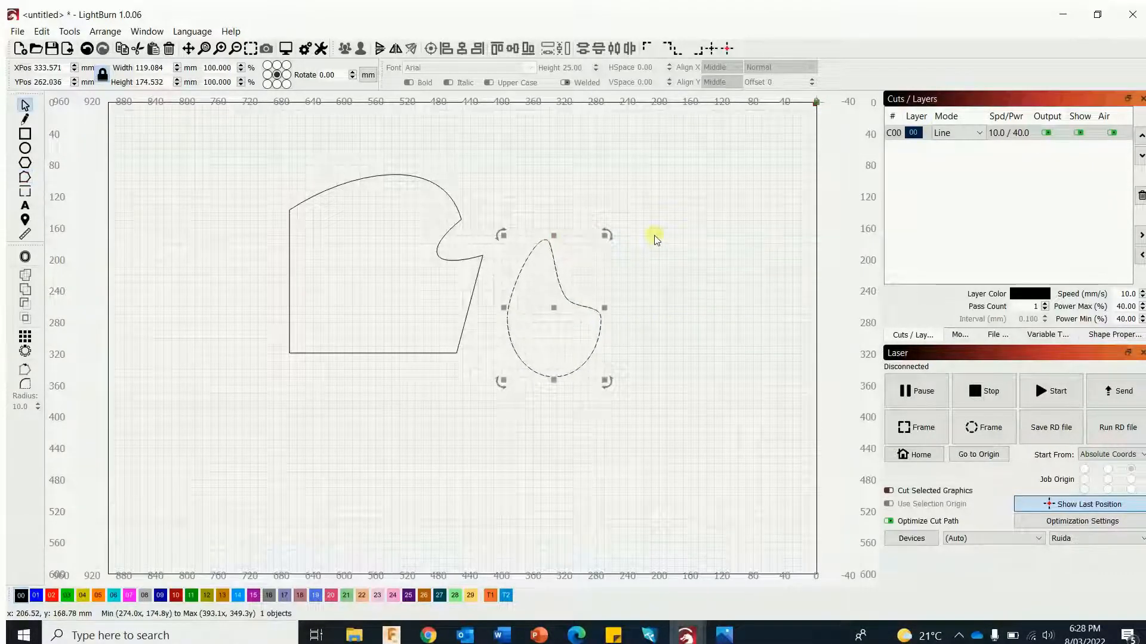
left_click(655, 239)
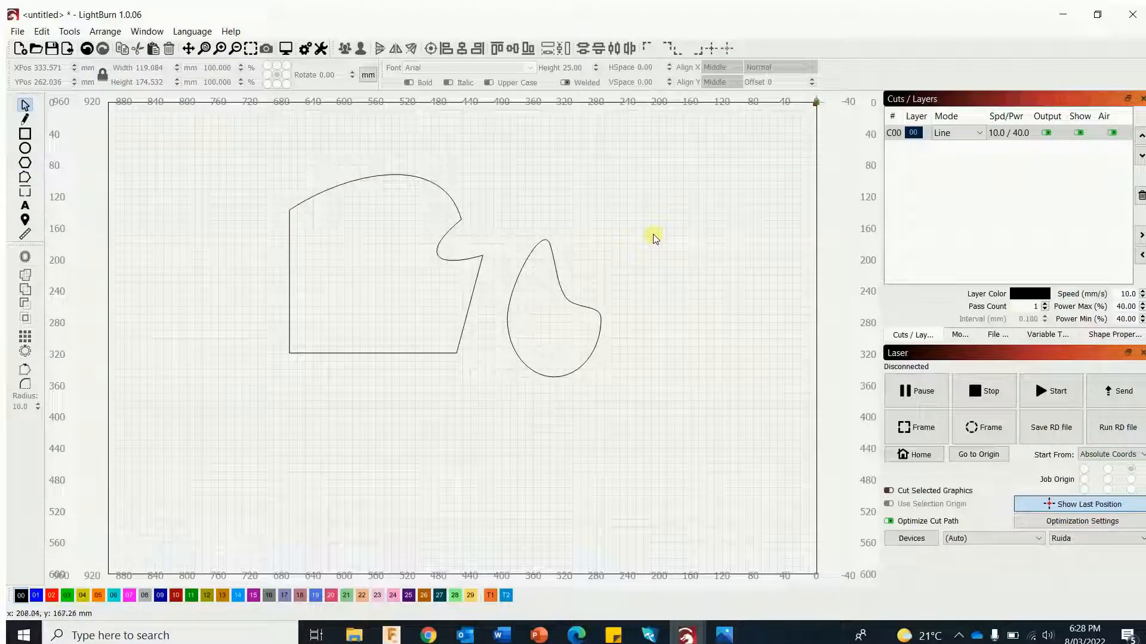